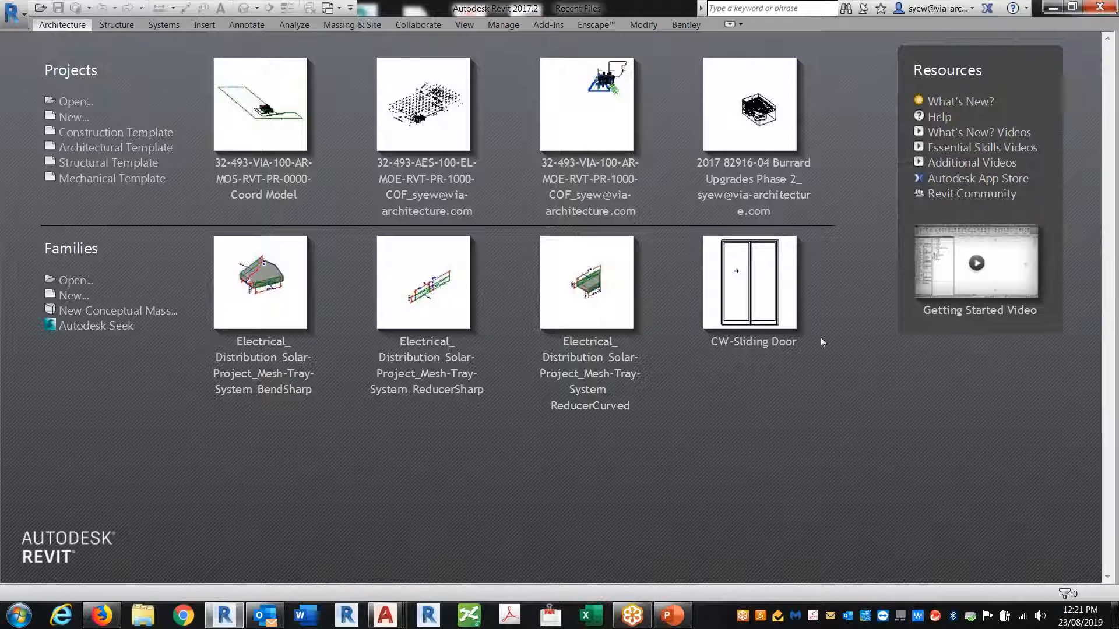
# Create a new project with the template set to <None> and Metric units
pyautogui.click(12, 11)
pyautogui.moveTo(25, 79)
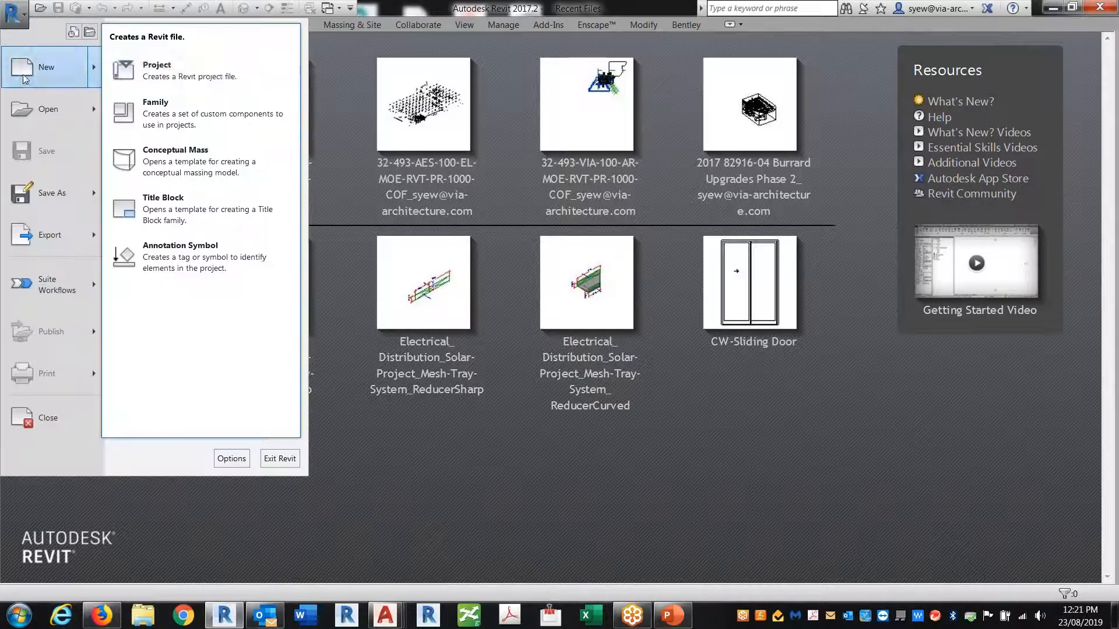
pyautogui.click(196, 78)
pyautogui.click(483, 276)
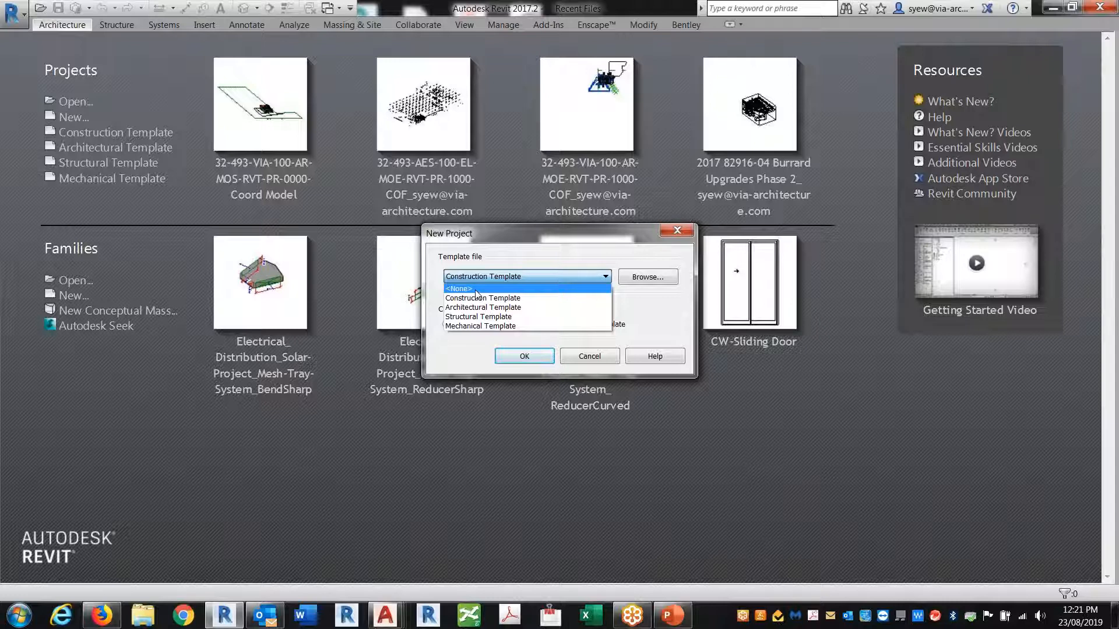
pyautogui.click(476, 289)
pyautogui.click(512, 355)
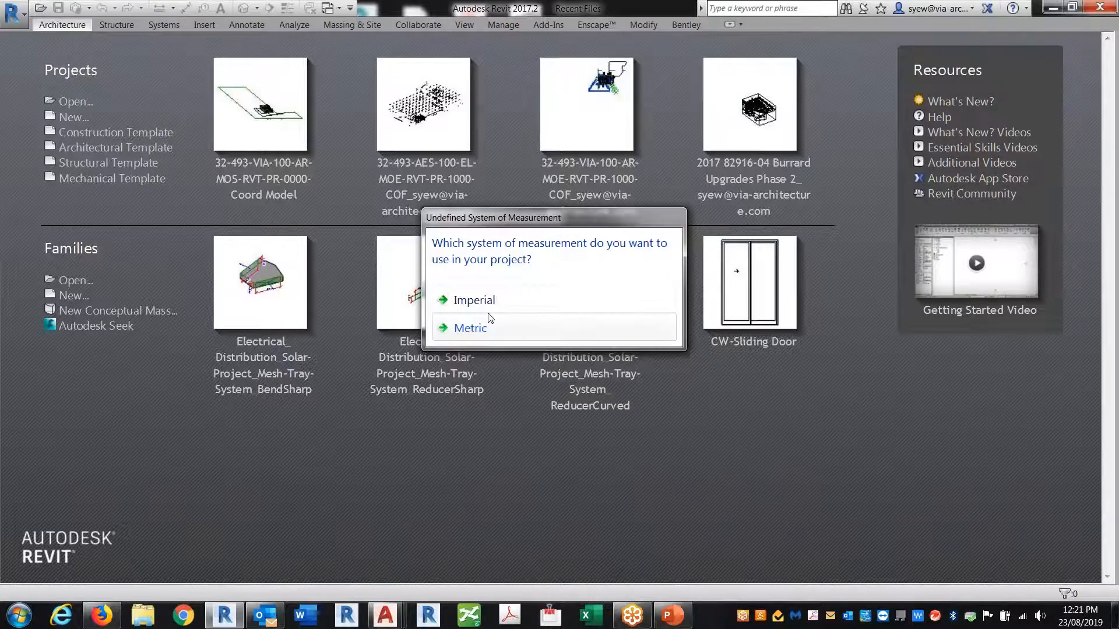
pyautogui.click(497, 330)
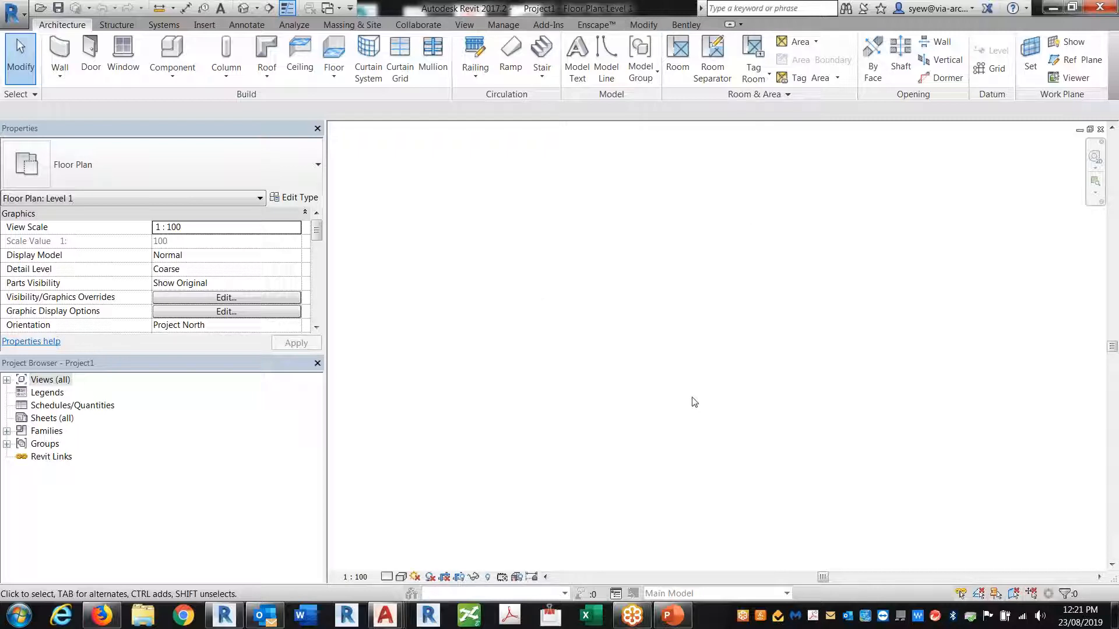
# Turn on Project Base Point and Survey Point under Site in Visibility/Graphics (VG)
pyautogui.press('v')
pyautogui.press('g')
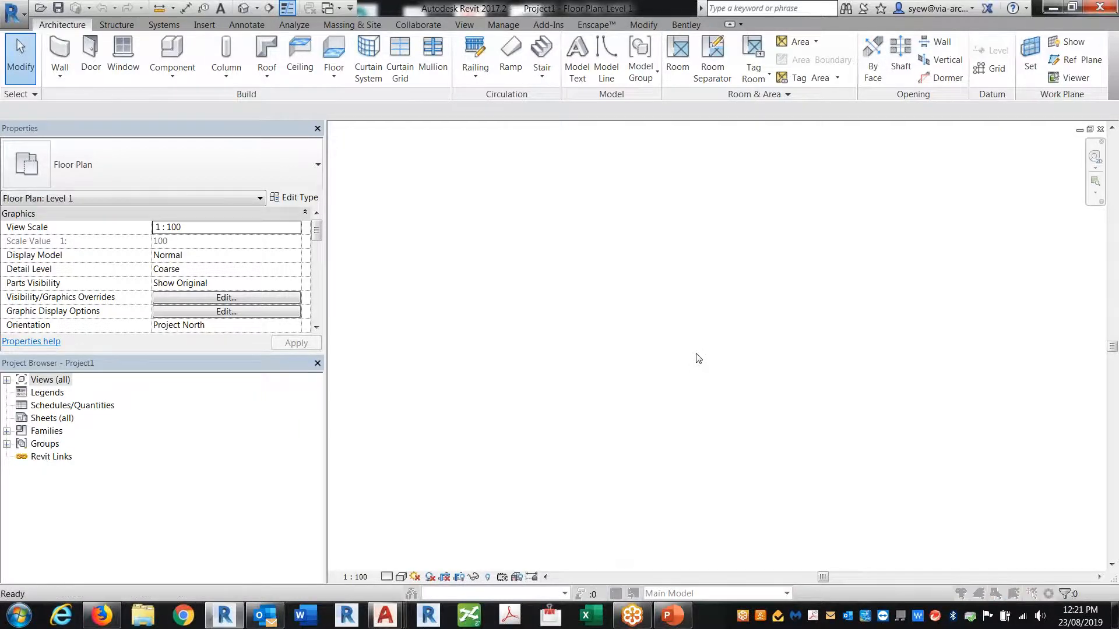
pyautogui.click(288, 341)
pyautogui.press('s')
pyautogui.scroll(-1, 349, 350)
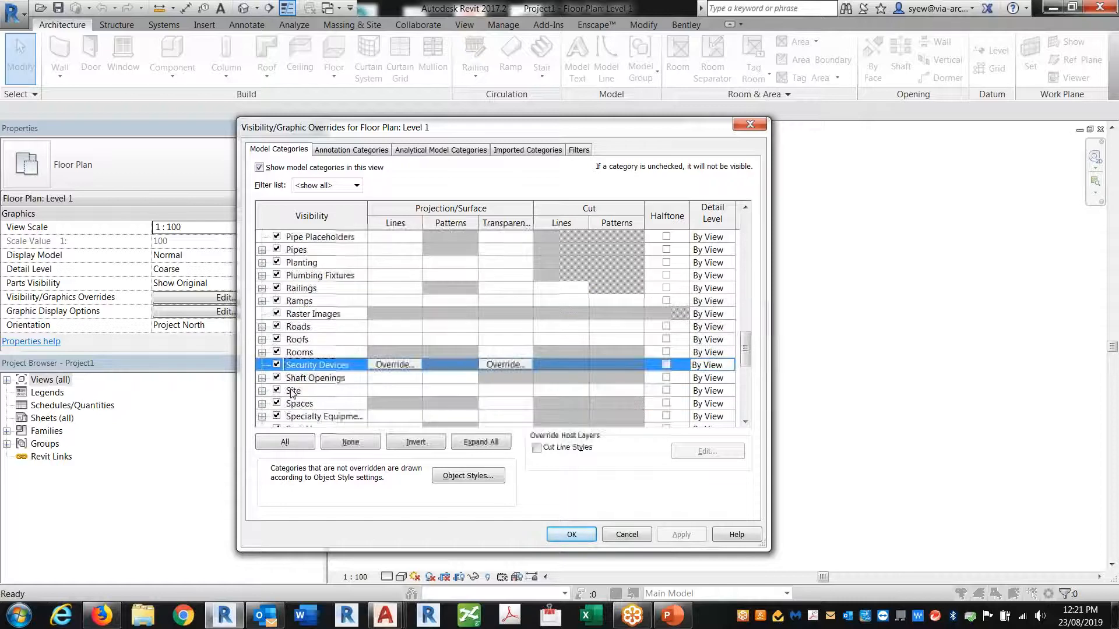
pyautogui.click(262, 391)
pyautogui.click(292, 391)
pyautogui.click(292, 416)
pyautogui.click(590, 536)
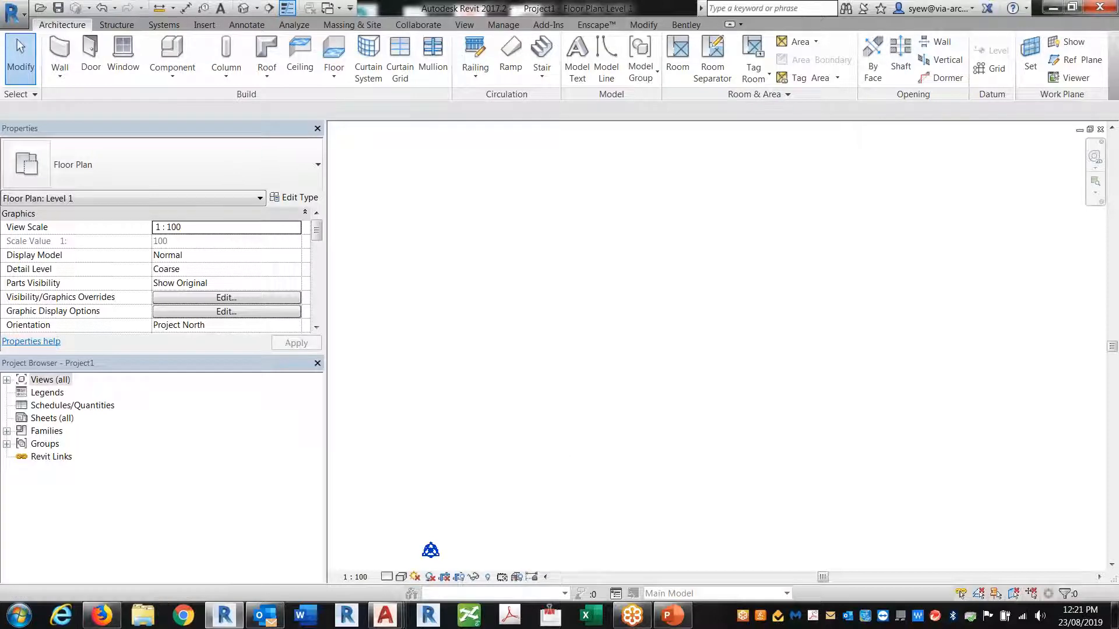
# Draw horizontal and vertical reference planes crossing at the base point, extending both past it
pyautogui.click(1071, 59)
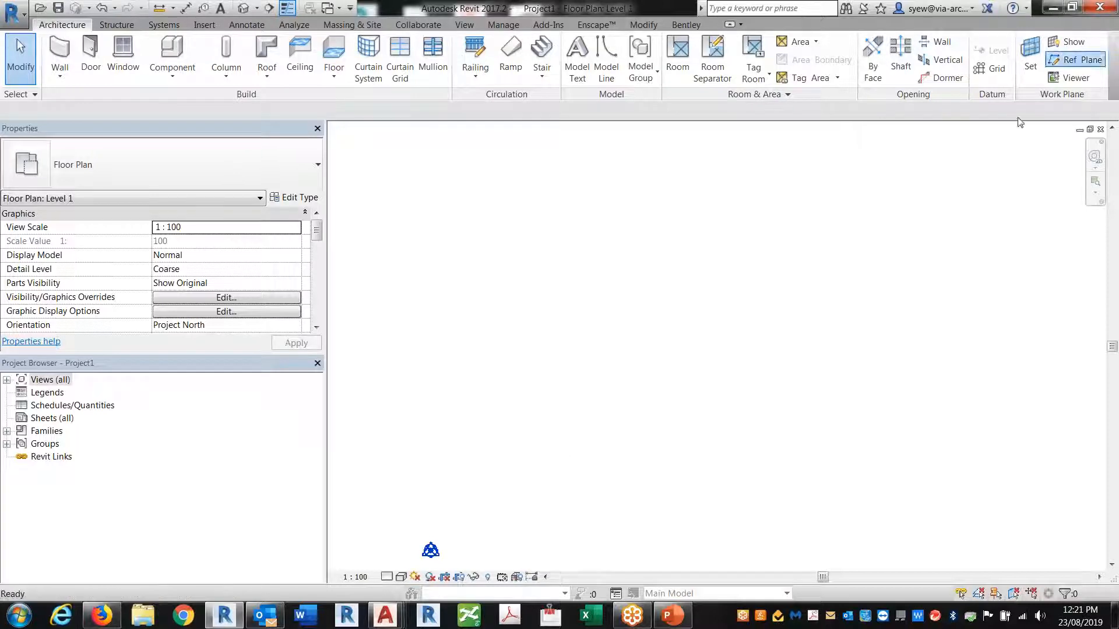
pyautogui.click(431, 551)
pyautogui.click(562, 550)
pyautogui.click(431, 550)
pyautogui.click(430, 440)
pyautogui.moveTo(468, 573); pyautogui.dragTo(536, 462, button='middle')
pyautogui.press('Escape')
pyautogui.click(539, 441)
pyautogui.moveTo(498, 440); pyautogui.dragTo(374, 440)
pyautogui.click(499, 395)
pyautogui.moveTo(498, 440); pyautogui.dragTo(498, 531)
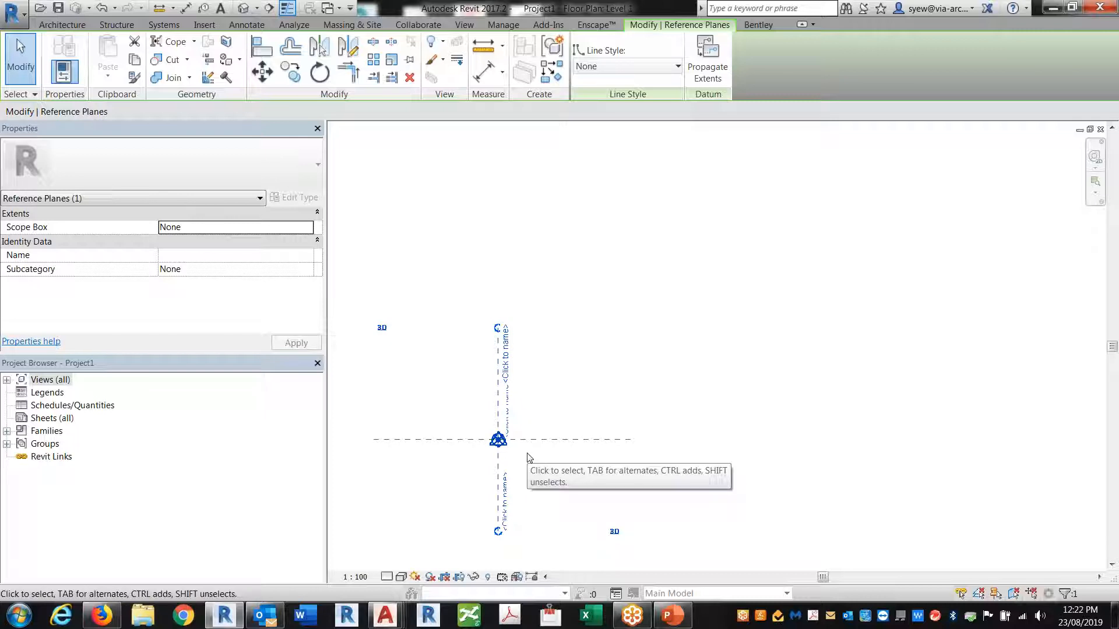
# Name the horizontal reference plane 'Origin X'
pyautogui.click(567, 442)
pyautogui.click(499, 370)
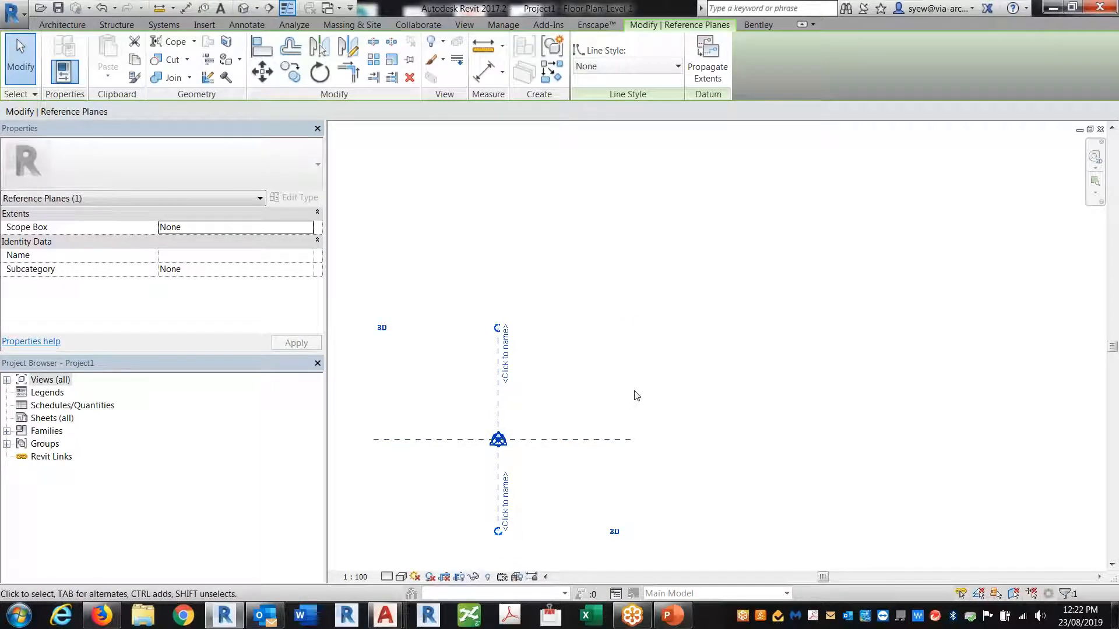
pyautogui.click(604, 440)
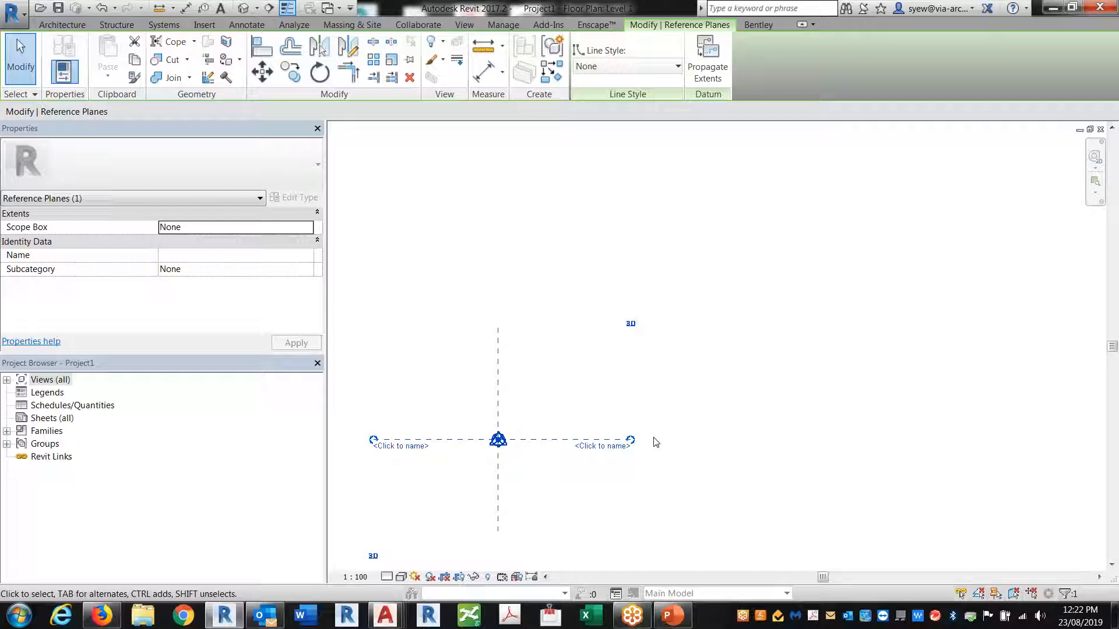
pyautogui.click(606, 446)
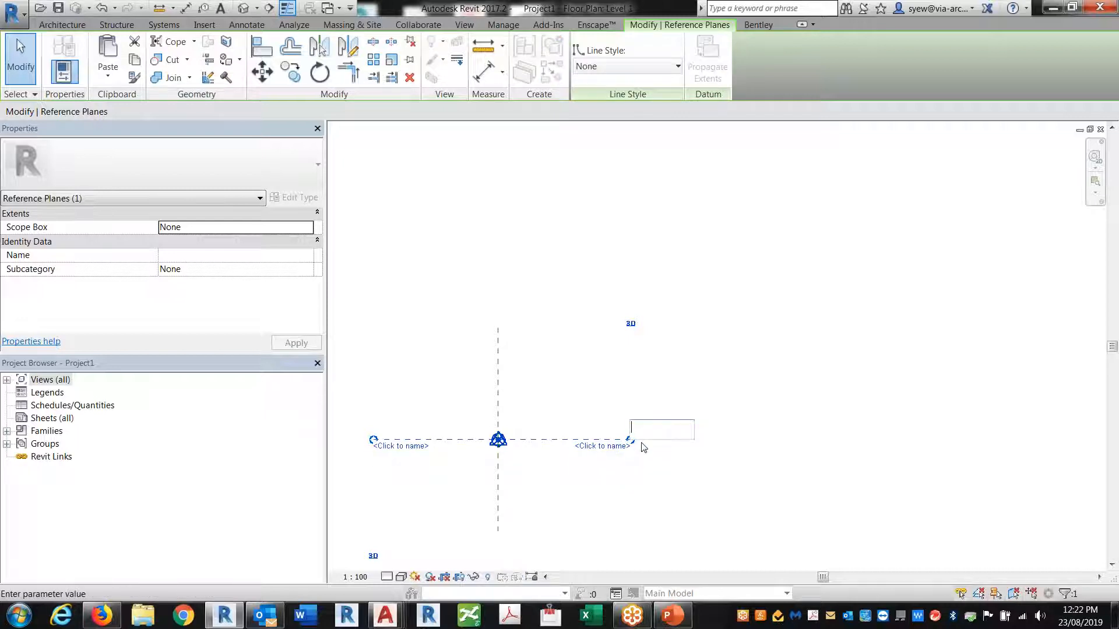
pyautogui.write('Origin X')
pyautogui.press('Return')
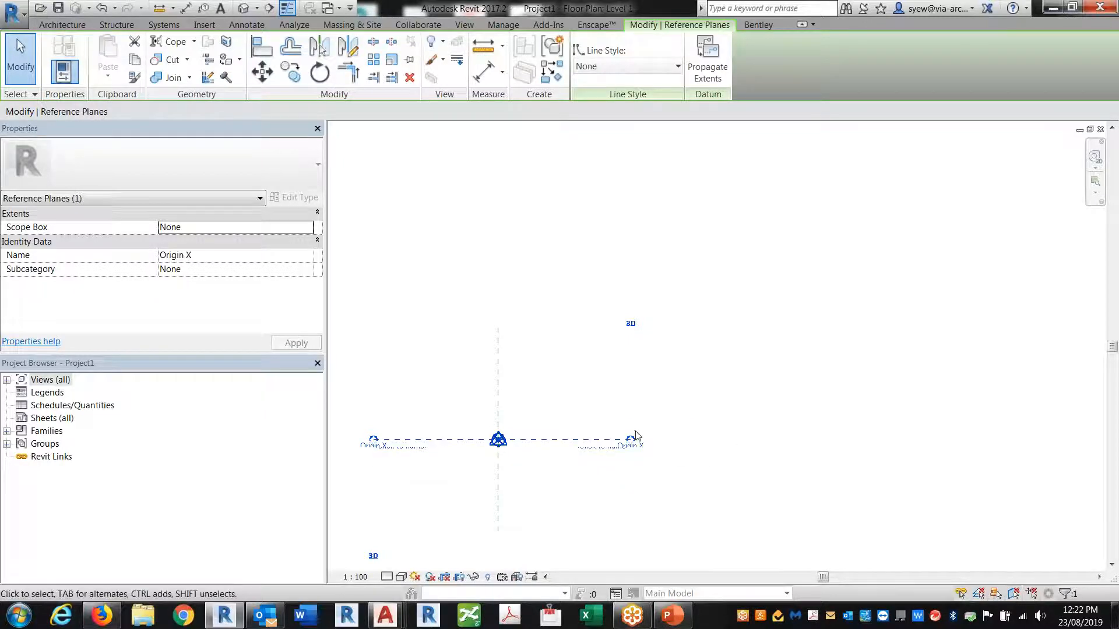
# Name the vertical reference plane 'Origin Y' and recentre the view on the crossing
pyautogui.click(499, 378)
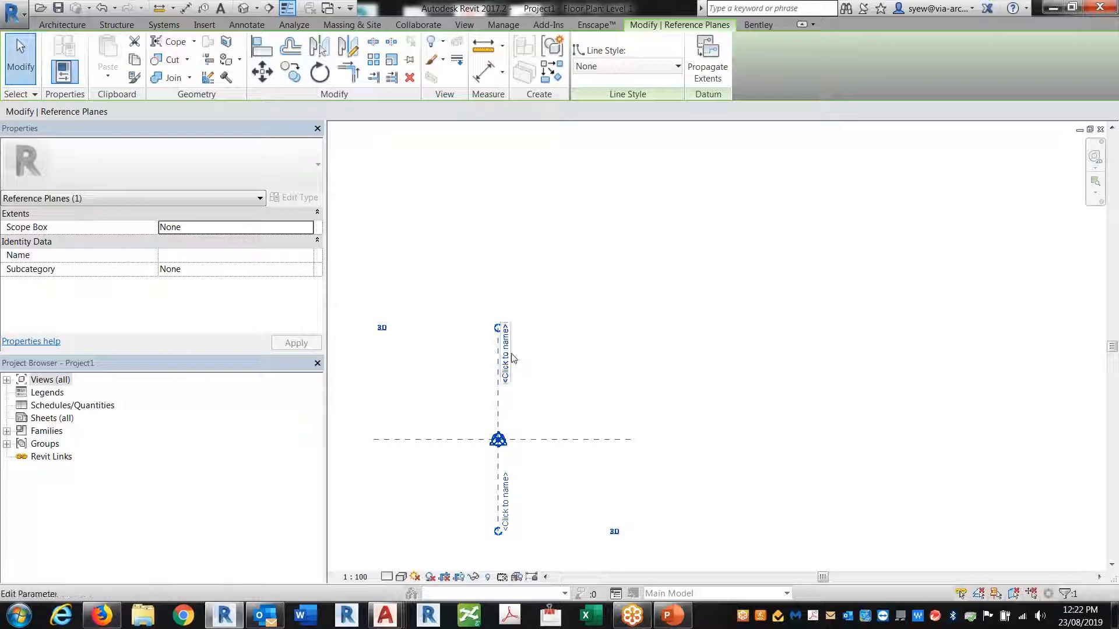
pyautogui.click(515, 357)
pyautogui.write('Origin Y')
pyautogui.press('Return')
pyautogui.click(685, 335)
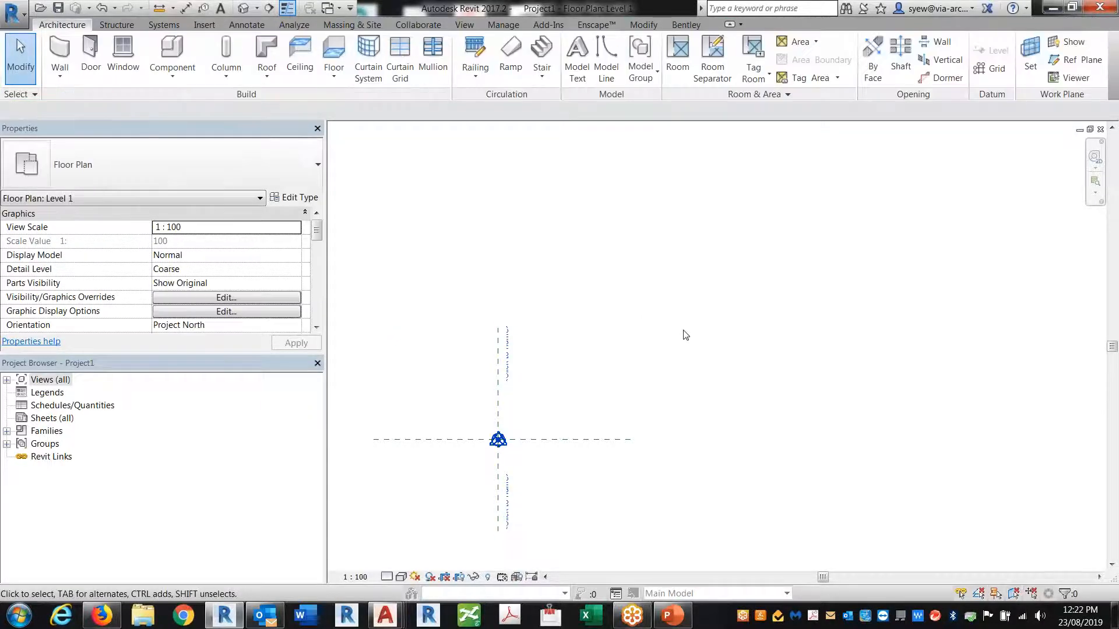
pyautogui.moveTo(381, 364); pyautogui.dragTo(475, 332, button='middle')
pyautogui.scroll(-2, 432, 327)
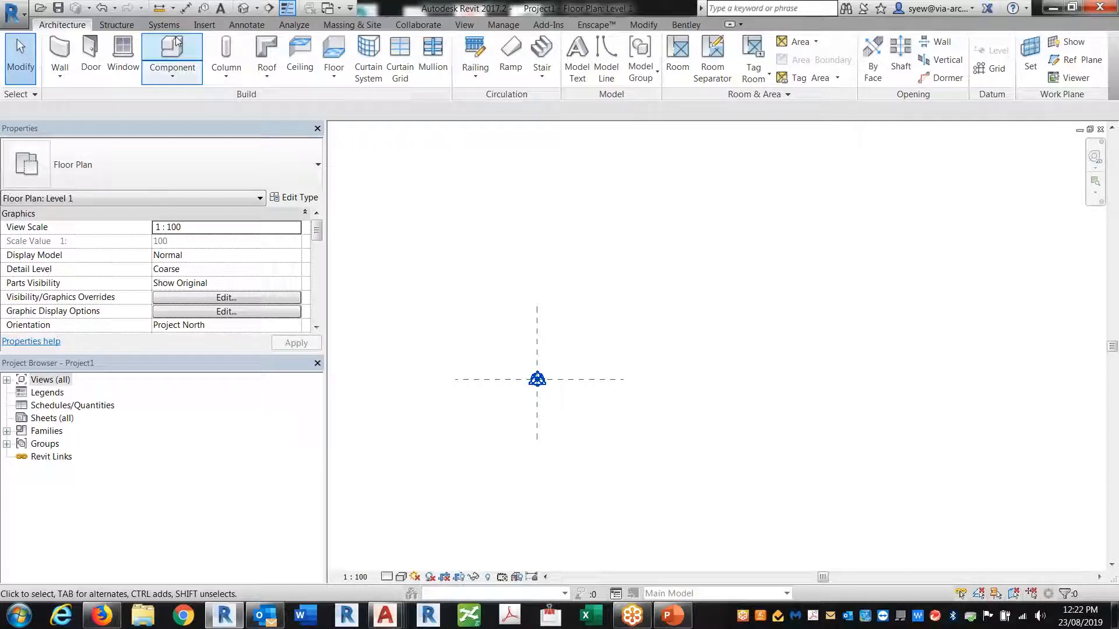
pyautogui.click(222, 27)
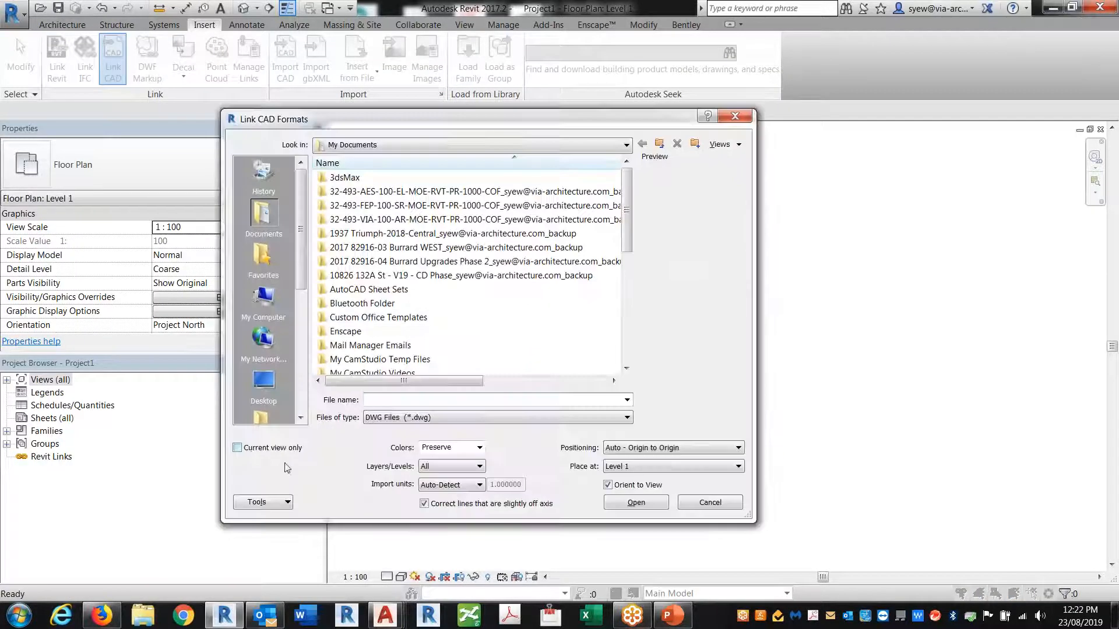
# Set the CAD link to current view only, Auto - Center to Center, meter units
pyautogui.click(252, 448)
pyautogui.click(667, 449)
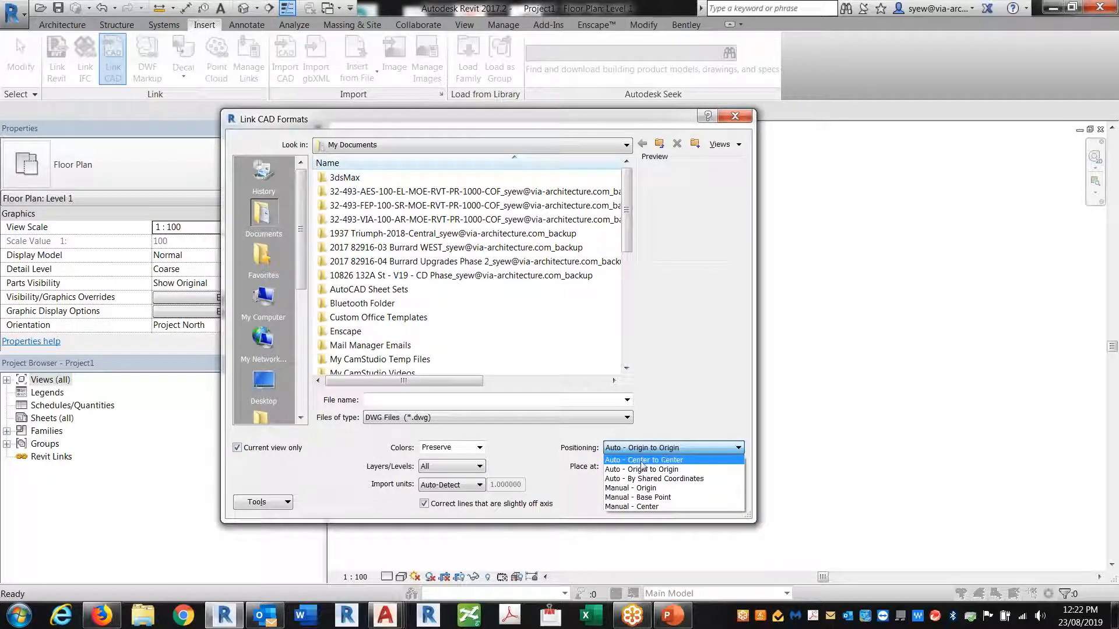
pyautogui.click(644, 461)
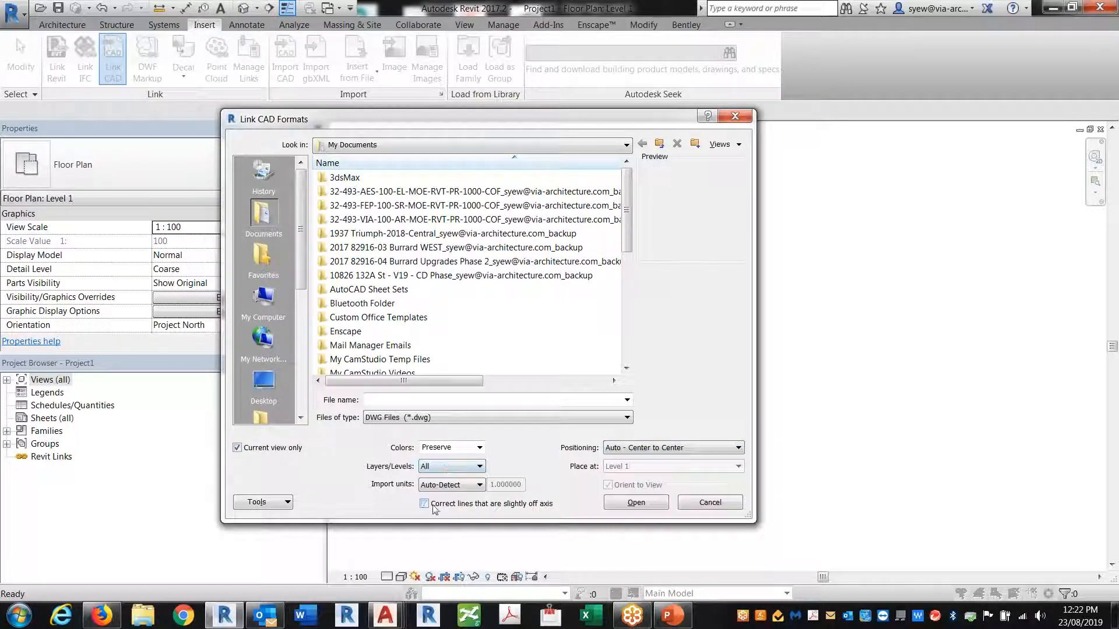
pyautogui.click(452, 485)
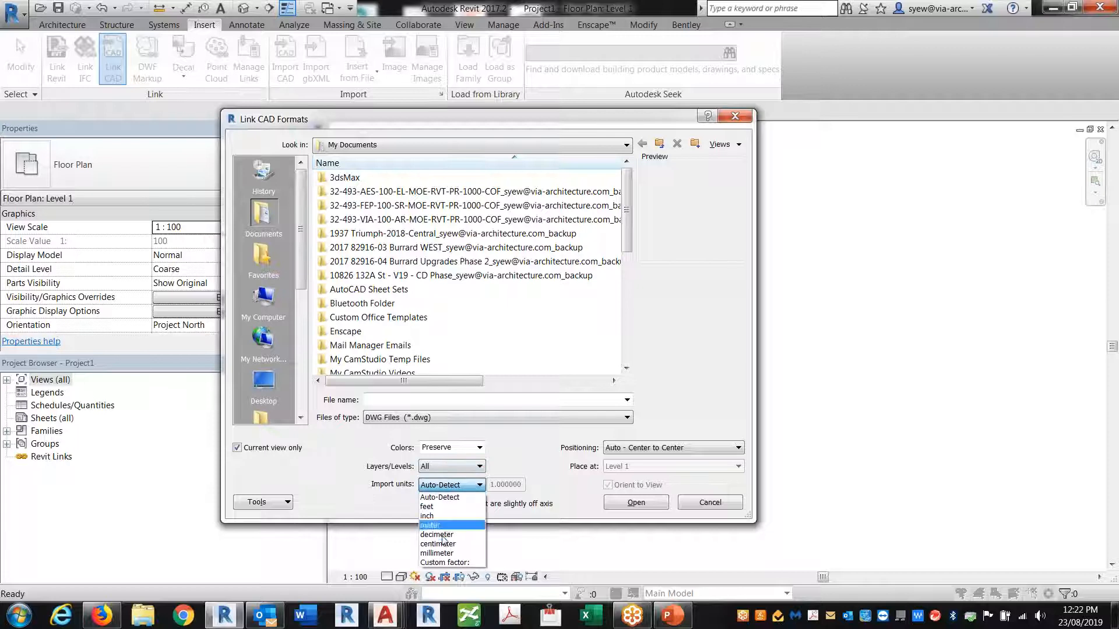
pyautogui.click(438, 525)
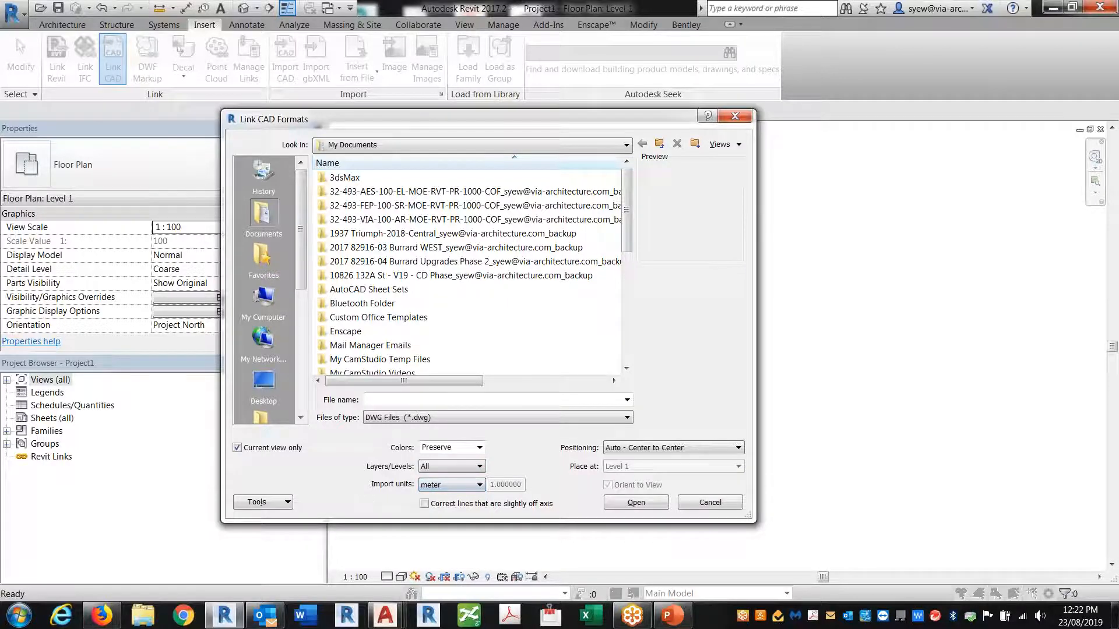
# Browse from Desktop through Shortcut, BIM_Standards and Focus Group to the T029 folder
pyautogui.click(264, 386)
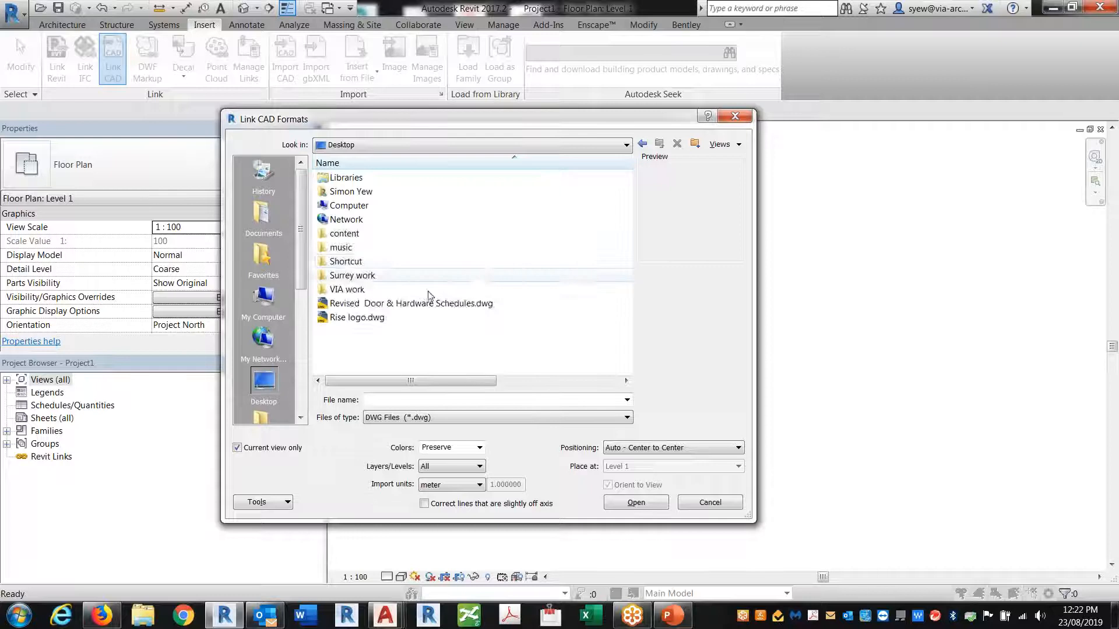
pyautogui.doubleClick(349, 261)
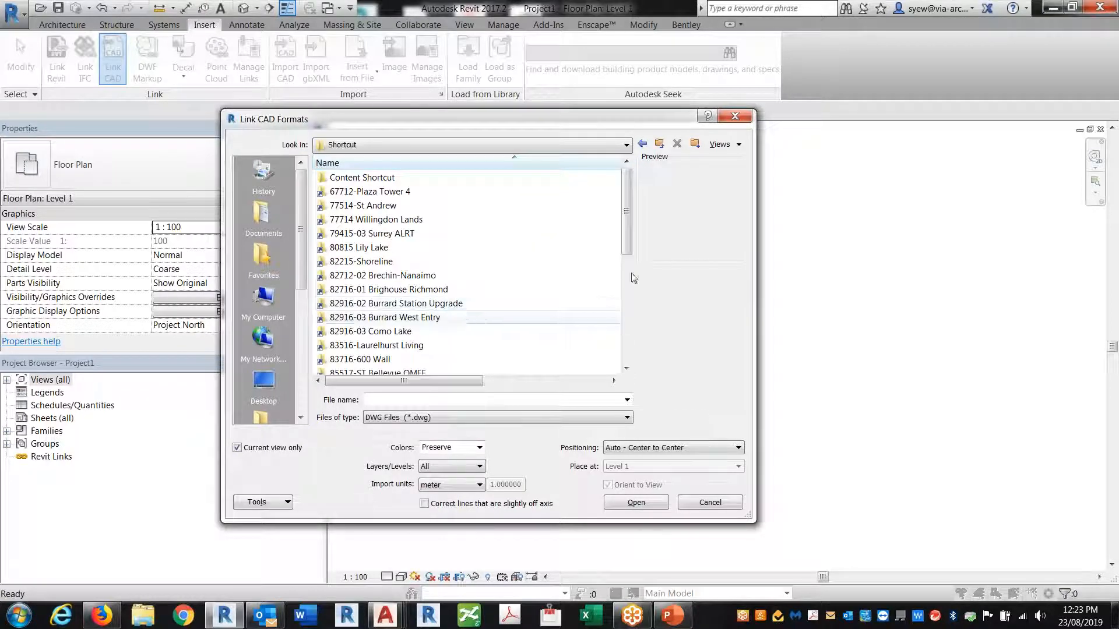
pyautogui.scroll(-5, 476, 324)
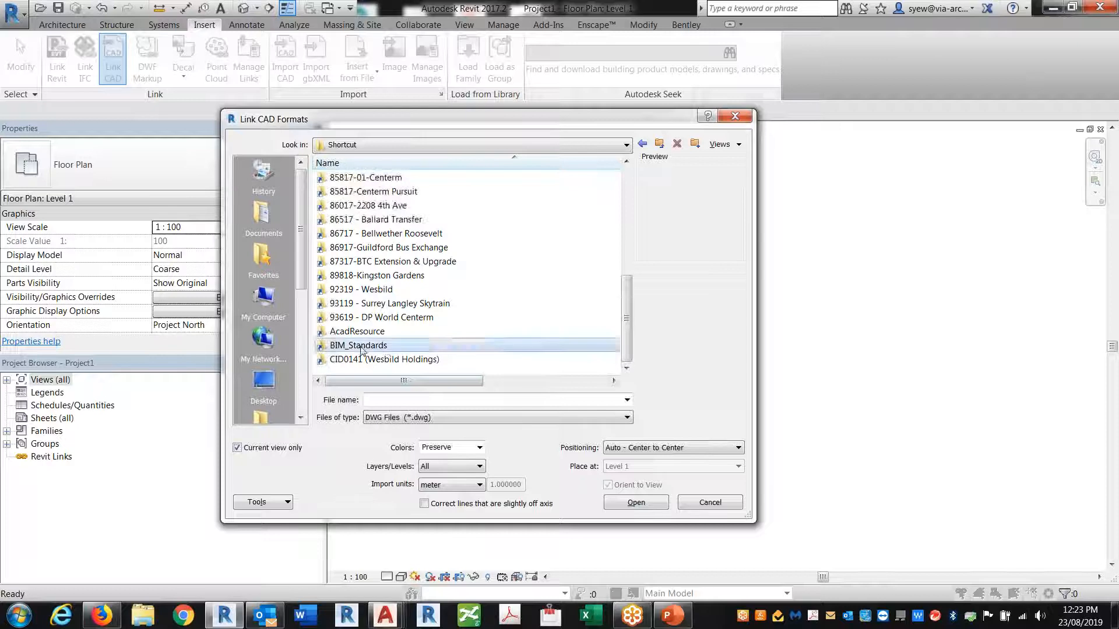
pyautogui.doubleClick(359, 346)
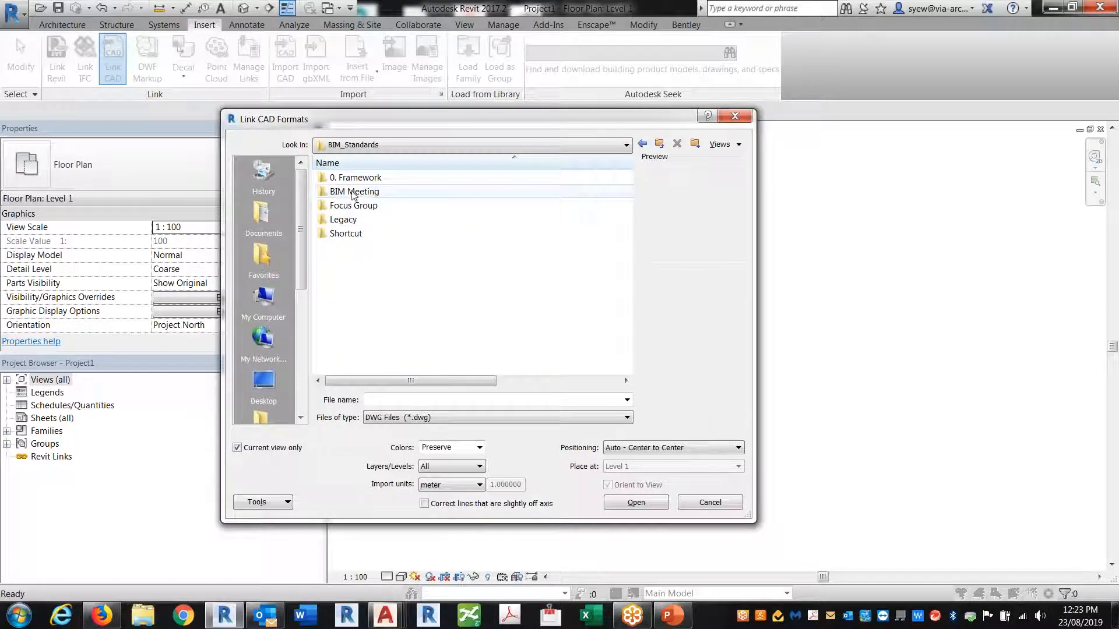
pyautogui.click(348, 206)
pyautogui.doubleClick(348, 206)
pyautogui.scroll(-5, 618, 328)
pyautogui.click(380, 360)
pyautogui.doubleClick(380, 359)
# Open Samples > Civil and select main track.dwg as the file to link
pyautogui.doubleClick(350, 206)
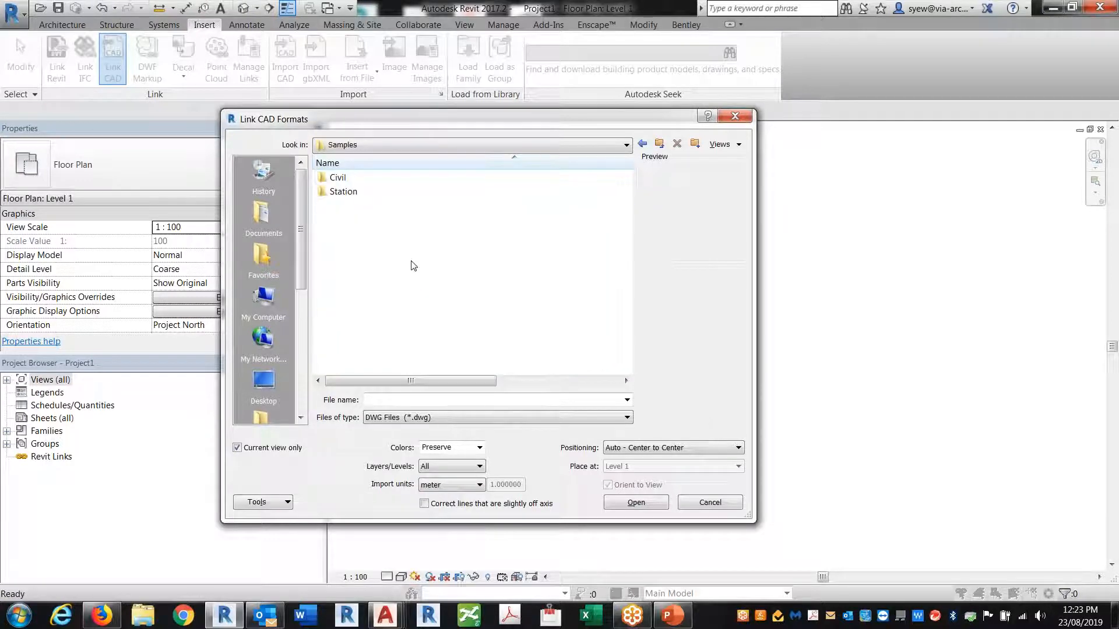
pyautogui.doubleClick(338, 178)
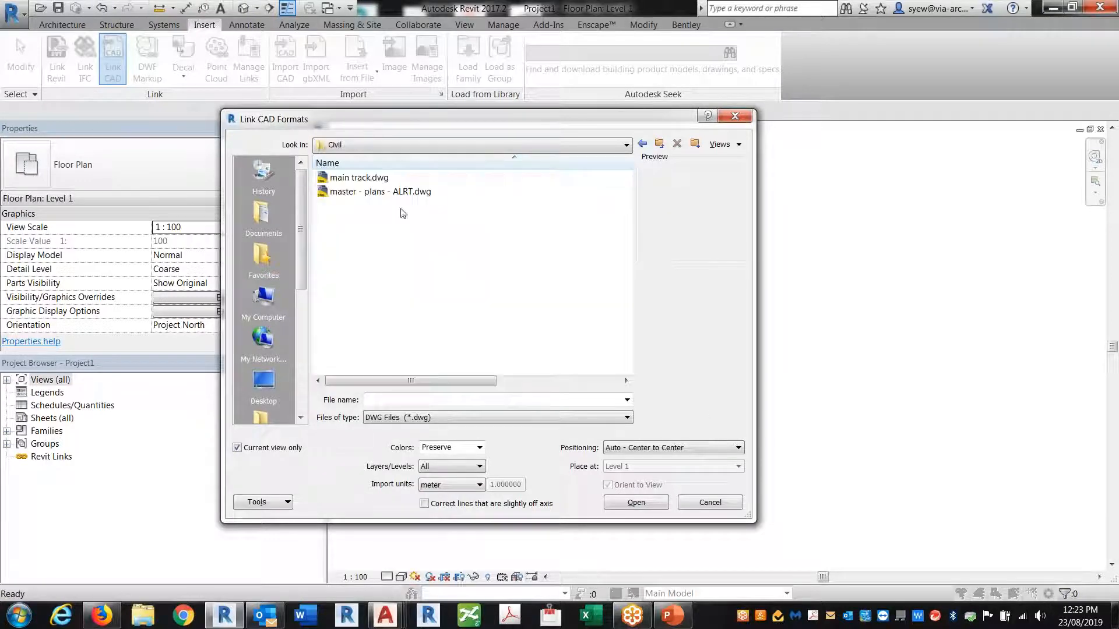
pyautogui.click(417, 179)
pyautogui.click(378, 194)
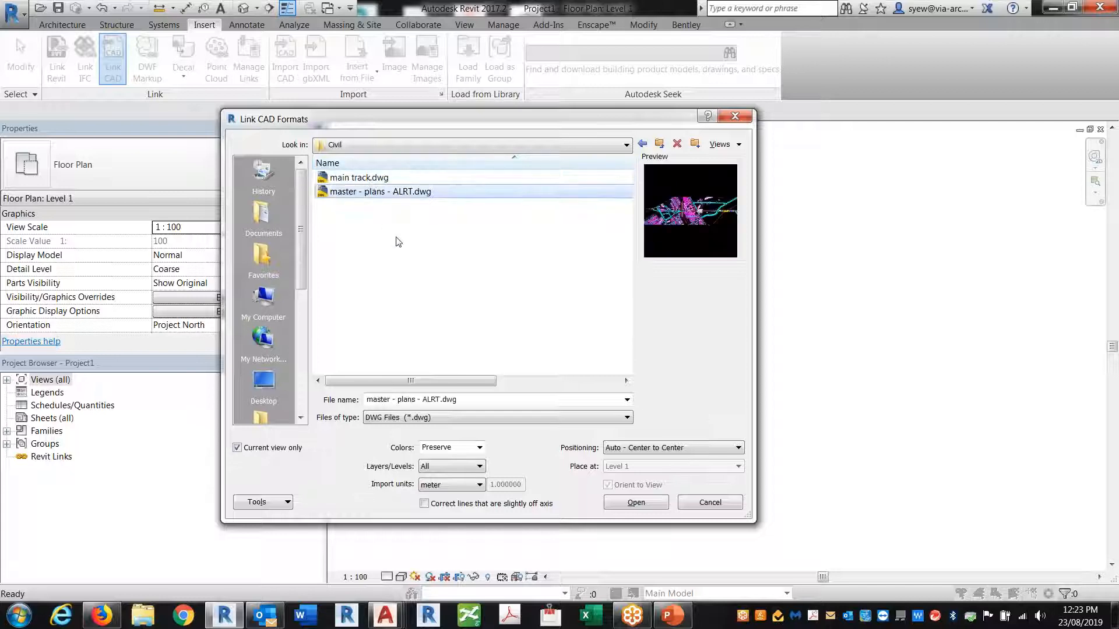
pyautogui.moveTo(461, 384); pyautogui.dragTo(389, 185)
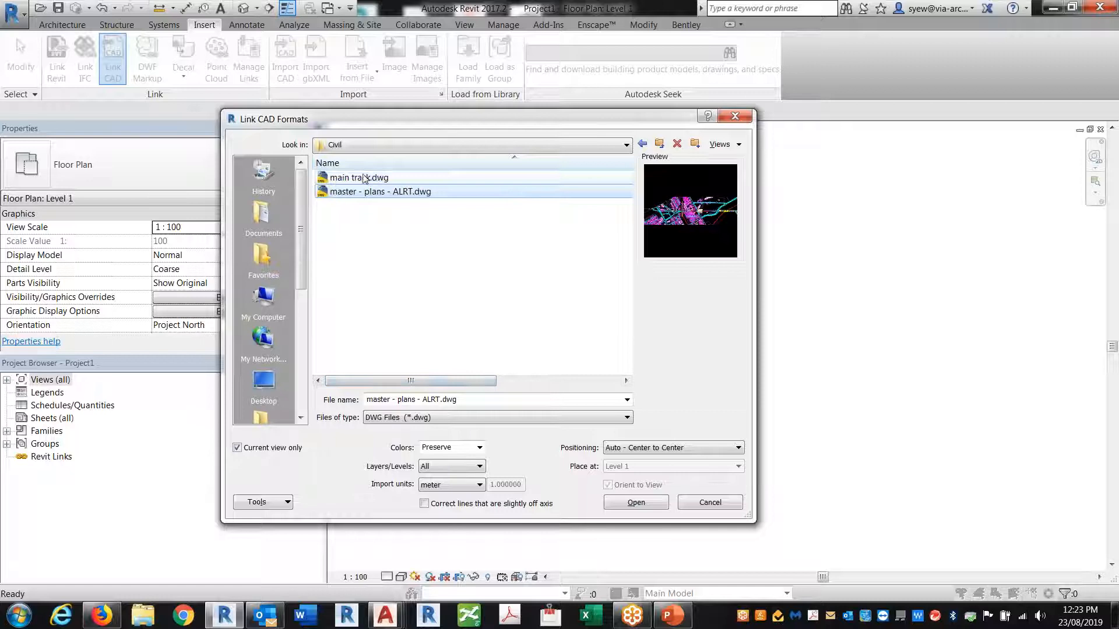
pyautogui.click(363, 179)
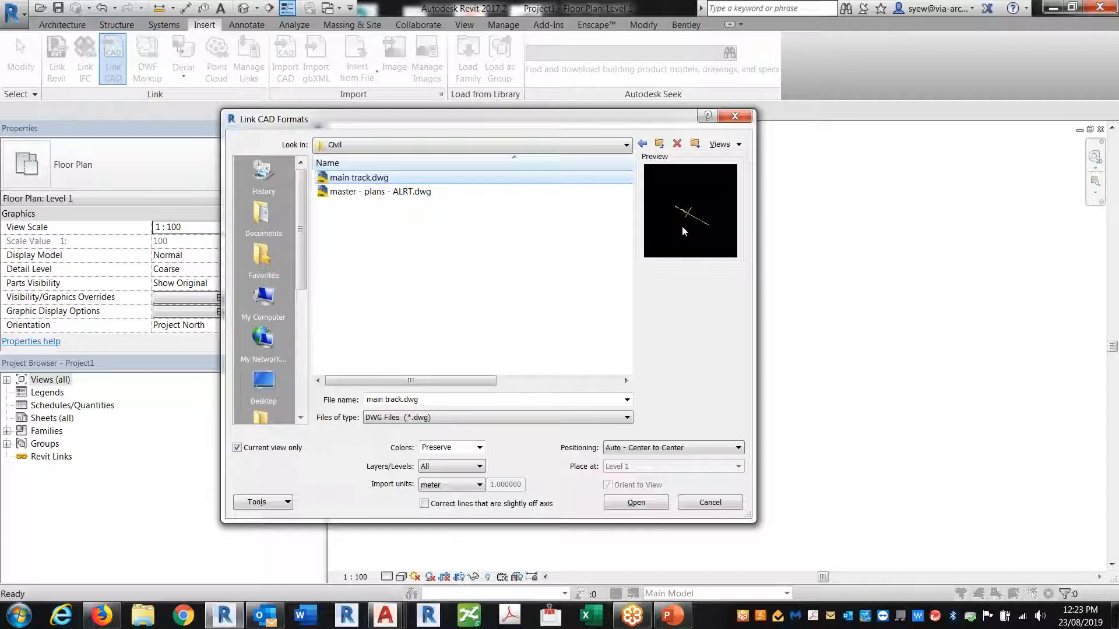
# Link main track.dwg, zoom all (ZA), and drag the track toward the survey point
pyautogui.click(636, 504)
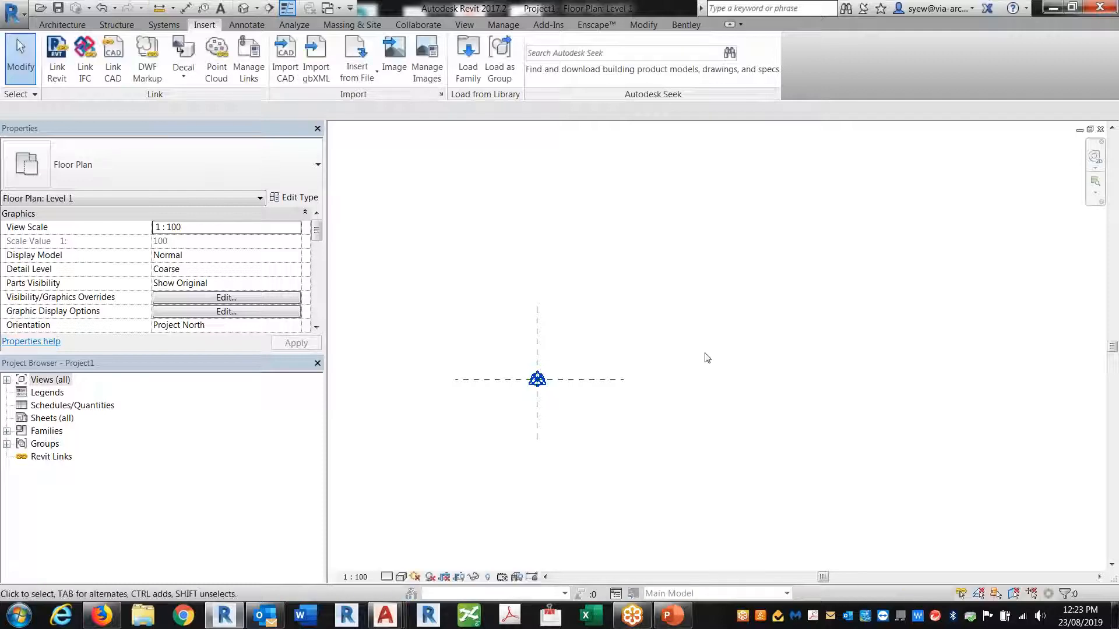
pyautogui.press('z')
pyautogui.press('a')
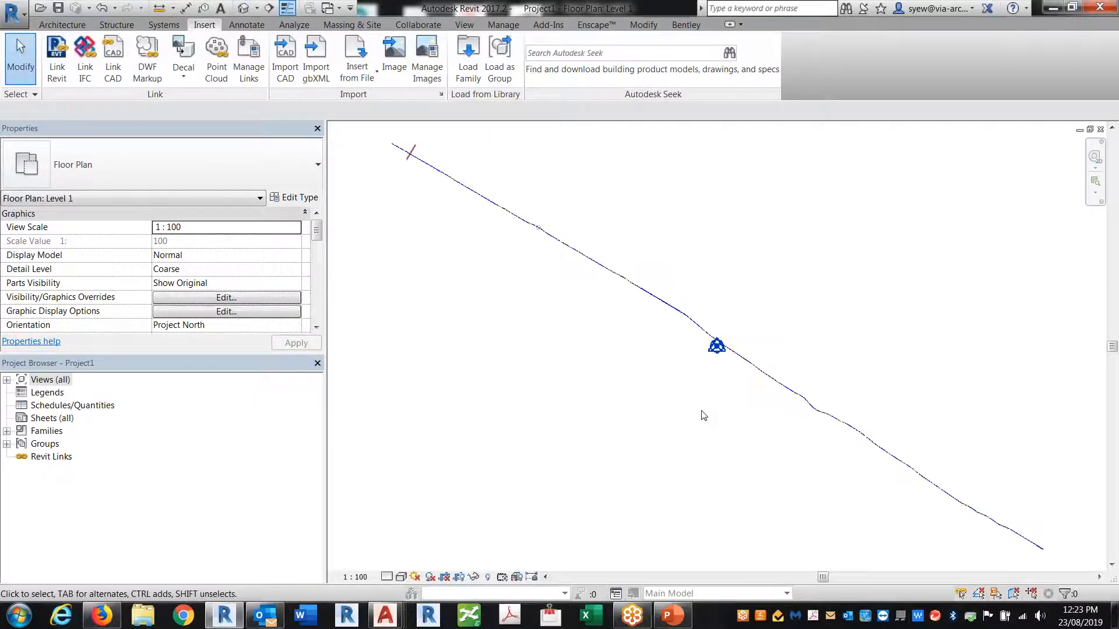
pyautogui.moveTo(425, 160); pyautogui.dragTo(765, 375)
pyautogui.scroll(6, 752, 373)
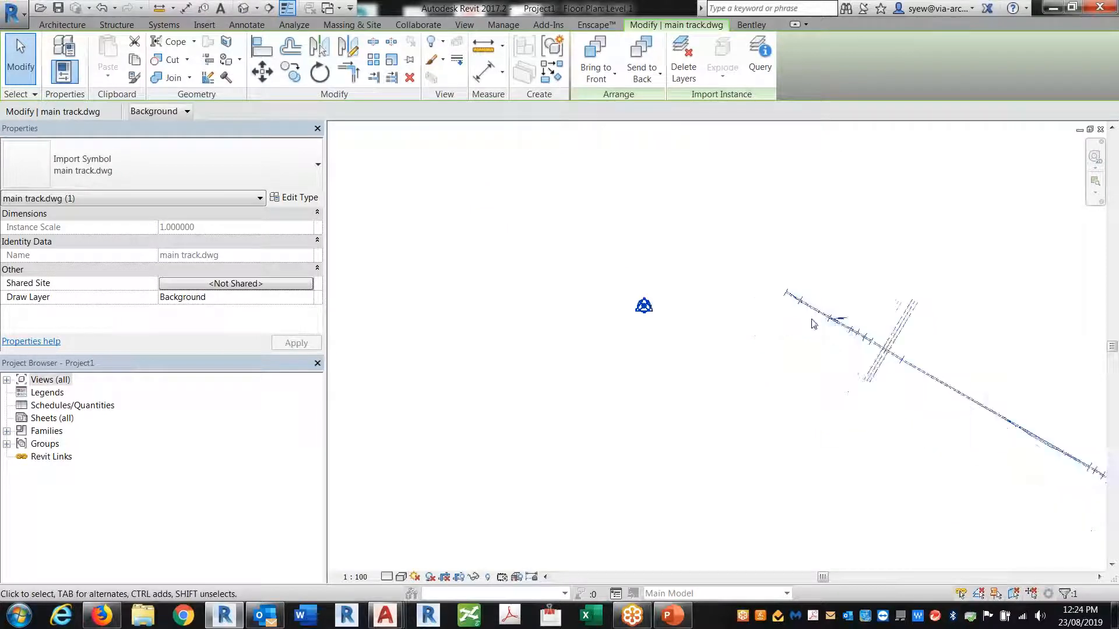
pyautogui.moveTo(838, 324); pyautogui.dragTo(721, 306)
pyautogui.scroll(4, 632, 300)
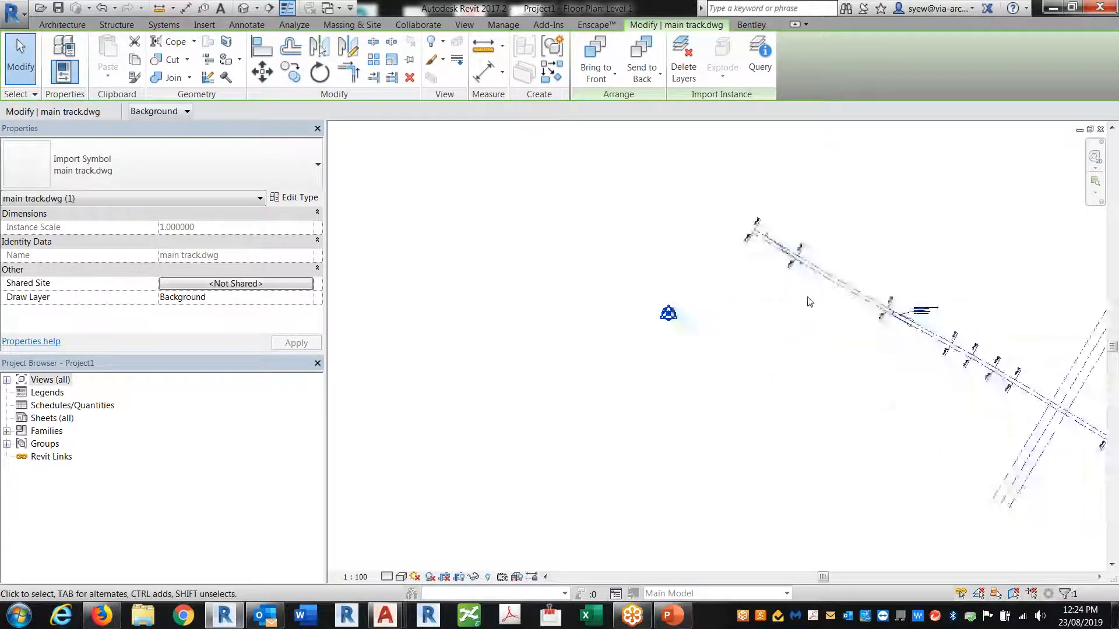
pyautogui.scroll(1, 809, 302)
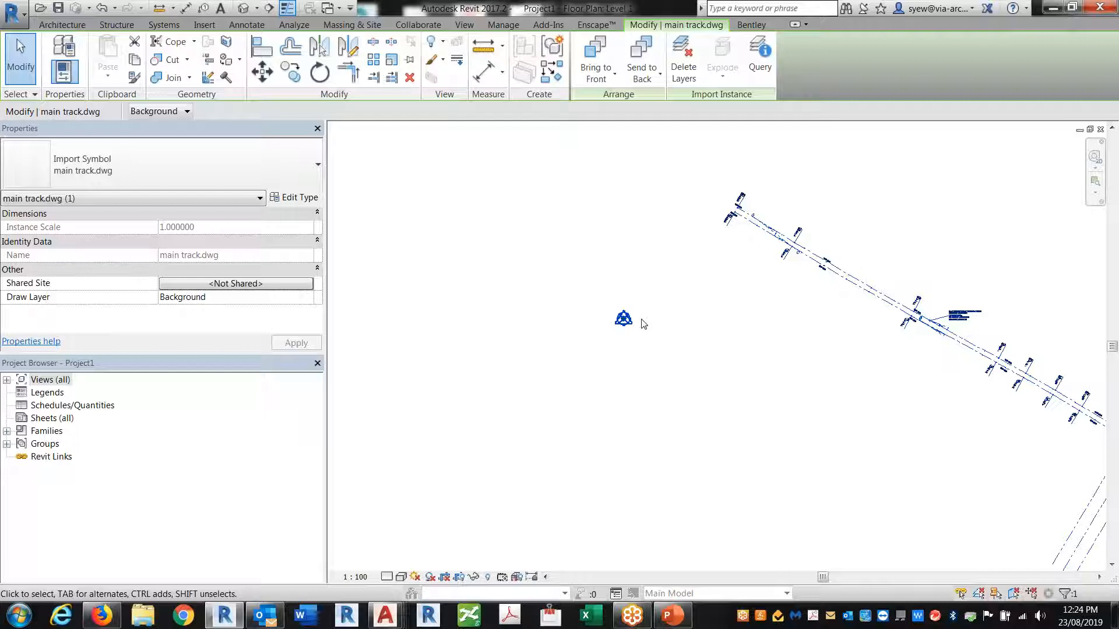
pyautogui.scroll(1, 645, 318)
pyautogui.scroll(1, 845, 286)
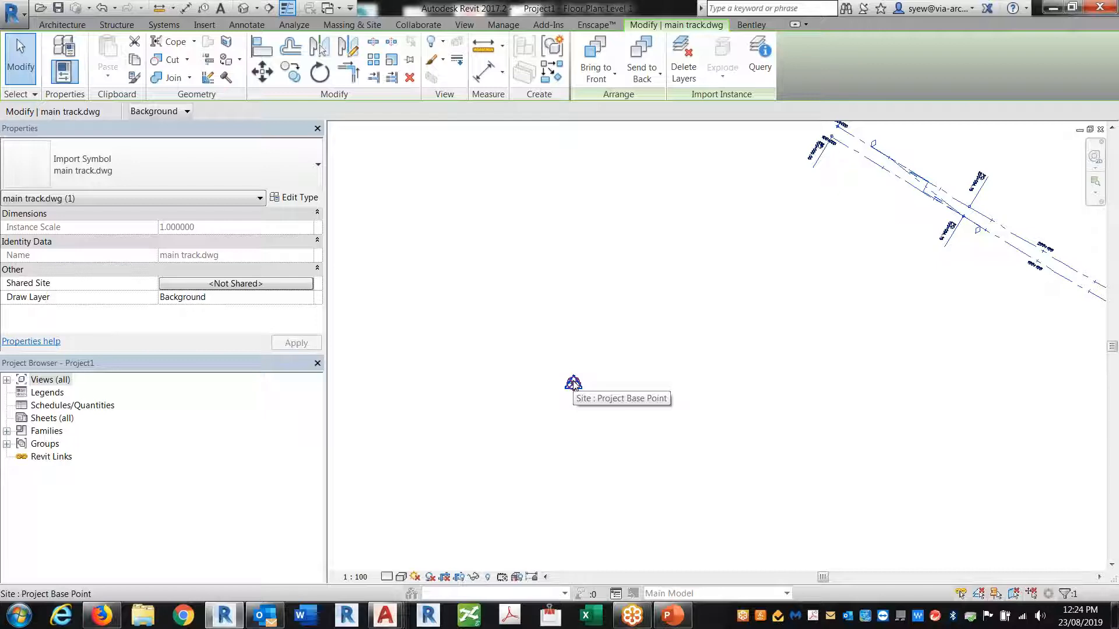
# Drag the reselected track drawing nearer the base point and pan to the STATION=200+214.73 callout
pyautogui.click(769, 288)
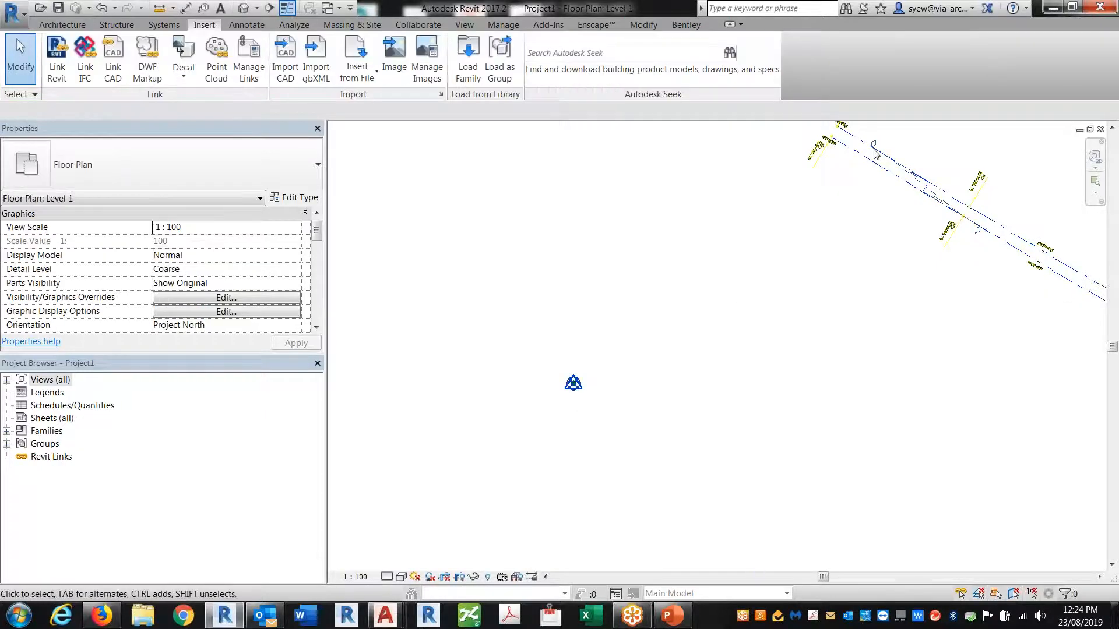
pyautogui.click(866, 162)
pyautogui.moveTo(868, 143); pyautogui.dragTo(434, 195)
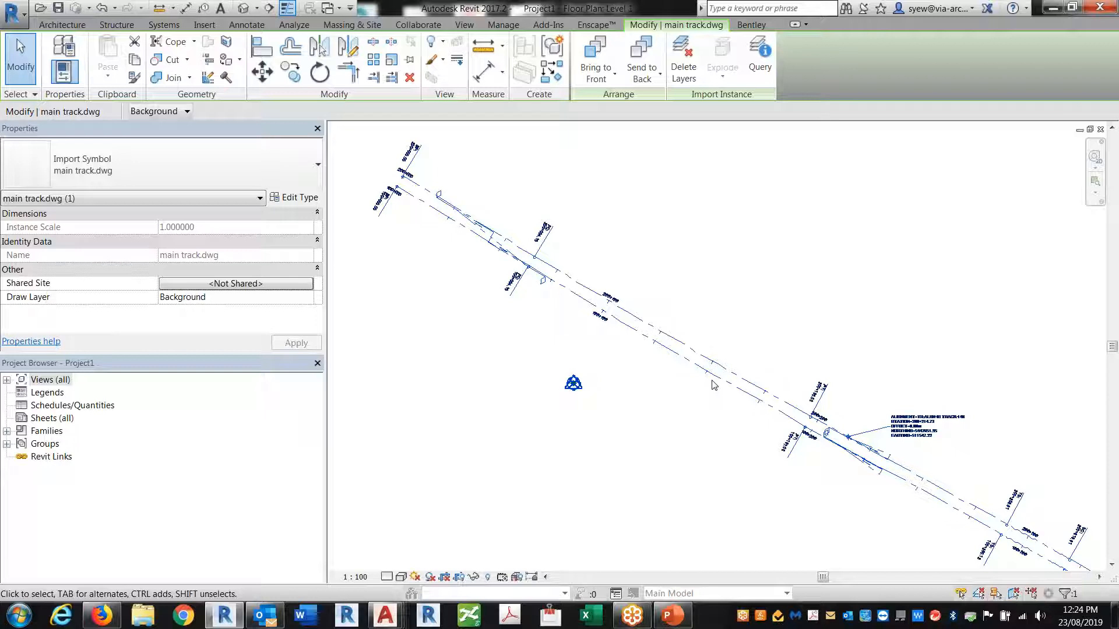
pyautogui.moveTo(916, 425); pyautogui.dragTo(705, 361)
pyautogui.scroll(5, 635, 385)
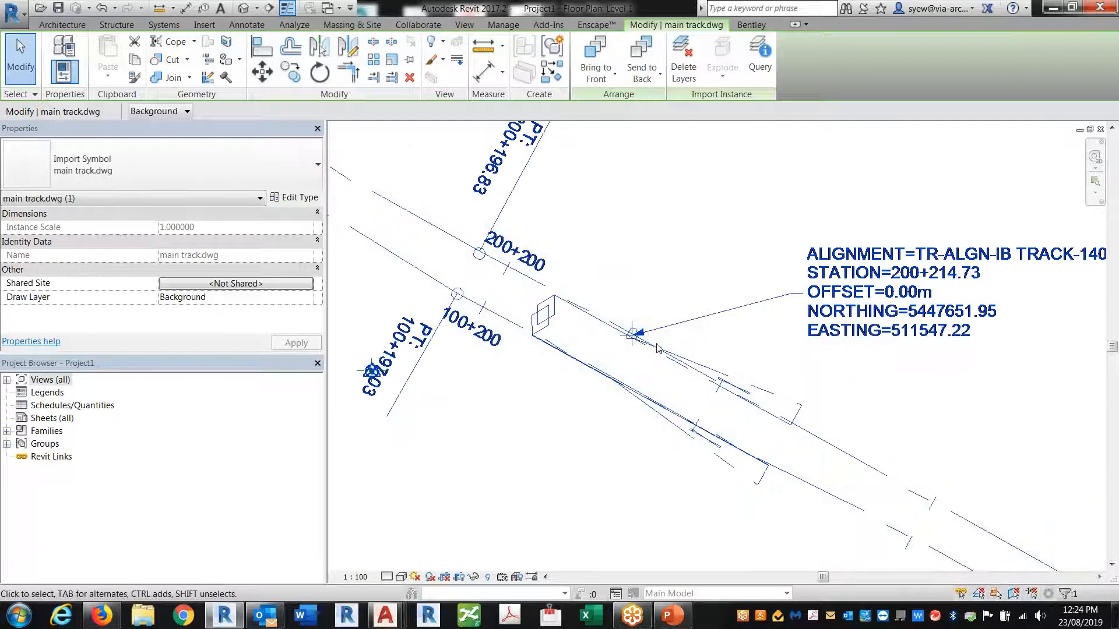
pyautogui.moveTo(961, 302); pyautogui.dragTo(914, 299, button='middle')
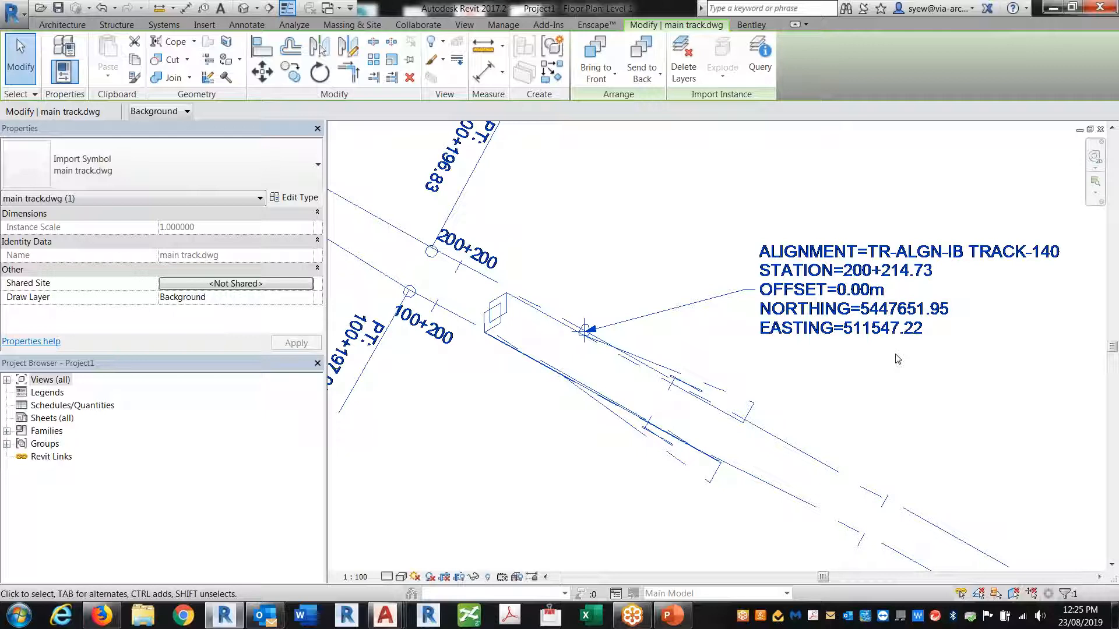
# Drag the linked track drawing down and right, closer to the origin markers
pyautogui.scroll(-4, 637, 333)
pyautogui.moveTo(592, 430); pyautogui.dragTo(723, 424, button='middle')
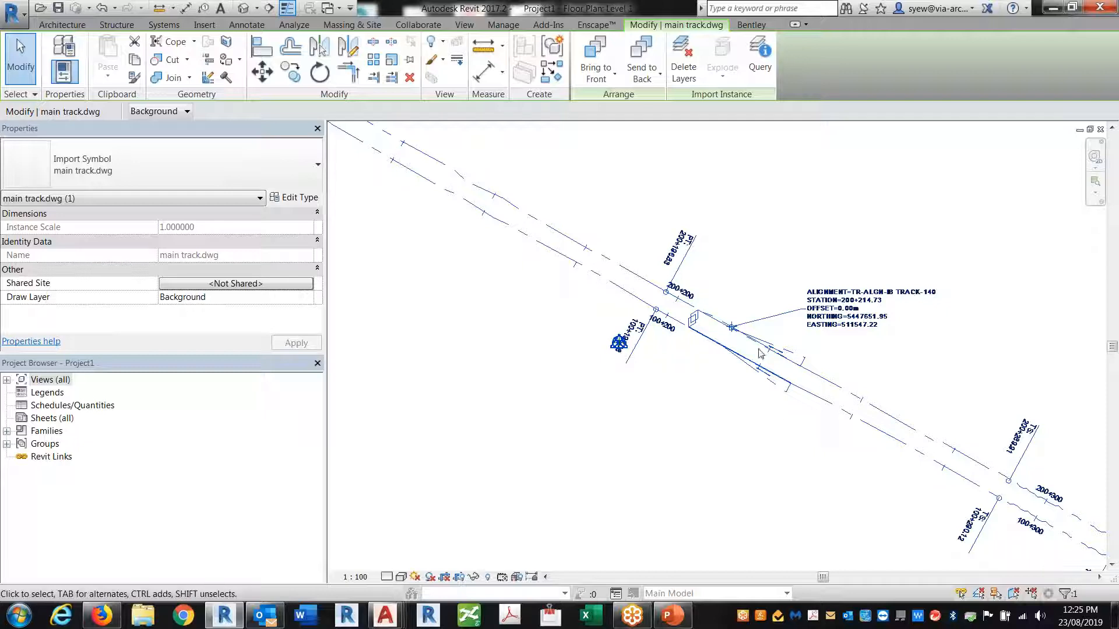
pyautogui.moveTo(708, 310); pyautogui.dragTo(1071, 439)
pyautogui.moveTo(594, 184); pyautogui.dragTo(897, 454)
pyautogui.scroll(3, 687, 221)
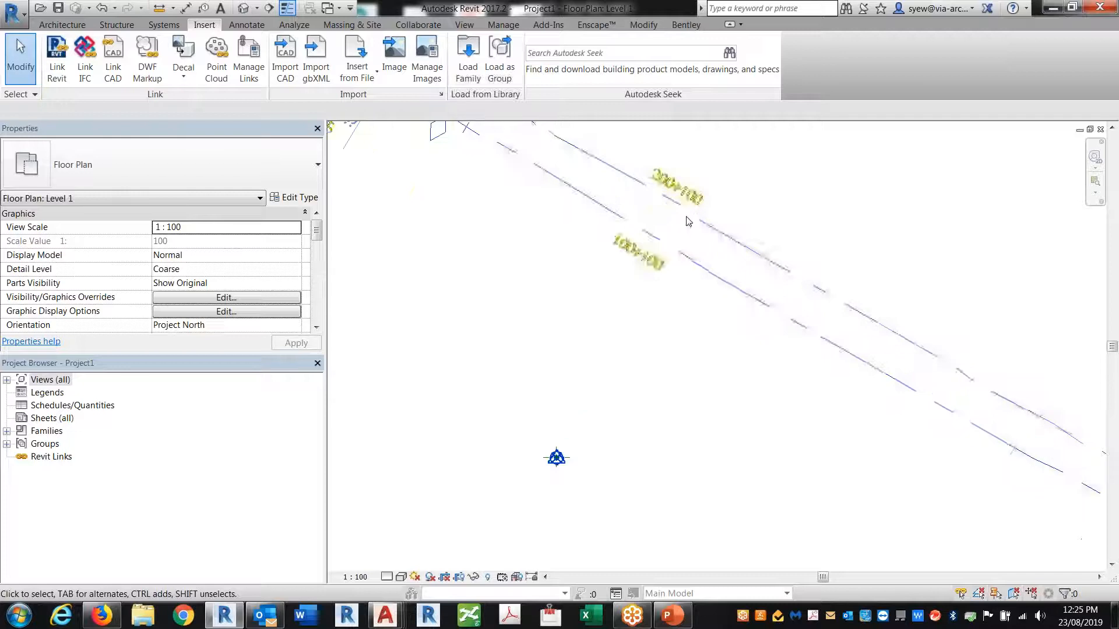
pyautogui.click(688, 221)
pyautogui.moveTo(1025, 474); pyautogui.dragTo(1057, 502)
pyautogui.scroll(-4, 892, 397)
pyautogui.scroll(4, 731, 360)
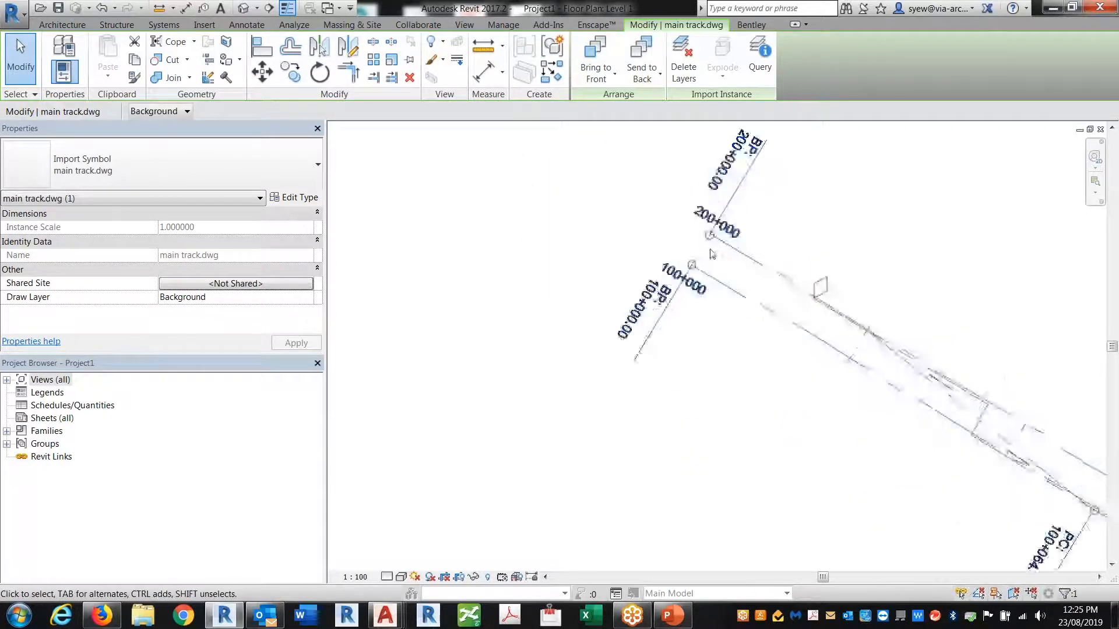
pyautogui.scroll(2, 710, 239)
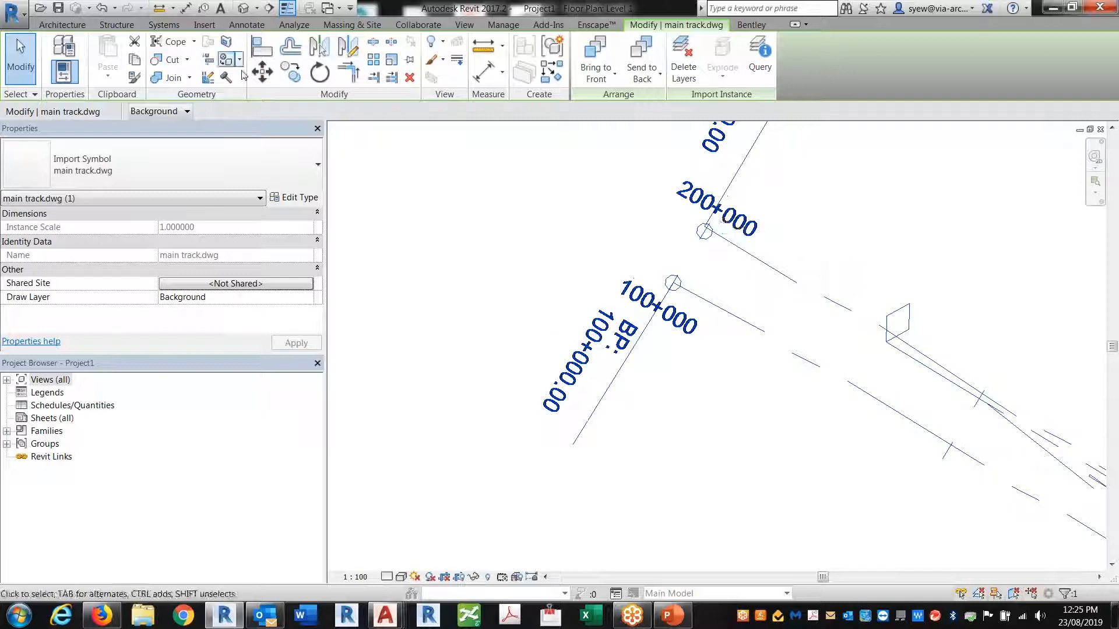
# Move the track from its 200+000 station endpoint exactly onto the project base point
pyautogui.click(262, 71)
pyautogui.click(705, 233)
pyautogui.scroll(-2, 641, 140)
pyautogui.click(855, 486)
pyautogui.scroll(3, 687, 229)
pyautogui.press('Escape')
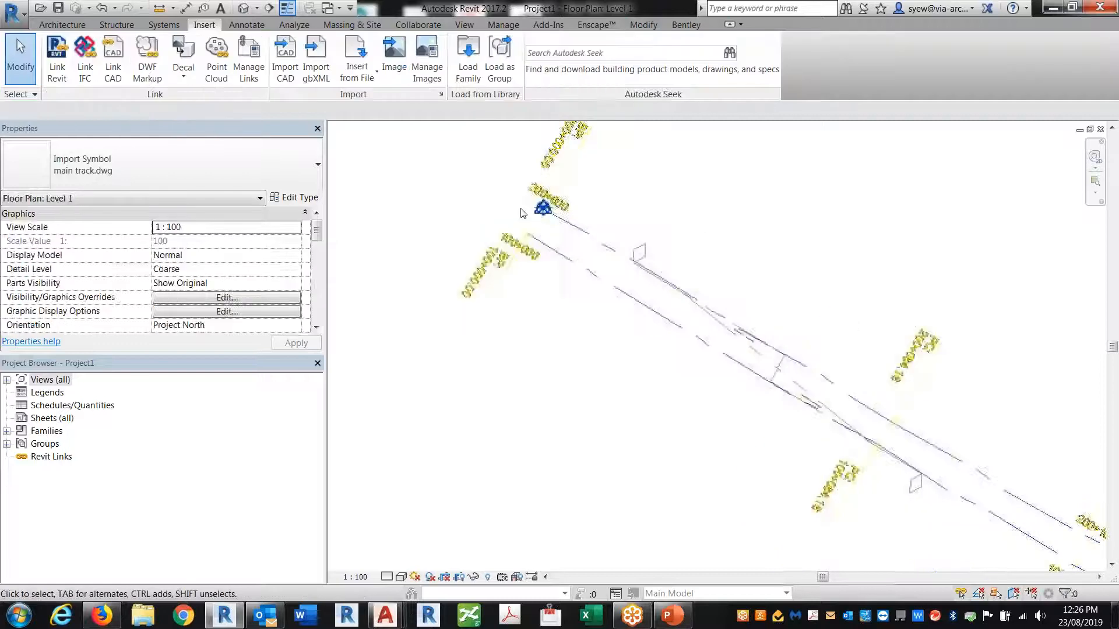
pyautogui.scroll(3, 525, 214)
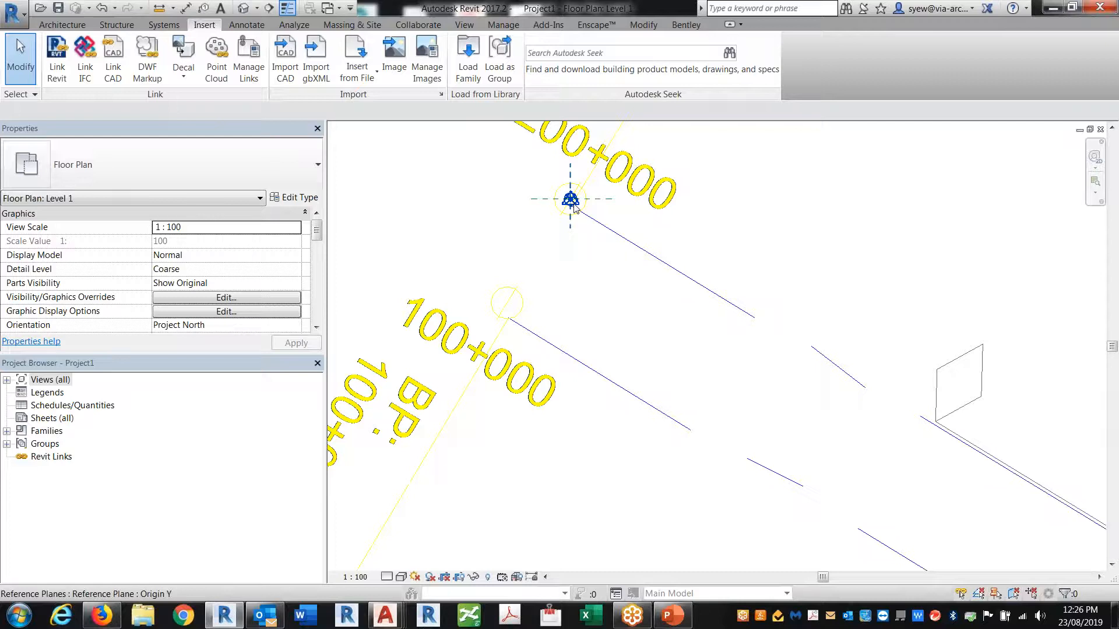
# Uncheck Project Base Point under Site in Visibility/Graphics for the Level 1 plan
pyautogui.press('v')
pyautogui.press('v')
pyautogui.click(528, 150)
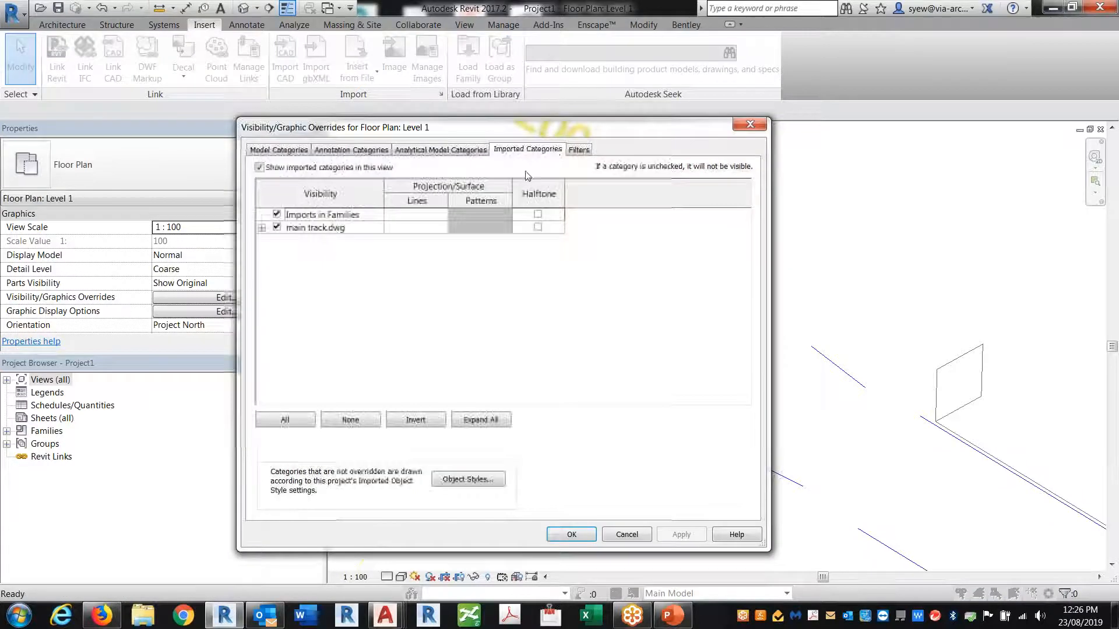
pyautogui.click(578, 149)
pyautogui.click(530, 150)
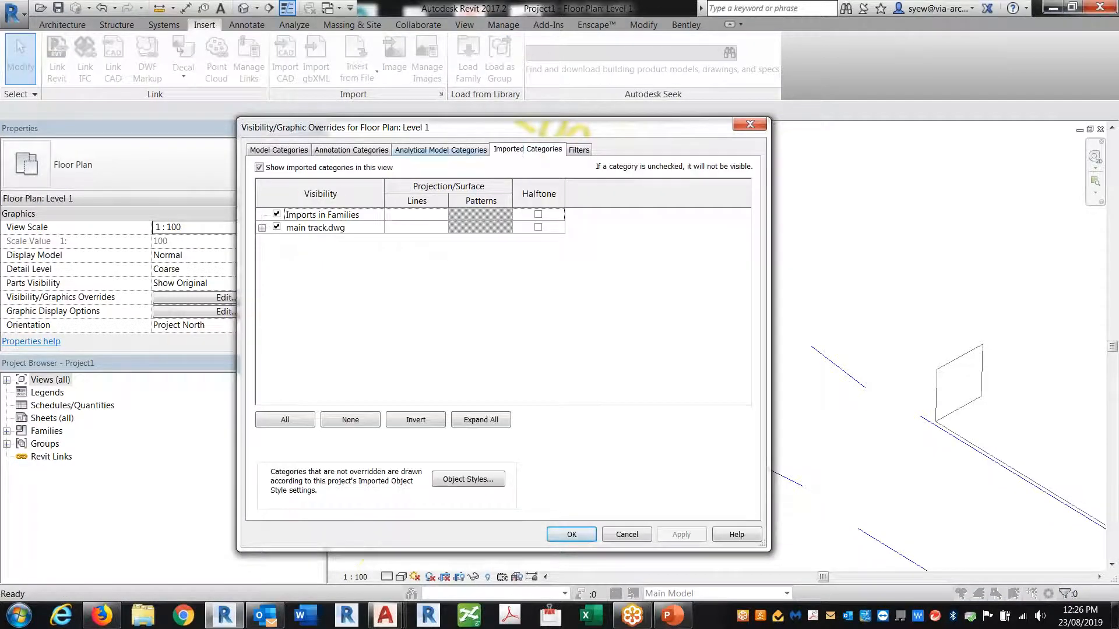
pyautogui.click(441, 149)
pyautogui.click(337, 151)
pyautogui.click(290, 152)
pyautogui.scroll(-8, 444, 418)
pyautogui.press('s')
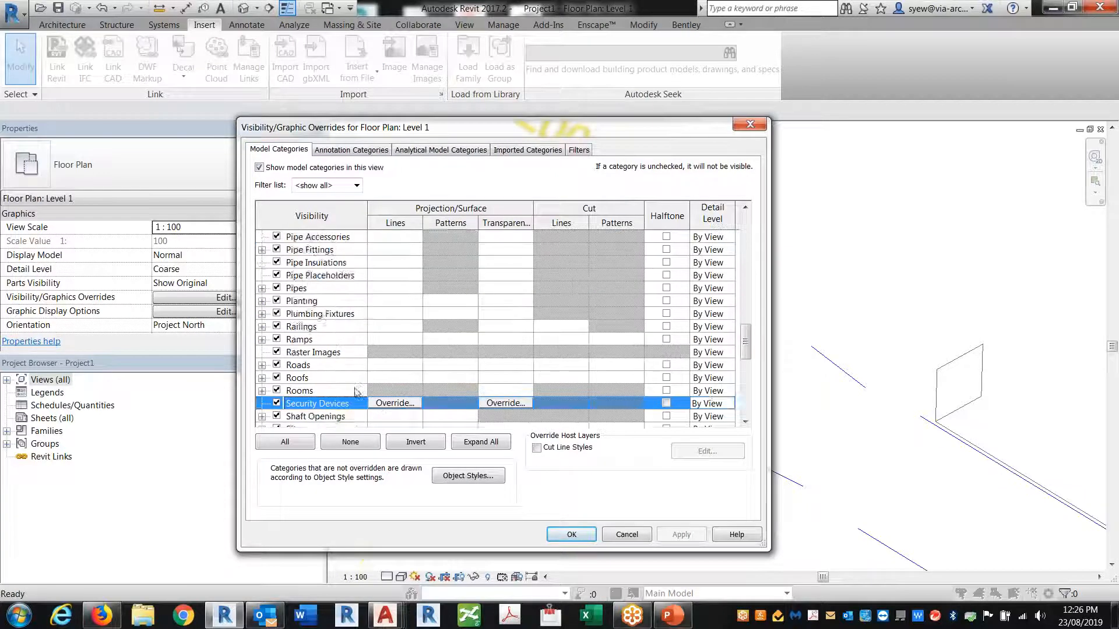
pyautogui.scroll(-5, 356, 392)
pyautogui.click(262, 365)
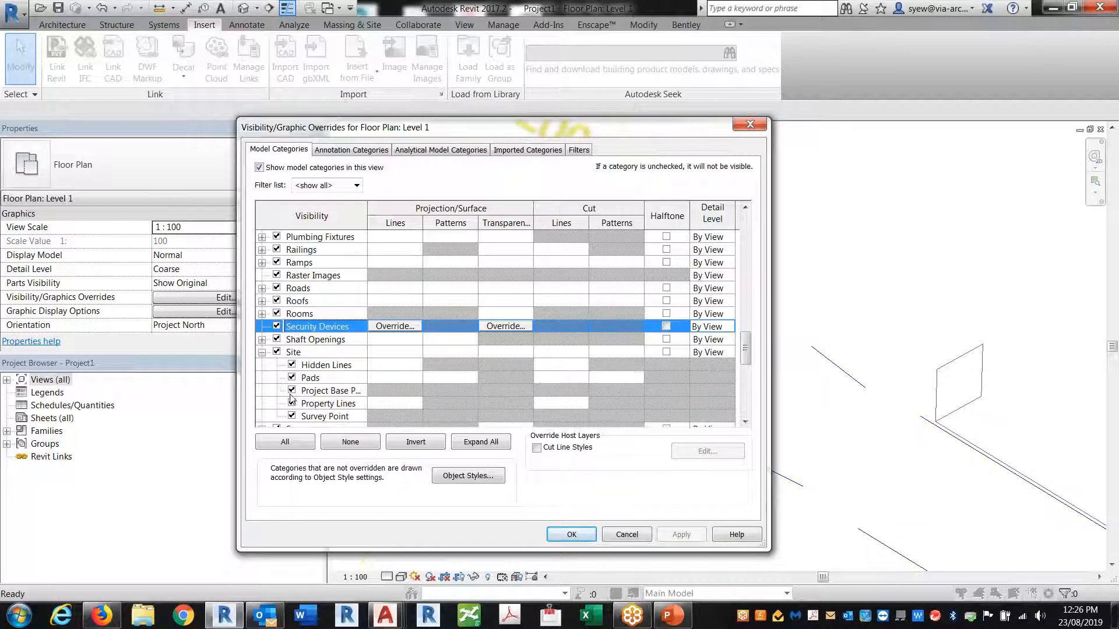
pyautogui.click(292, 391)
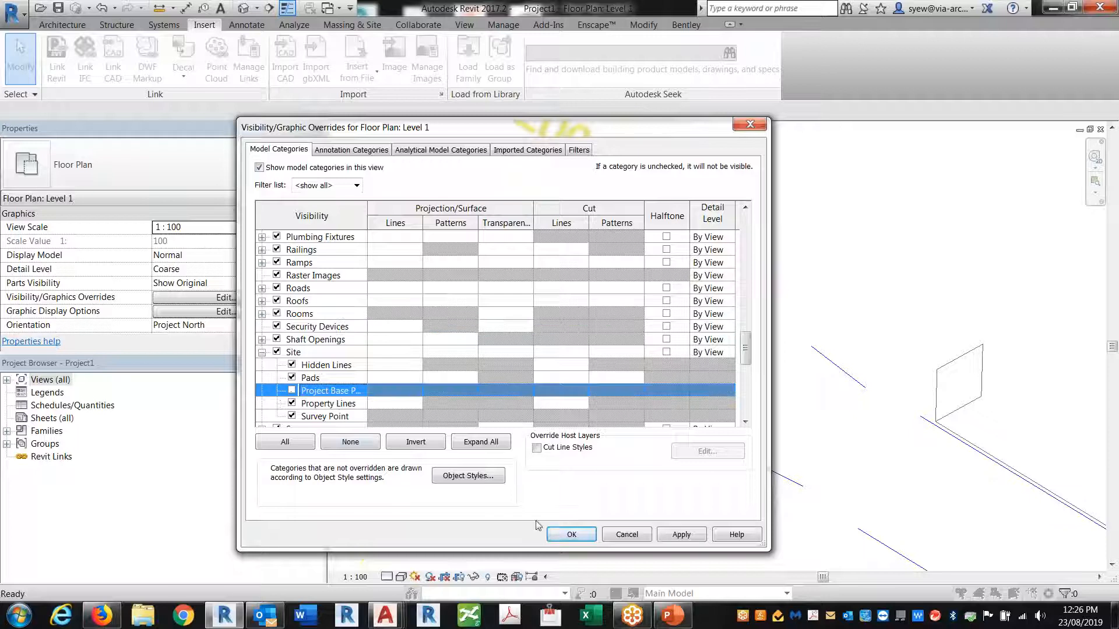
pyautogui.click(571, 534)
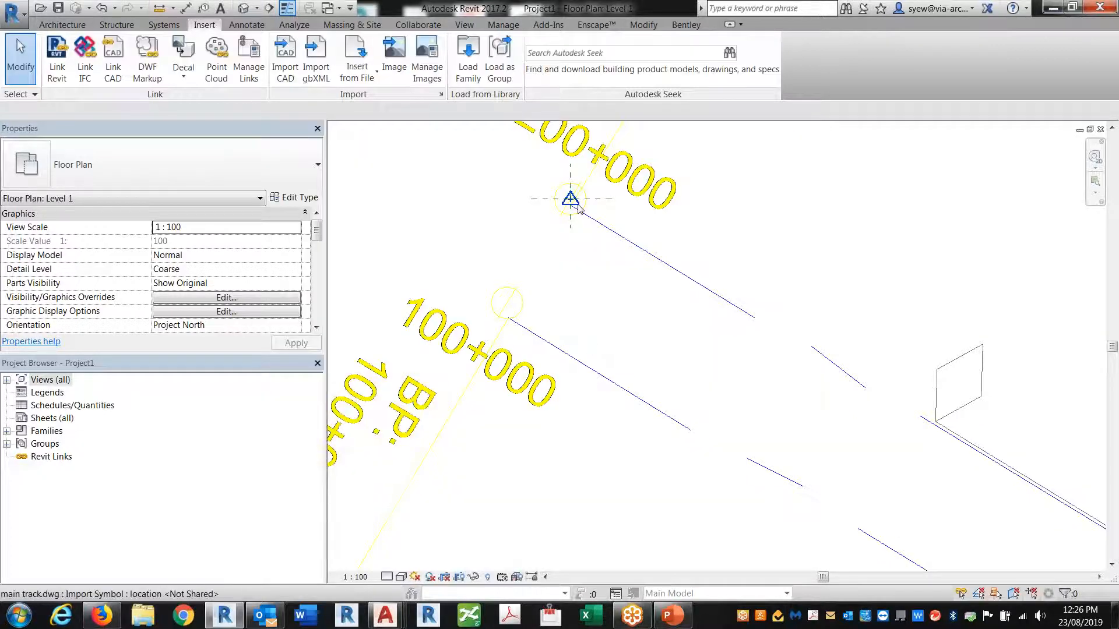
pyautogui.click(590, 217)
# Run Manage > Coordinates > Acquire Coordinates and pick the linked main track.dwg
pyautogui.scroll(2, 562, 203)
pyautogui.moveTo(505, 257); pyautogui.dragTo(643, 165)
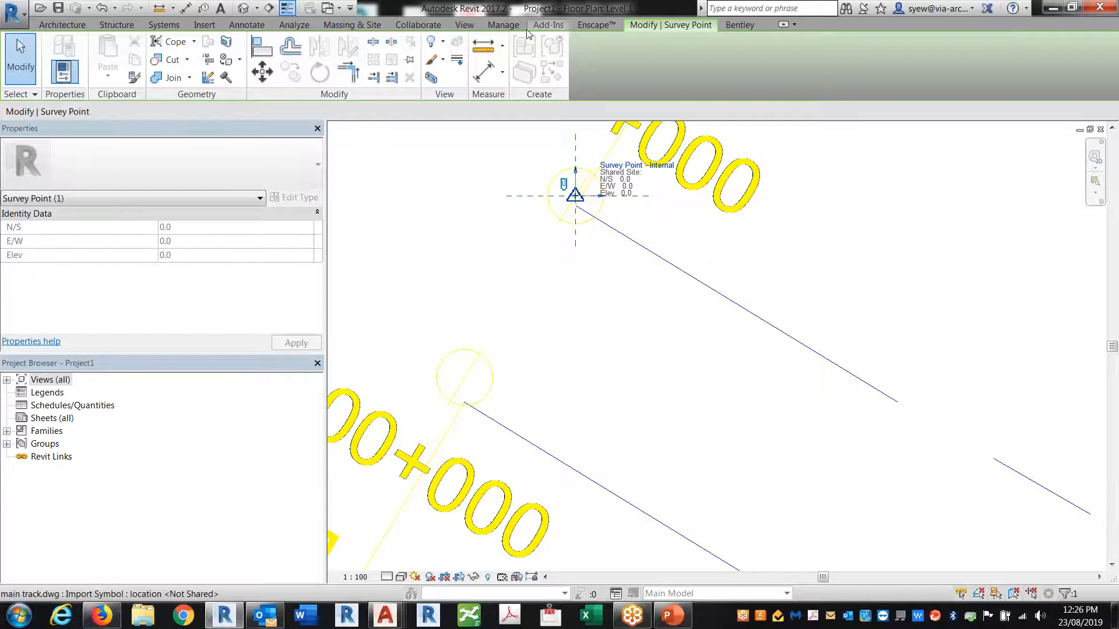
pyautogui.click(505, 26)
pyautogui.click(536, 60)
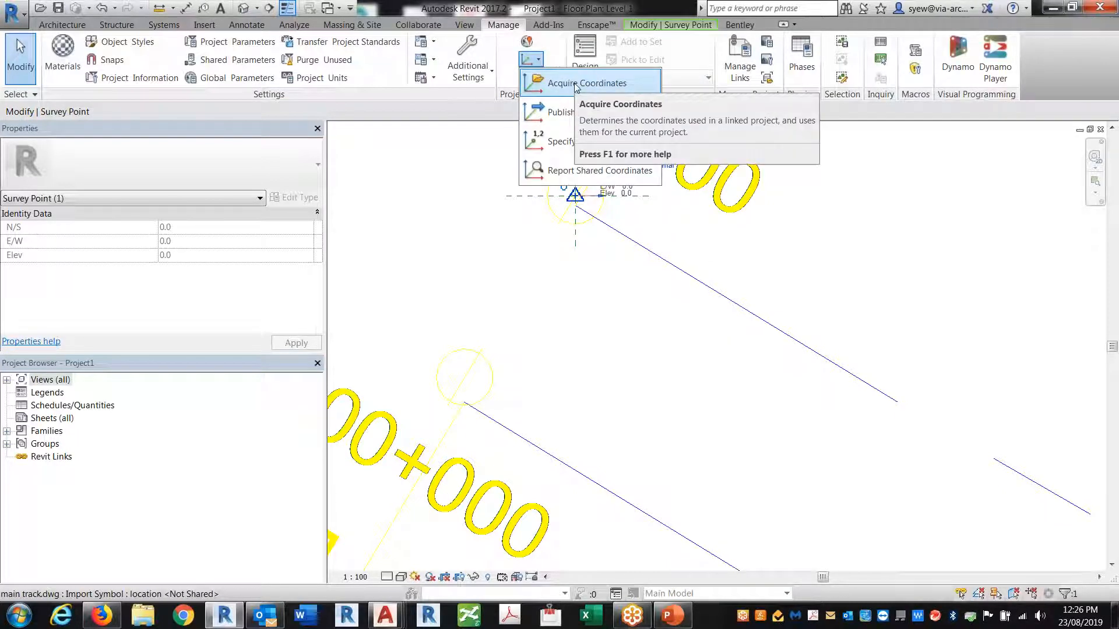
pyautogui.click(575, 85)
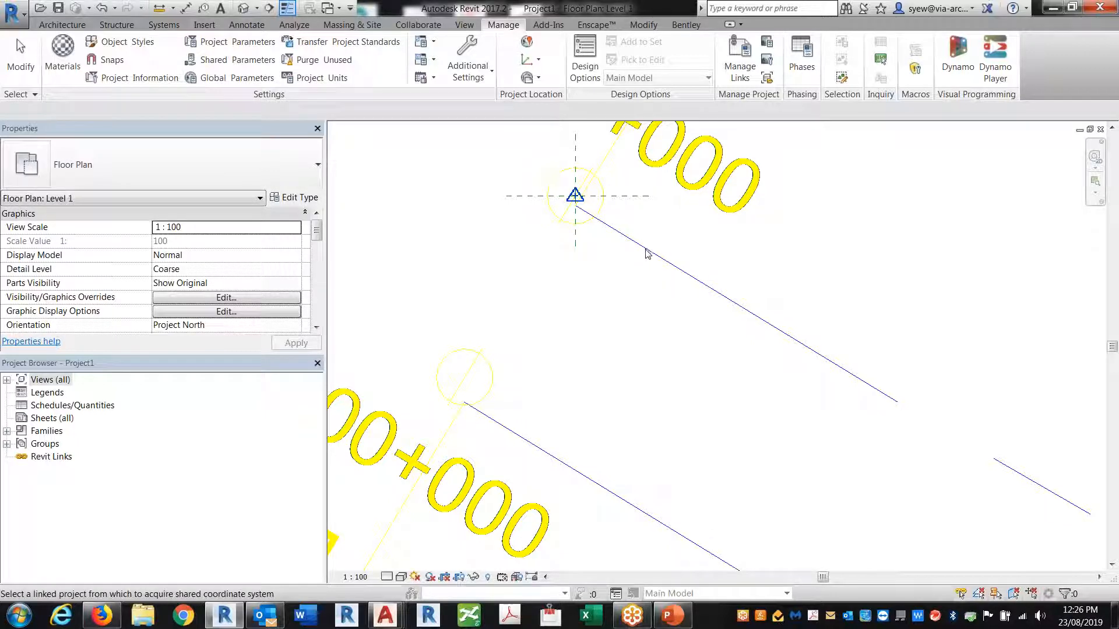
pyautogui.click(684, 192)
# Re-check Project Base Point under Site in Visibility/Graphics, then zoom the plan to fit
pyautogui.scroll(-3, 622, 217)
pyautogui.scroll(-5, 622, 217)
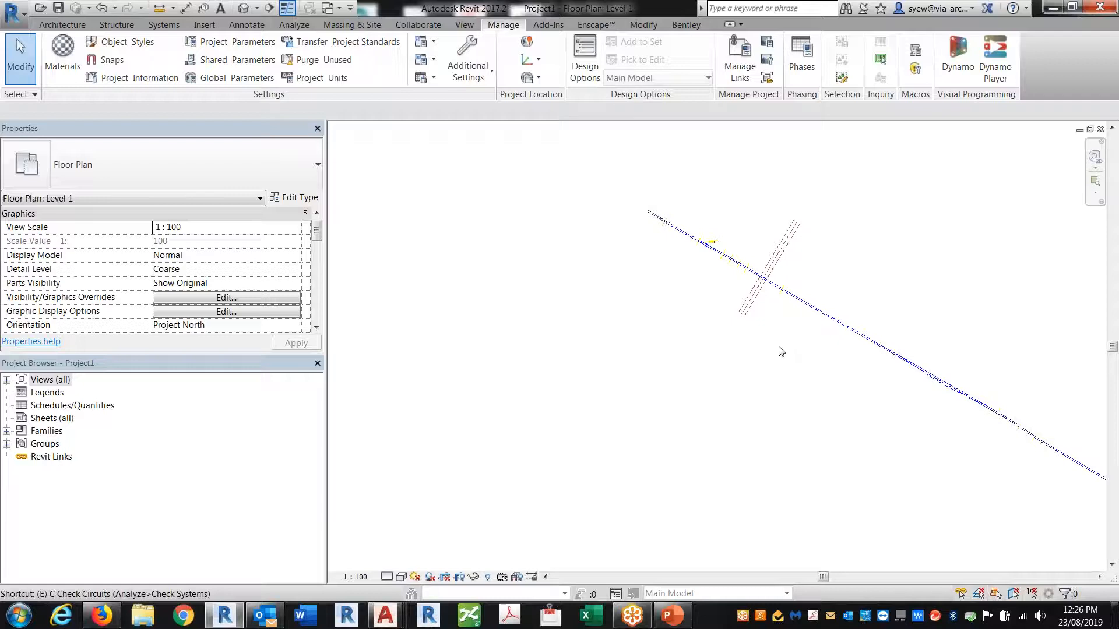
pyautogui.press('v')
pyautogui.press('v')
pyautogui.click(323, 340)
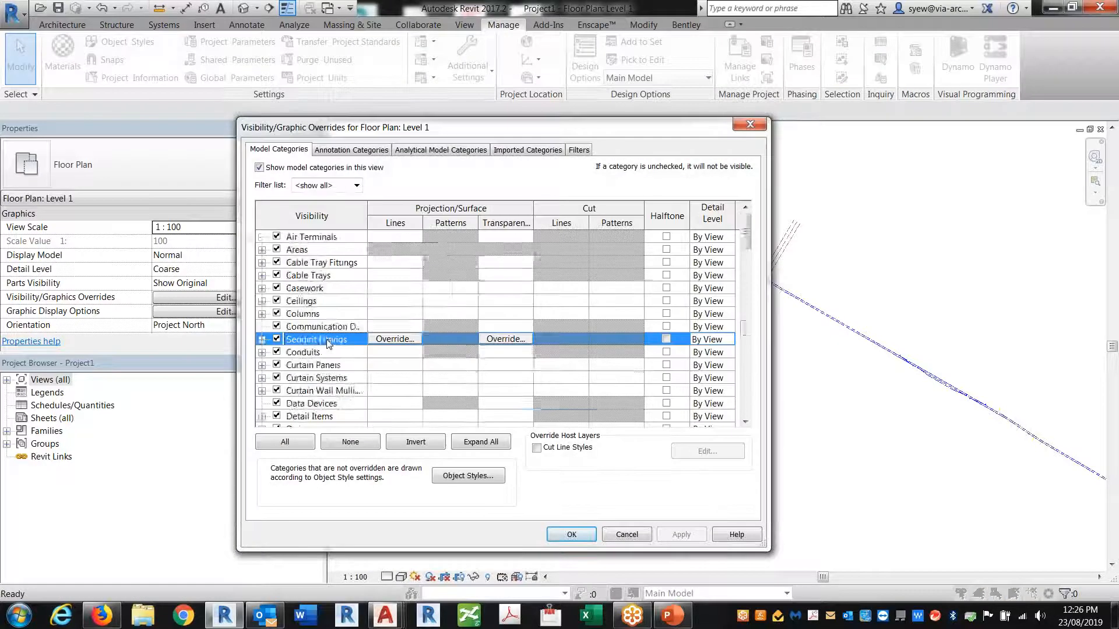
pyautogui.press('s')
pyautogui.click(261, 377)
pyautogui.click(309, 391)
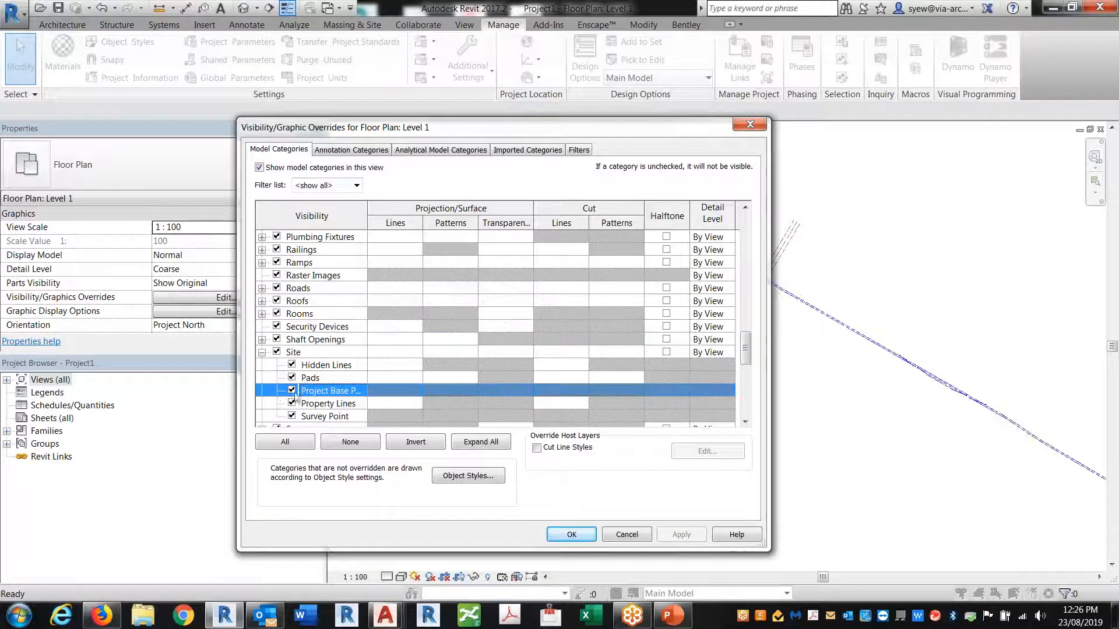
pyautogui.click(588, 531)
pyautogui.middleClick(692, 277)
pyautogui.middleClick(692, 276)
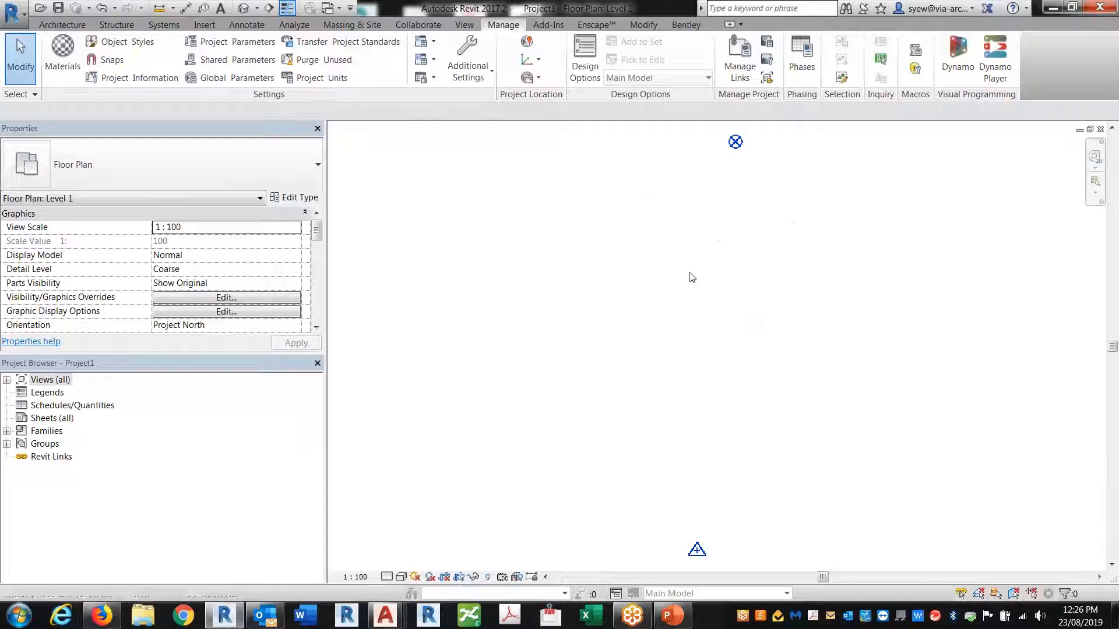
# Select the survey point and confirm it sits at 0,0,0
pyautogui.click(696, 551)
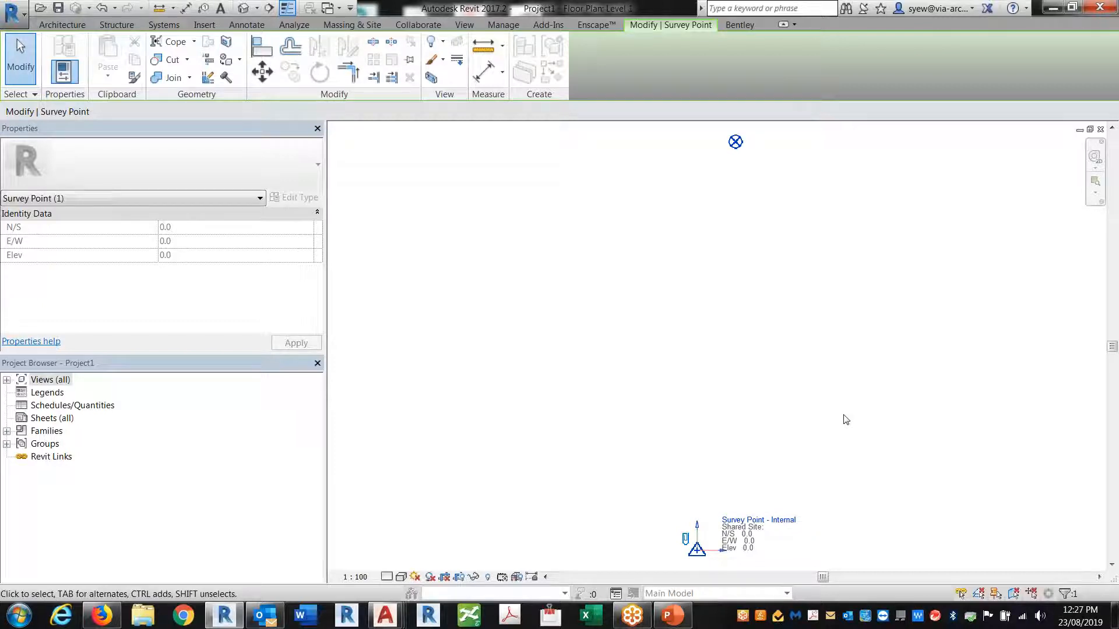
pyautogui.scroll(3, 763, 140)
pyautogui.scroll(9, 613, 178)
pyautogui.scroll(5, 663, 207)
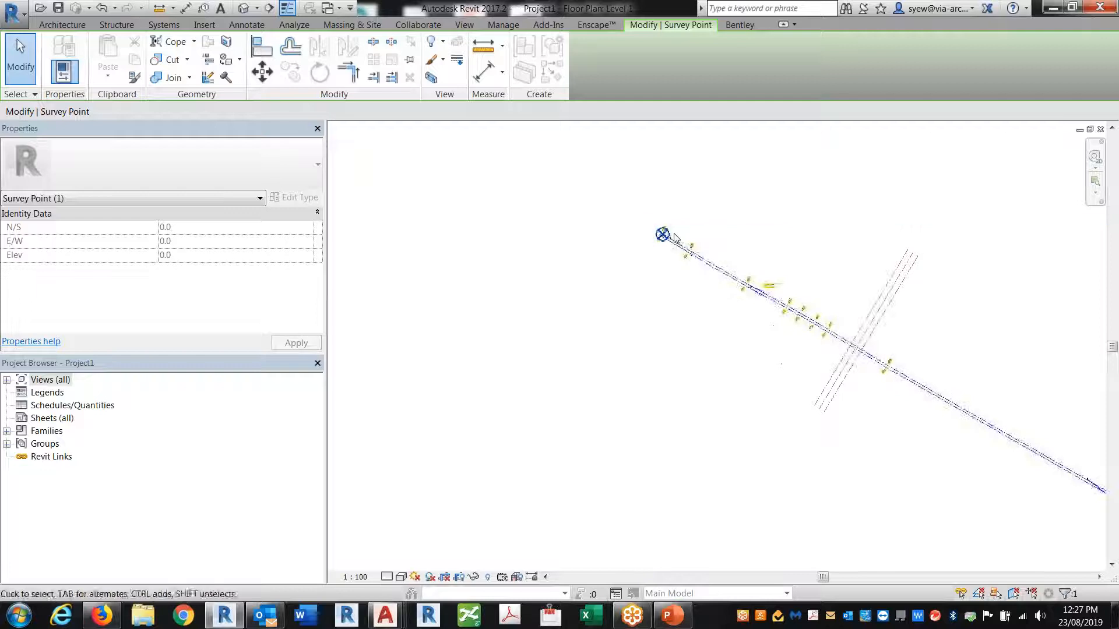
pyautogui.scroll(2, 670, 240)
# Select the Project Base Point and read N/S 5447760534.4, E/W 511362007.4, elevation -12.0
pyautogui.click(684, 263)
pyautogui.press('Escape')
pyautogui.scroll(3, 663, 233)
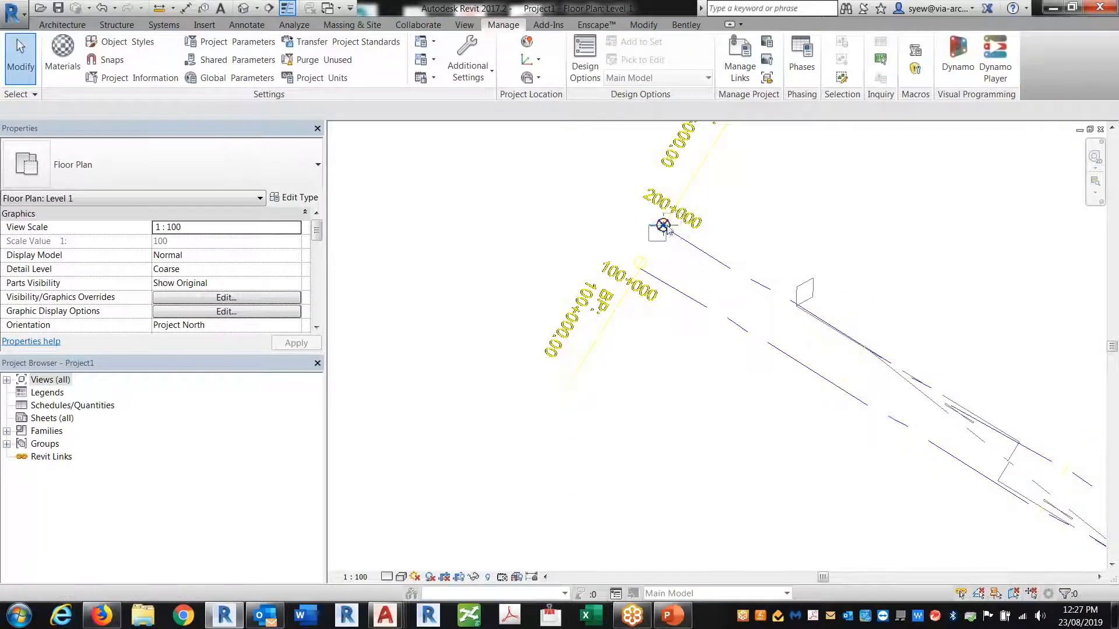
pyautogui.click(663, 228)
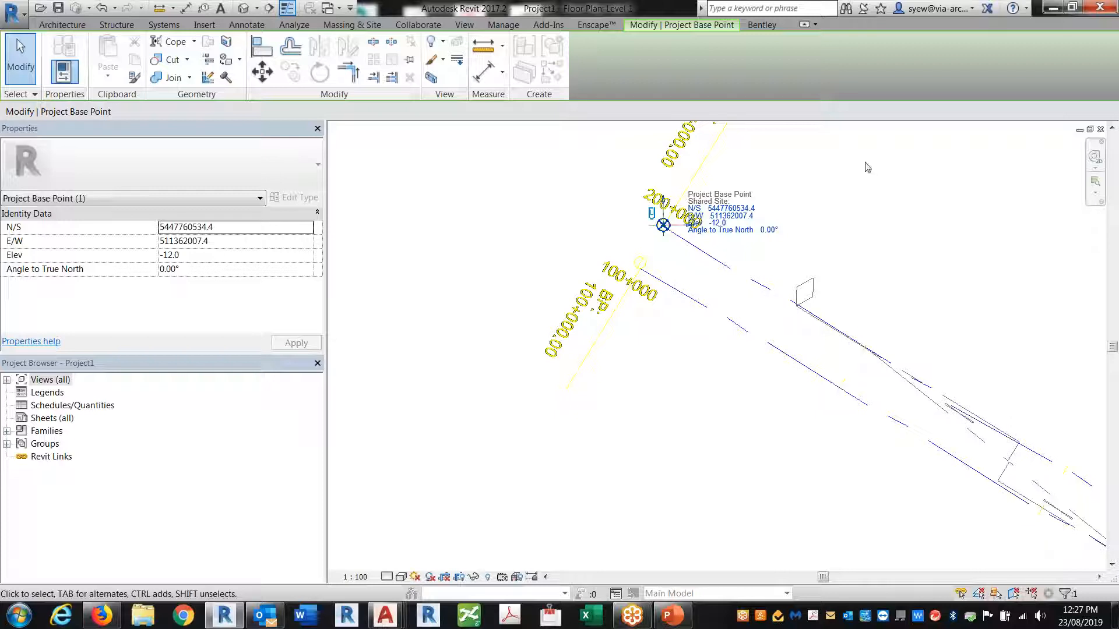
# Save As a new project named 'Civil Track' in the Civil folder, replacing Project1
pyautogui.click(13, 12)
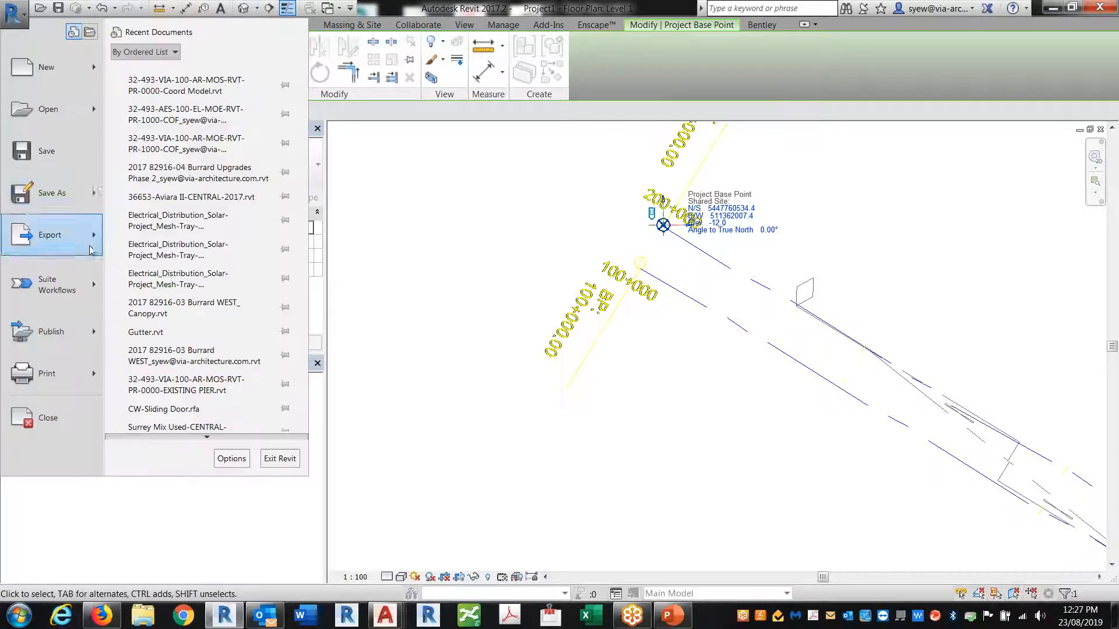
pyautogui.moveTo(88, 203)
pyautogui.click(204, 101)
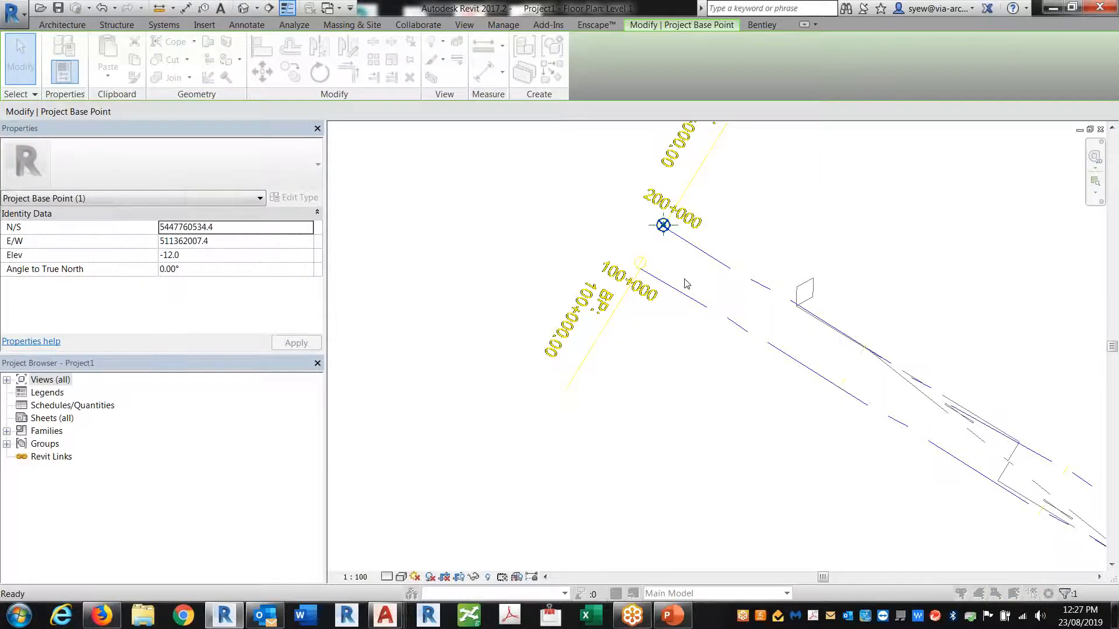
pyautogui.click(382, 447)
pyautogui.hotkey('ctrl', 'a')
pyautogui.write('Civi')
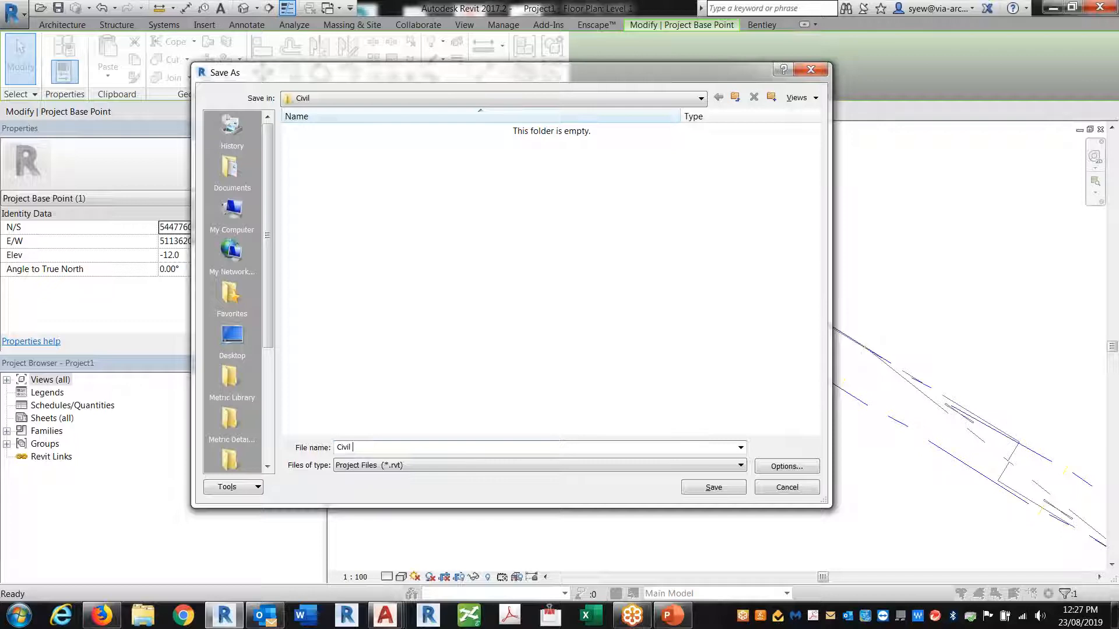
pyautogui.write('l Track')
pyautogui.press('Return')
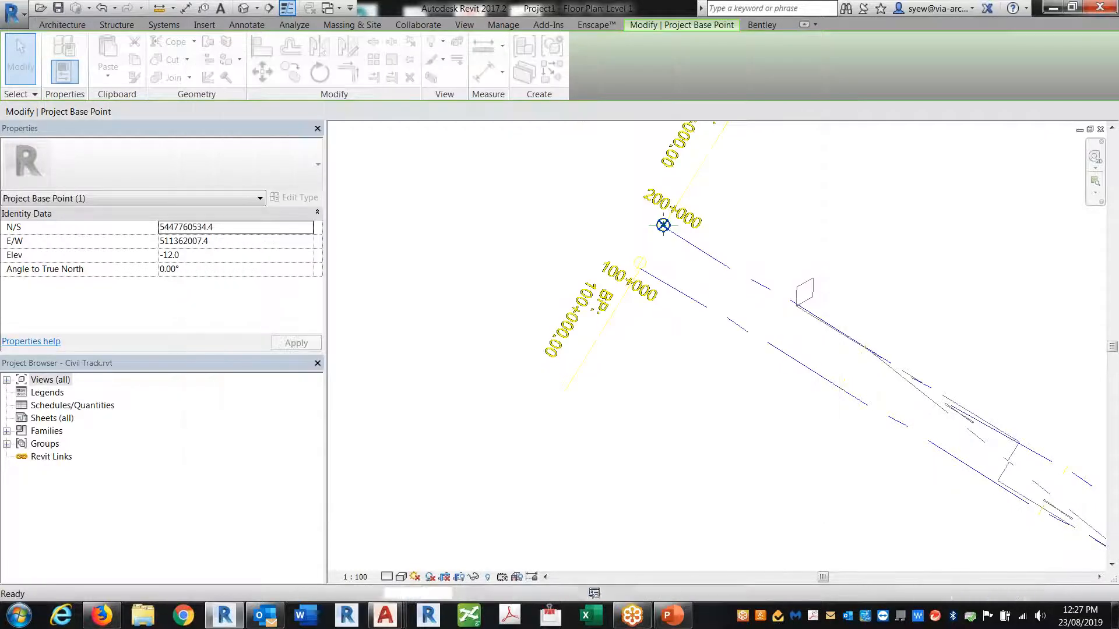
# Zoom and pan along the track to look it over
pyautogui.scroll(-1, 609, 287)
pyautogui.scroll(-6, 608, 287)
pyautogui.moveTo(941, 432); pyautogui.dragTo(666, 271, button='middle')
pyautogui.scroll(-1, 666, 271)
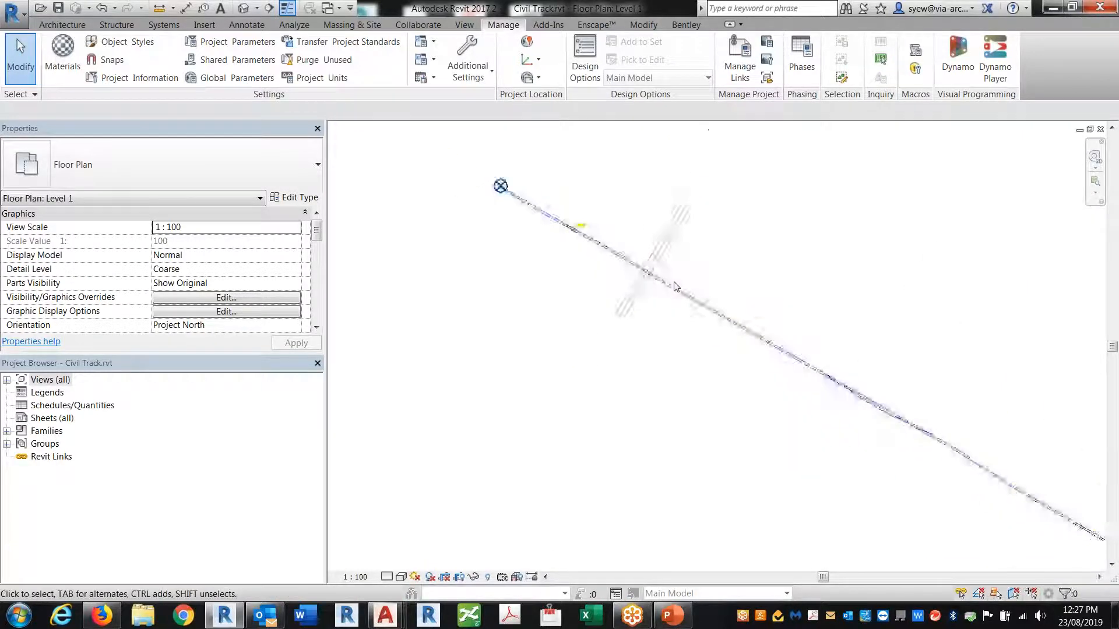
pyautogui.scroll(5, 874, 413)
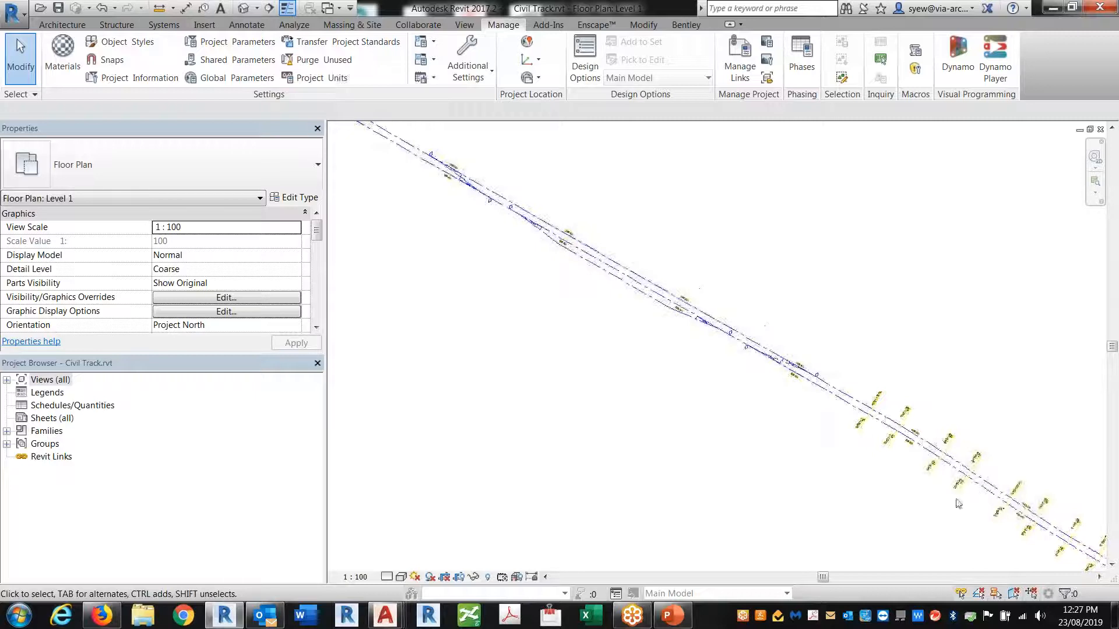
pyautogui.scroll(2, 957, 504)
pyautogui.moveTo(958, 503); pyautogui.dragTo(796, 386, button='middle')
pyautogui.scroll(3, 757, 273)
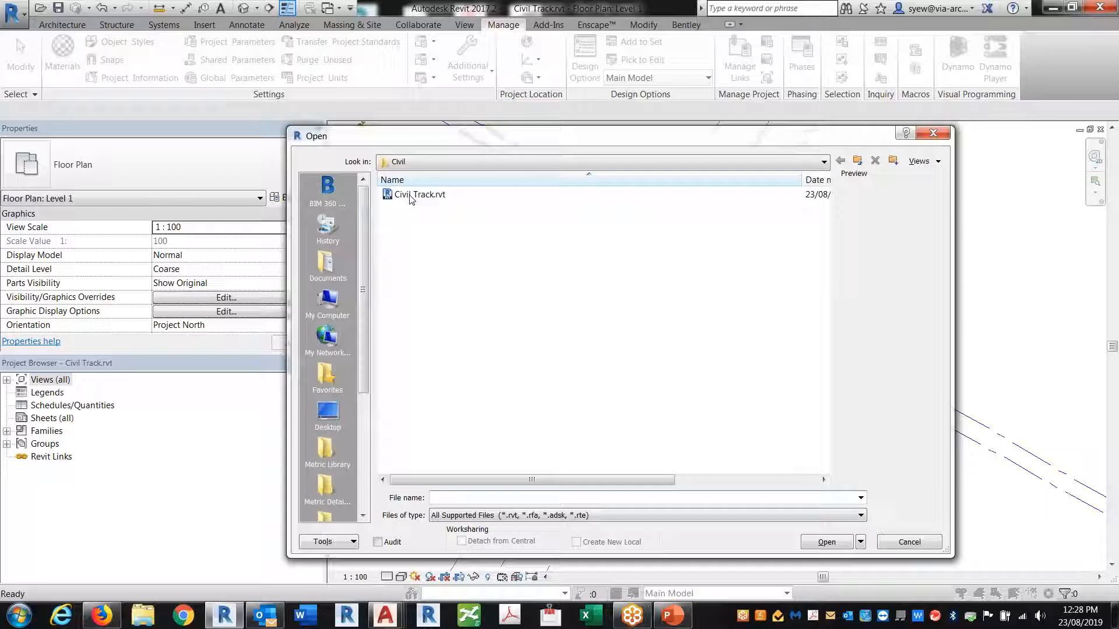
# Open the first Station model (_152) from Samples detached from central, preserving worksets
pyautogui.click(857, 161)
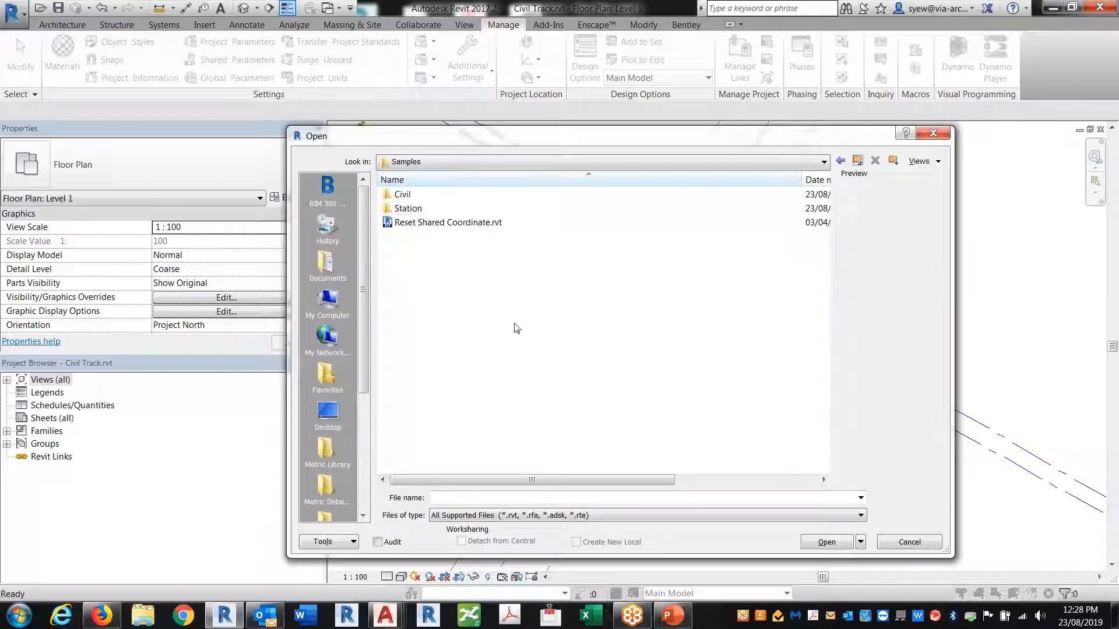
pyautogui.doubleClick(408, 208)
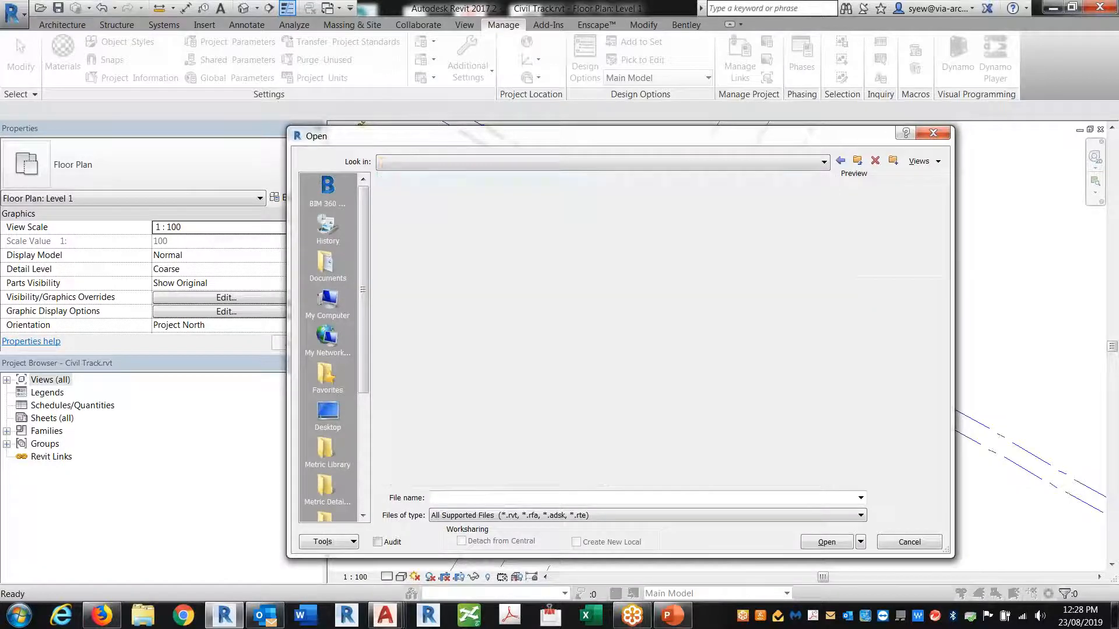
pyautogui.click(485, 196)
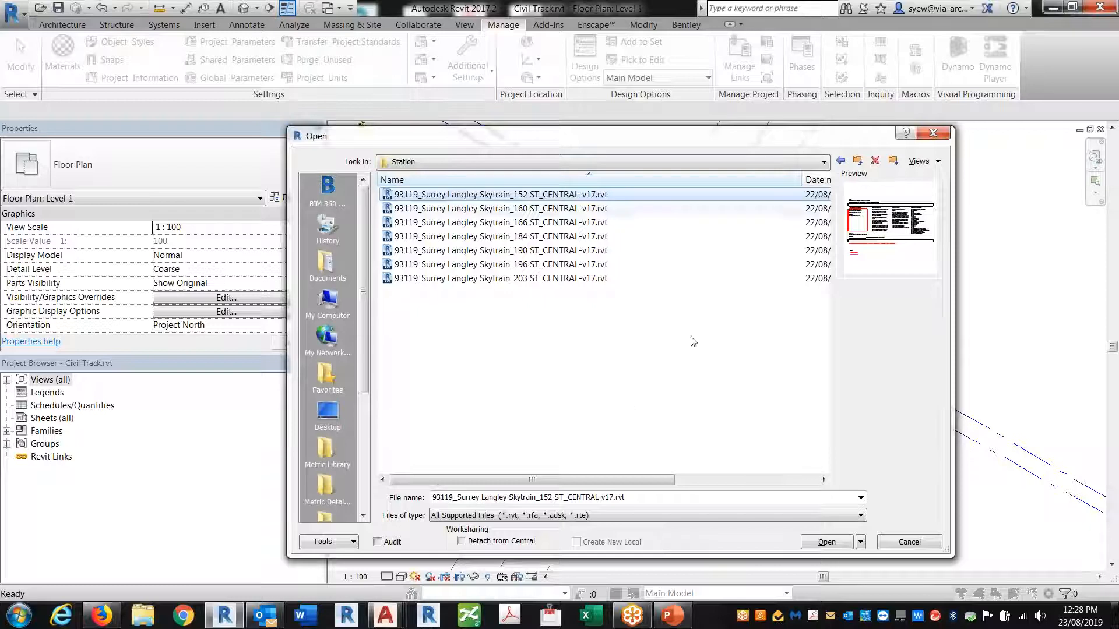
pyautogui.click(461, 541)
pyautogui.click(826, 542)
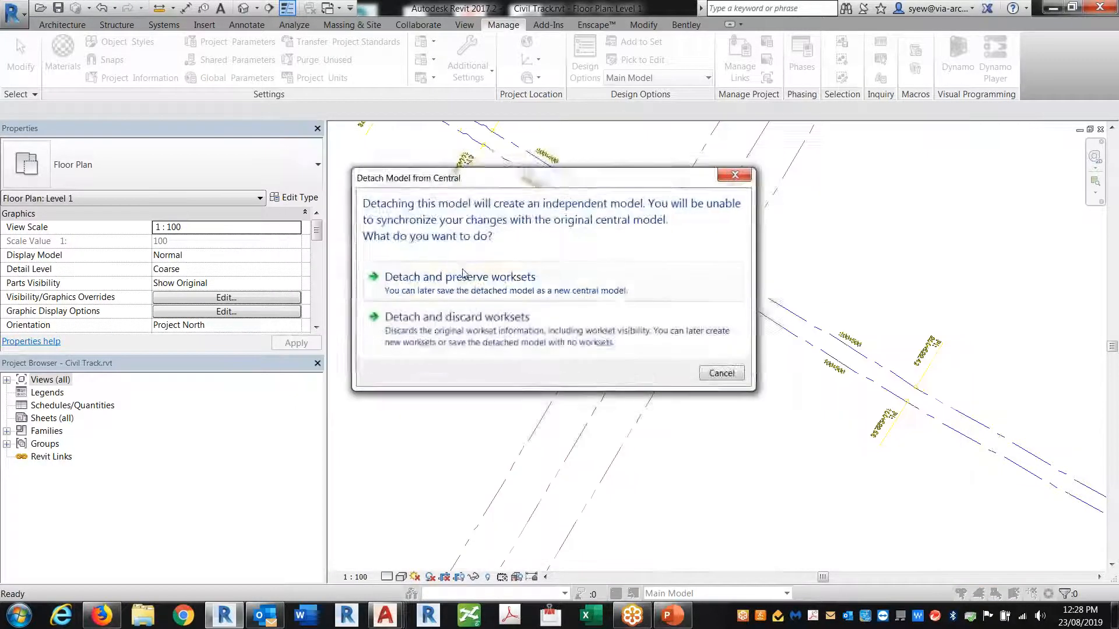
pyautogui.click(460, 278)
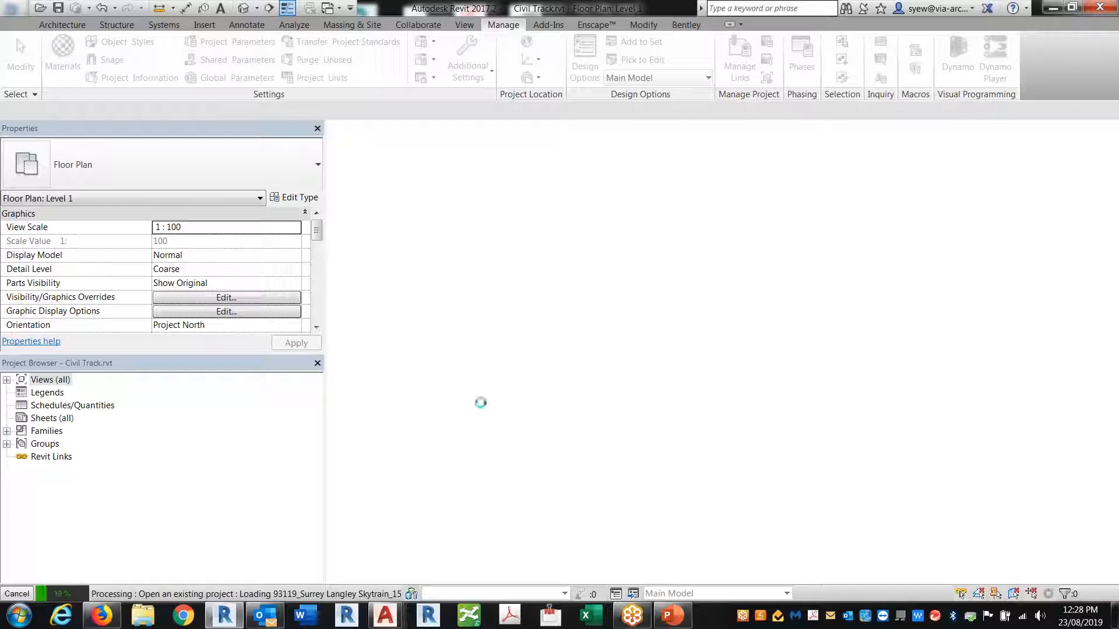
pyautogui.click(142, 615)
# In File Explorer, go from the Desktop into the Shortcut folder
pyautogui.click(368, 190)
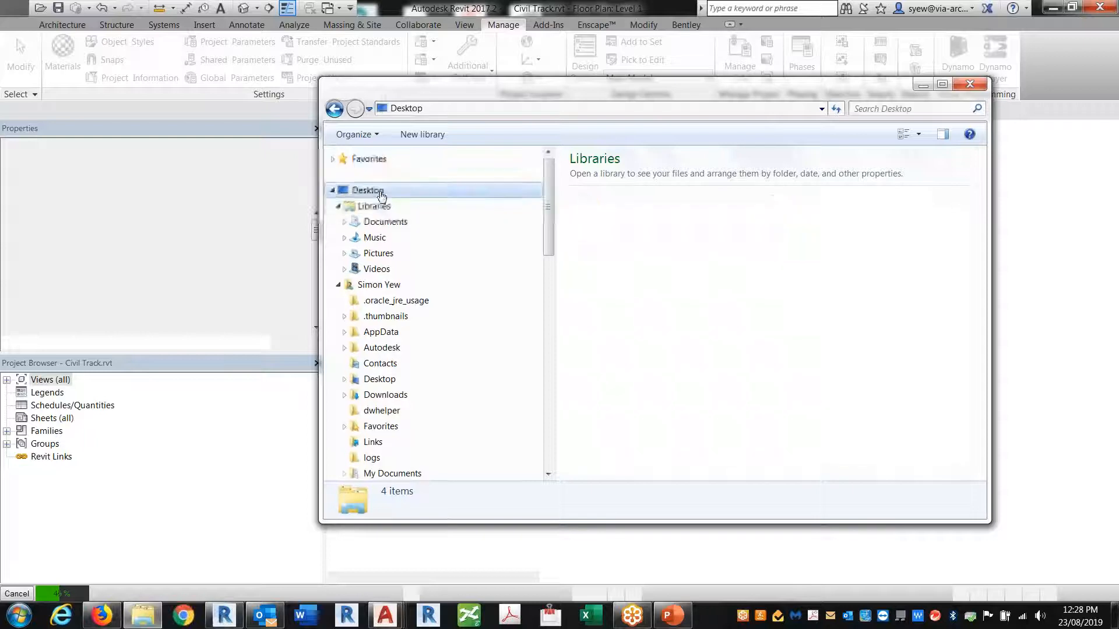
pyautogui.scroll(-8, 960, 327)
pyautogui.scroll(-5, 959, 327)
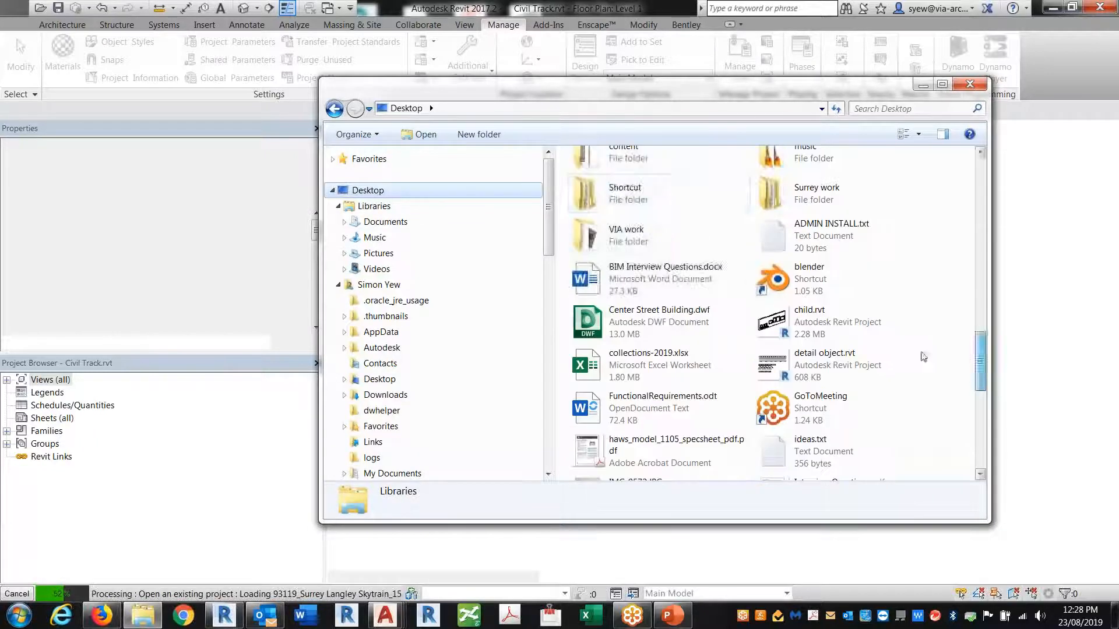
pyautogui.doubleClick(816, 183)
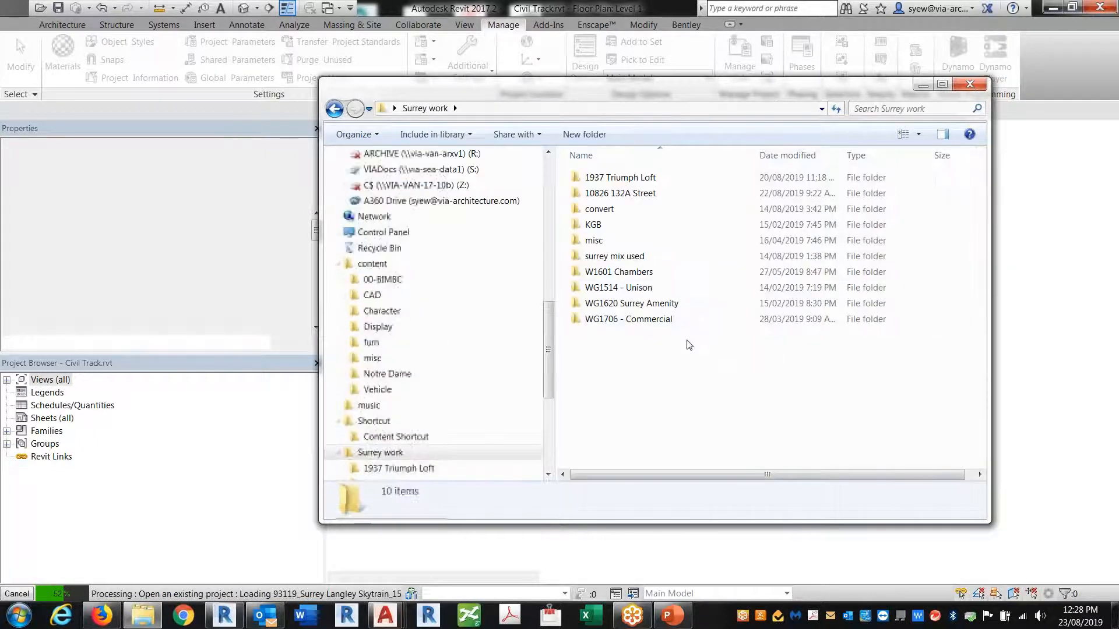
pyautogui.hotkey('alt', 'Left')
pyautogui.doubleClick(636, 458)
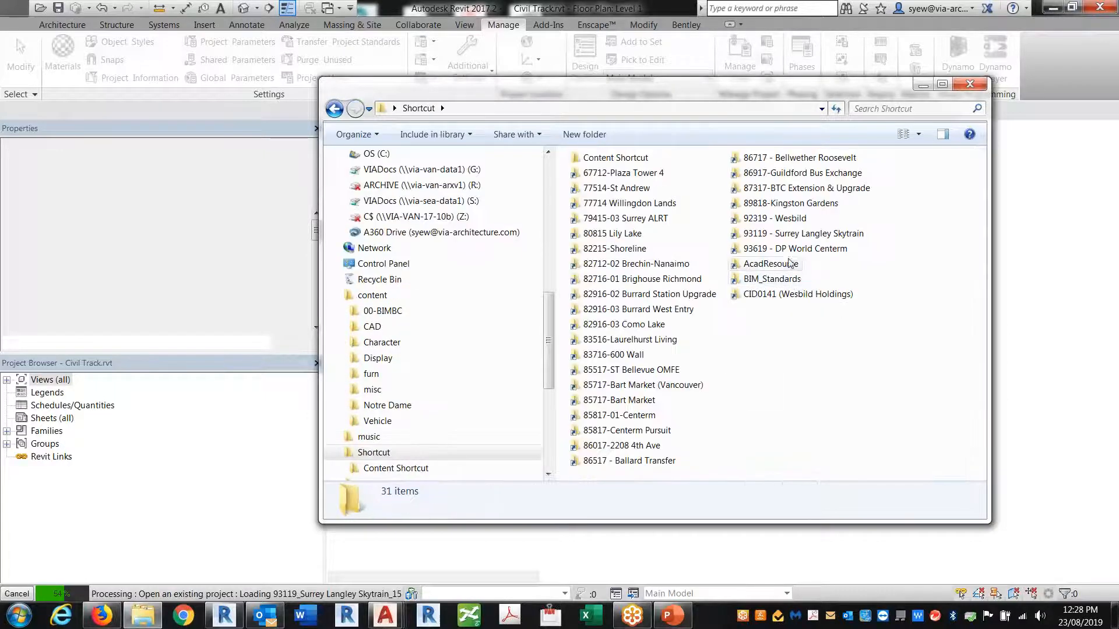
# Open BIM_Standards > Focus Group > T029 - Sharing and Coordinating > Samples
pyautogui.click(786, 234)
pyautogui.click(770, 280)
pyautogui.doubleClick(770, 280)
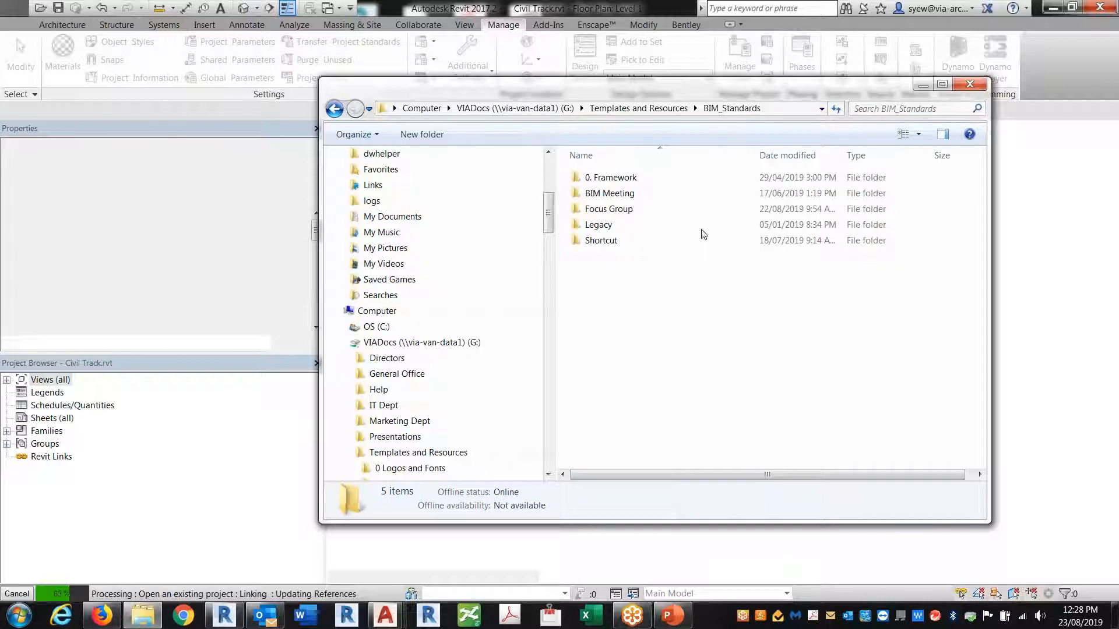
pyautogui.click(602, 211)
pyautogui.doubleClick(602, 211)
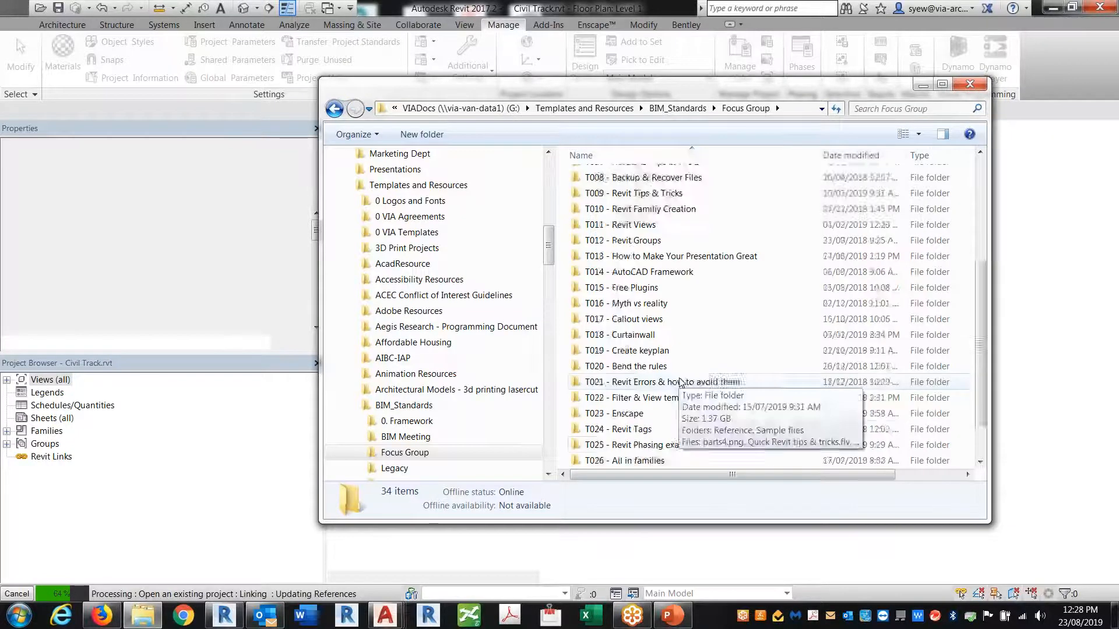
pyautogui.scroll(-2, 646, 367)
pyautogui.doubleClick(619, 459)
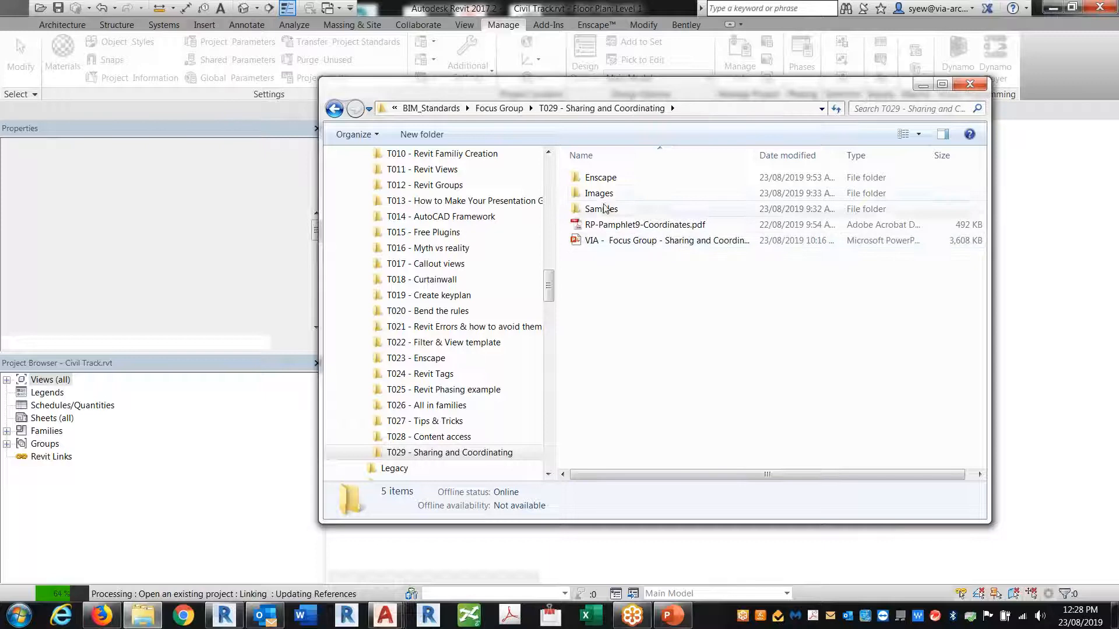
pyautogui.doubleClick(606, 209)
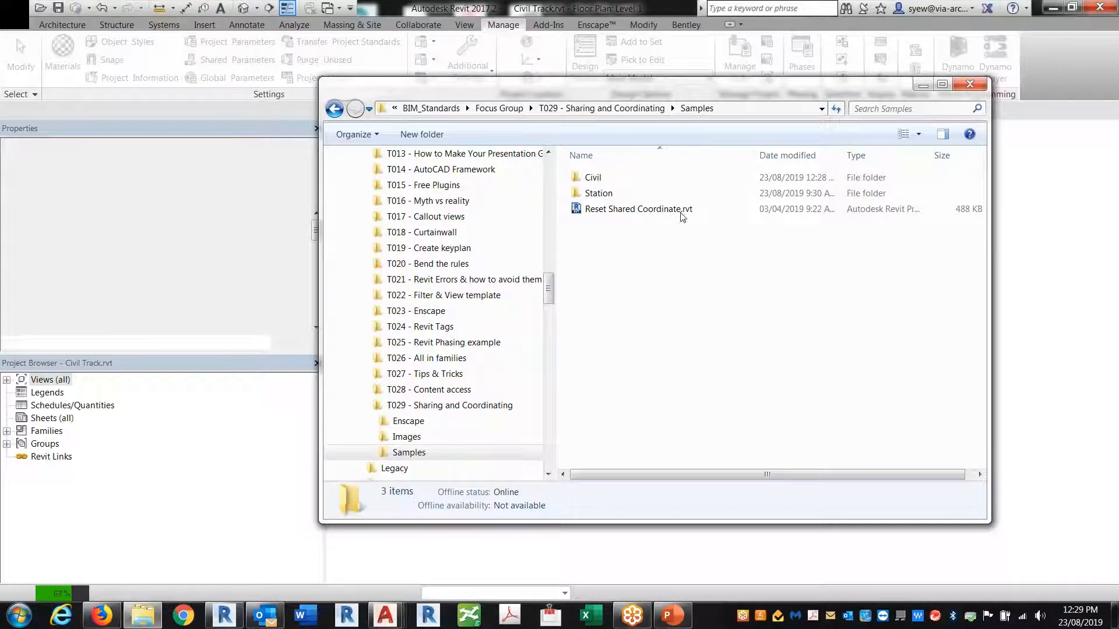
# Select Reset Shared Coordinate.rvt in the Samples folder
pyautogui.click(625, 211)
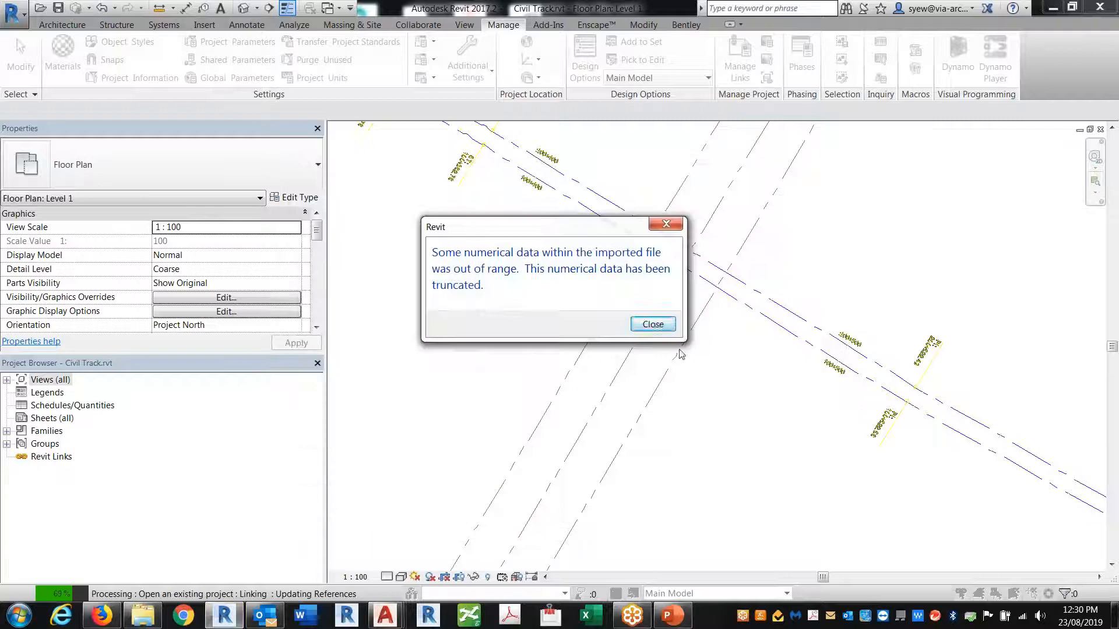
# Close the out-of-range data truncation warning and bring File Explorer back while Station loads
pyautogui.click(653, 325)
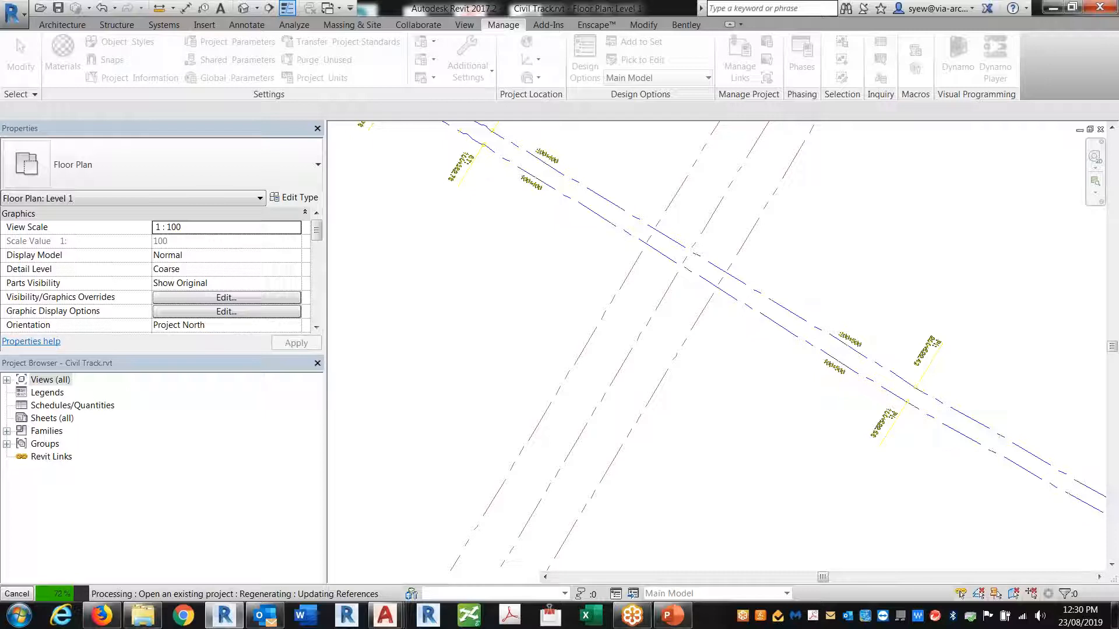
pyautogui.click(143, 616)
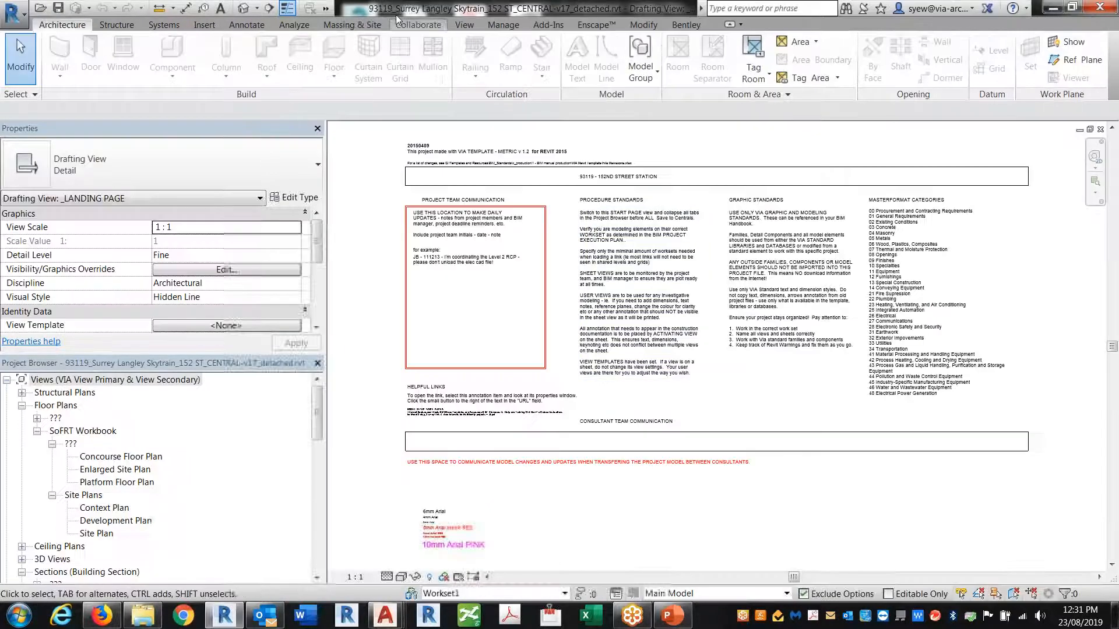
# Close the Civil Track floor plan window and open the CONCOURSE structural plan
pyautogui.click(325, 8)
pyautogui.click(332, 27)
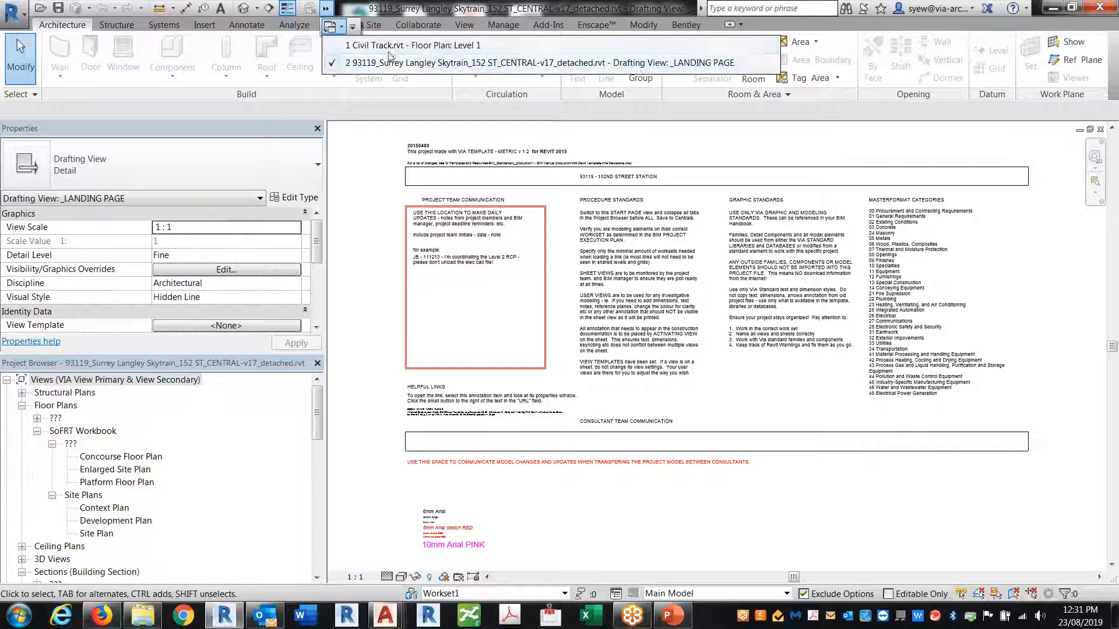
pyautogui.click(396, 48)
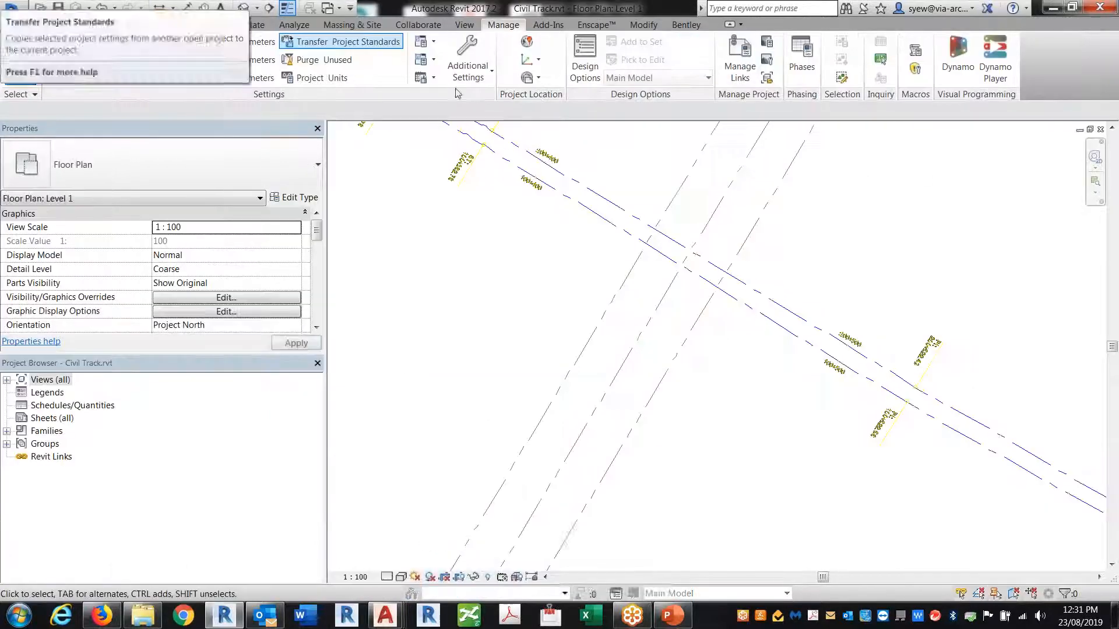
pyautogui.click(1100, 129)
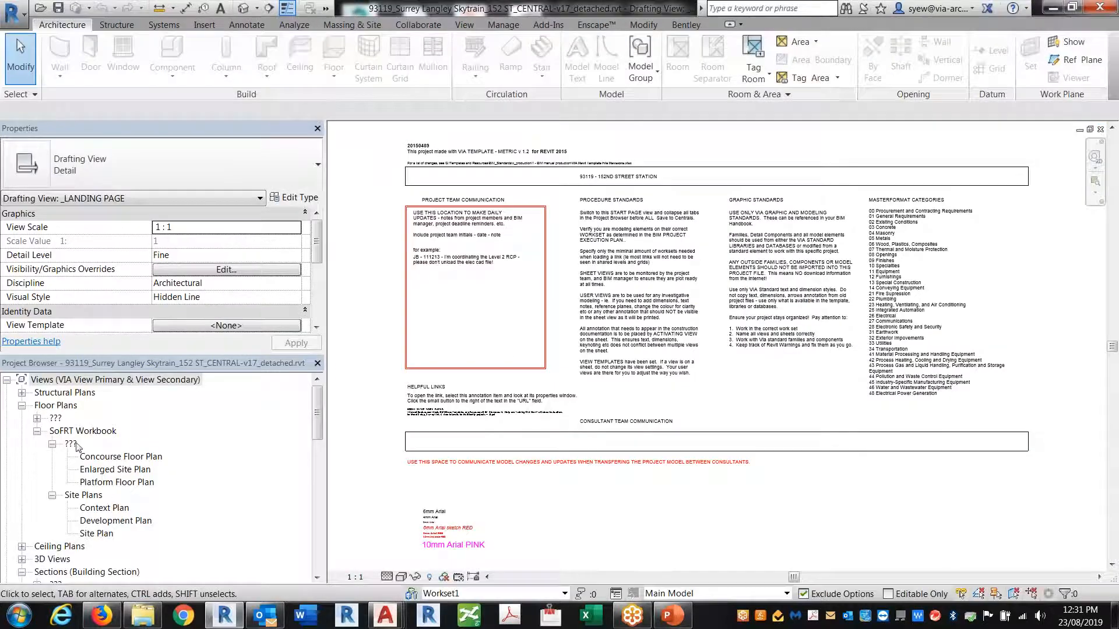
pyautogui.doubleClick(65, 393)
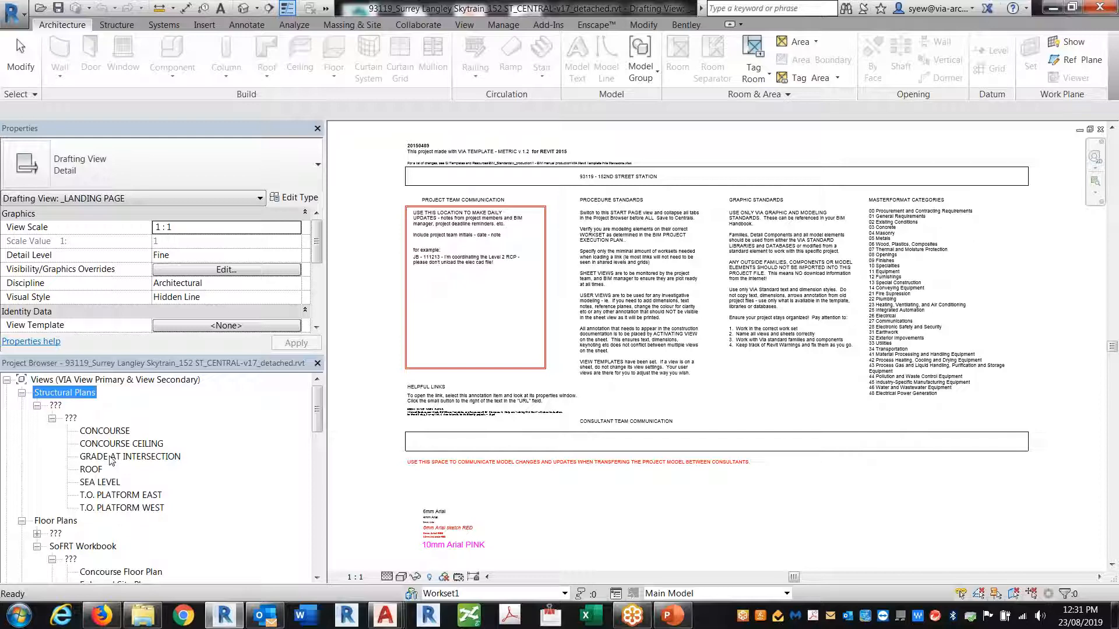
pyautogui.click(118, 433)
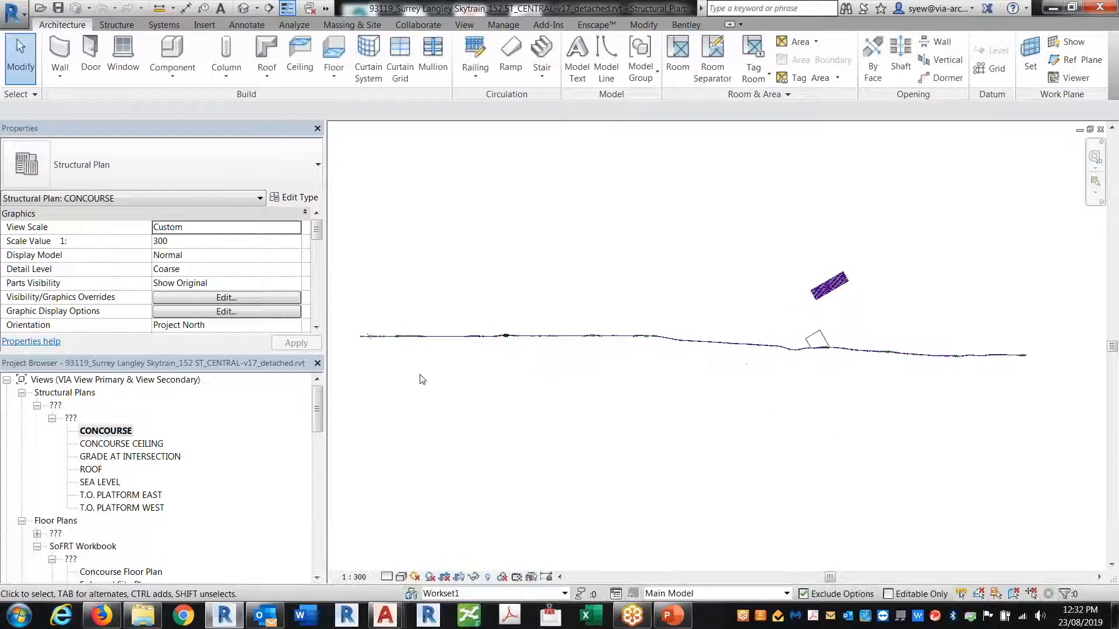
# Hide the linked model in this view's Visibility/Graphics Revit Links settings
pyautogui.press('v')
pyautogui.press('g')
pyautogui.click(652, 151)
pyautogui.click(276, 213)
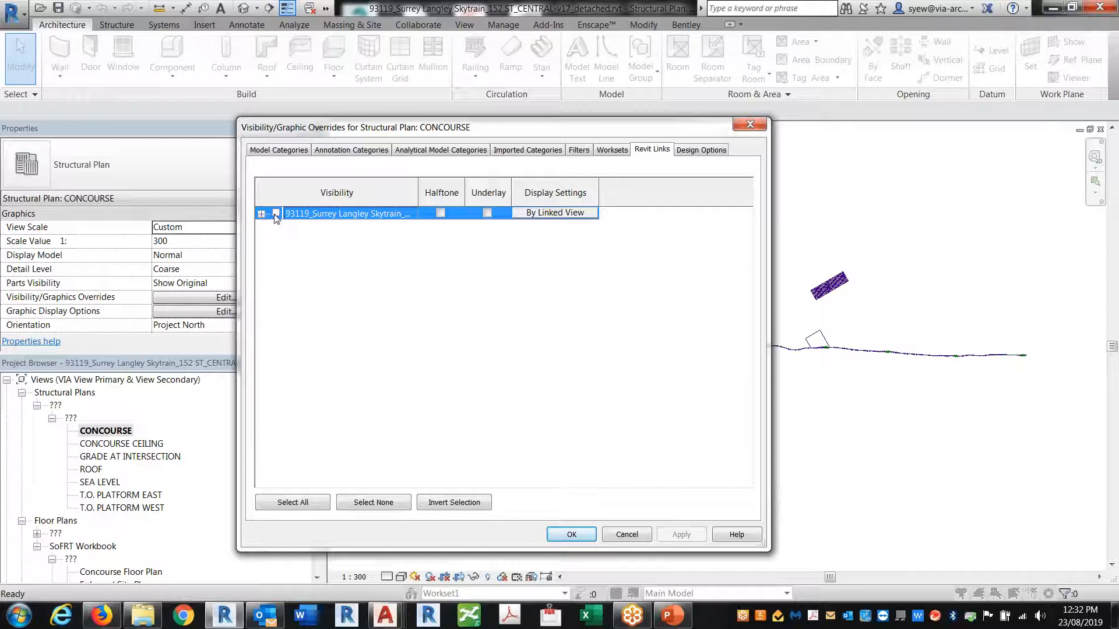
pyautogui.click(572, 535)
pyautogui.scroll(10, 525, 318)
pyautogui.scroll(4, 583, 361)
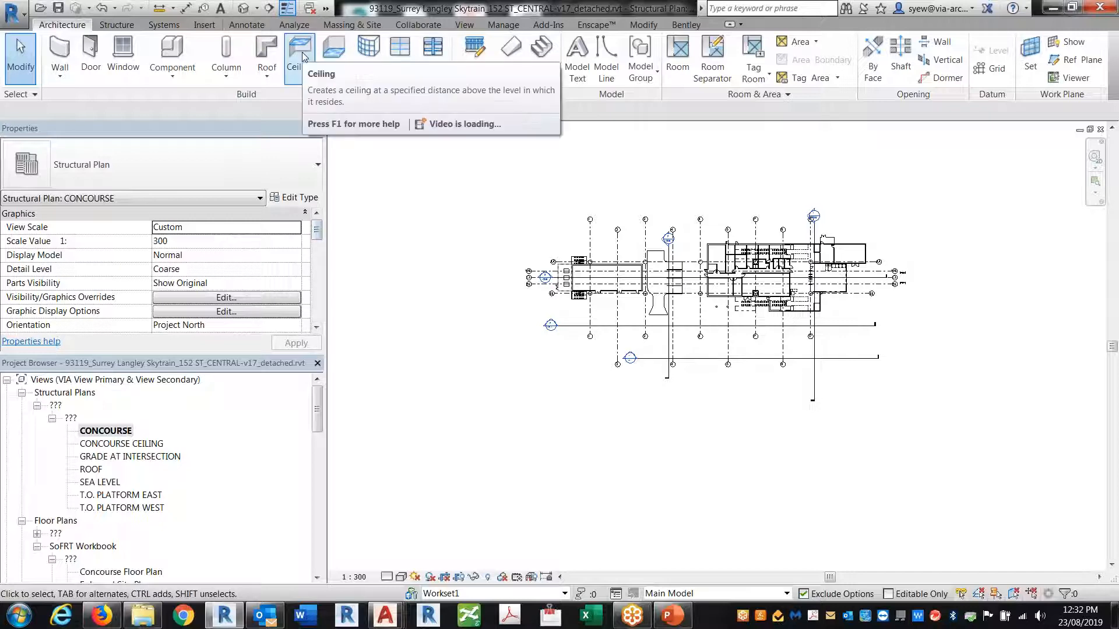
# Remove the existing linked model through Manage Links and confirm the removal
pyautogui.click(205, 24)
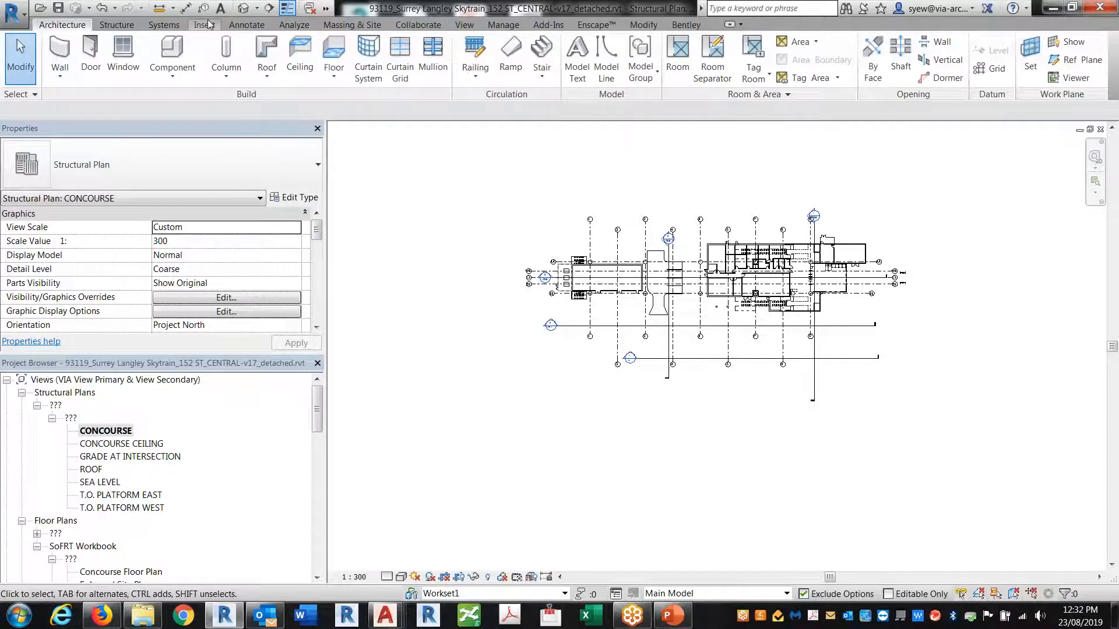
pyautogui.click(249, 59)
pyautogui.click(419, 190)
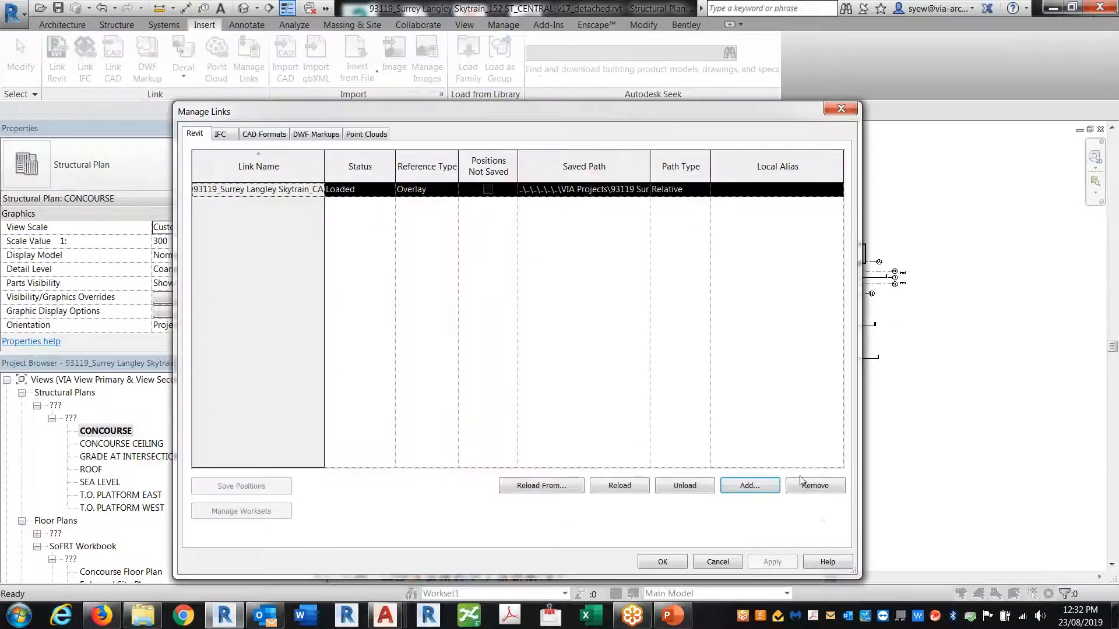
pyautogui.click(815, 486)
pyautogui.click(602, 329)
pyautogui.click(679, 565)
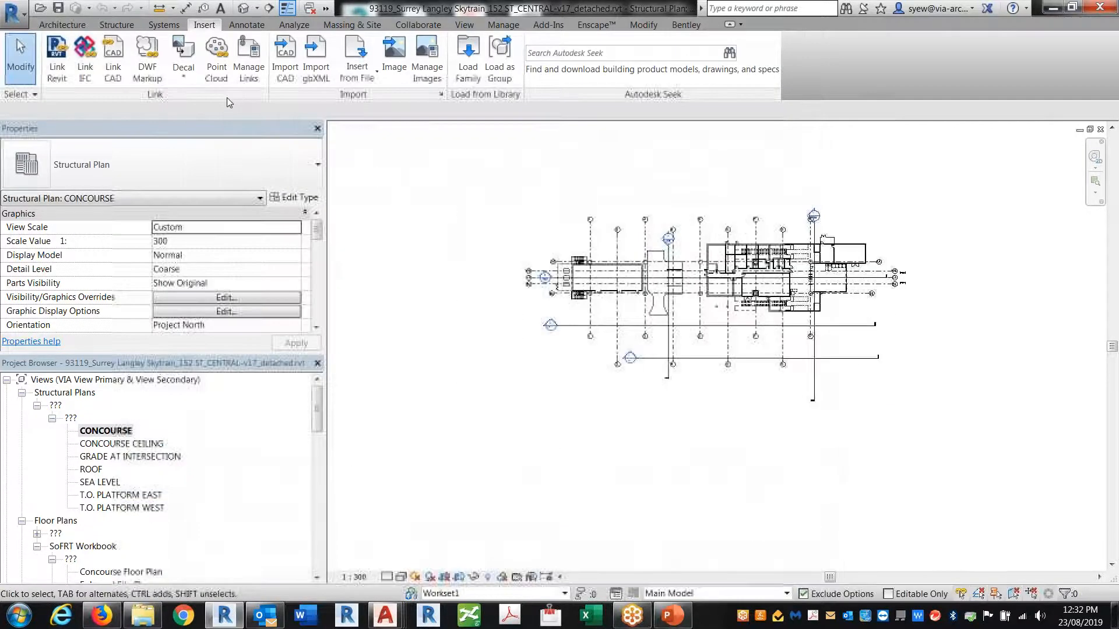
# Link Reset Shared Coordinate.rvt Auto - Origin to Origin, then view it in default 3D
pyautogui.click(63, 81)
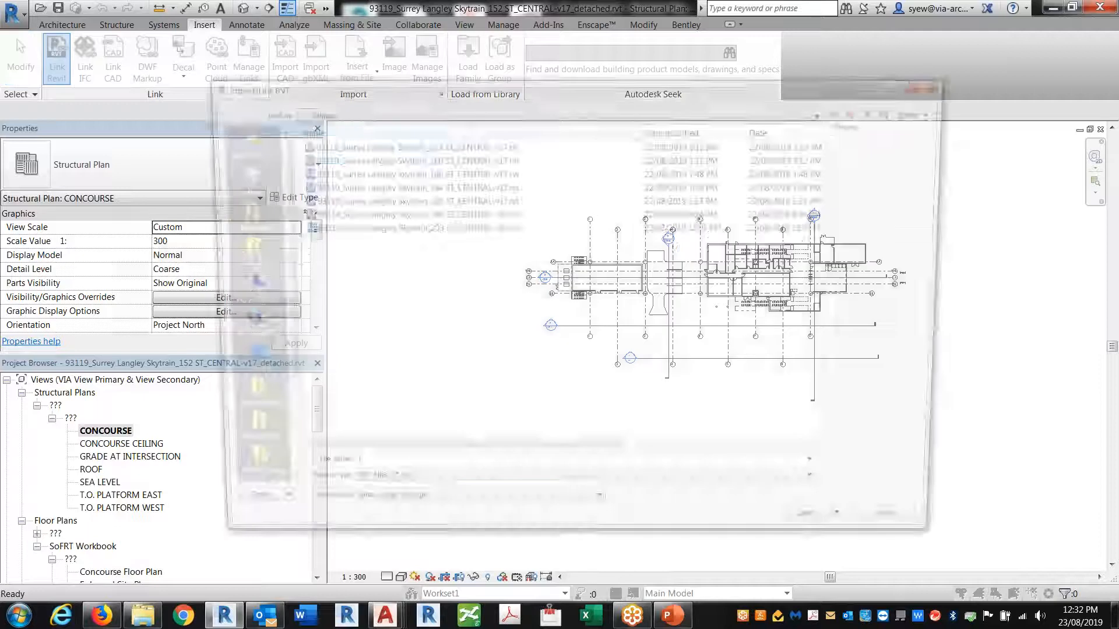
pyautogui.click(863, 112)
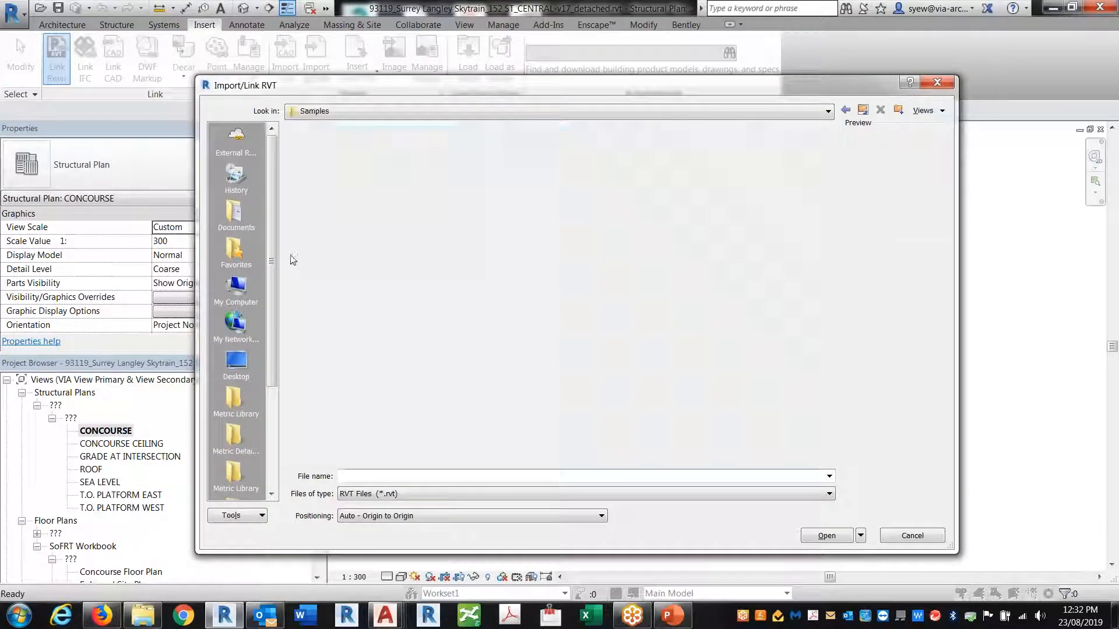
pyautogui.click(341, 173)
pyautogui.click(428, 516)
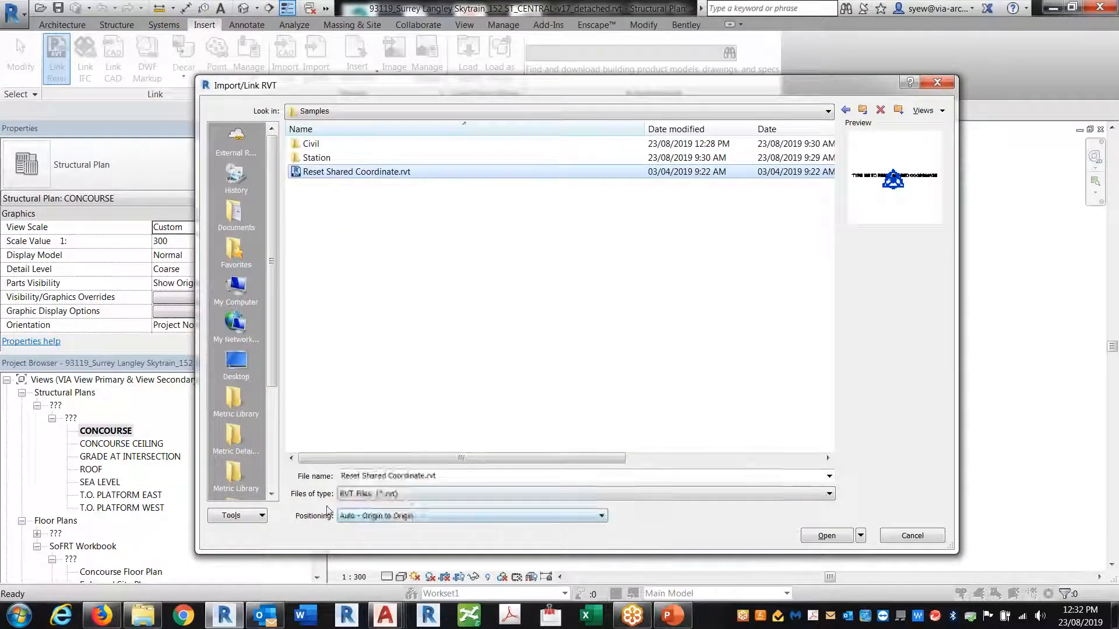
pyautogui.click(833, 536)
pyautogui.click(247, 8)
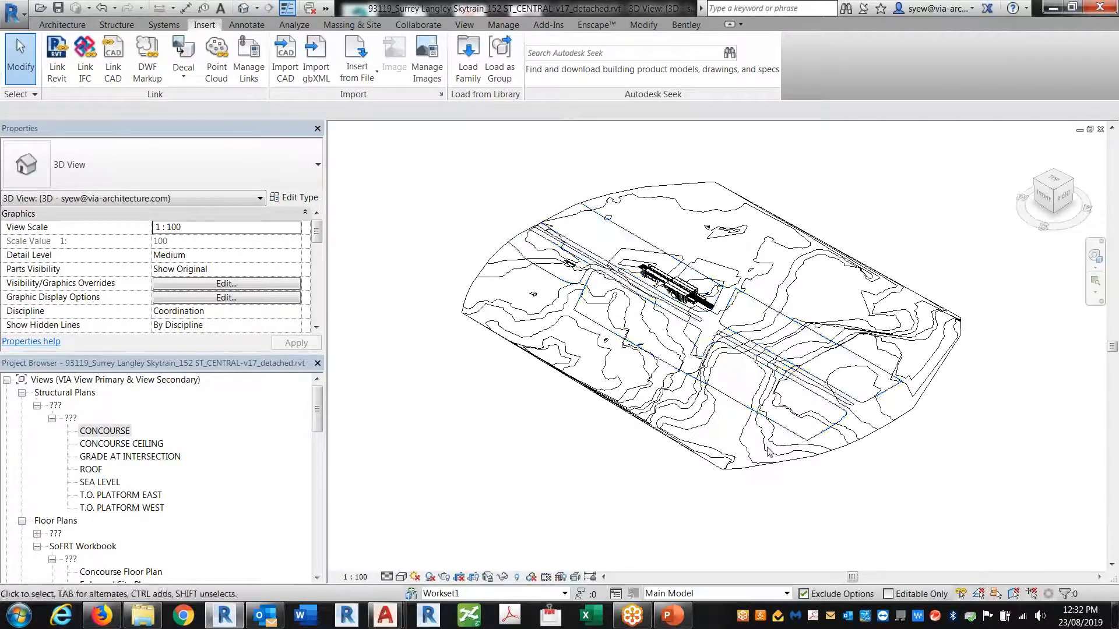
# Temporarily hide the whole topography category in the view
pyautogui.click(757, 358)
pyautogui.click(505, 578)
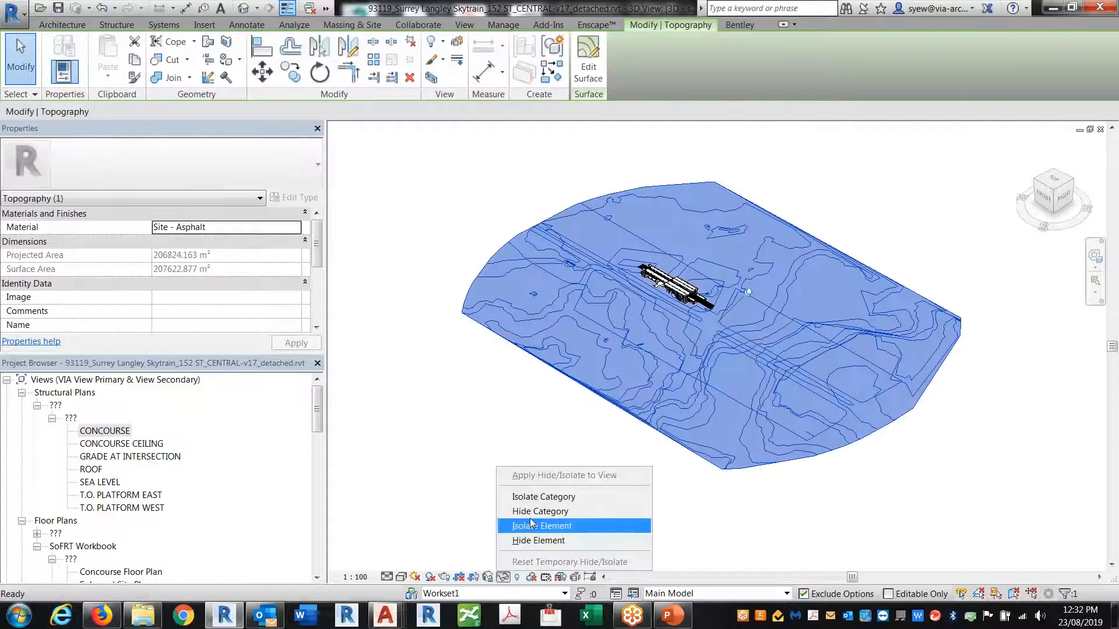
pyautogui.click(540, 512)
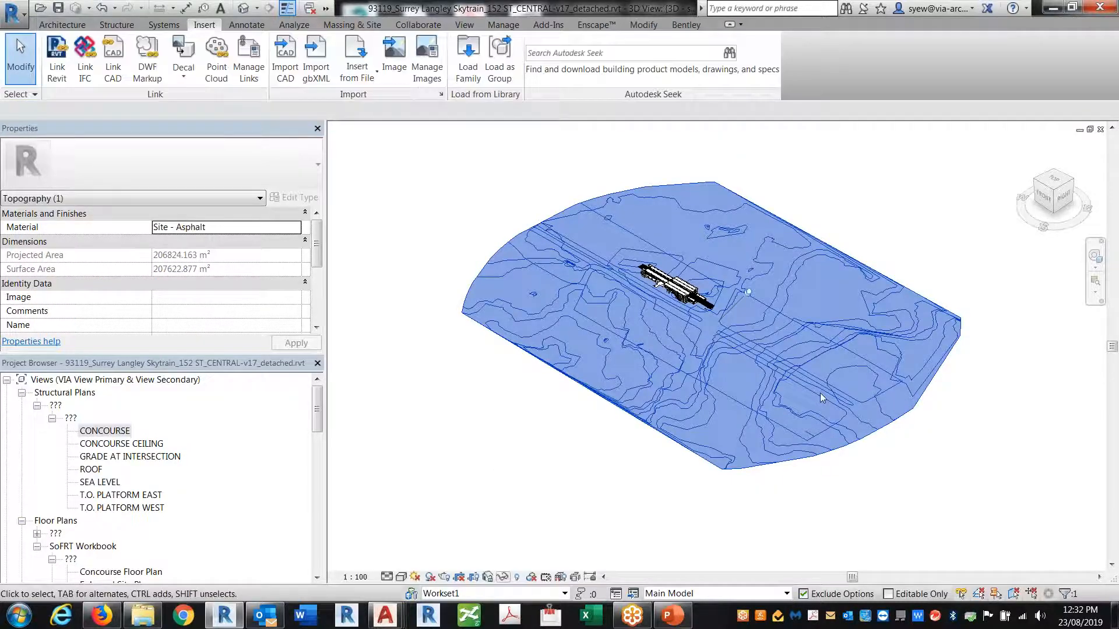
# Inspect the small linked reset model, then orbit to see the station better
pyautogui.click(810, 435)
pyautogui.scroll(5, 812, 443)
pyautogui.scroll(5, 761, 430)
pyautogui.click(754, 424)
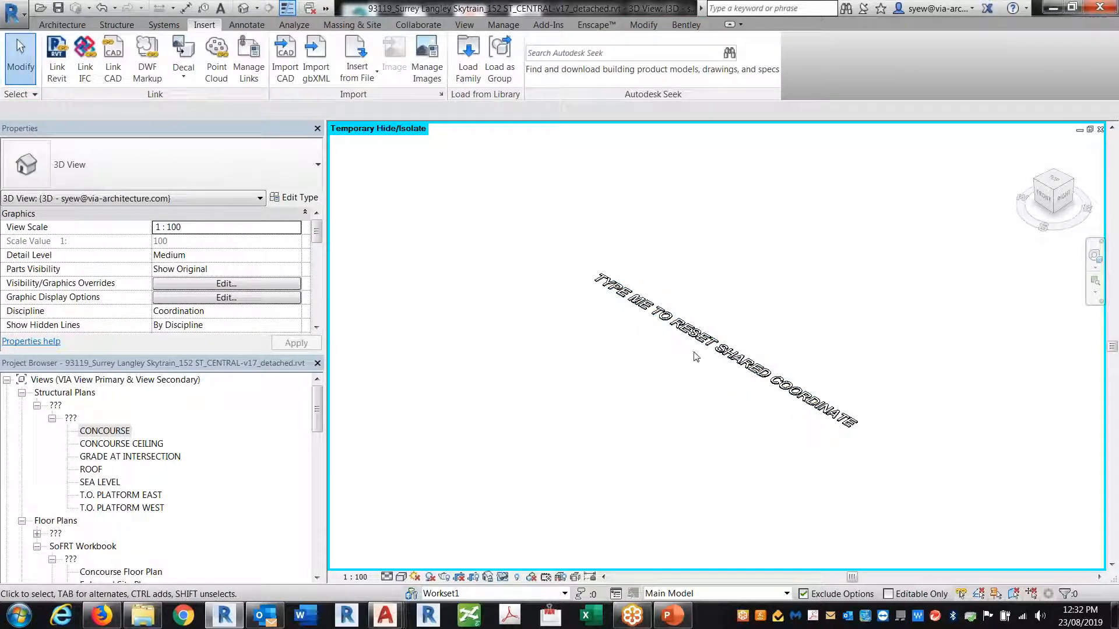
pyautogui.scroll(-6, 830, 466)
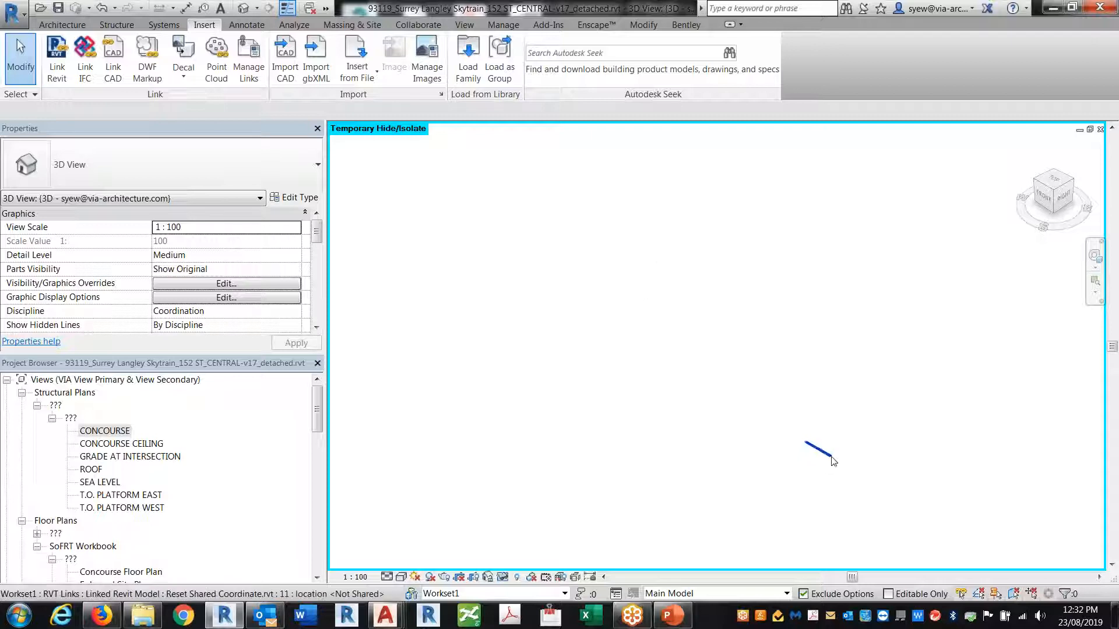
pyautogui.keyDown('shift'); pyautogui.moveTo(743, 483); pyautogui.dragTo(902, 461, button='middle'); pyautogui.keyUp('shift')
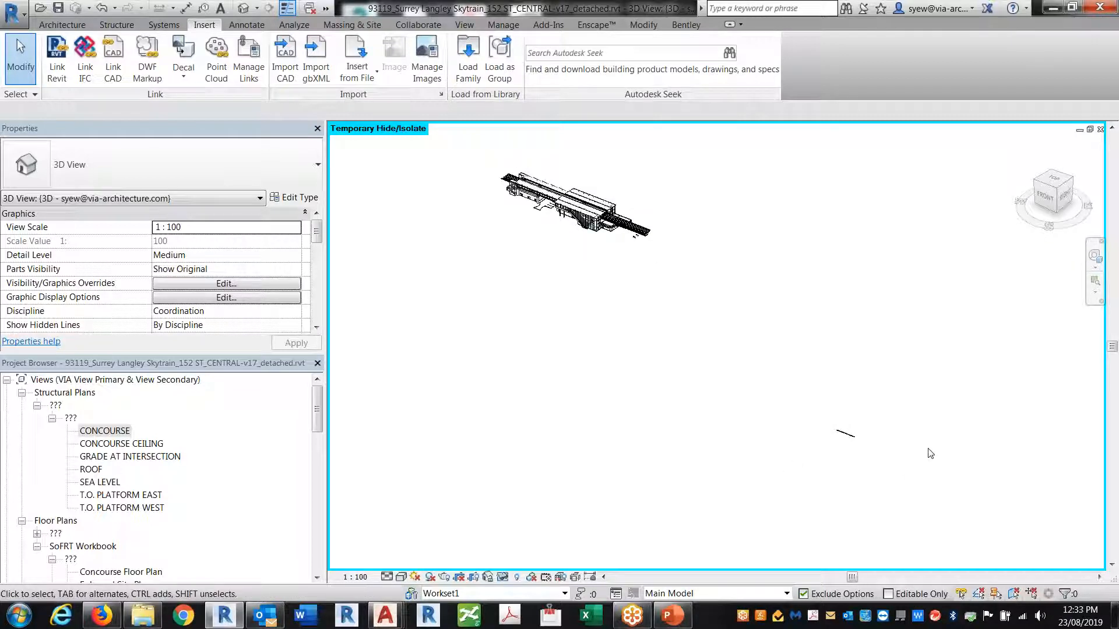
# Look at the Manage > Coordinates options without choosing one, then reopen the CONCOURSE structural plan
pyautogui.click(503, 24)
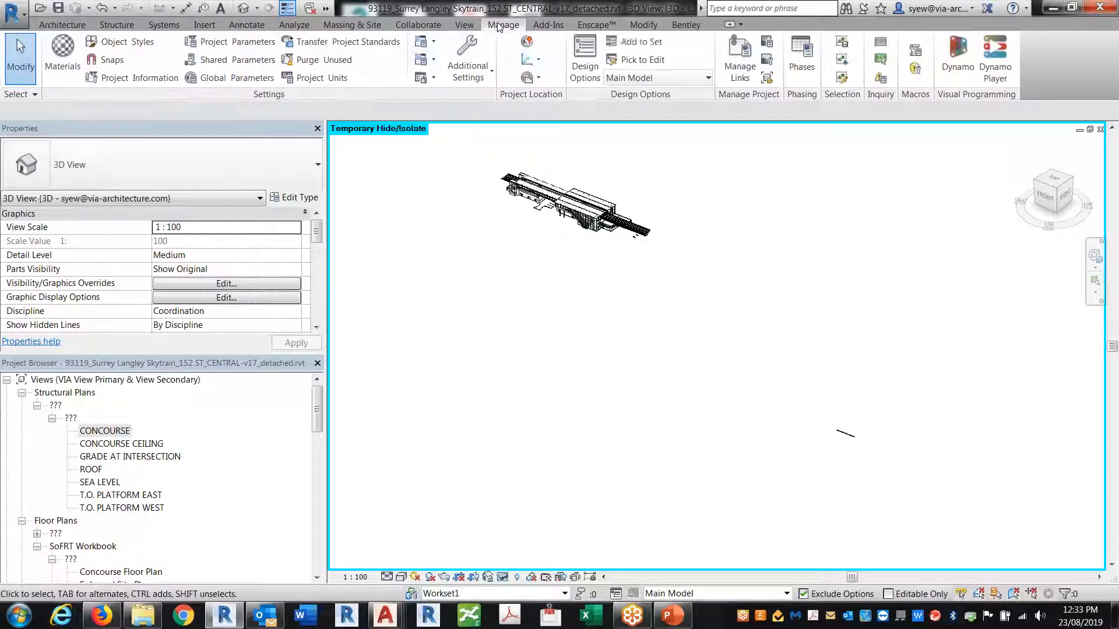
pyautogui.click(530, 63)
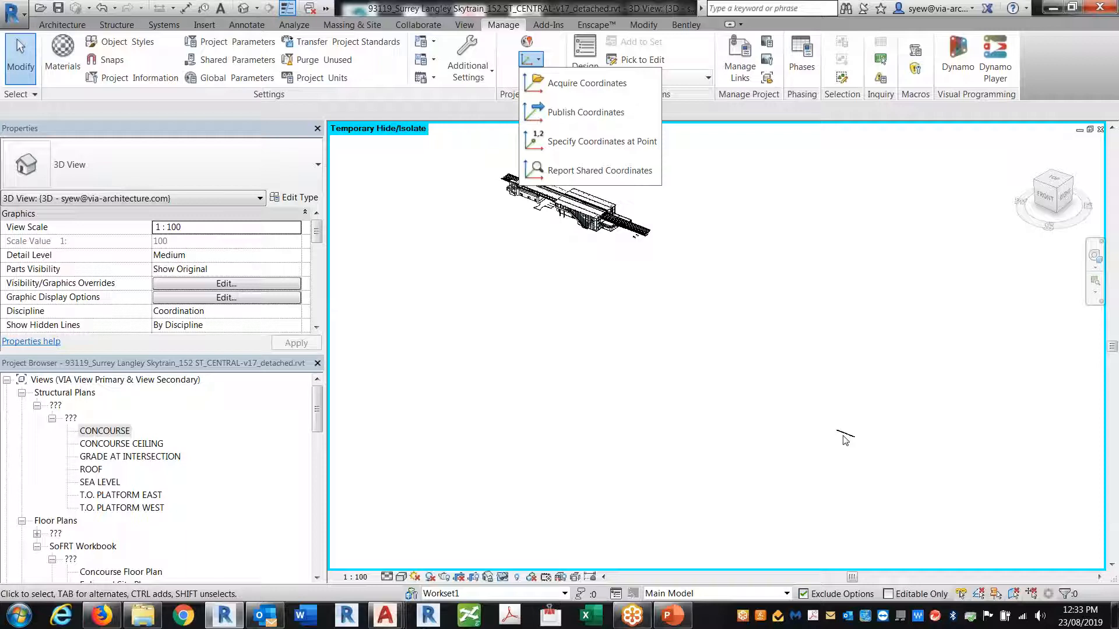
pyautogui.click(589, 346)
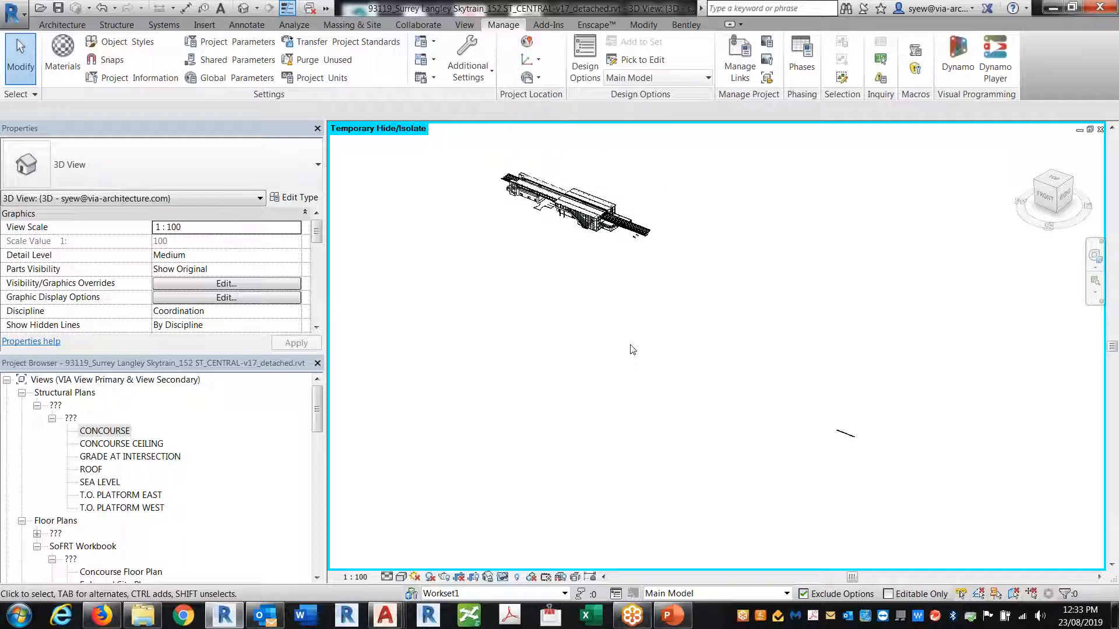
pyautogui.doubleClick(105, 431)
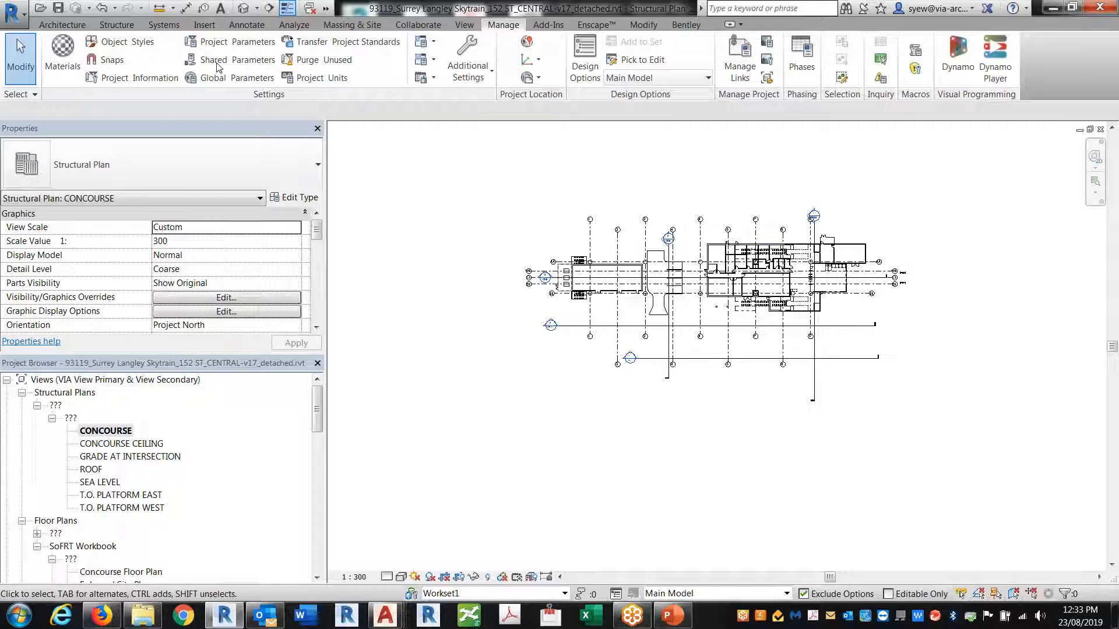
# Link Civil Track.rvt from the Civil folder into the station plan
pyautogui.click(204, 24)
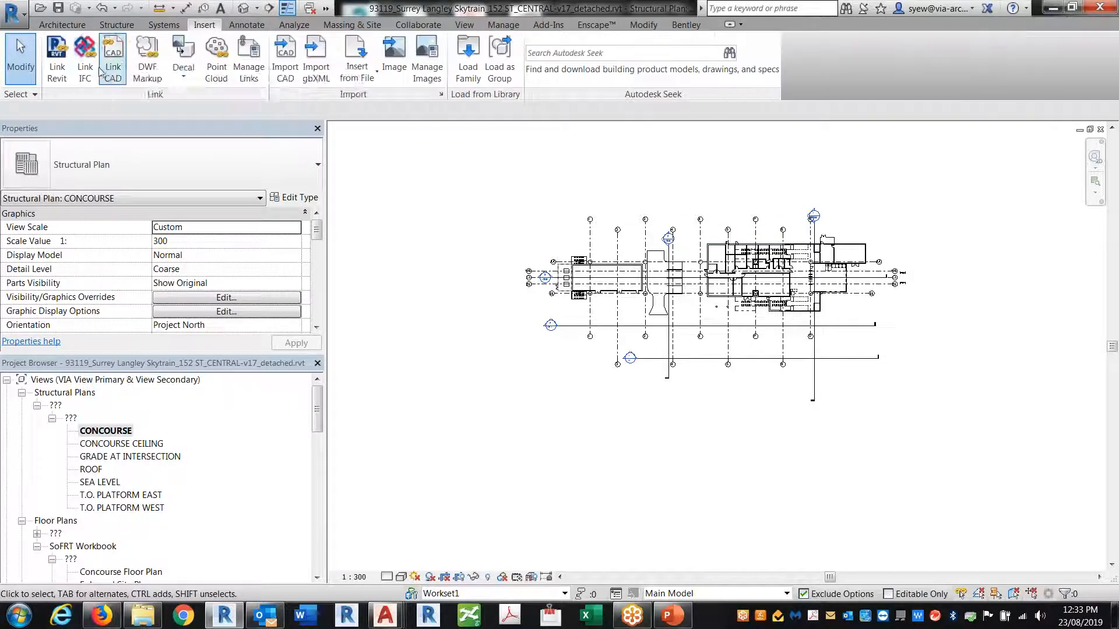
pyautogui.click(53, 63)
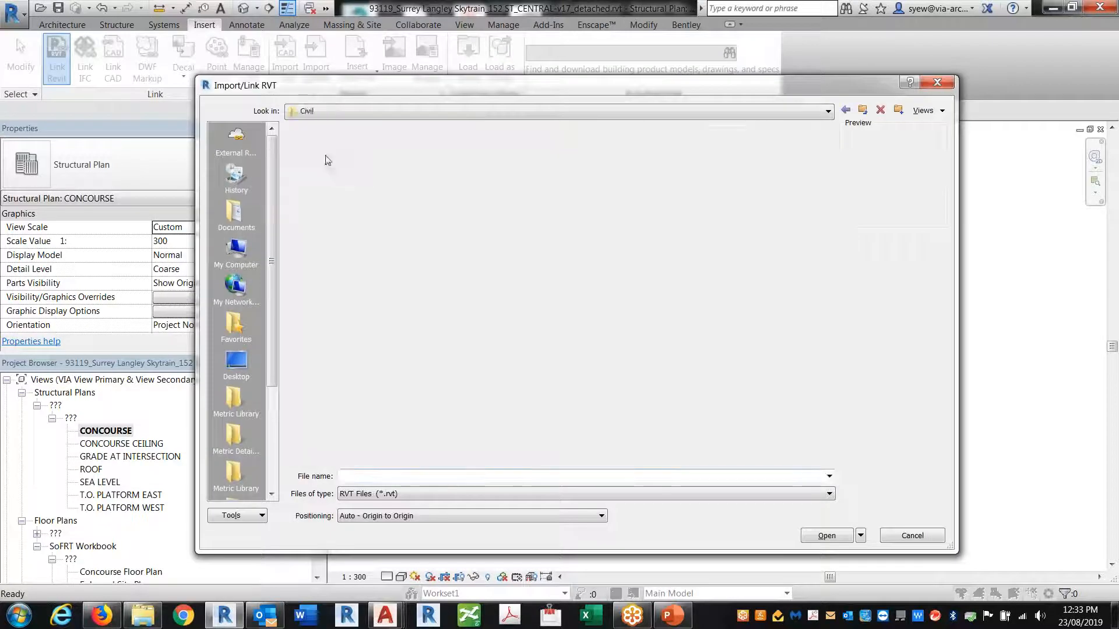
pyautogui.click(324, 145)
pyautogui.click(827, 536)
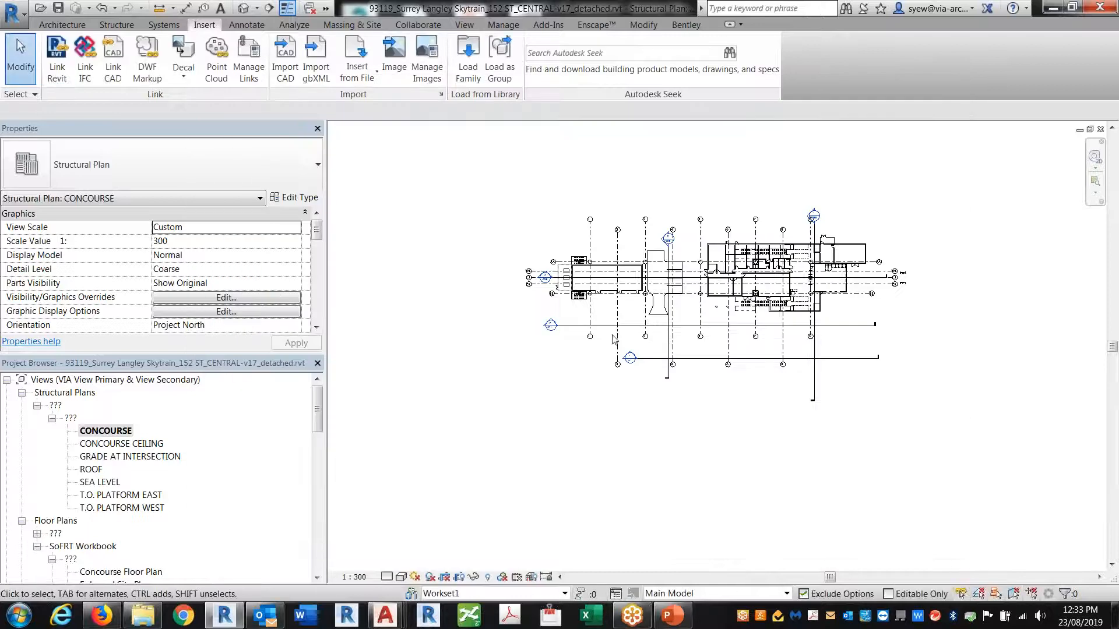
# In VG Revit Links, display Civil Track by linked view Floor Plan: Level 1
pyautogui.press('v')
pyautogui.press('g')
pyautogui.click(651, 151)
pyautogui.click(531, 226)
pyautogui.click(532, 226)
pyautogui.click(375, 171)
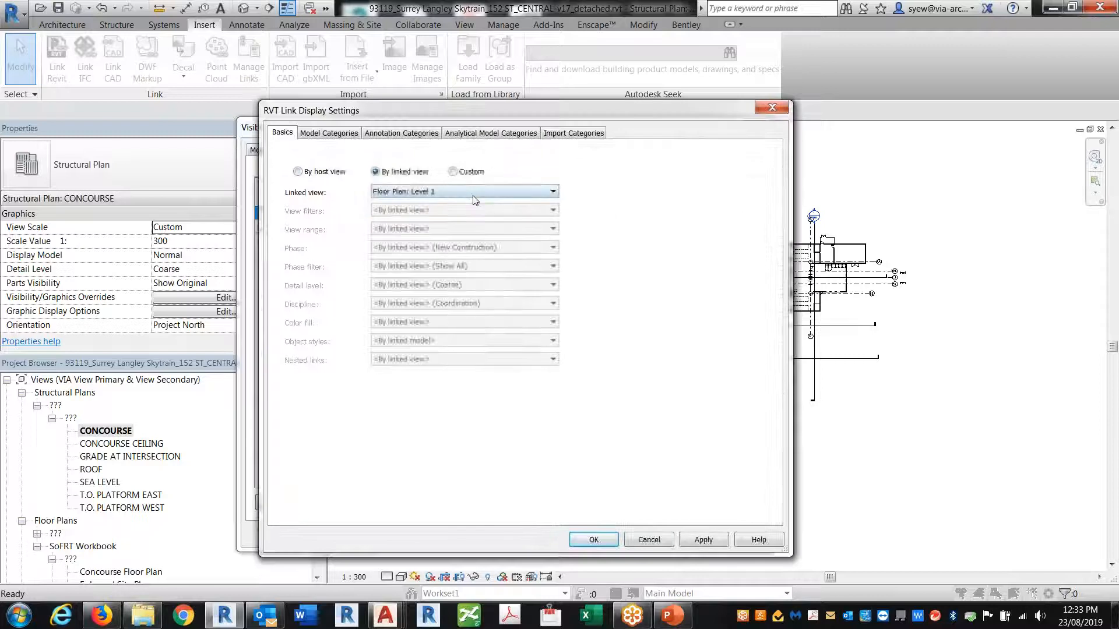
pyautogui.click(593, 540)
pyautogui.click(570, 532)
# Drag the Civil Track link left toward the station and pan to the track crossing
pyautogui.scroll(-5, 681, 425)
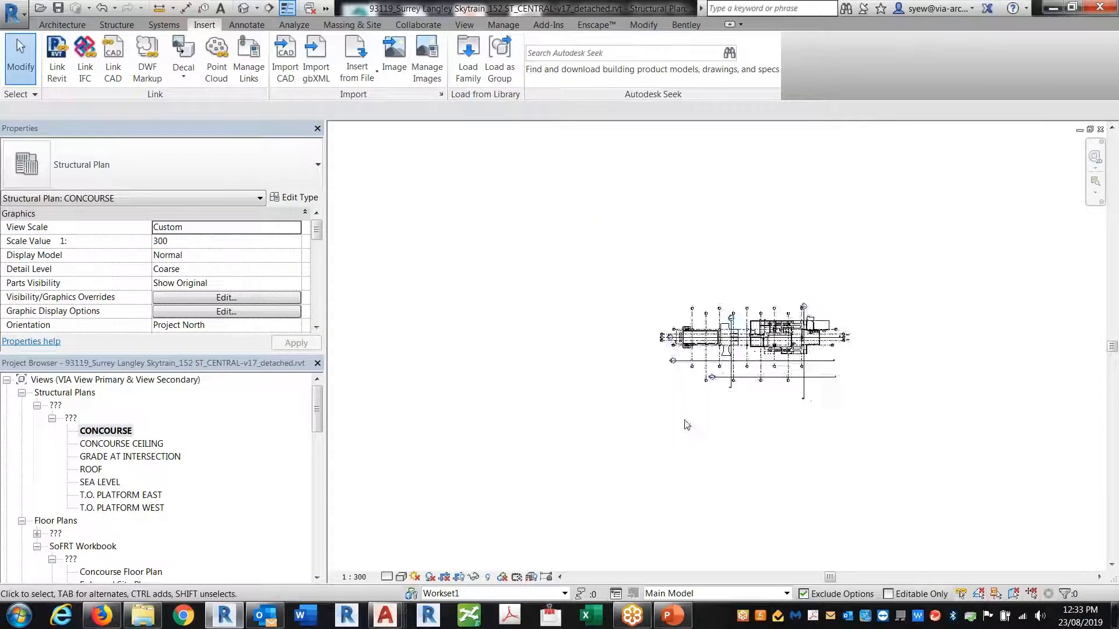
pyautogui.moveTo(925, 415); pyautogui.dragTo(475, 422)
pyautogui.scroll(4, 437, 391)
pyautogui.moveTo(700, 472); pyautogui.dragTo(507, 211, button='middle')
pyautogui.scroll(-2, 508, 211)
pyautogui.scroll(3, 507, 212)
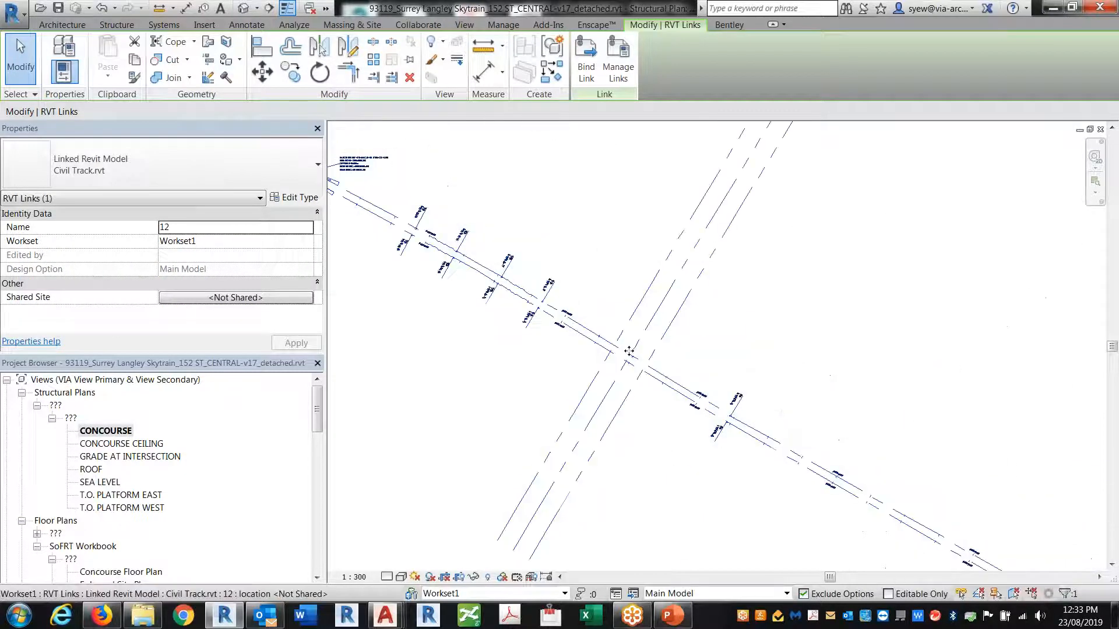
# Rotate the Civil Track link so its inclined track runs horizontal
pyautogui.click(319, 72)
pyautogui.press('Escape')
pyautogui.press('Escape')
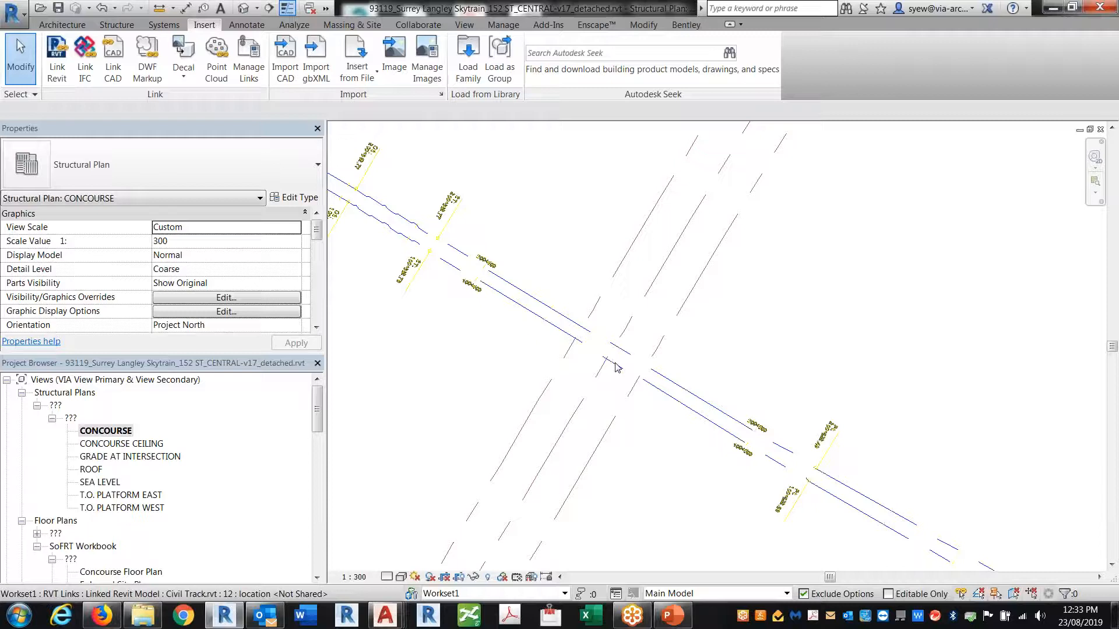
pyautogui.click(681, 420)
pyautogui.click(318, 74)
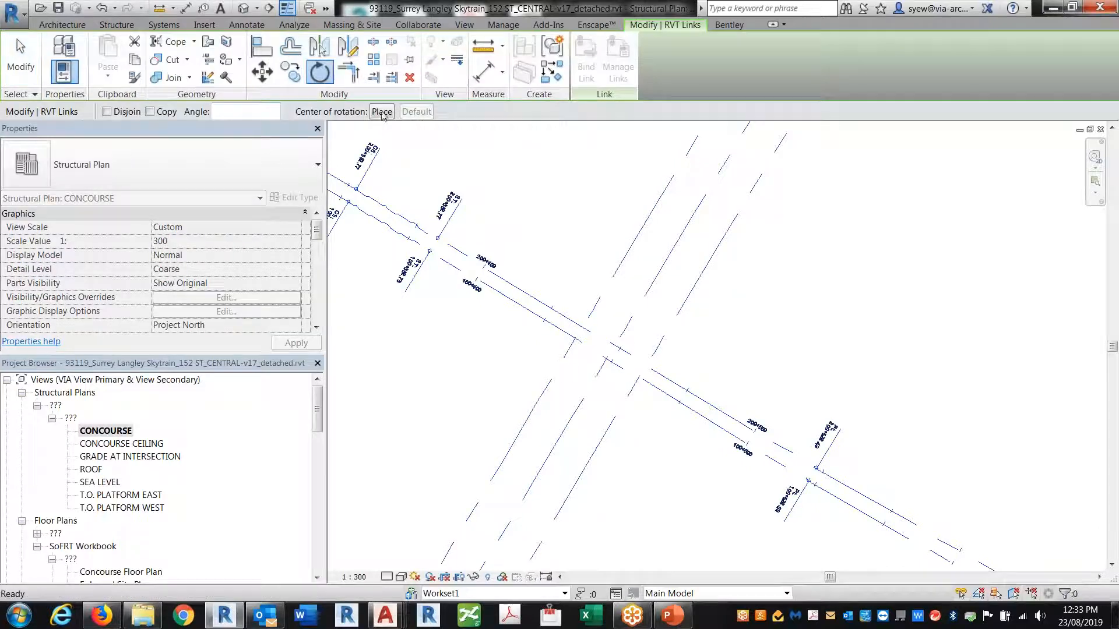
pyautogui.click(618, 270)
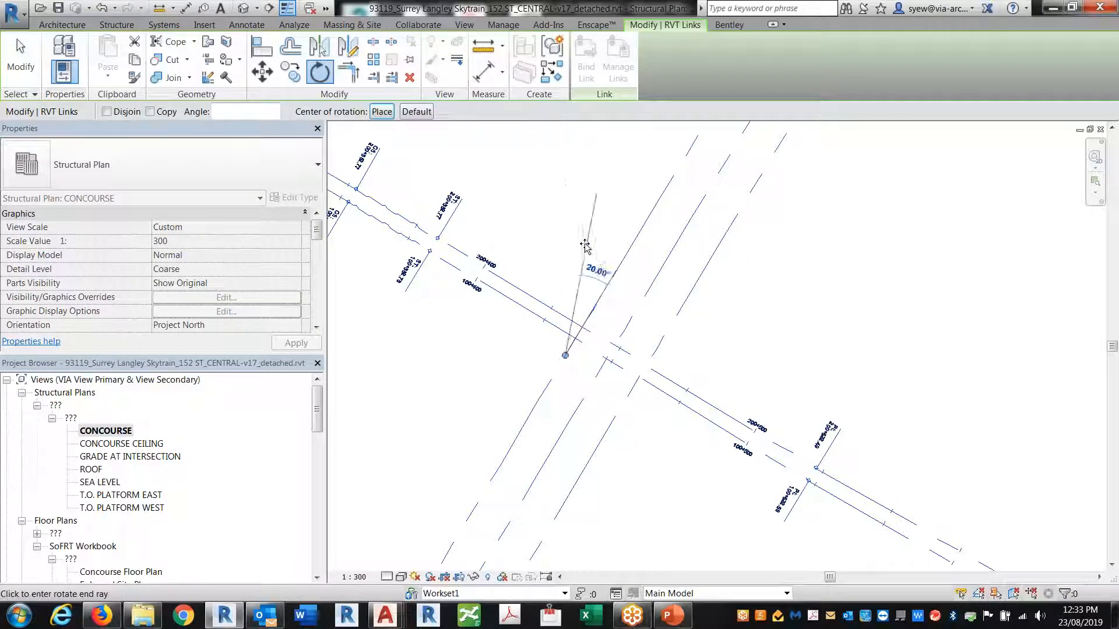
pyautogui.click(567, 244)
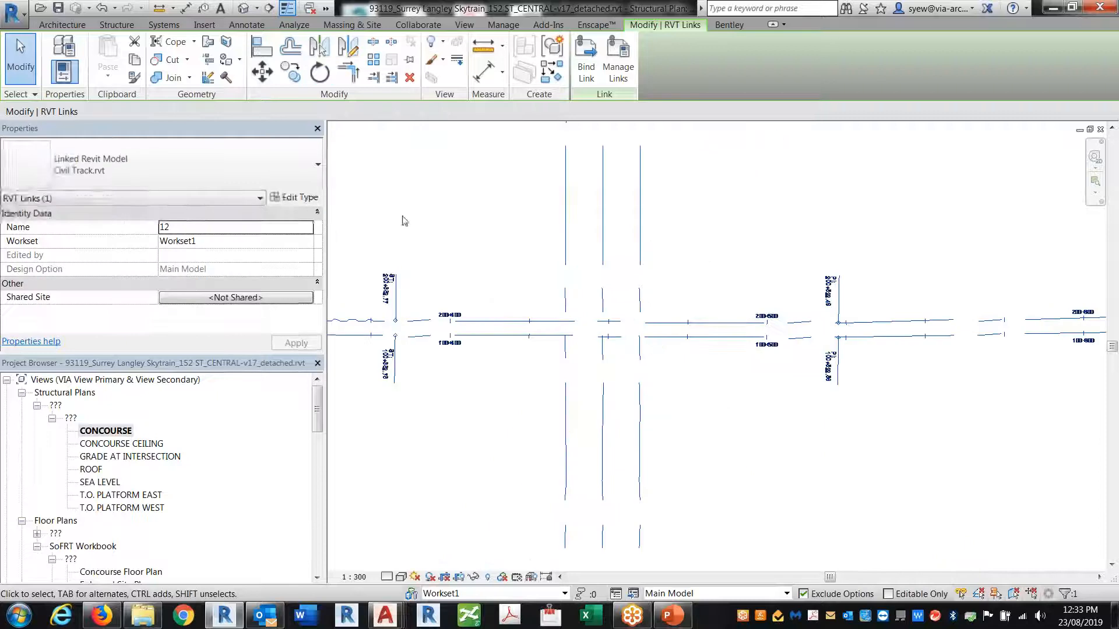
# Move the Civil Track link onto the station track and nudge it up twice
pyautogui.click(566, 355)
pyautogui.moveTo(442, 224); pyautogui.dragTo(738, 560, button='middle')
pyautogui.moveTo(584, 522); pyautogui.dragTo(616, 607, button='middle')
pyautogui.scroll(-2, 616, 606)
pyautogui.moveTo(531, 423); pyautogui.dragTo(821, 407, button='middle')
pyautogui.scroll(4, 635, 370)
pyautogui.click(472, 378)
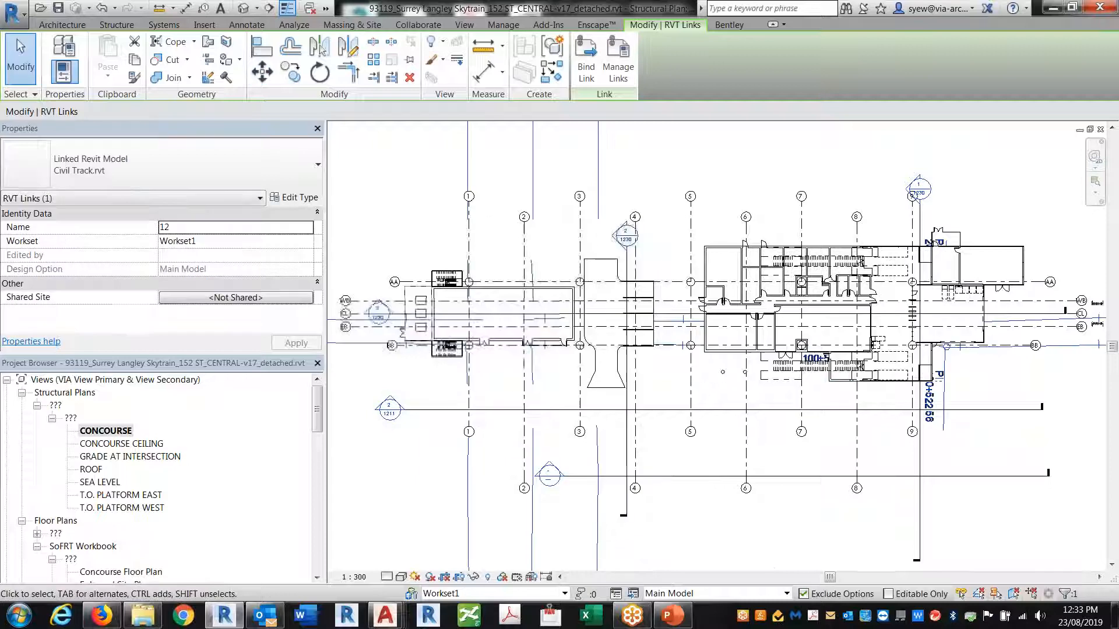
pyautogui.moveTo(542, 402); pyautogui.dragTo(653, 420, button='middle')
pyautogui.press('Up')
pyautogui.press('Up')
pyautogui.press('Up')
pyautogui.press('Up')
pyautogui.press('Up')
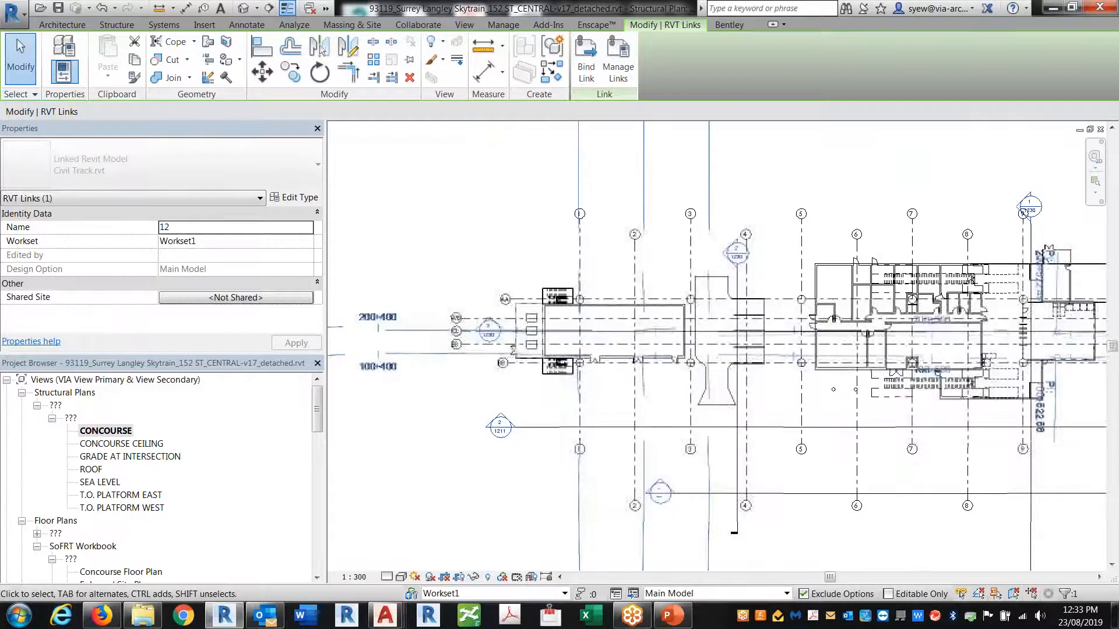
pyautogui.press('Up')
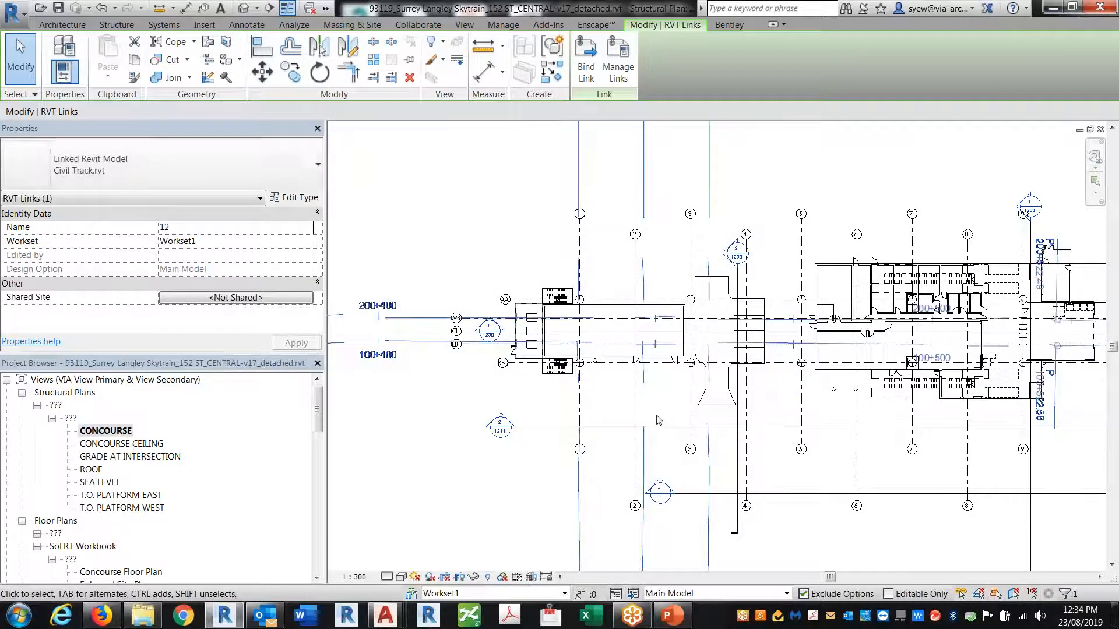
# Acquire coordinates from the Civil Track link, then select it to check Shared Site
pyautogui.click(503, 25)
pyautogui.click(533, 59)
pyautogui.click(577, 83)
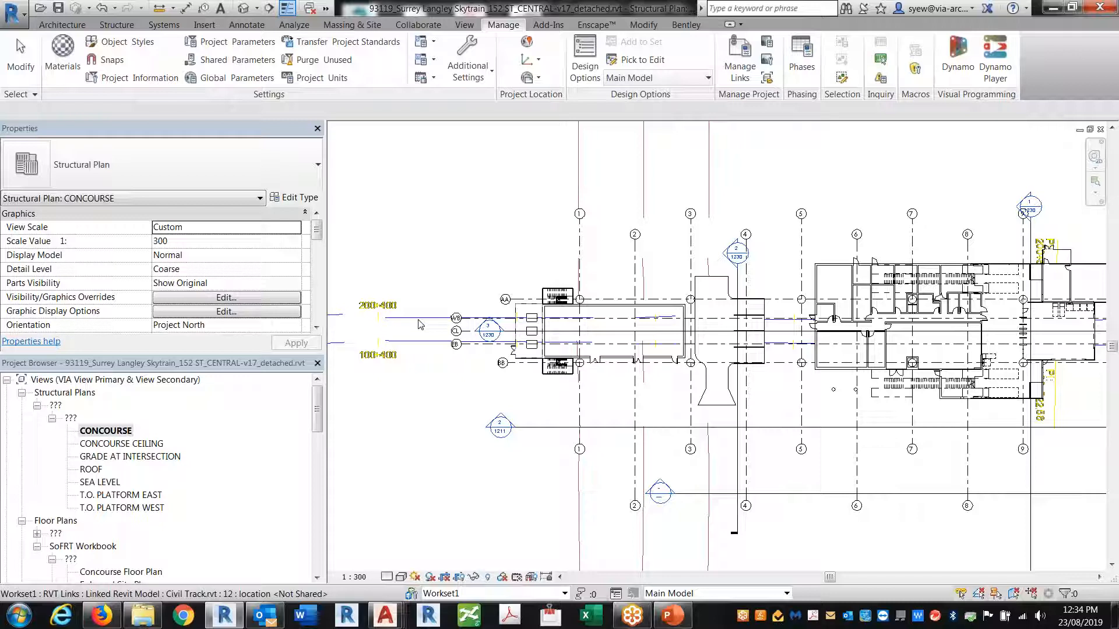
pyautogui.click(419, 319)
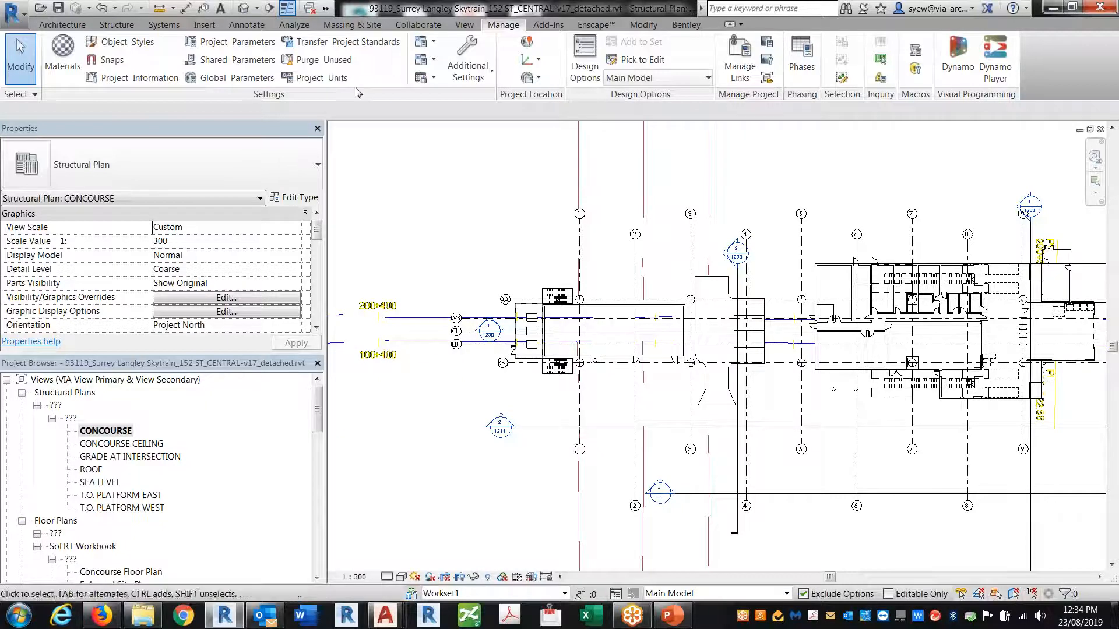
pyautogui.click(371, 306)
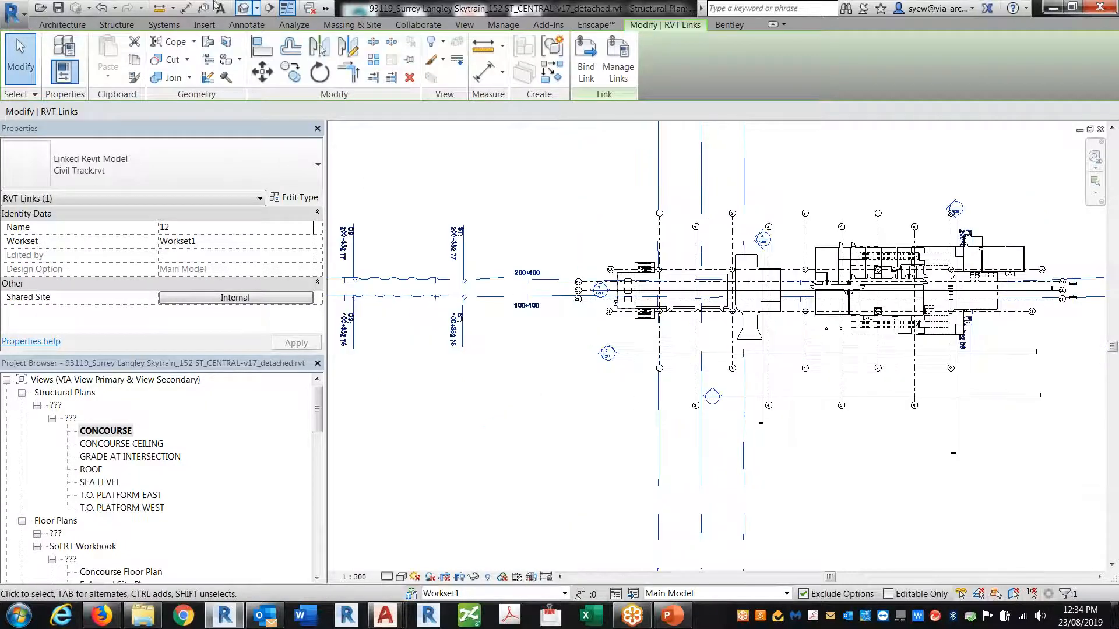
# Check the result in the 3D view, then return to the CONCOURSE structural plan
pyautogui.click(243, 8)
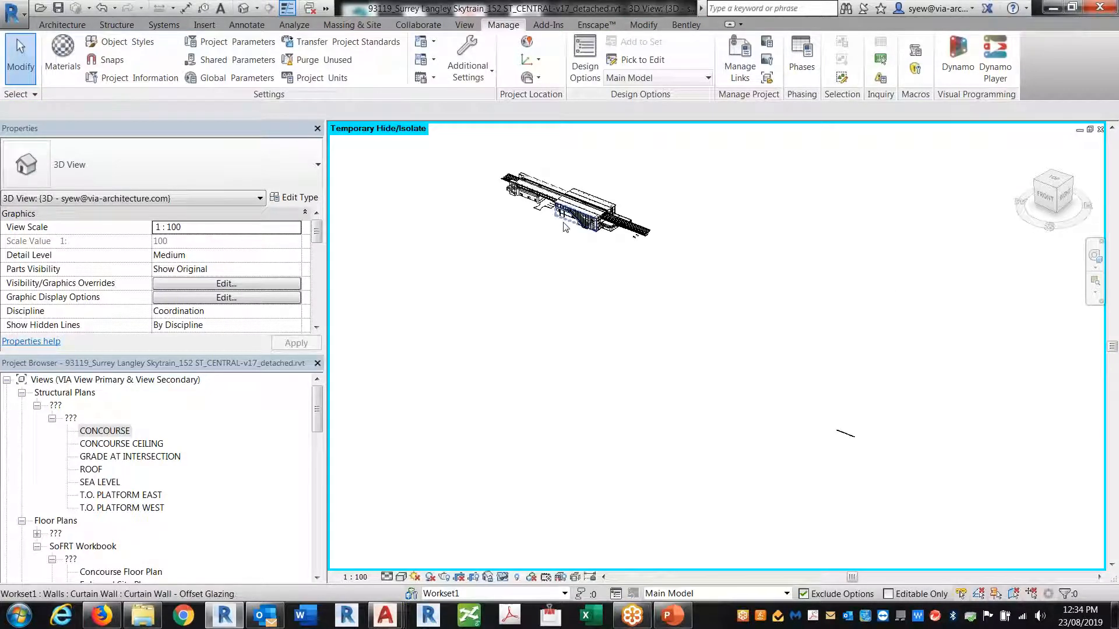
pyautogui.hotkey('ctrl', 'Tab')
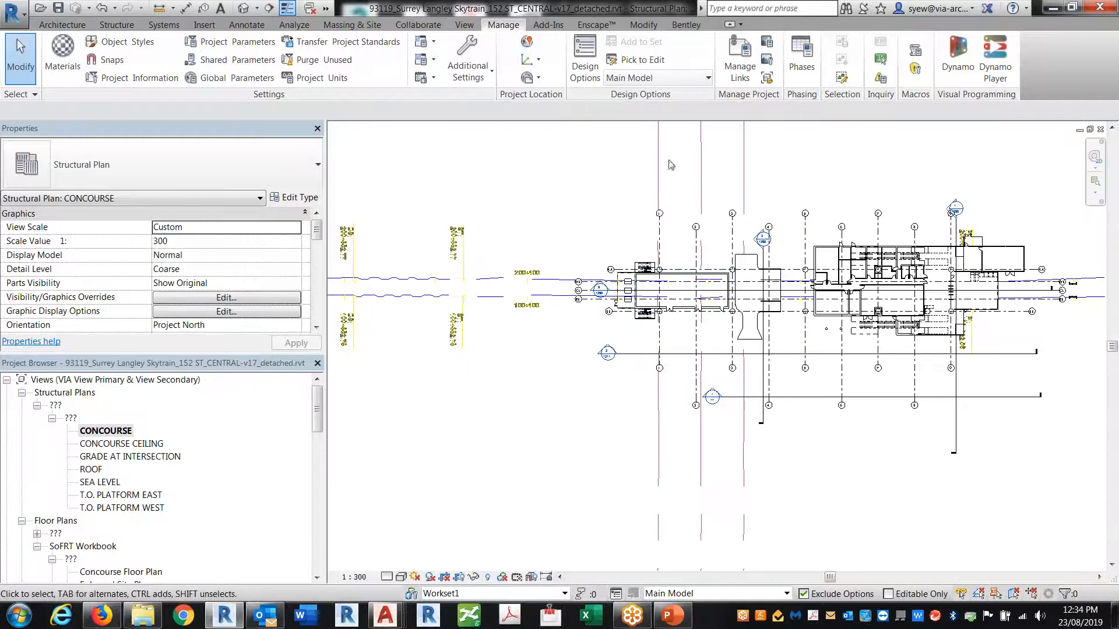
pyautogui.scroll(-5, 534, 256)
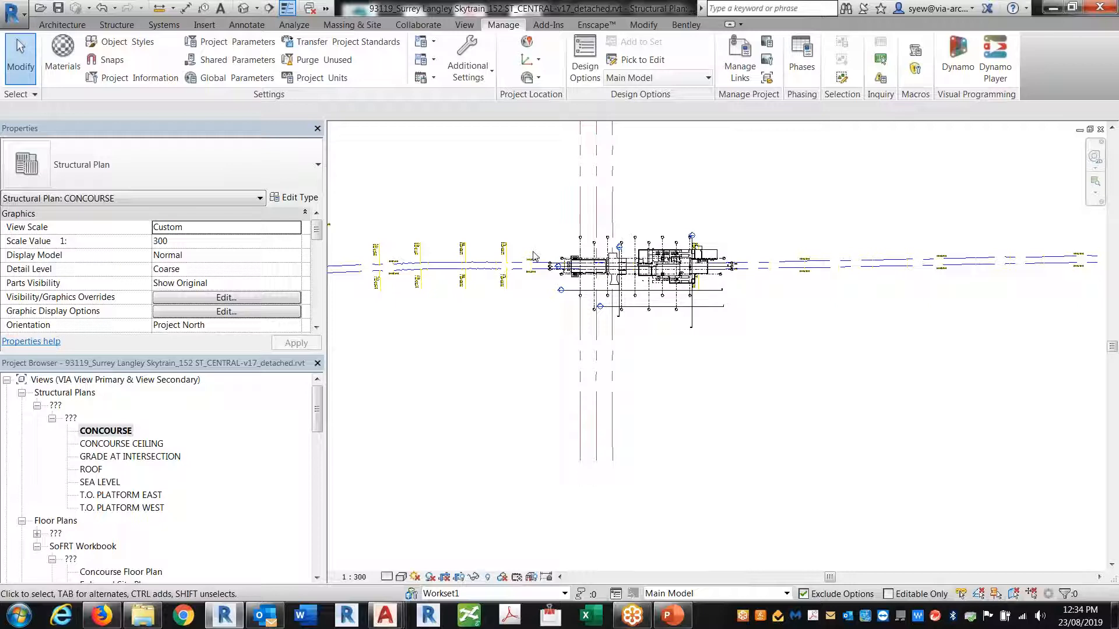
# Review the Coordinates options from the 3D view, then reopen the CONCOURSE structural plan
pyautogui.click(243, 7)
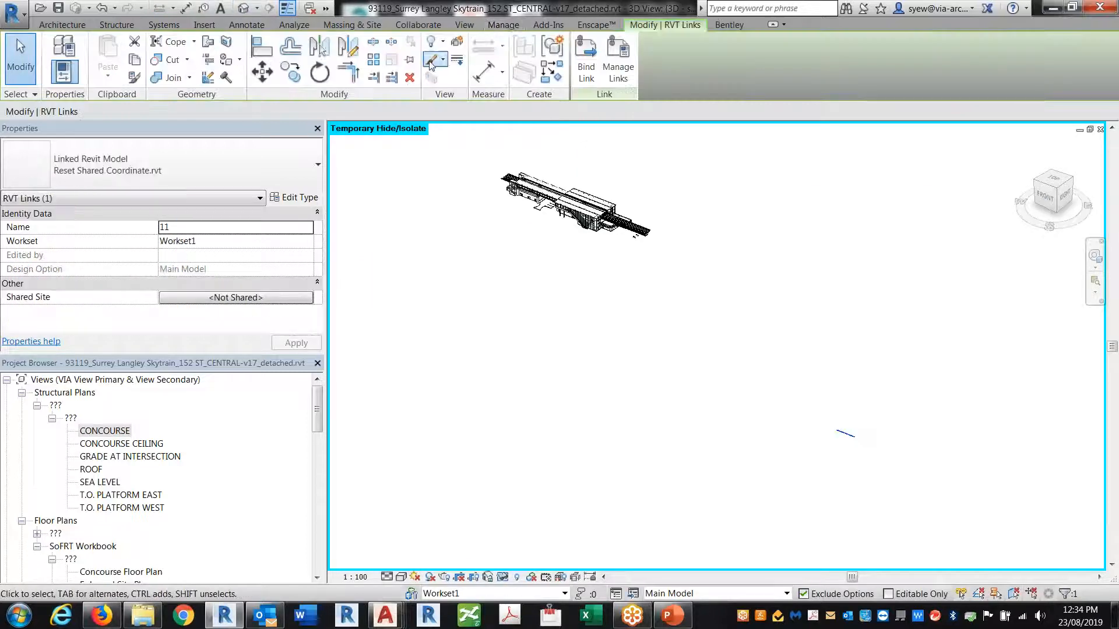
pyautogui.click(503, 25)
pyautogui.click(538, 60)
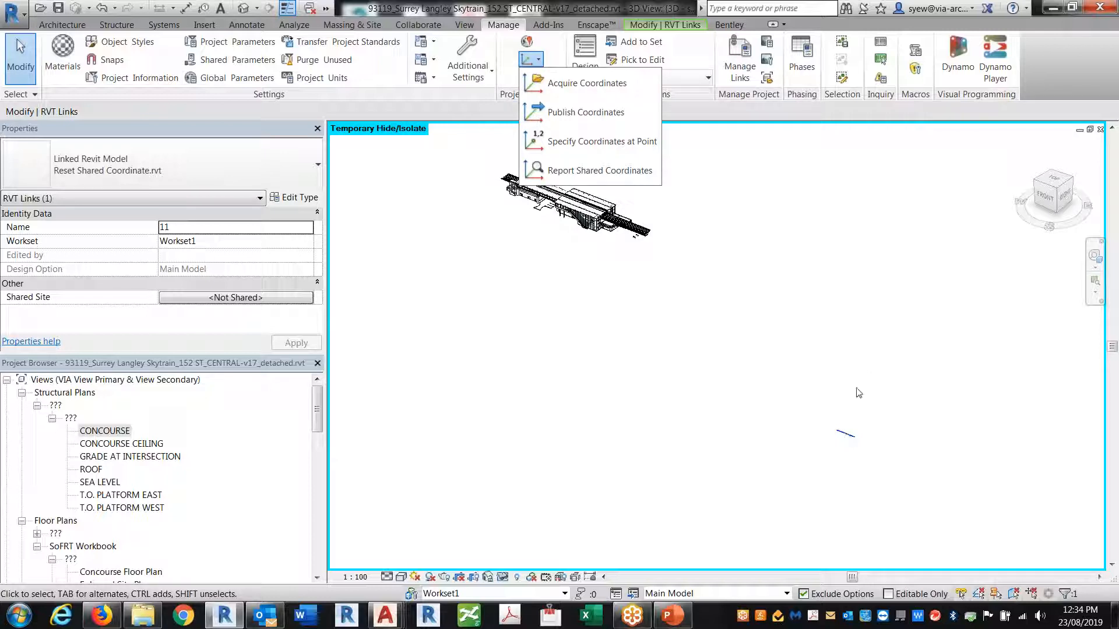
pyautogui.click(864, 472)
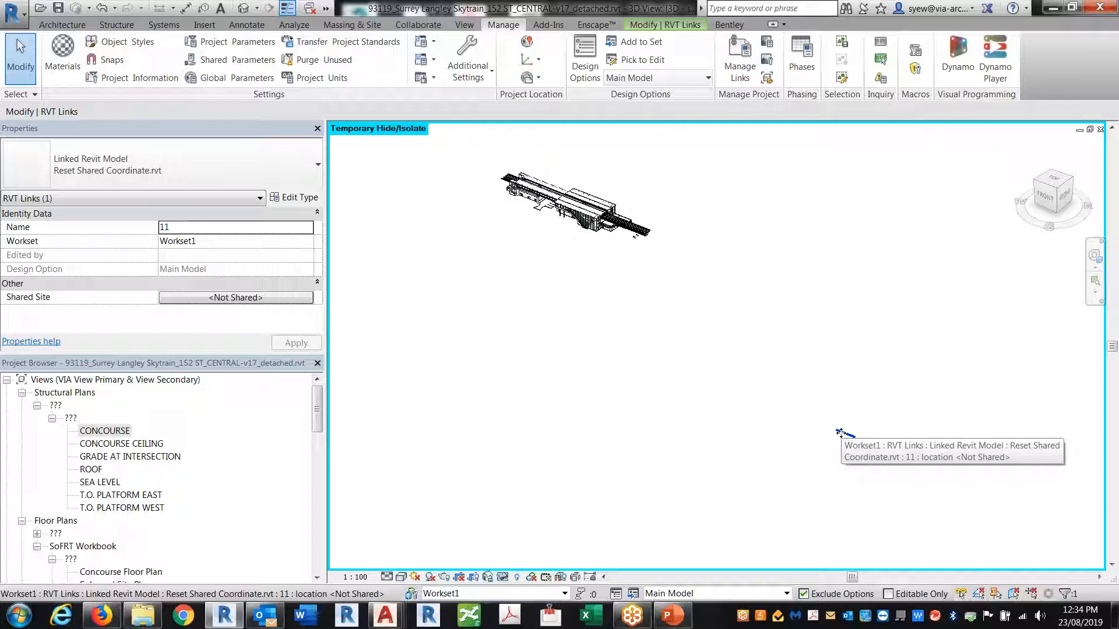
pyautogui.click(481, 366)
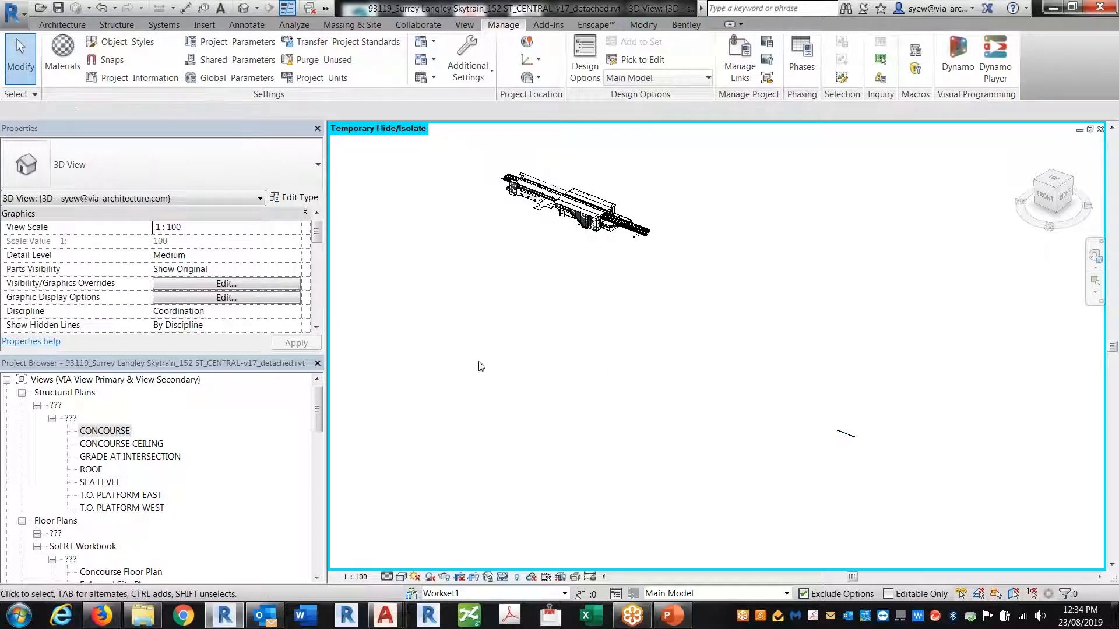
pyautogui.doubleClick(106, 431)
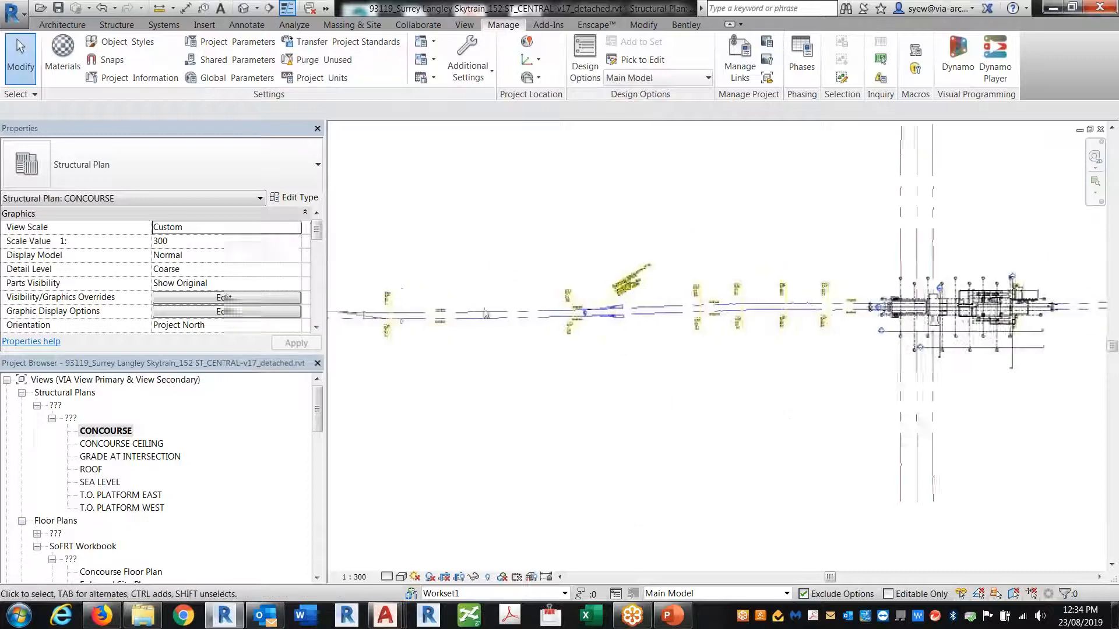
# Create a new blank project from a chosen template
pyautogui.click(13, 12)
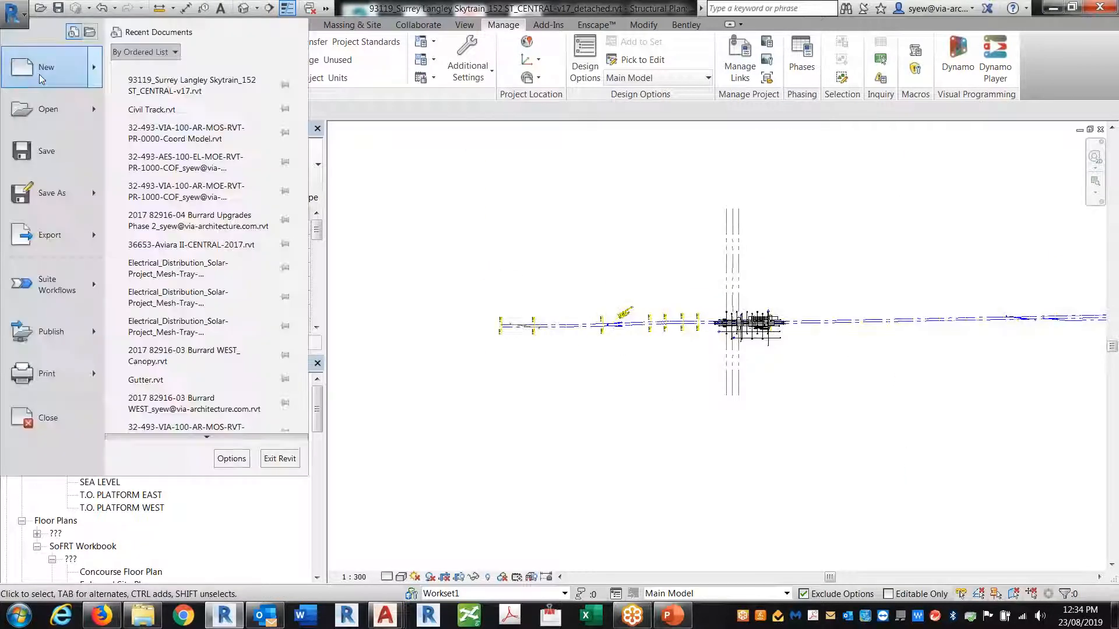
pyautogui.moveTo(40, 74)
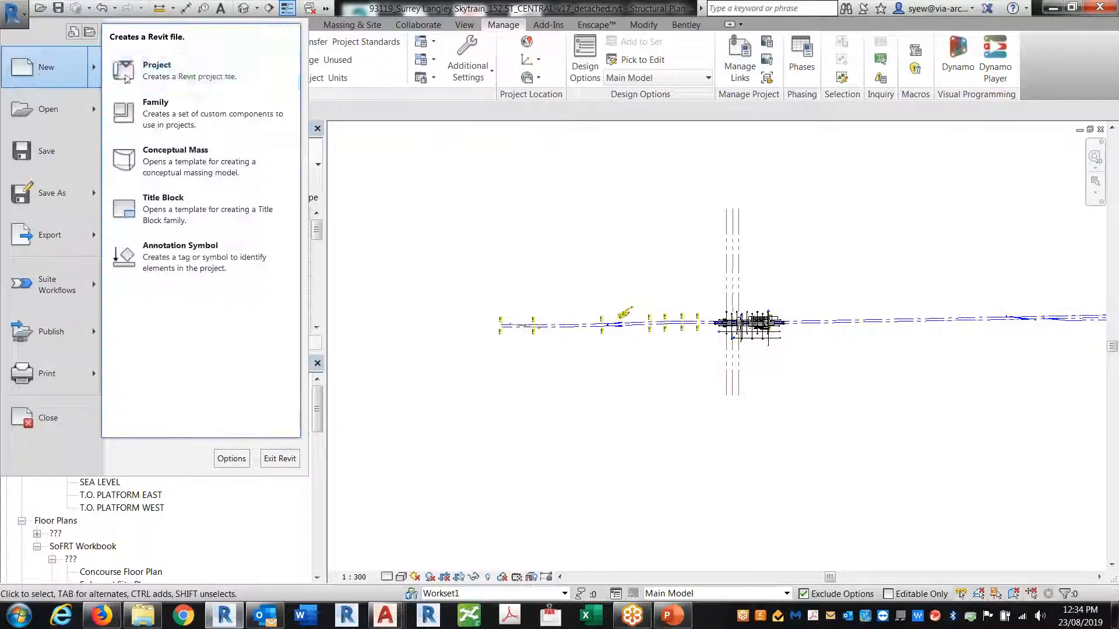
pyautogui.click(254, 75)
pyautogui.click(534, 278)
pyautogui.click(509, 308)
pyautogui.click(525, 356)
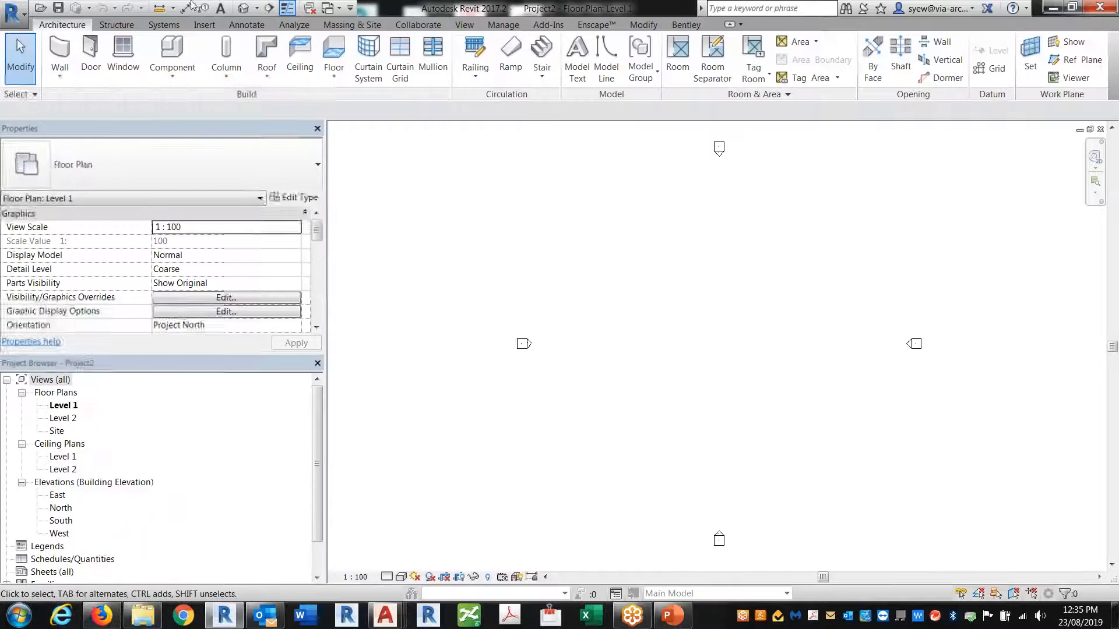
# Save the station model in the Station folder as 93119_Surrey Langley Skytrain_152 ST_CENTRAL-v17-change.rvt
pyautogui.click(329, 8)
pyautogui.click(381, 27)
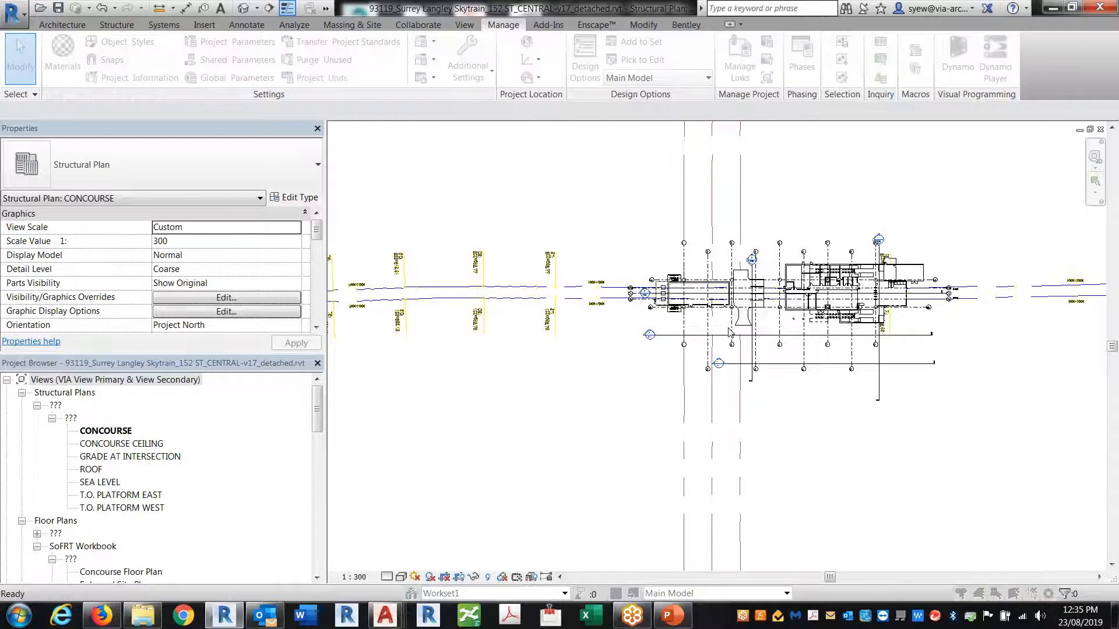
pyautogui.hotkey('ctrl', 's')
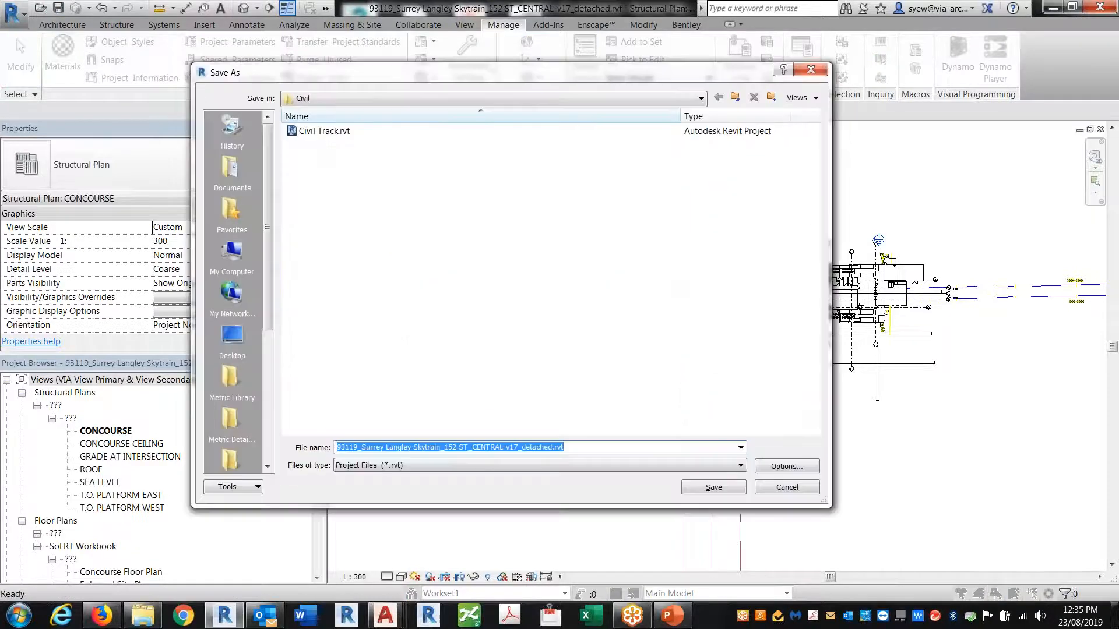
pyautogui.click(735, 98)
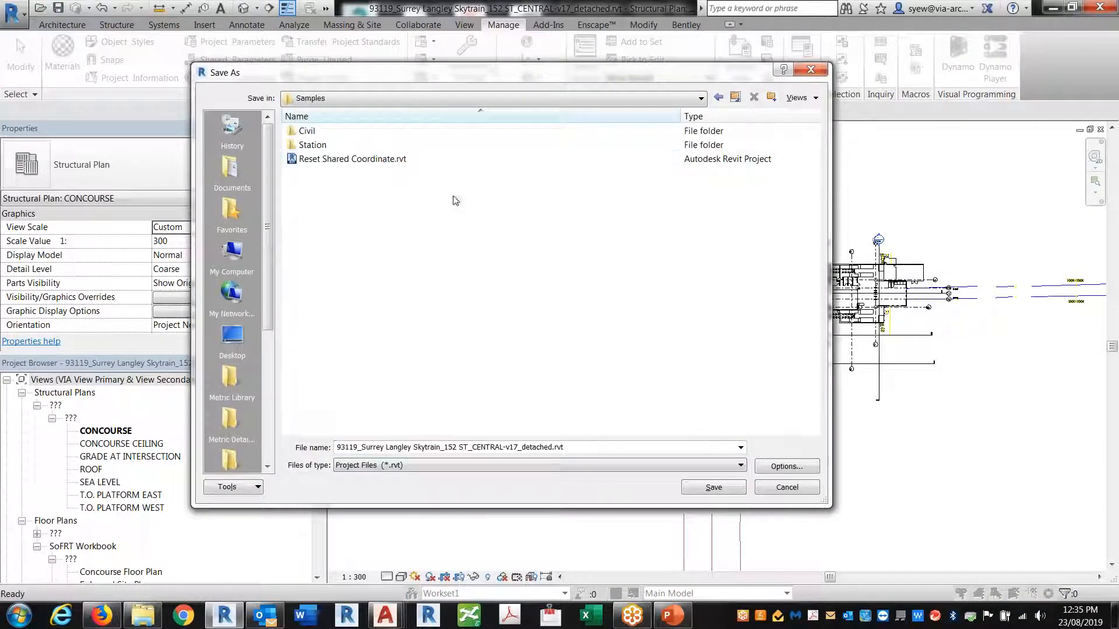
pyautogui.doubleClick(309, 145)
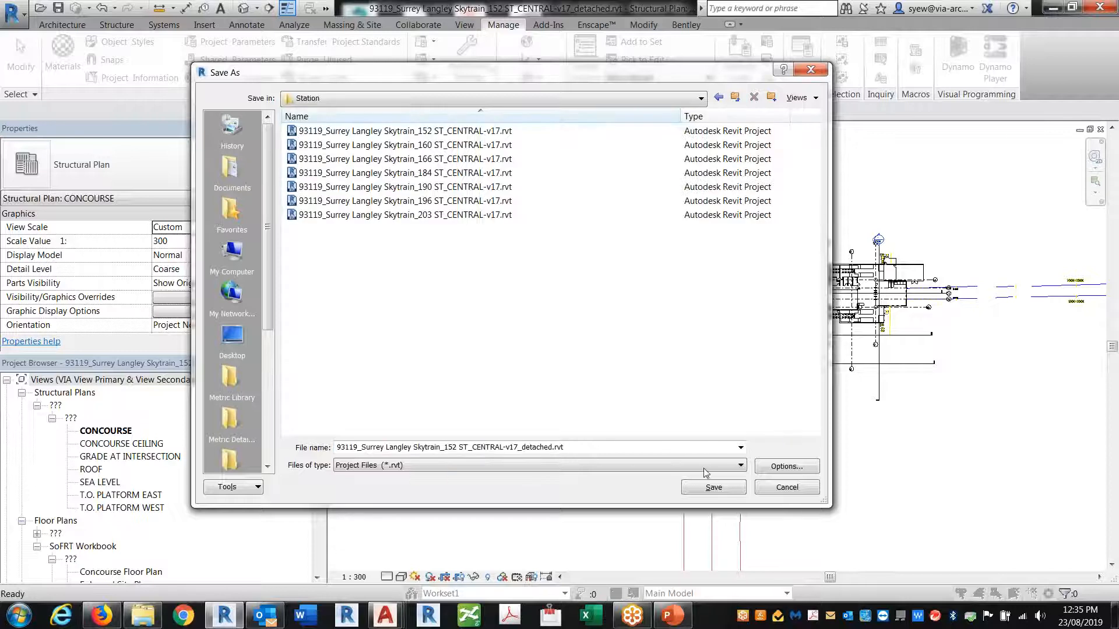
pyautogui.click(528, 132)
pyautogui.click(518, 449)
pyautogui.write('-chang')
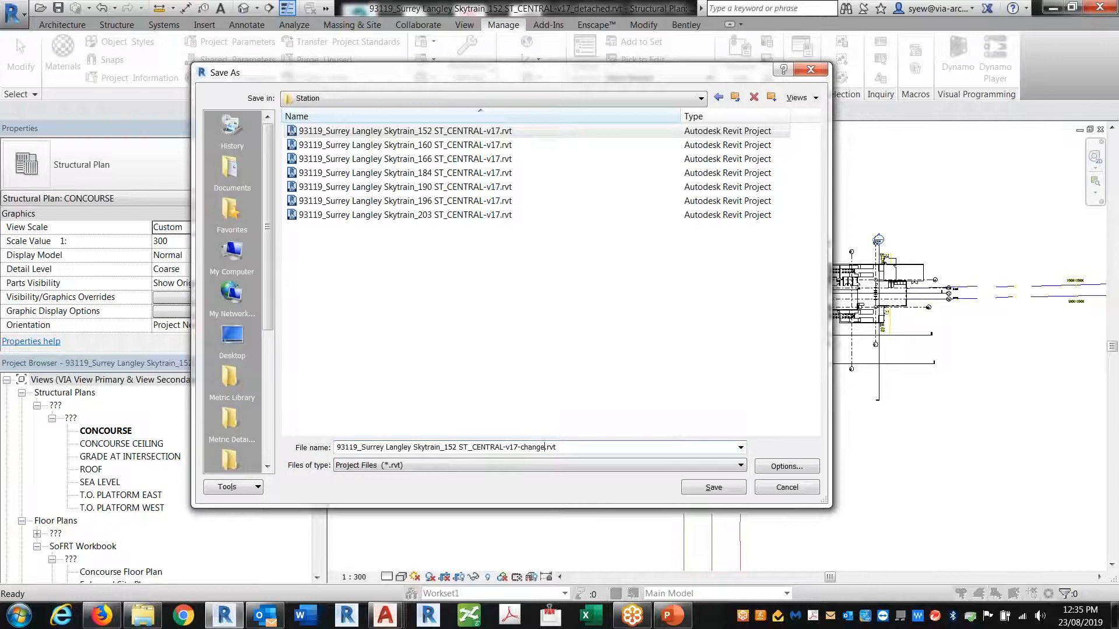
pyautogui.press('Return')
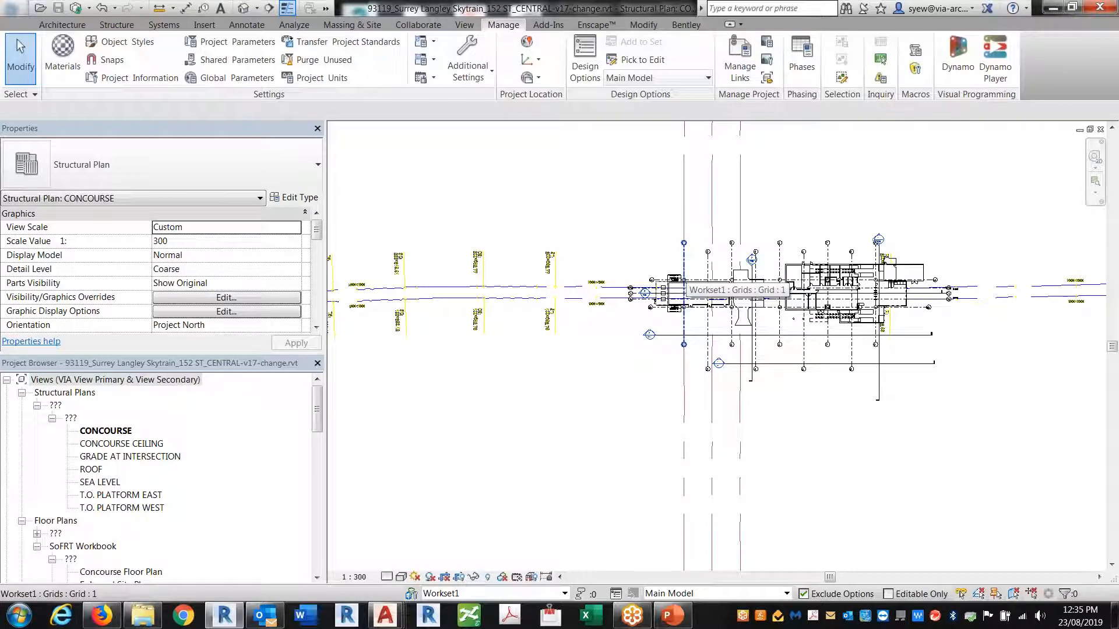
pyautogui.click(299, 328)
pyautogui.click(227, 348)
pyautogui.click(296, 342)
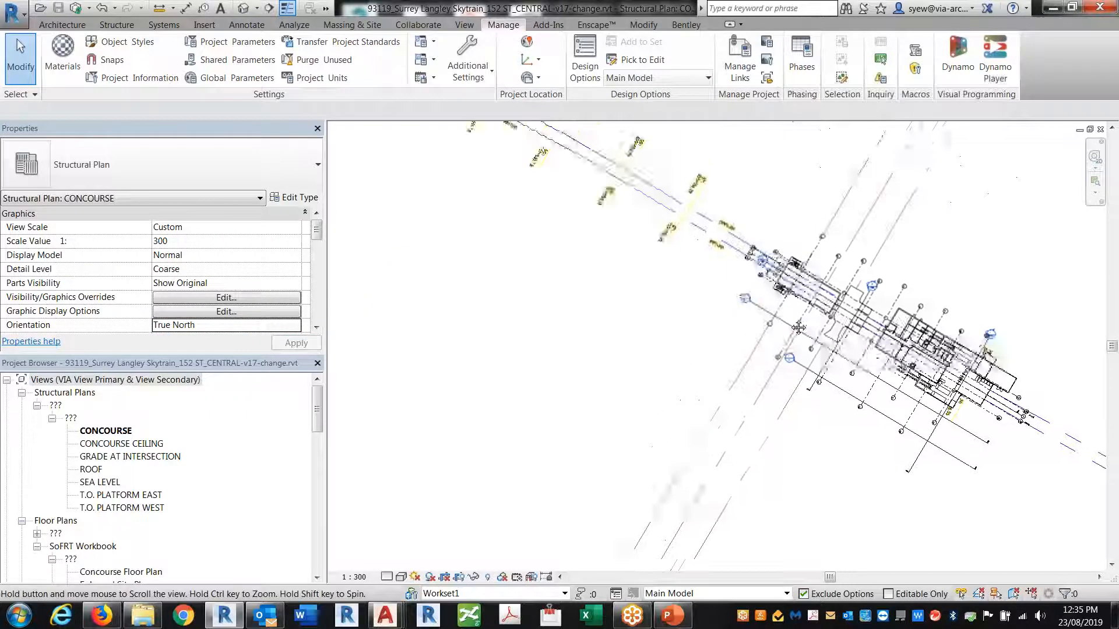
pyautogui.scroll(-3, 678, 370)
pyautogui.scroll(4, 793, 361)
pyautogui.scroll(2, 793, 361)
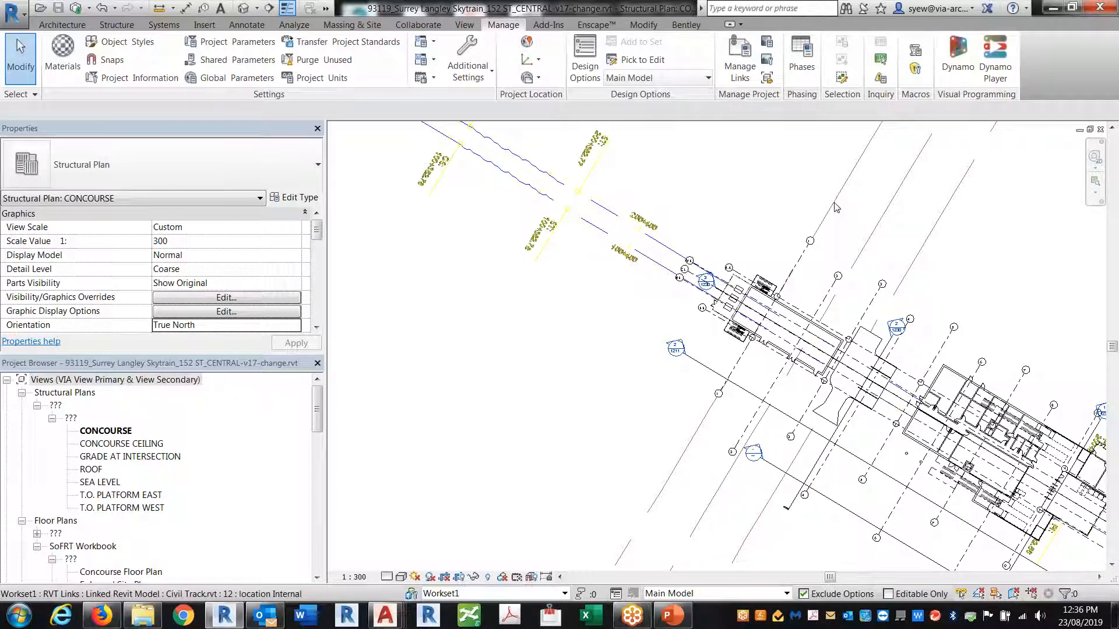
pyautogui.click(868, 232)
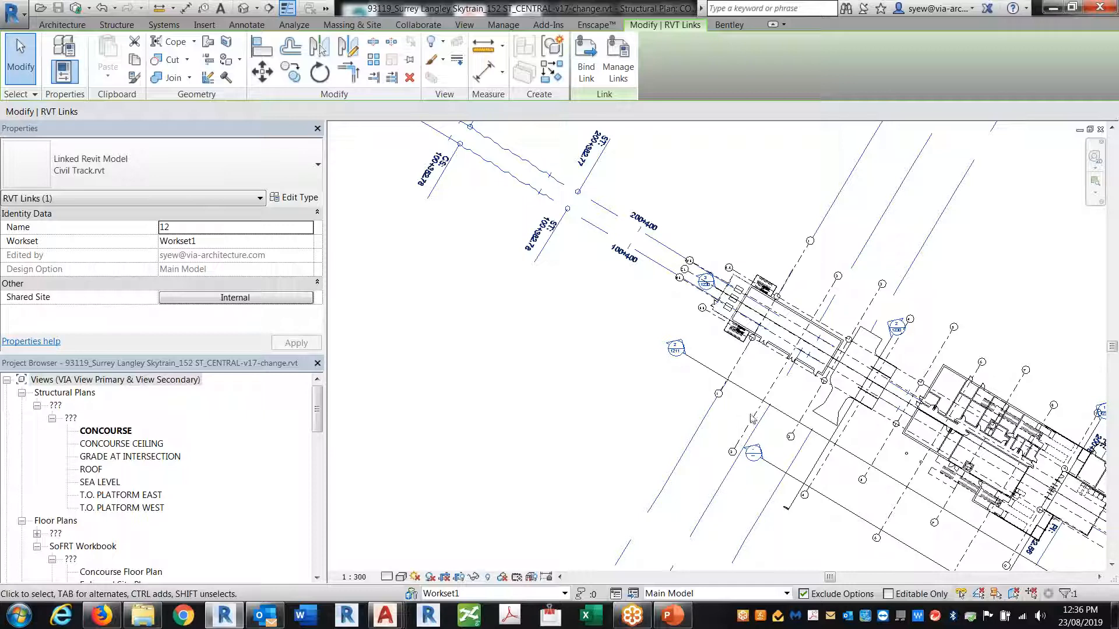
pyautogui.scroll(-6, 705, 352)
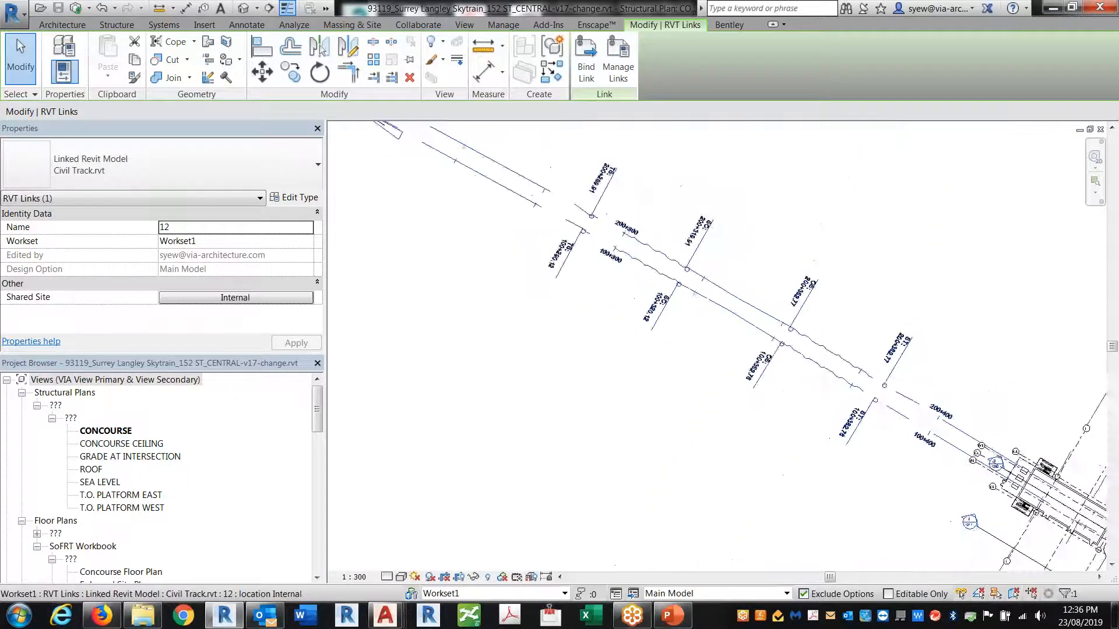
pyautogui.moveTo(559, 292); pyautogui.dragTo(572, 305, button='middle')
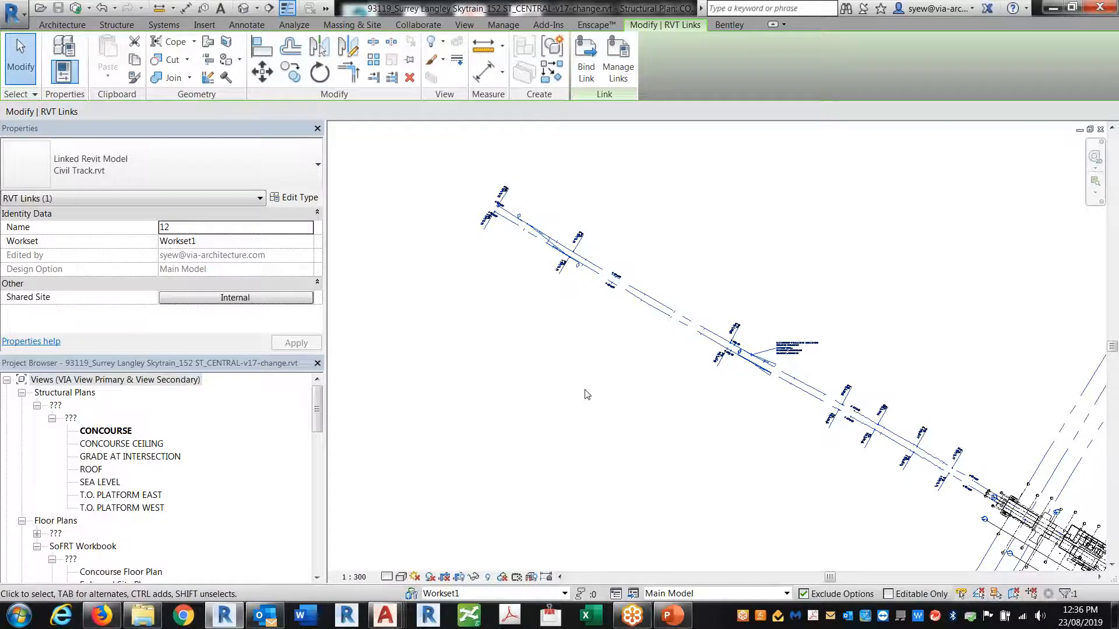
pyautogui.scroll(5, 687, 391)
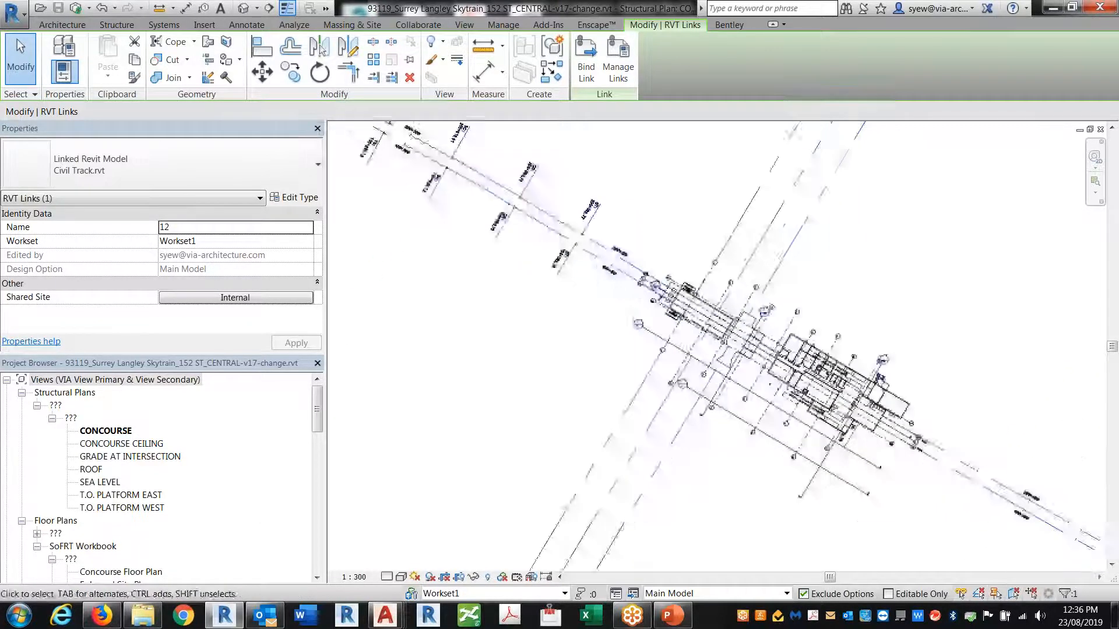
# Turn on Site > Survey Point and Project Base Point visibility in VG
pyautogui.press('v')
pyautogui.press('g')
pyautogui.press('s')
pyautogui.scroll(-2, 373, 359)
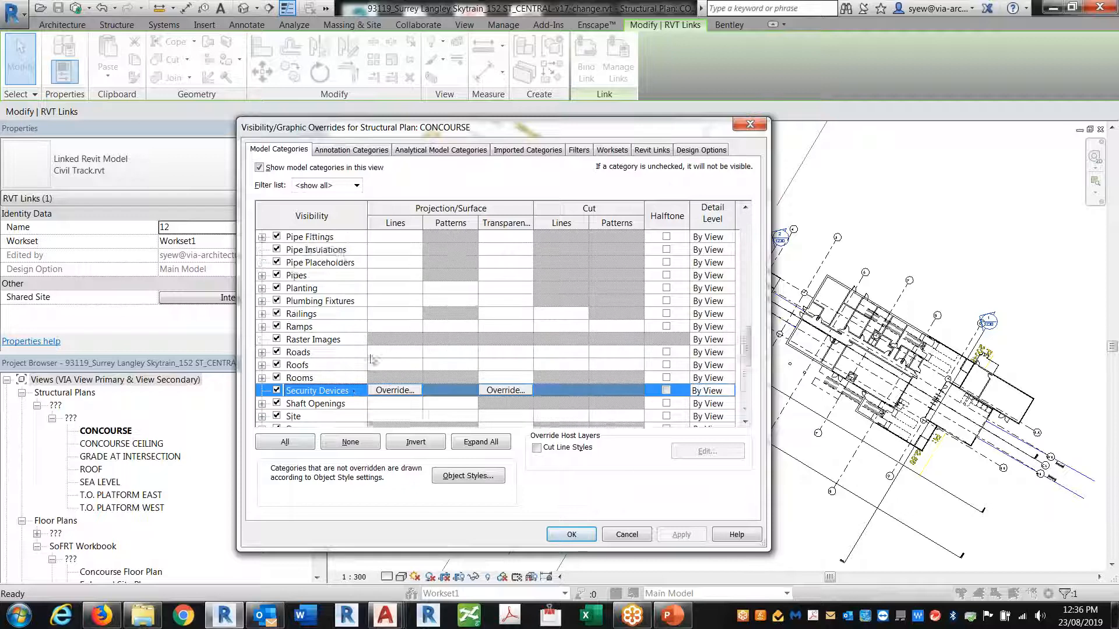
pyautogui.click(262, 392)
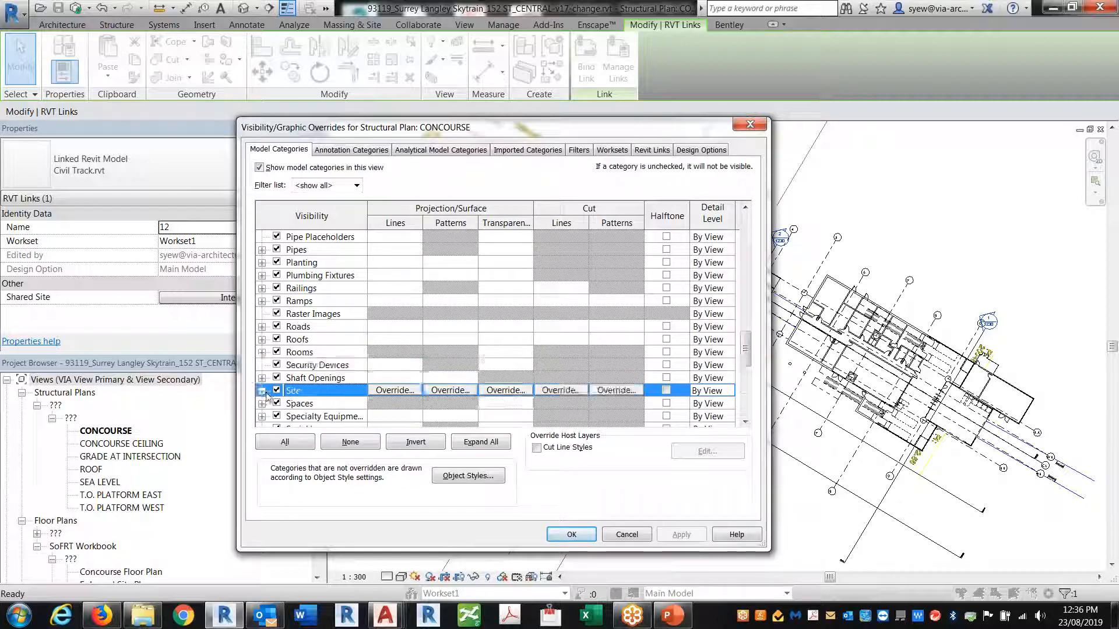
pyautogui.click(292, 403)
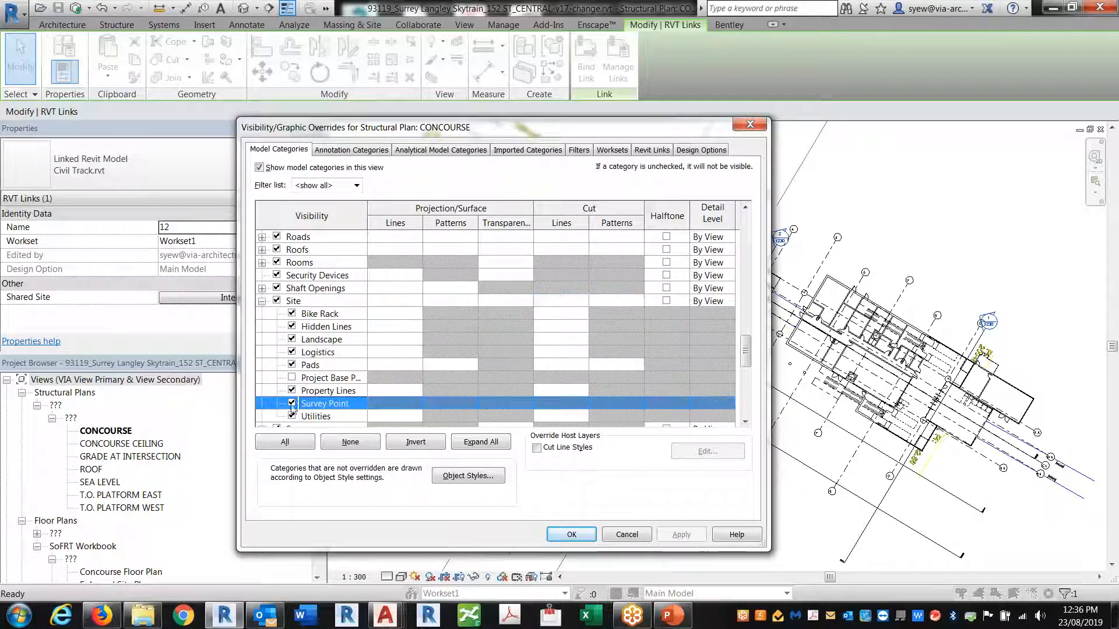
pyautogui.click(292, 378)
pyautogui.click(563, 536)
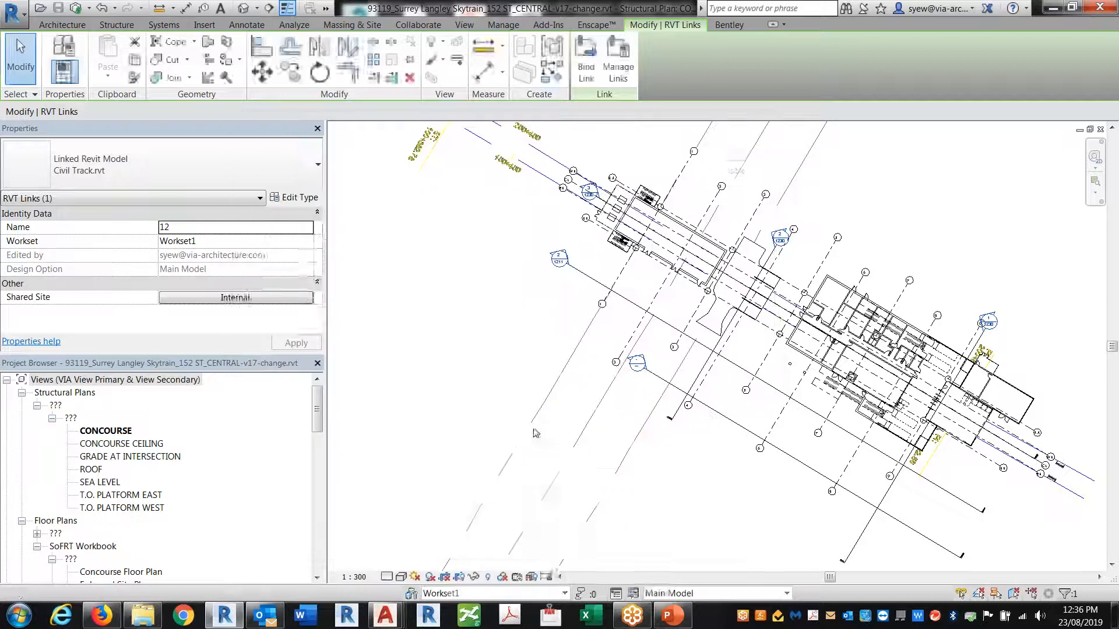
# Read the project base point's coordinates, zoom to fit, then close the station project saving changes
pyautogui.click(533, 430)
pyautogui.scroll(-5, 551, 192)
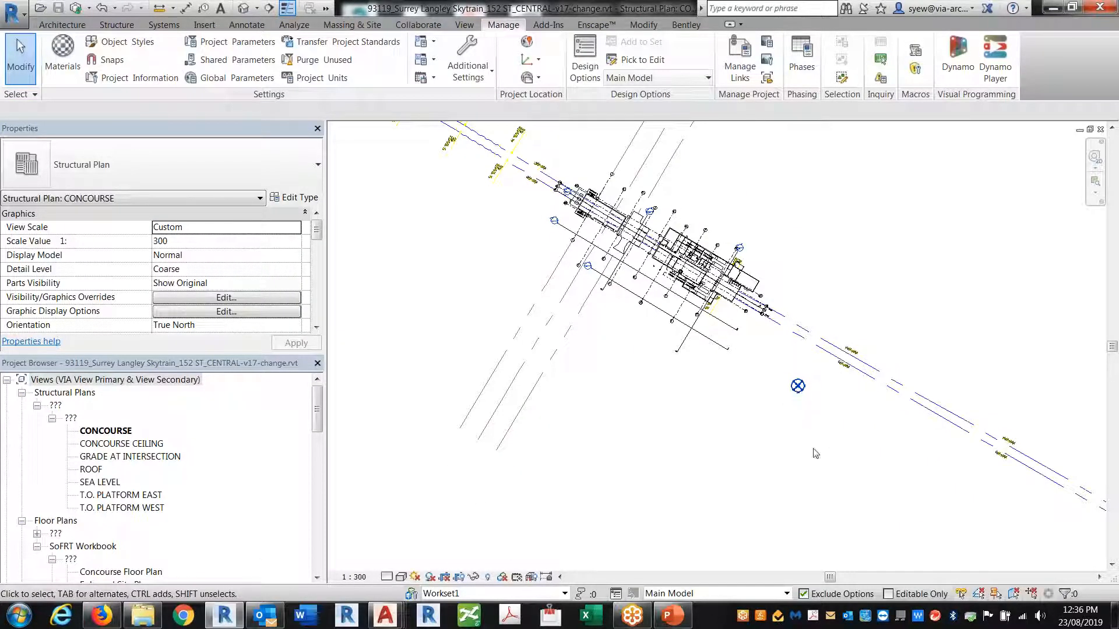
pyautogui.click(798, 386)
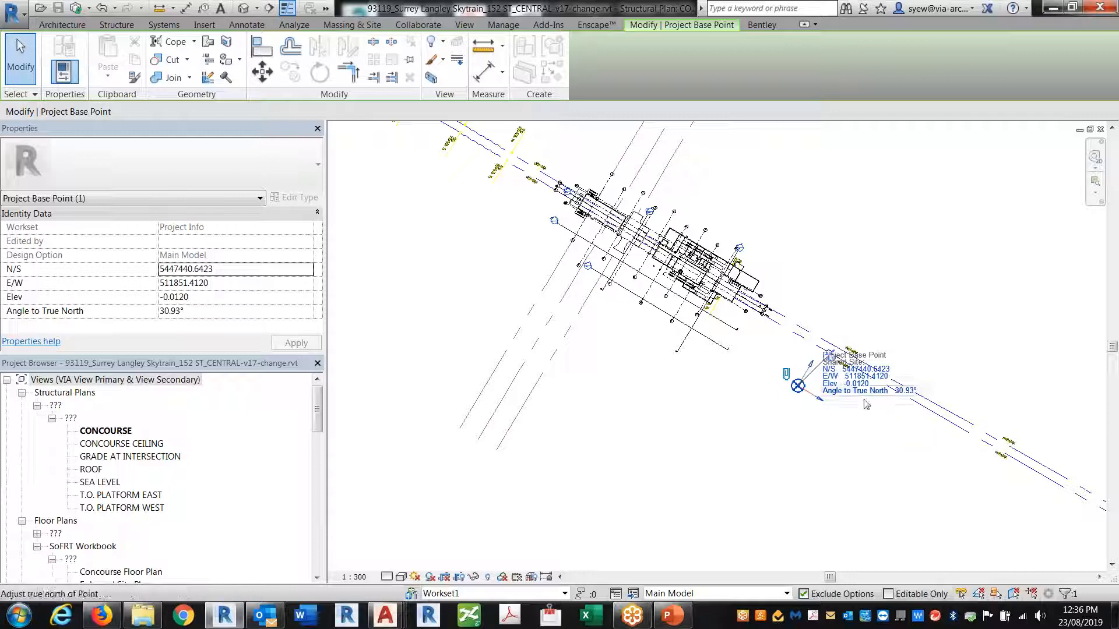
pyautogui.click(829, 488)
pyautogui.middleClick(827, 478)
pyautogui.middleClick(826, 478)
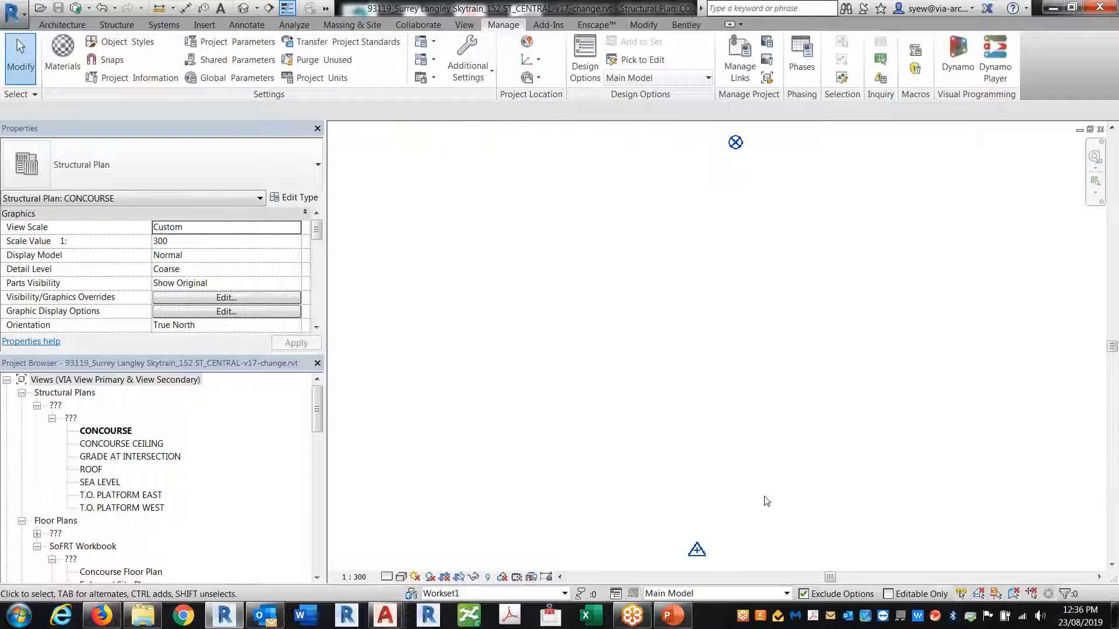
pyautogui.click(1101, 129)
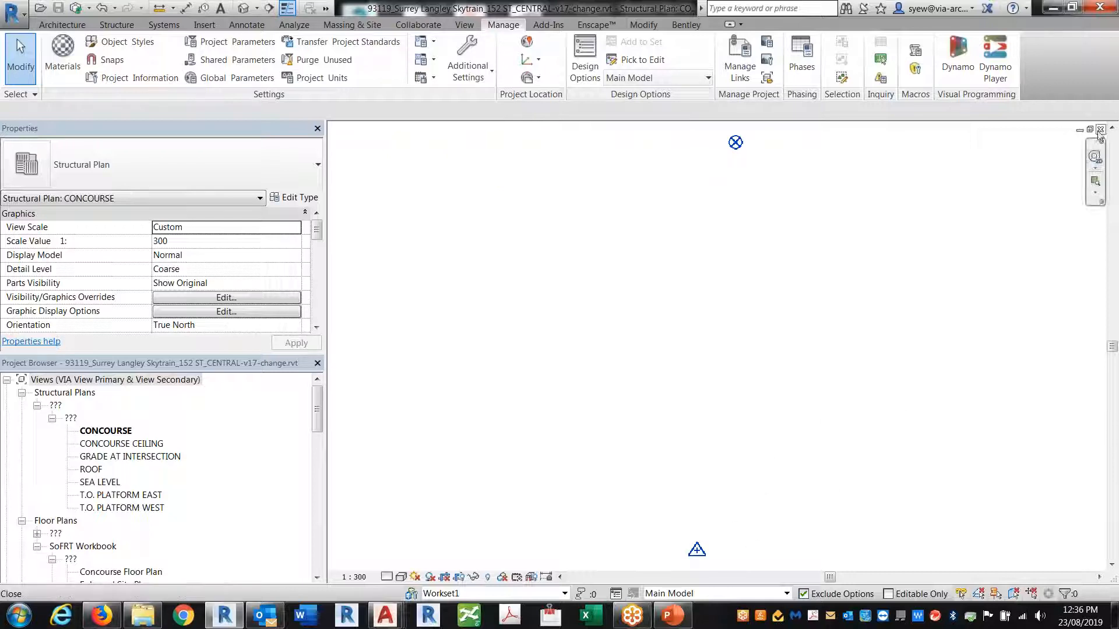
pyautogui.click(553, 325)
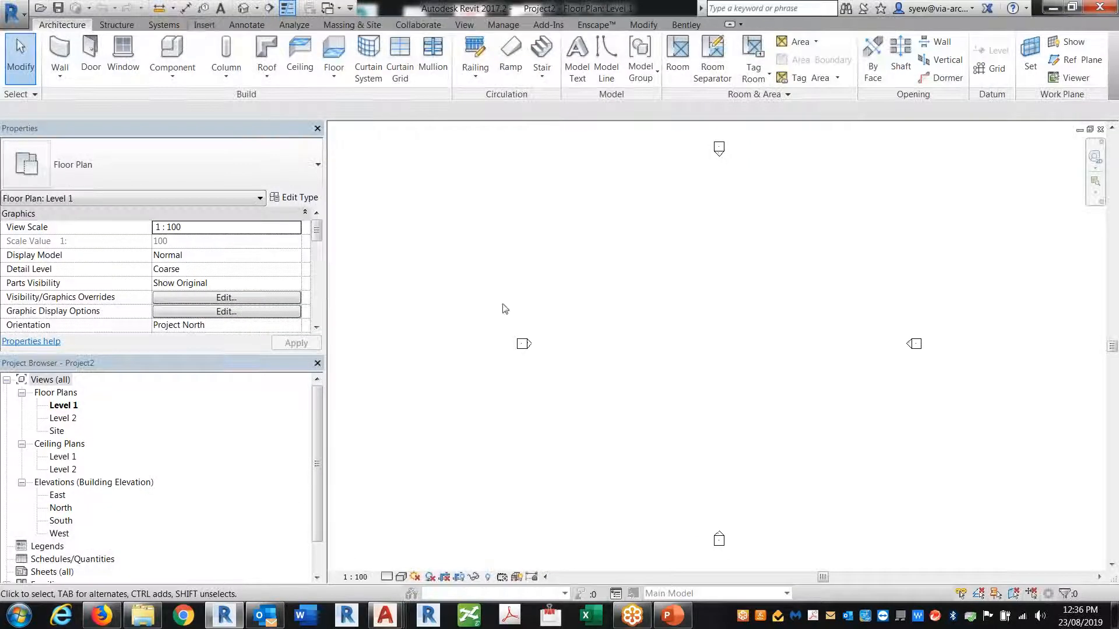
# Link 93119_Surrey Langley Skytrain_152 ST_CENTRAL-v17-change.rvt from the Station folder, origin to origin
pyautogui.click(209, 25)
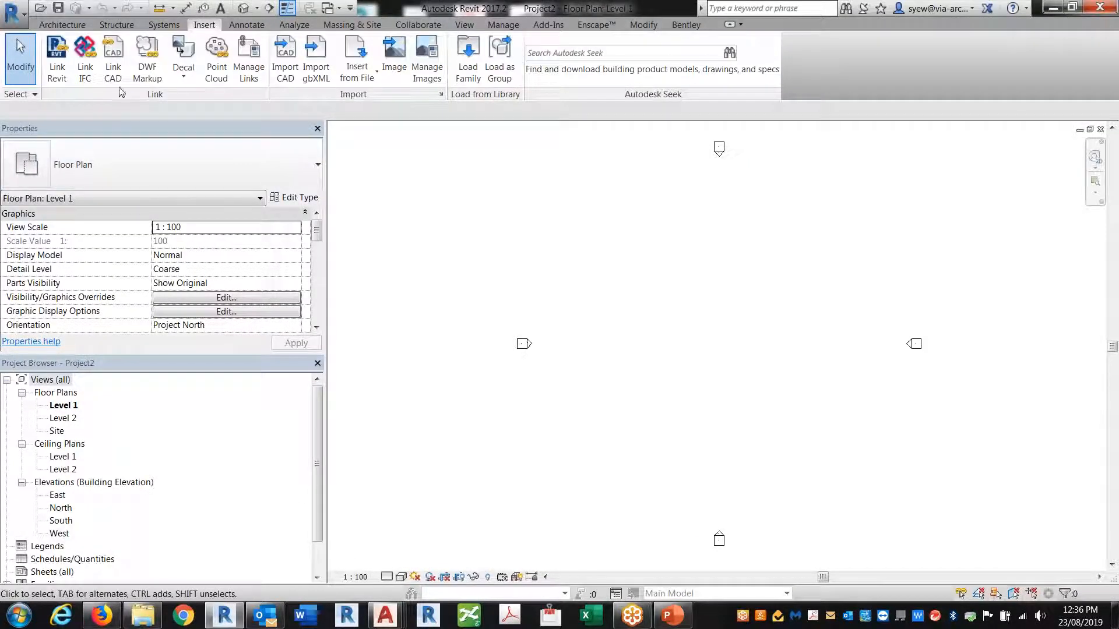
pyautogui.click(62, 65)
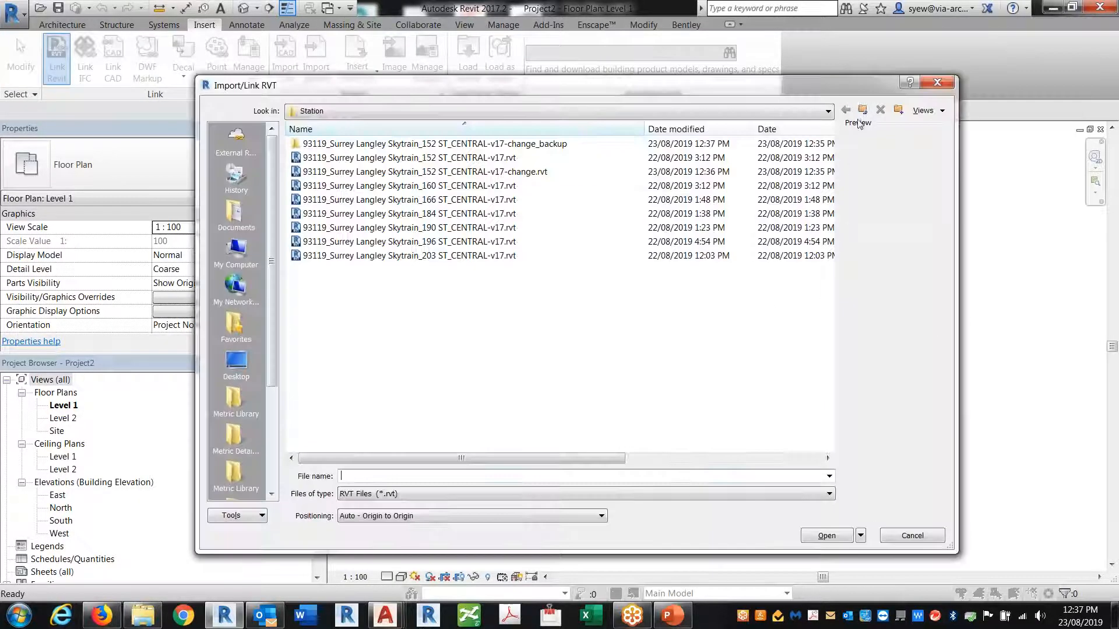
pyautogui.click(862, 110)
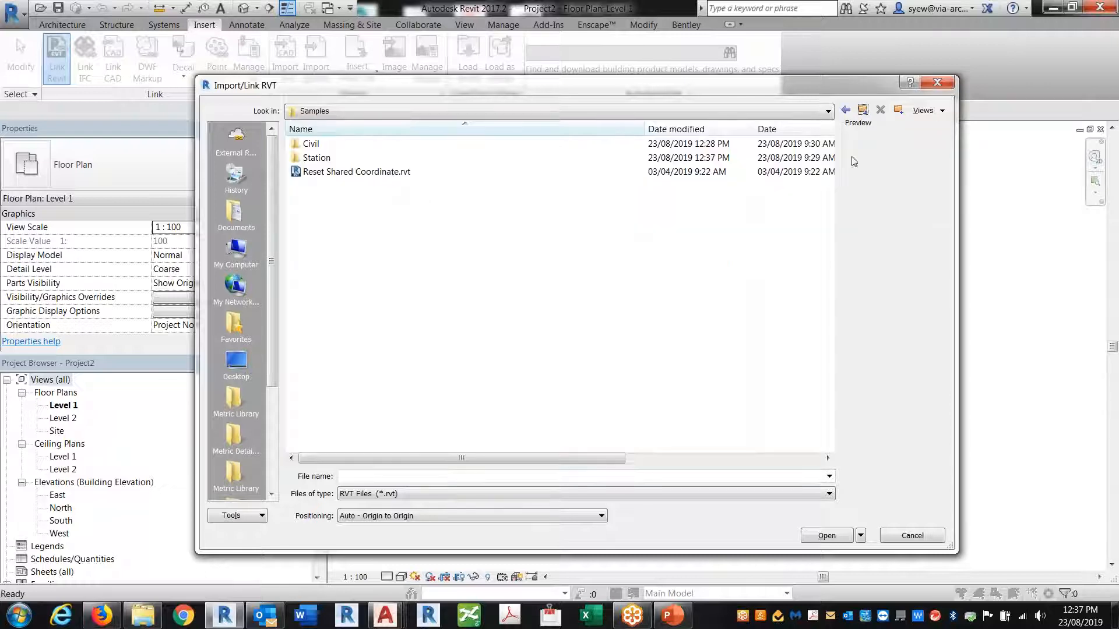
pyautogui.doubleClick(319, 159)
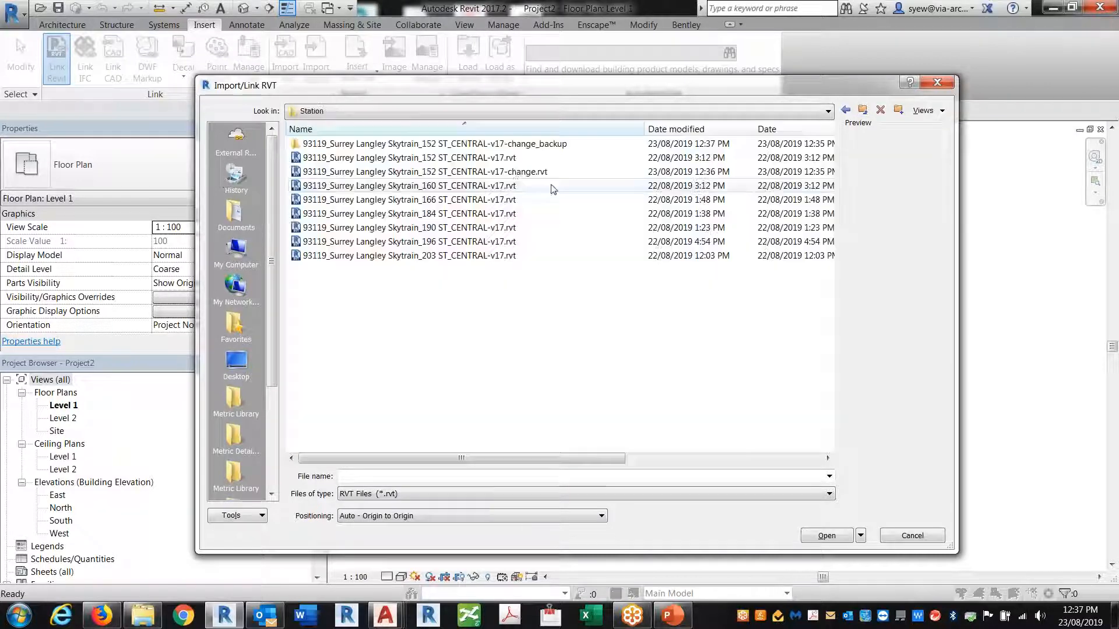
pyautogui.click(511, 174)
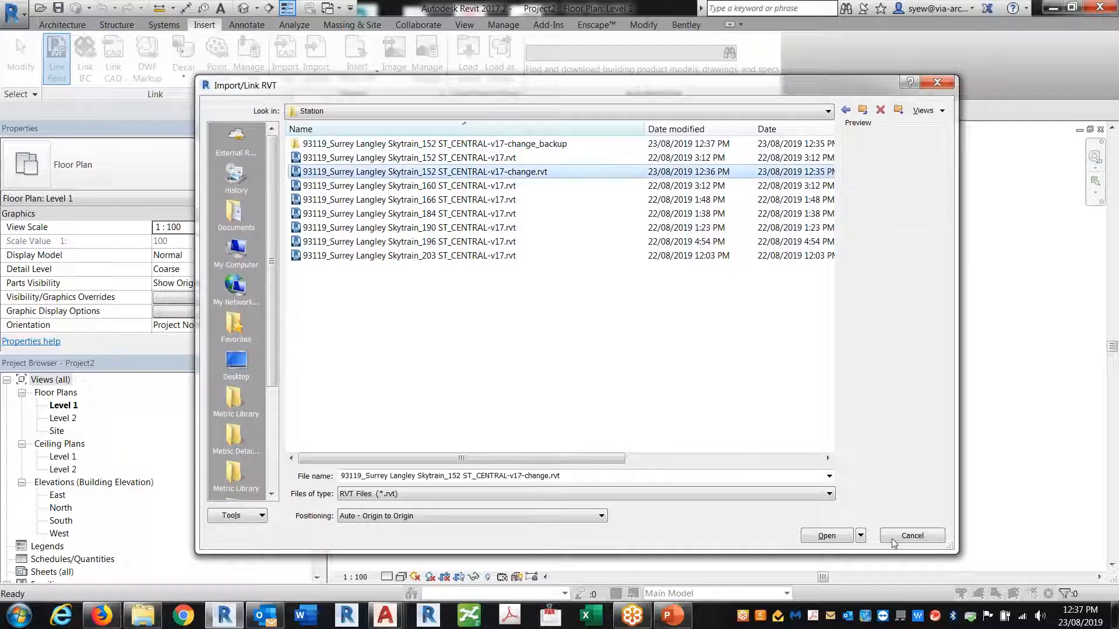
pyautogui.click(826, 539)
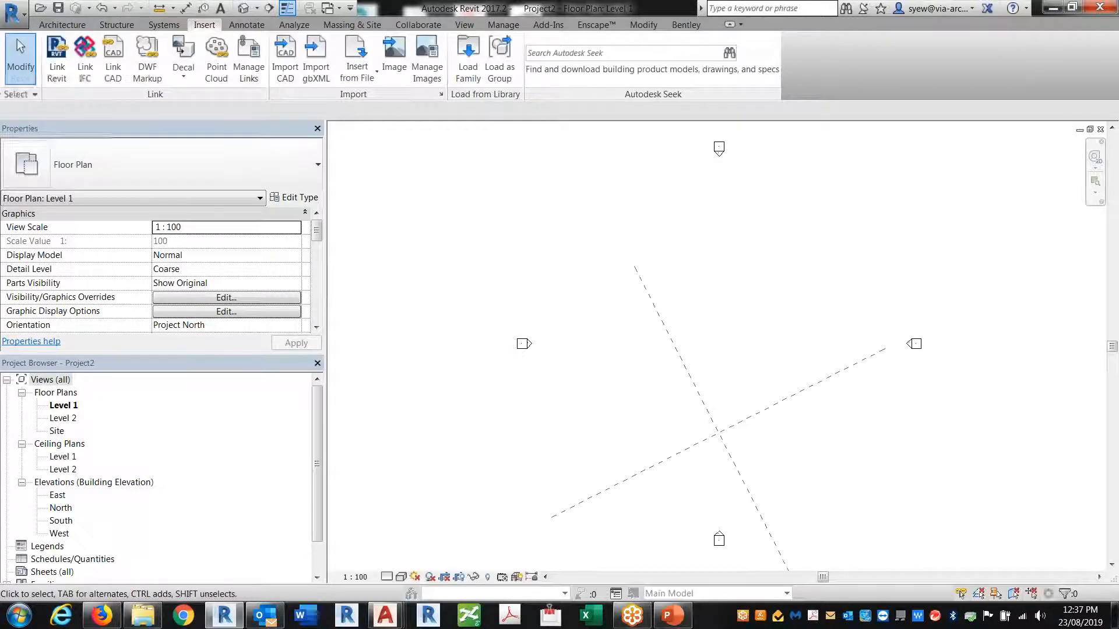
# Make Survey Point and Project Base Point visible in Project2's Level 1 plan
pyautogui.scroll(-5, 604, 329)
pyautogui.moveTo(604, 329); pyautogui.dragTo(782, 392, button='middle')
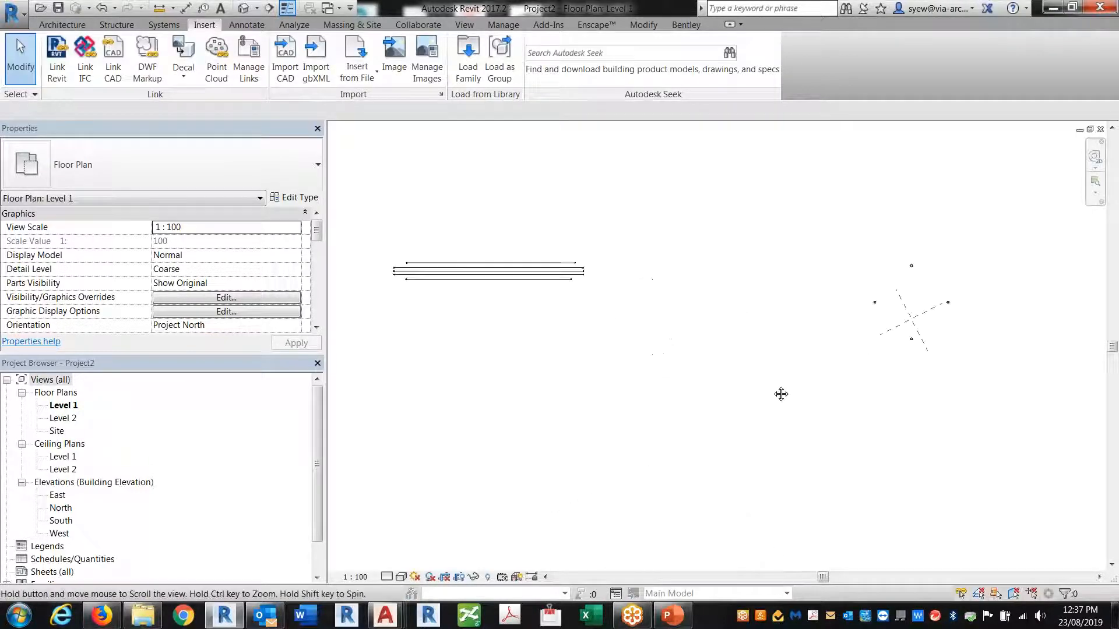
pyautogui.press('v')
pyautogui.press('v')
pyautogui.click(338, 315)
pyautogui.press('s')
pyautogui.click(262, 379)
pyautogui.click(291, 404)
pyautogui.click(291, 365)
pyautogui.click(572, 534)
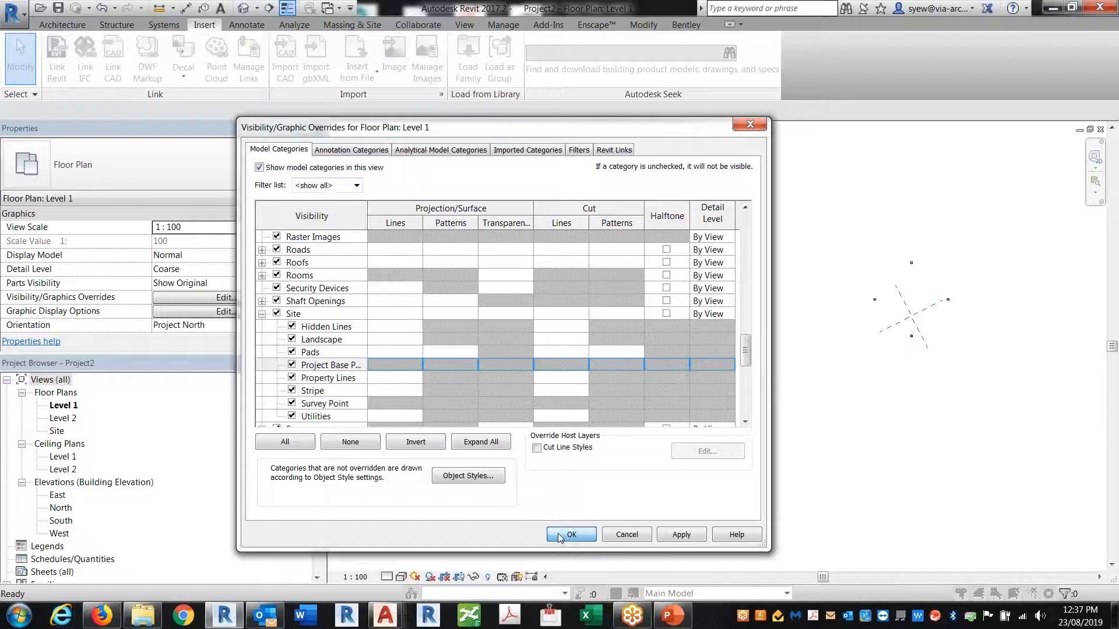
# Open the Site floor plan, pan to the base points and linked station, and return to the linking commands
pyautogui.doubleClick(57, 431)
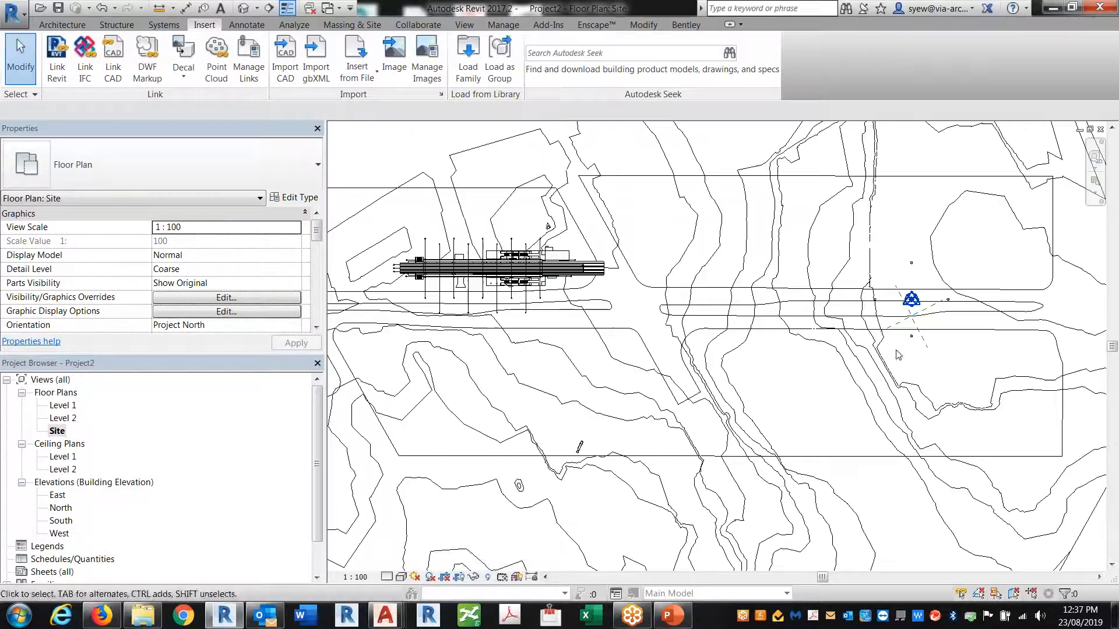
pyautogui.moveTo(708, 400); pyautogui.dragTo(895, 407, button='middle')
pyautogui.moveTo(818, 402); pyautogui.dragTo(727, 410, button='middle')
pyautogui.scroll(-1, 466, 336)
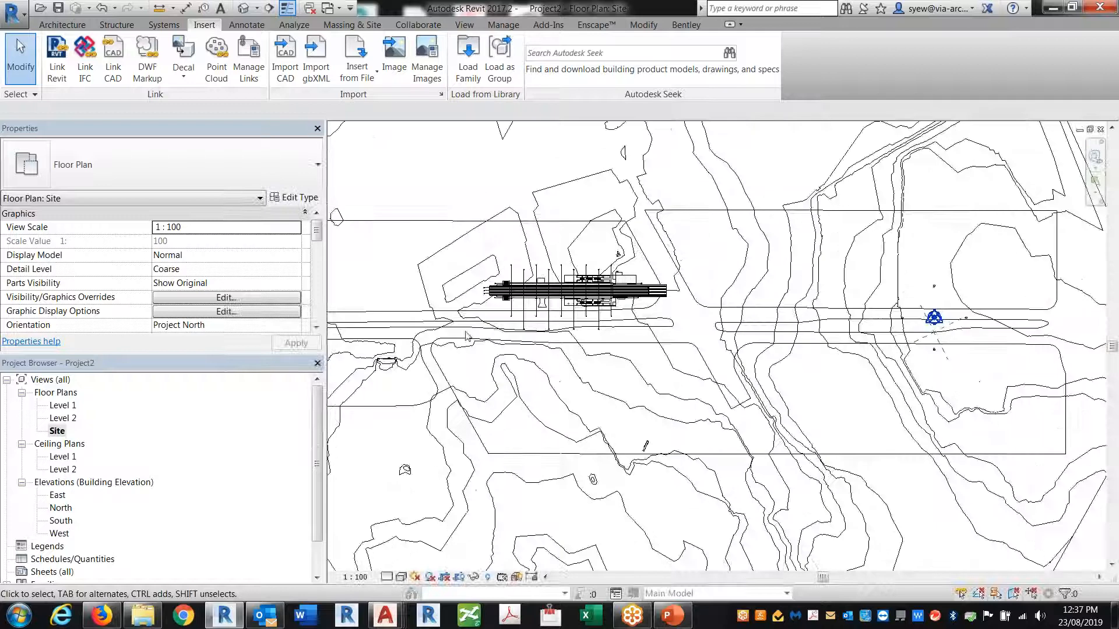
pyautogui.click(548, 24)
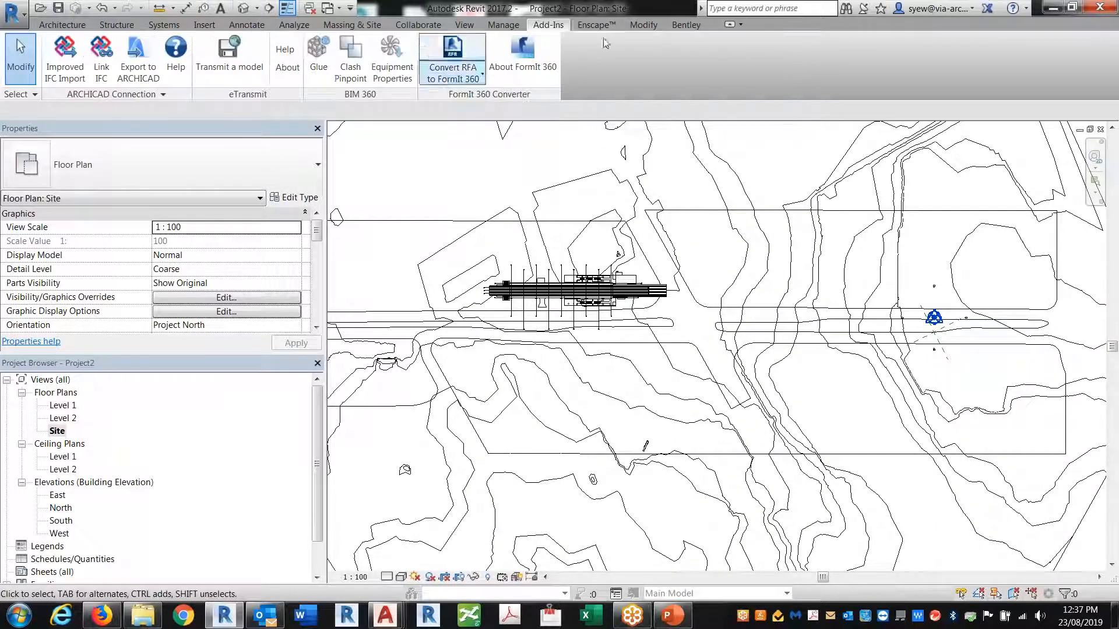
pyautogui.click(204, 24)
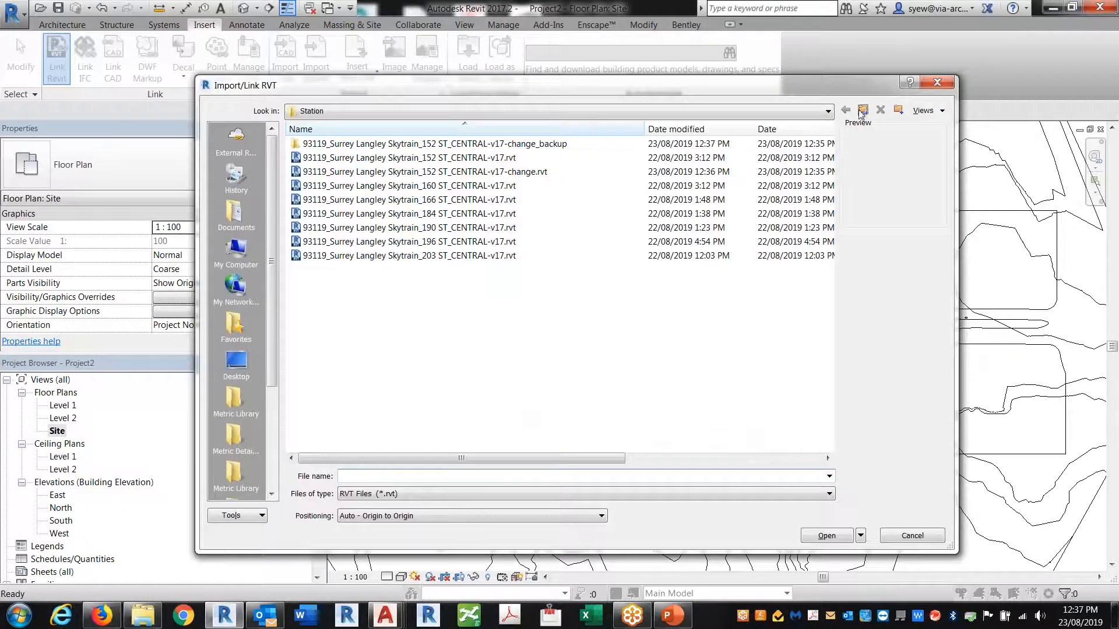
# Link Civil Track.rvt from the Civil folder into the Site plan
pyautogui.click(862, 110)
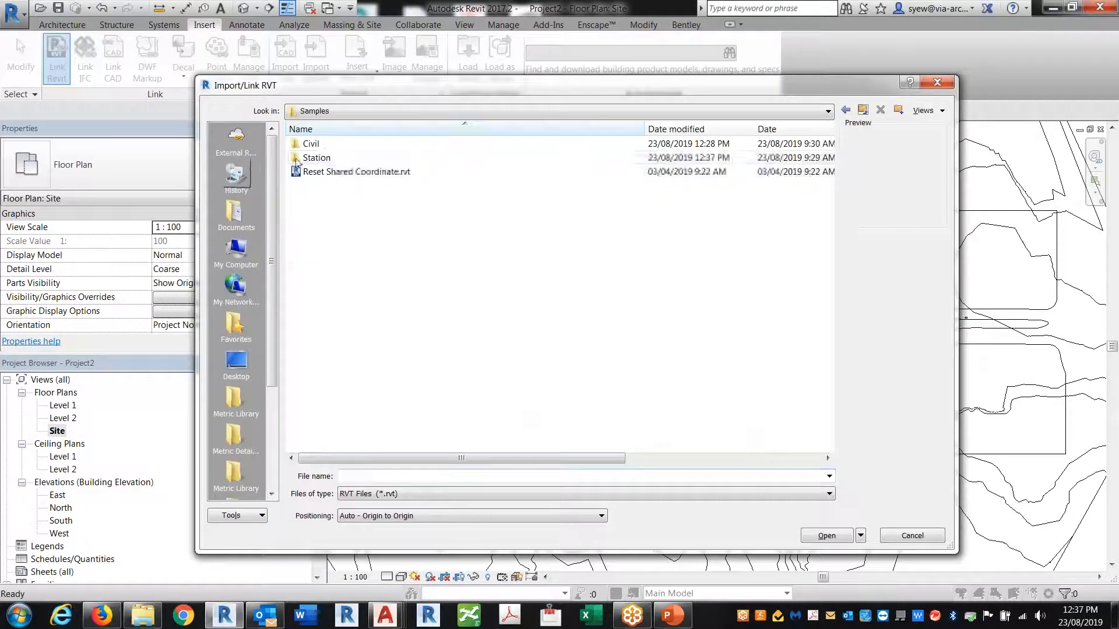
pyautogui.doubleClick(306, 144)
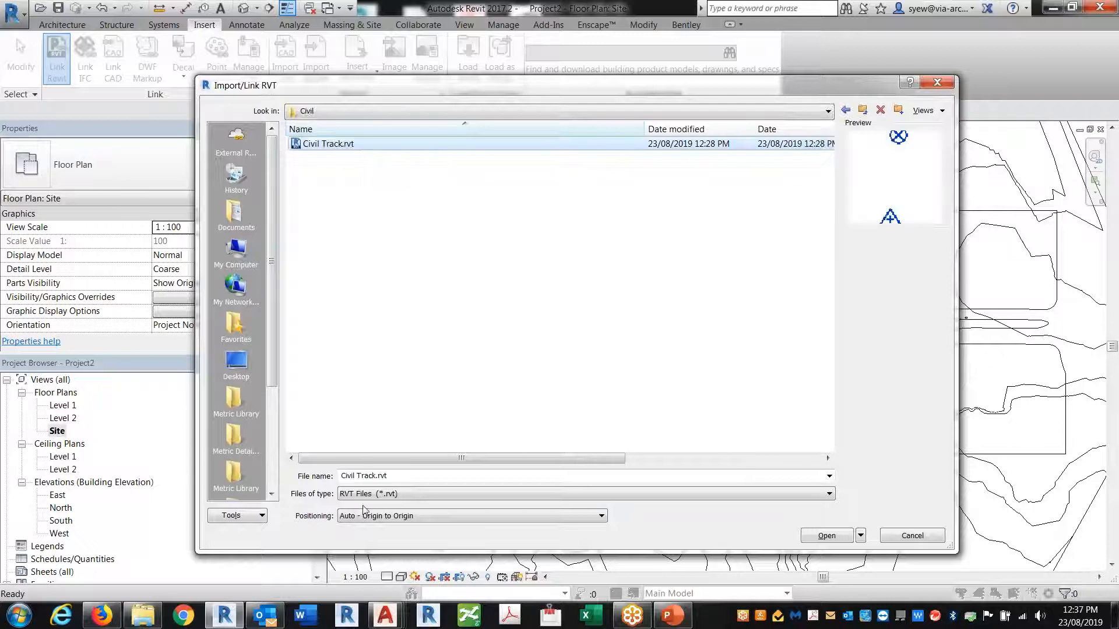
pyautogui.click(826, 536)
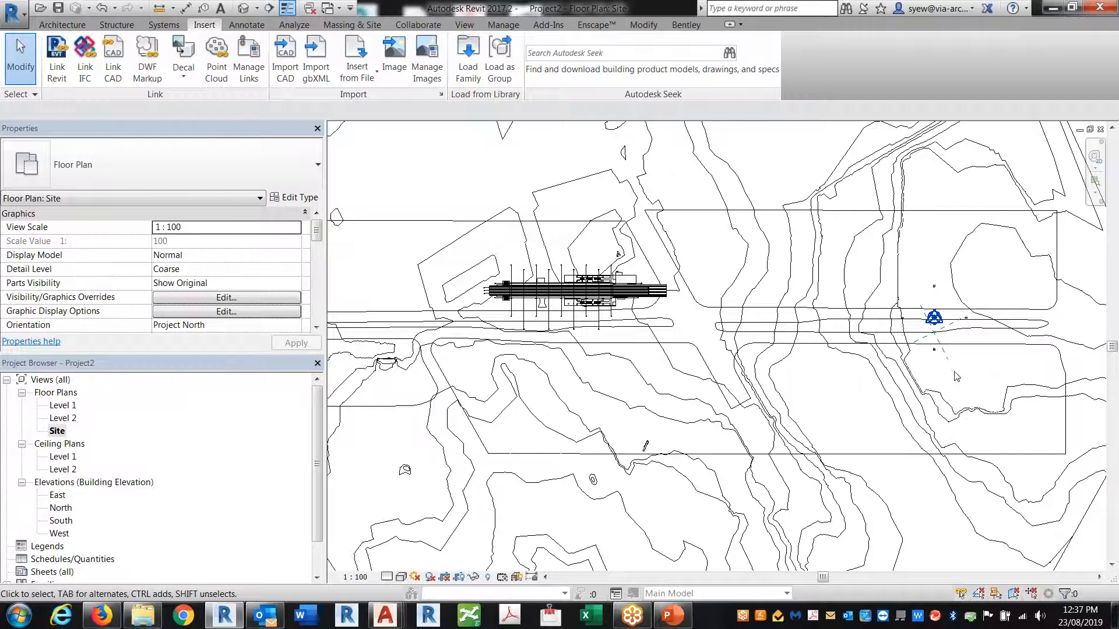
# Display the Civil Track link by its linked view, then select it to inspect Shared Site
pyautogui.click(226, 297)
pyautogui.click(613, 150)
pyautogui.click(554, 226)
pyautogui.click(375, 172)
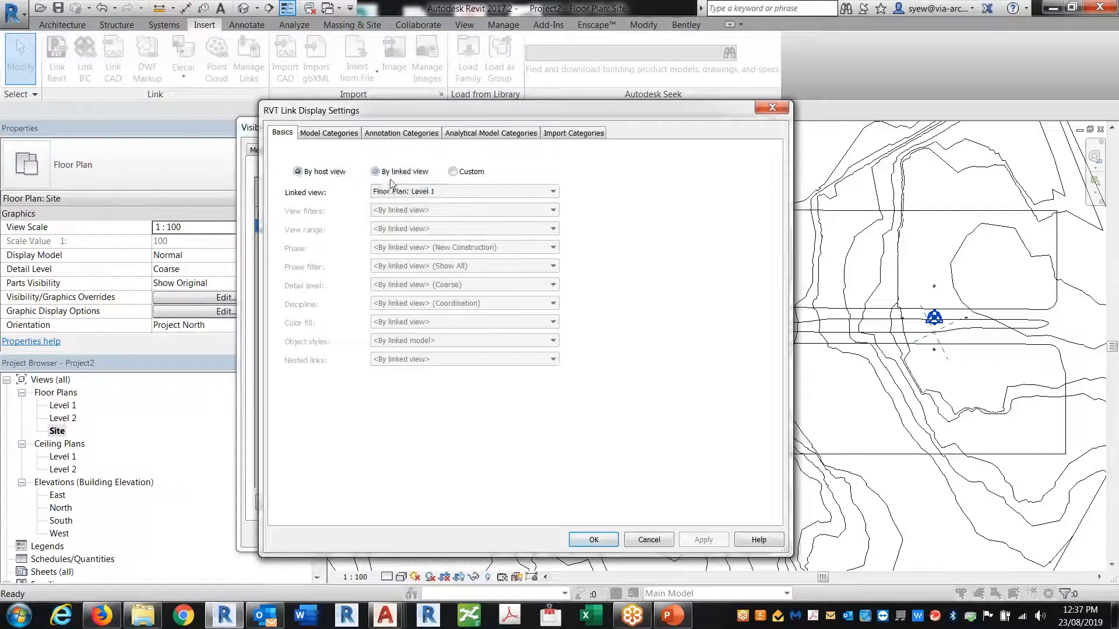
pyautogui.click(590, 539)
pyautogui.click(571, 534)
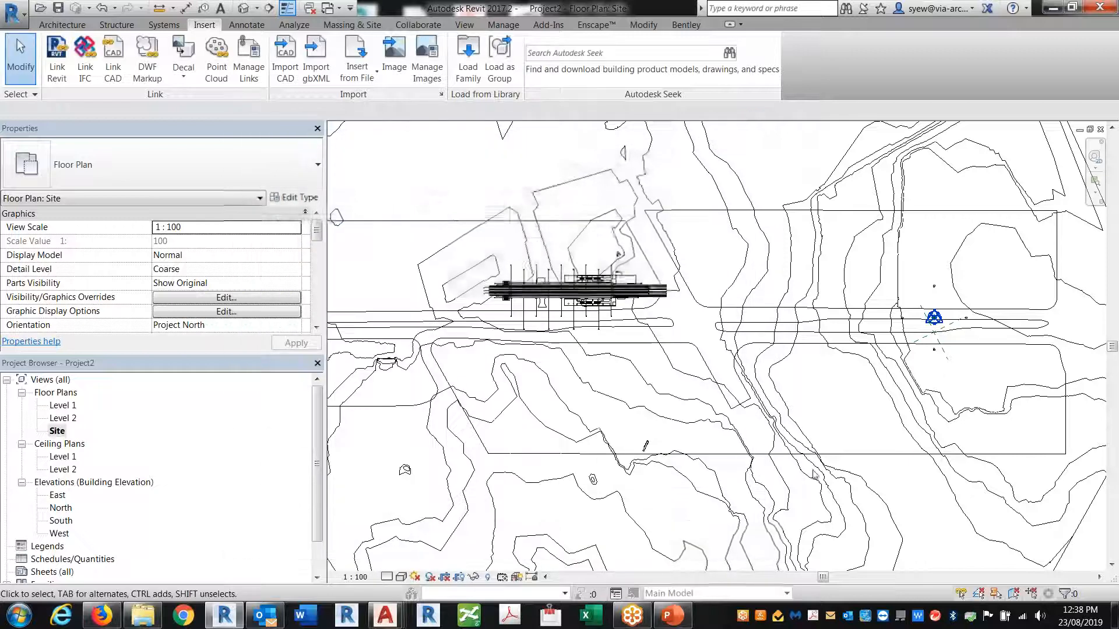
pyautogui.scroll(-3, 415, 307)
pyautogui.click(586, 350)
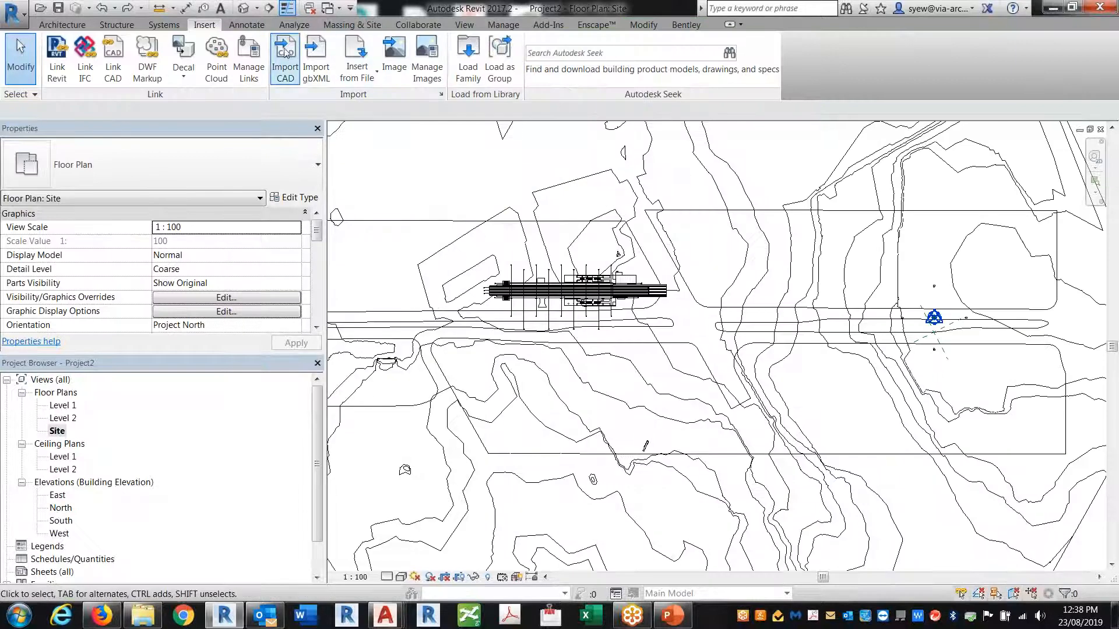
# Remove the Civil Track.rvt link in Manage Links
pyautogui.click(249, 58)
pyautogui.click(814, 485)
pyautogui.click(662, 327)
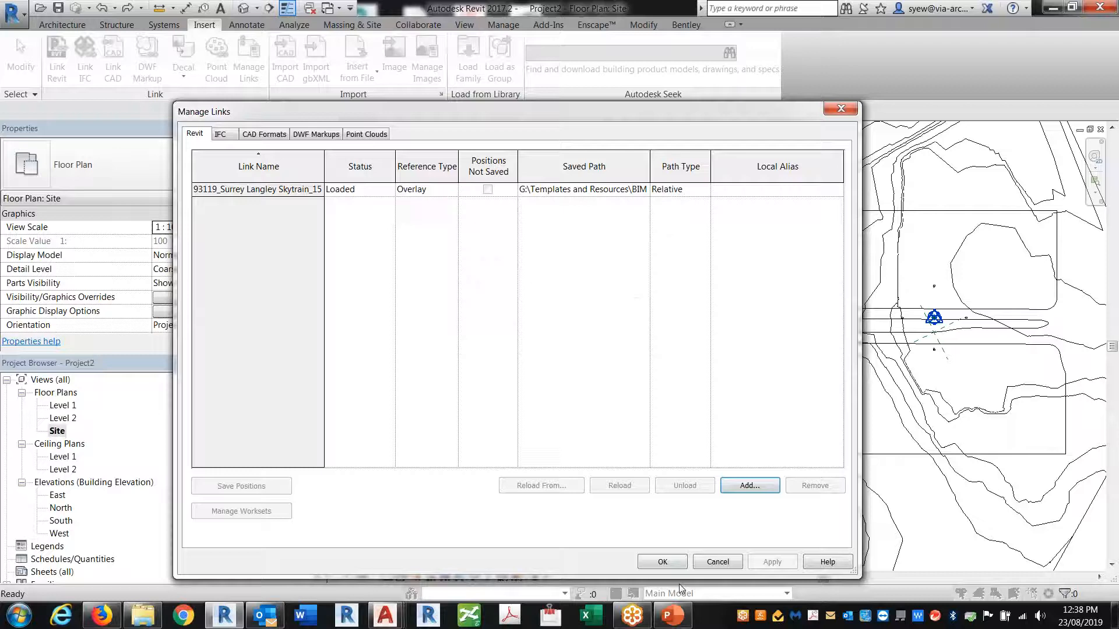
pyautogui.click(660, 560)
pyautogui.moveTo(733, 413); pyautogui.dragTo(639, 391, button='middle')
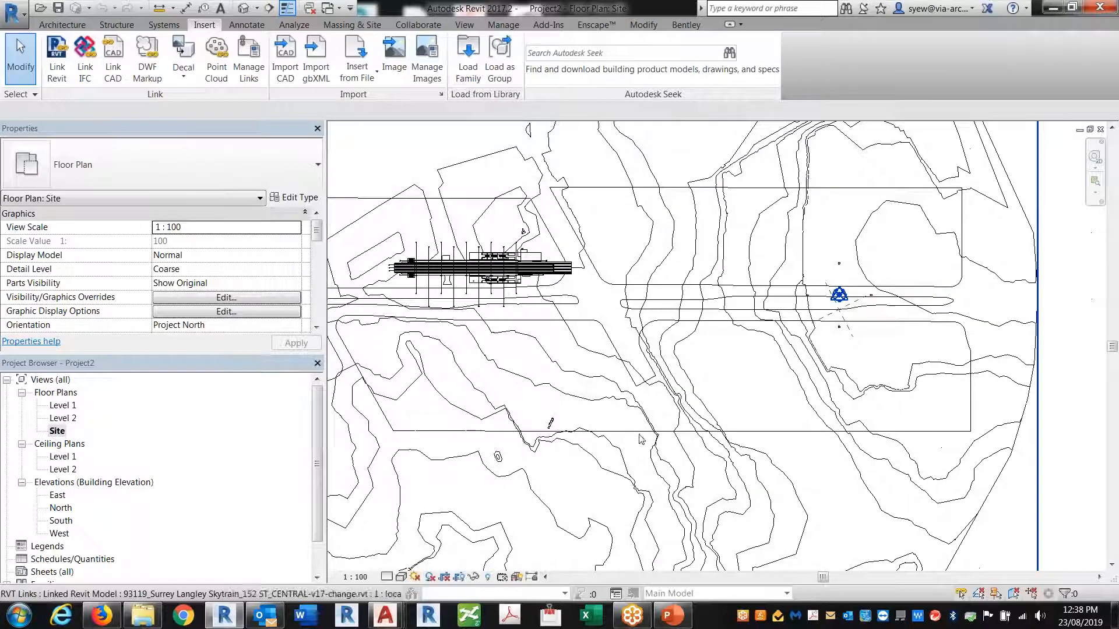
# Acquire shared coordinates from the Skytrain station link
pyautogui.click(549, 25)
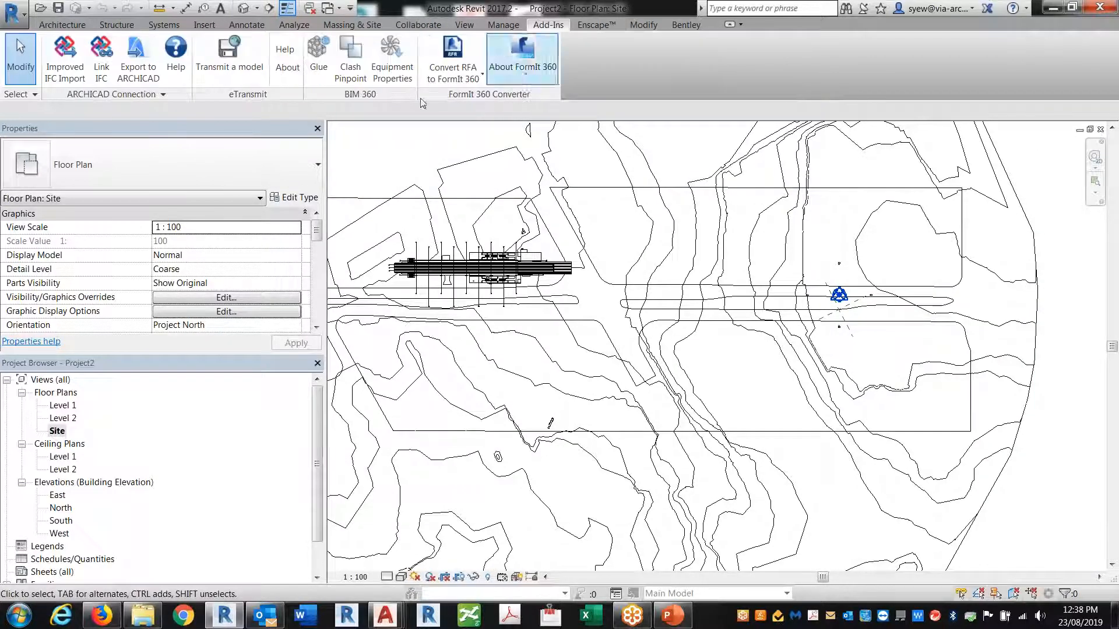
pyautogui.click(643, 24)
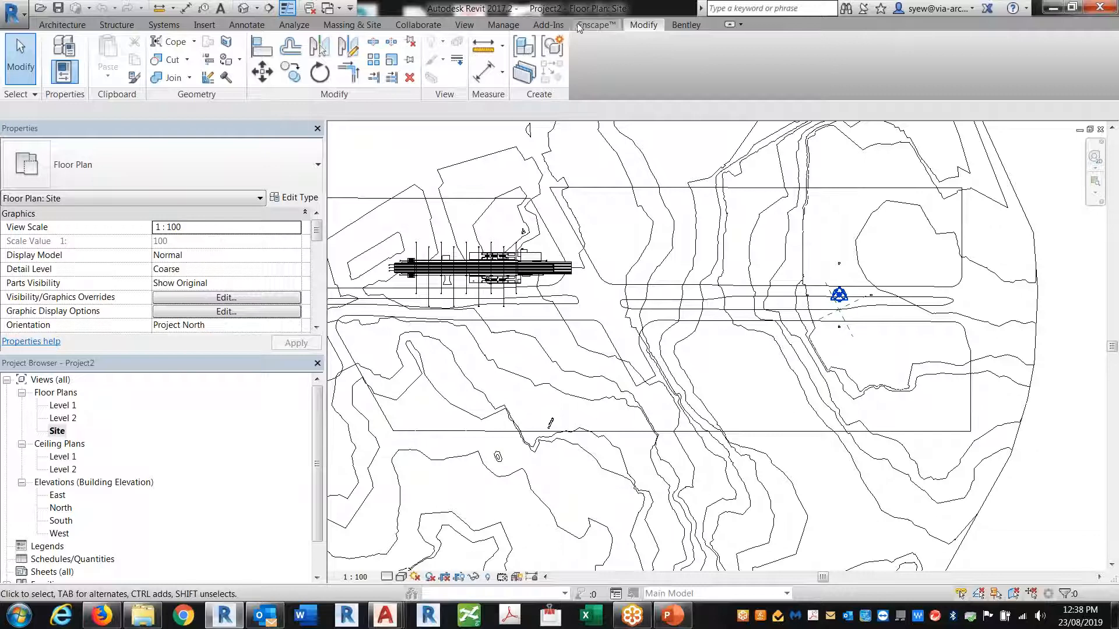
pyautogui.click(548, 24)
pyautogui.click(504, 24)
pyautogui.click(531, 59)
pyautogui.click(571, 79)
pyautogui.click(1019, 428)
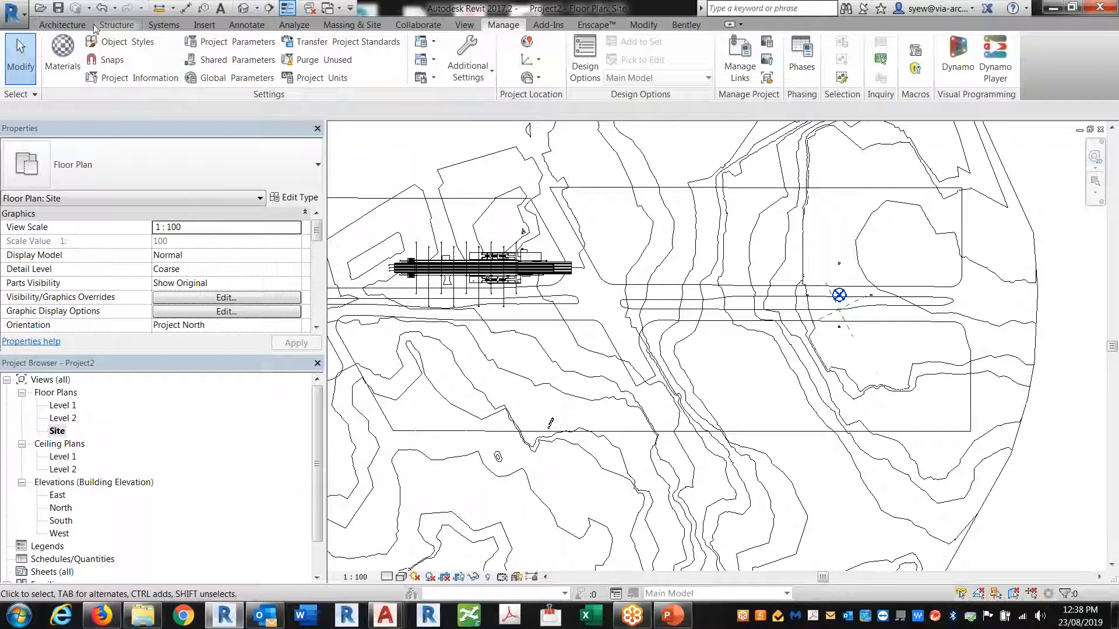
# Relink Civil Track.rvt with positioning set to Auto - By Shared Coordinates
pyautogui.click(204, 24)
pyautogui.click(59, 62)
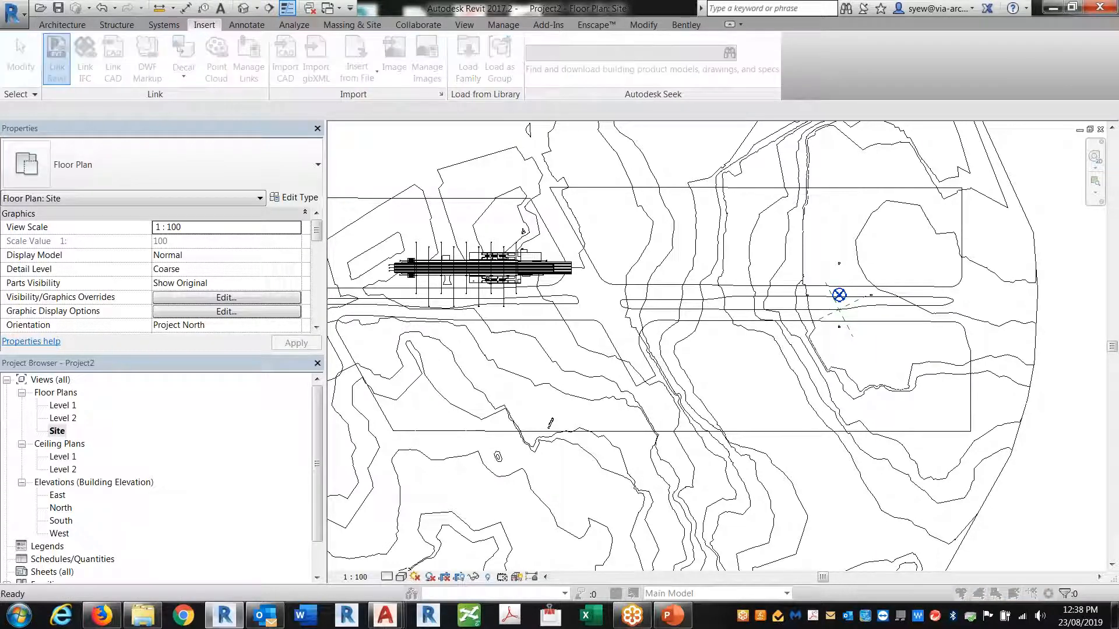
pyautogui.click(335, 146)
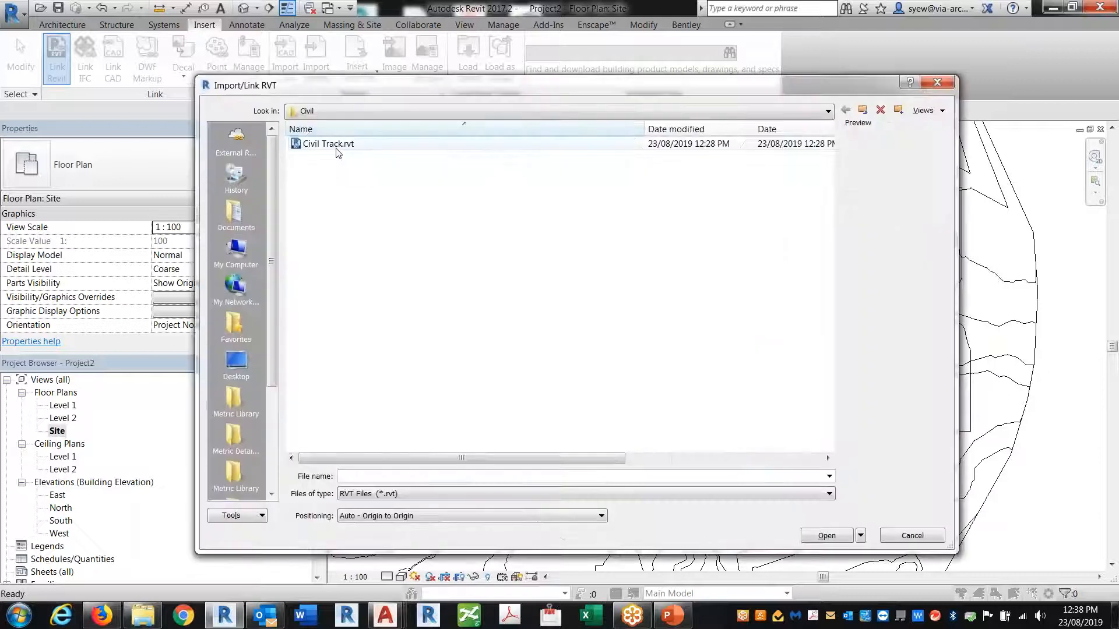
pyautogui.click(427, 516)
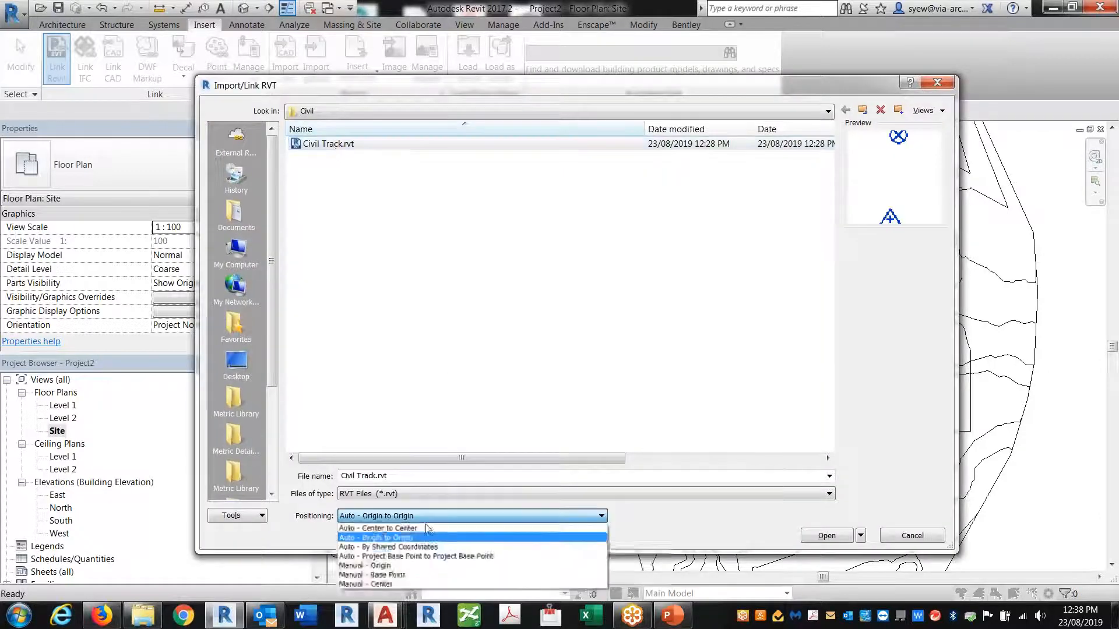
pyautogui.click(396, 547)
pyautogui.click(827, 536)
# Set Civil Track.rvt's display to By Linked View using its Floor Plan: Level 1
pyautogui.scroll(-6, 786, 362)
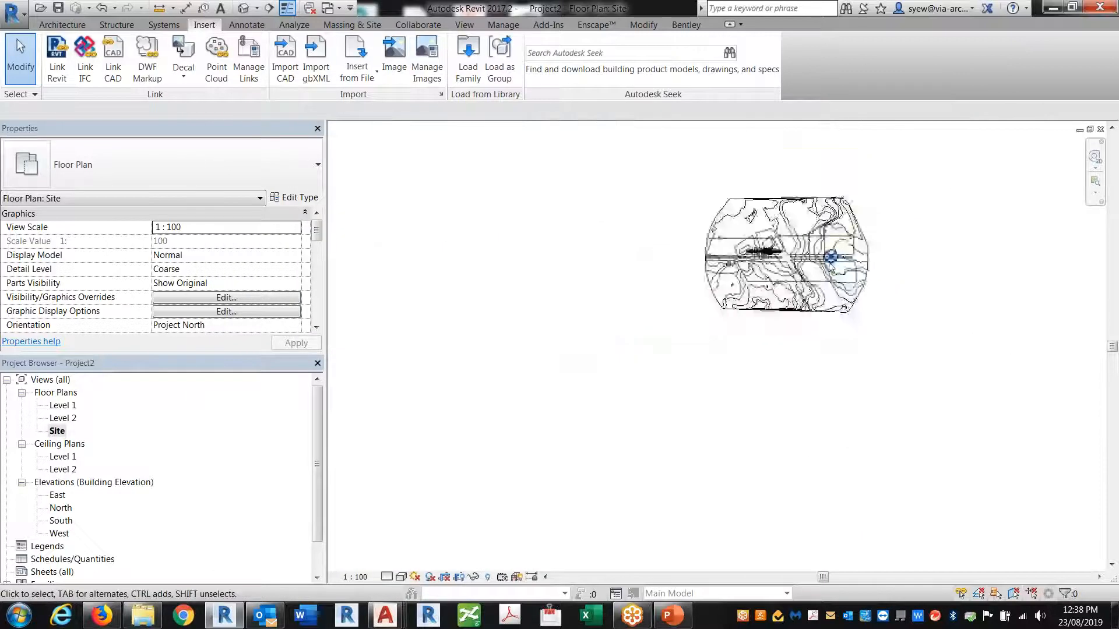
pyautogui.scroll(2, 855, 269)
pyautogui.press('v')
pyautogui.press('v')
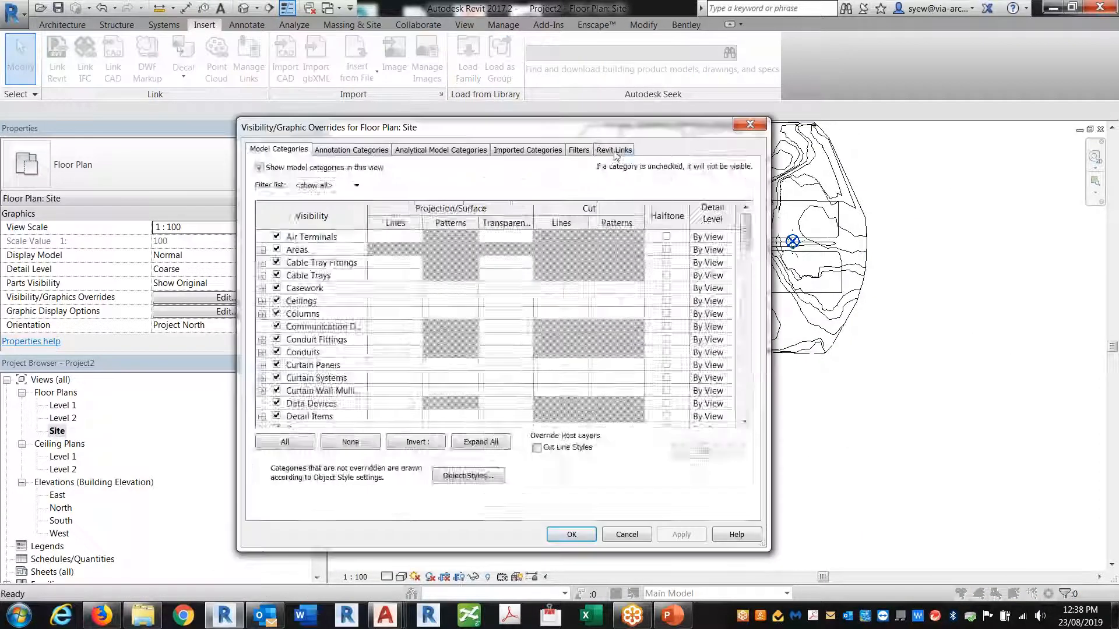
pyautogui.click(614, 148)
pyautogui.click(571, 228)
pyautogui.click(555, 227)
pyautogui.click(375, 171)
pyautogui.click(593, 540)
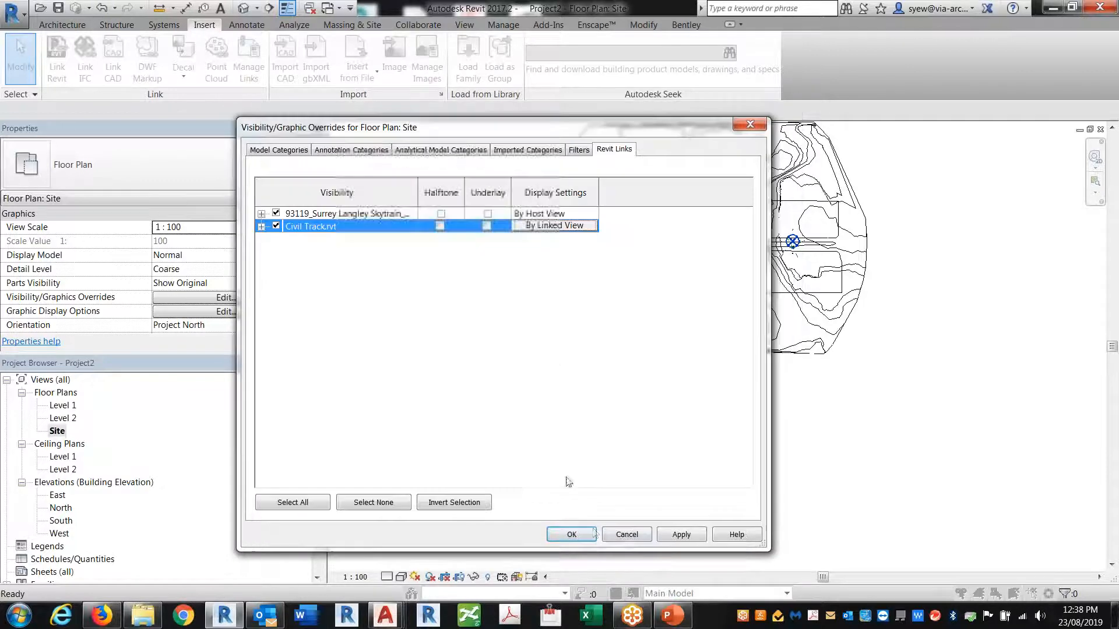
pyautogui.click(574, 532)
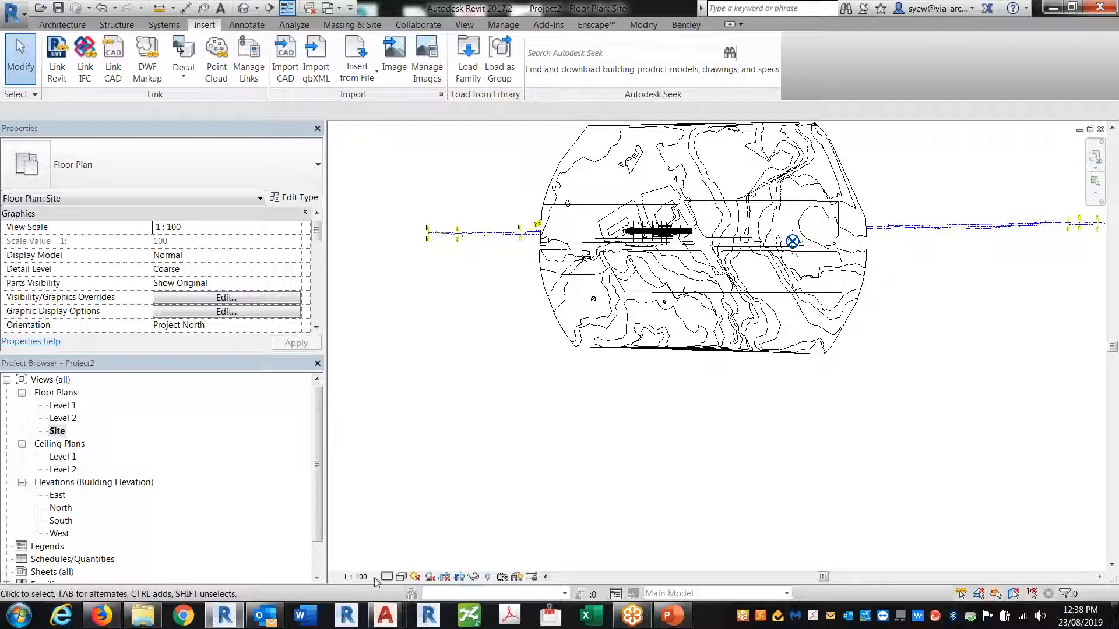
# Switch the site plan to Wireframe and select the Civil Track link to check its Shared Site
pyautogui.click(401, 577)
pyautogui.click(414, 487)
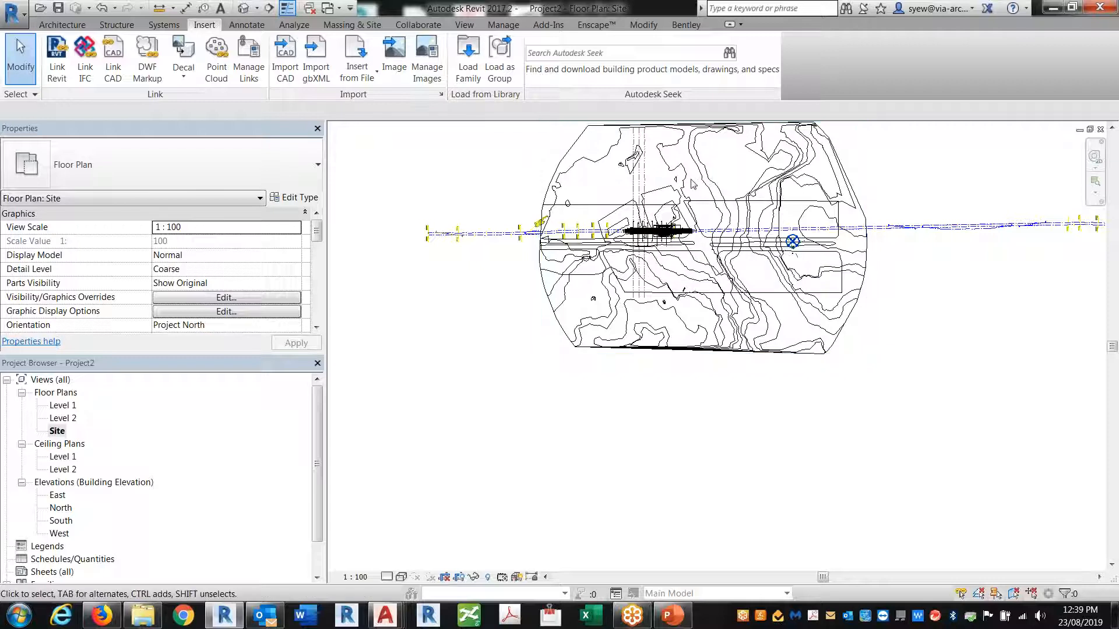
pyautogui.scroll(-3, 774, 327)
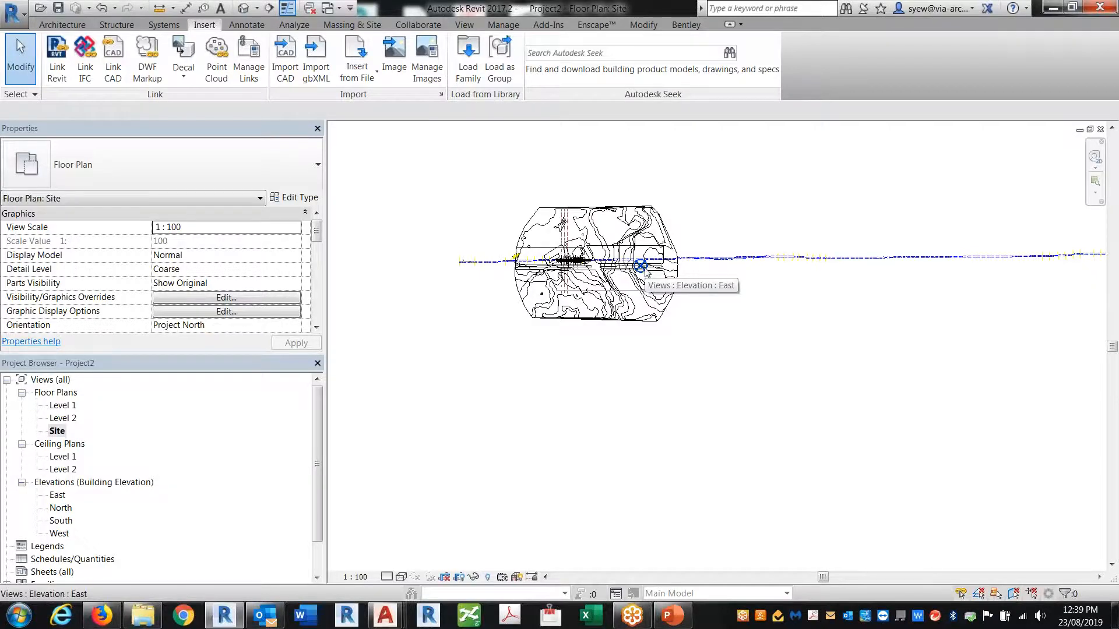
pyautogui.scroll(5, 644, 271)
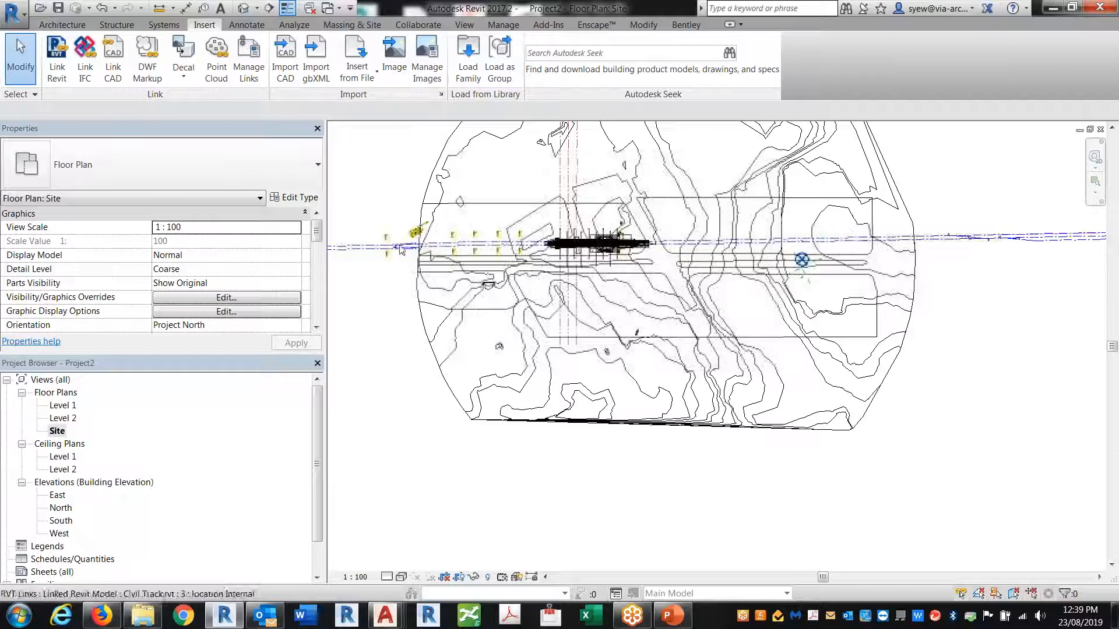
pyautogui.click(389, 249)
pyautogui.moveTo(327, 268); pyautogui.dragTo(483, 292, button='middle')
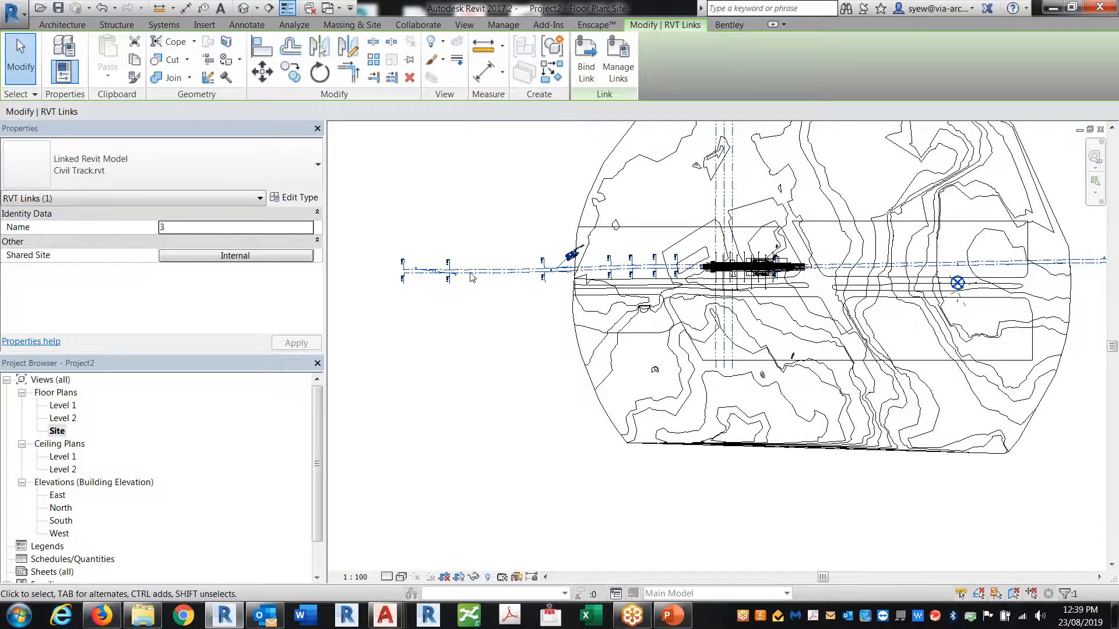
# Inspect the 200+000 and 200+400 stations and check the Skytrain station link's alignment
pyautogui.scroll(5, 376, 263)
pyautogui.scroll(3, 506, 303)
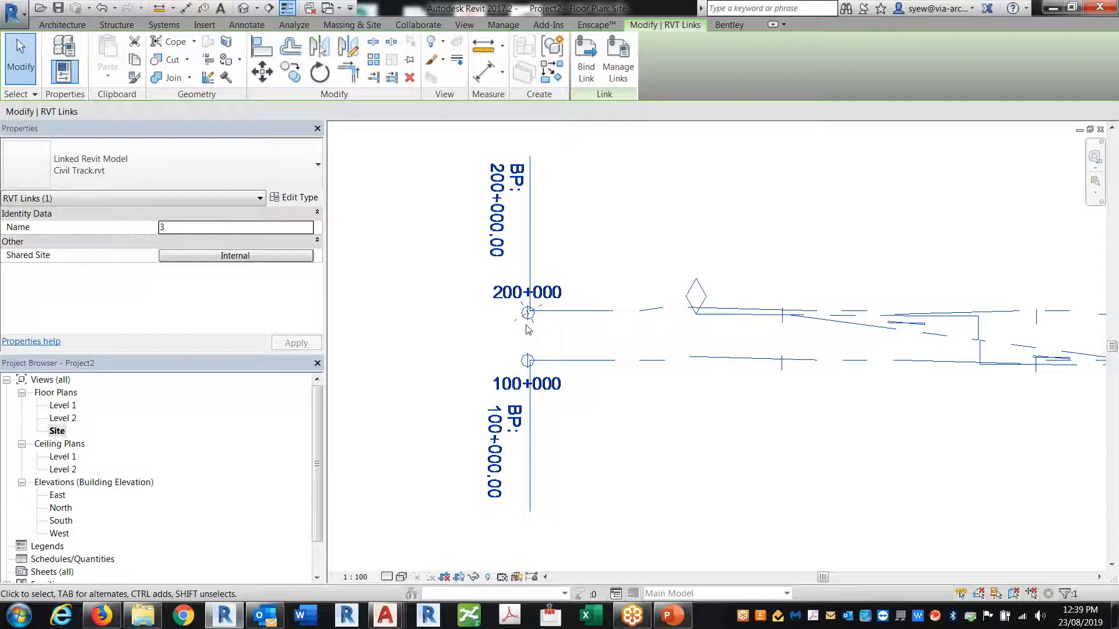
pyautogui.scroll(4, 528, 330)
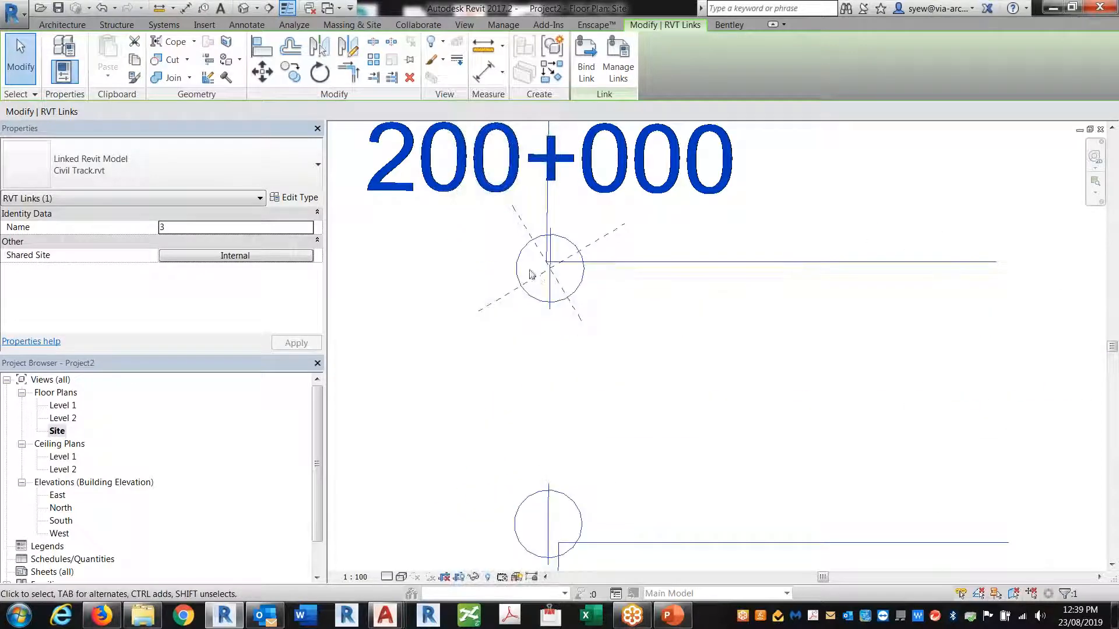
pyautogui.scroll(-5, 372, 306)
pyautogui.scroll(-3, 369, 304)
pyautogui.scroll(-2, 437, 321)
pyautogui.moveTo(696, 329); pyautogui.dragTo(264, 361, button='middle')
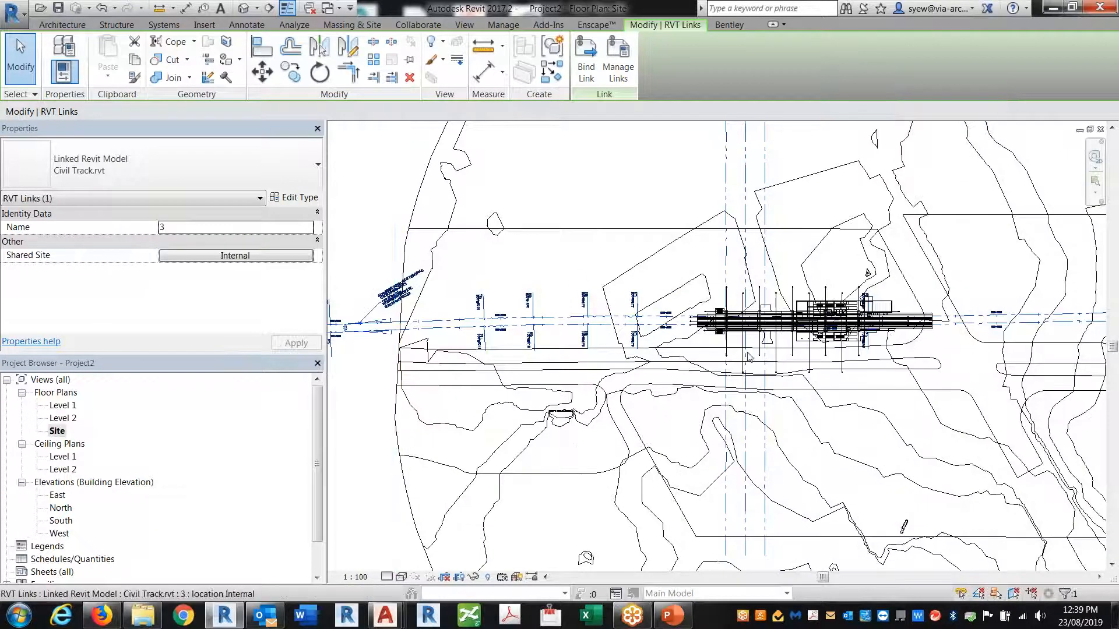
pyautogui.scroll(5, 746, 260)
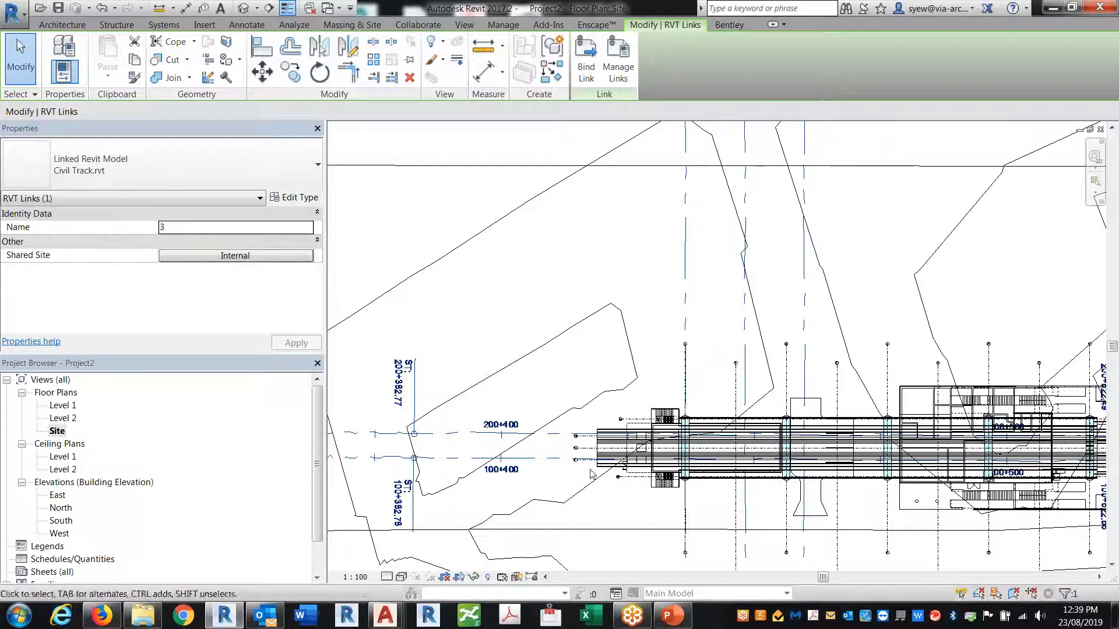
pyautogui.scroll(4, 452, 494)
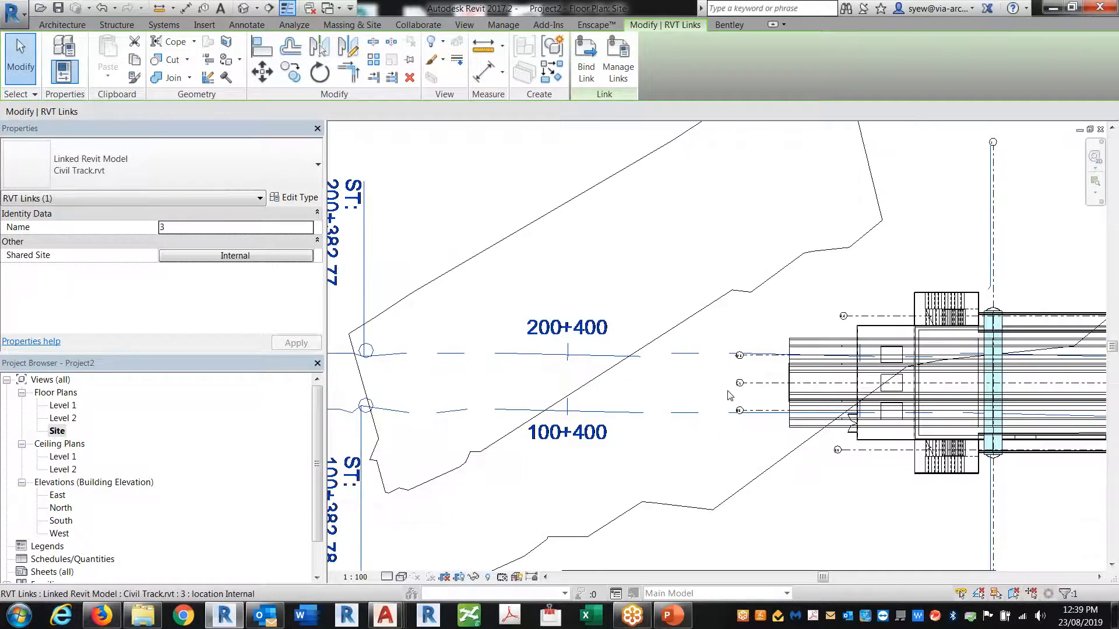
pyautogui.scroll(-6, 728, 395)
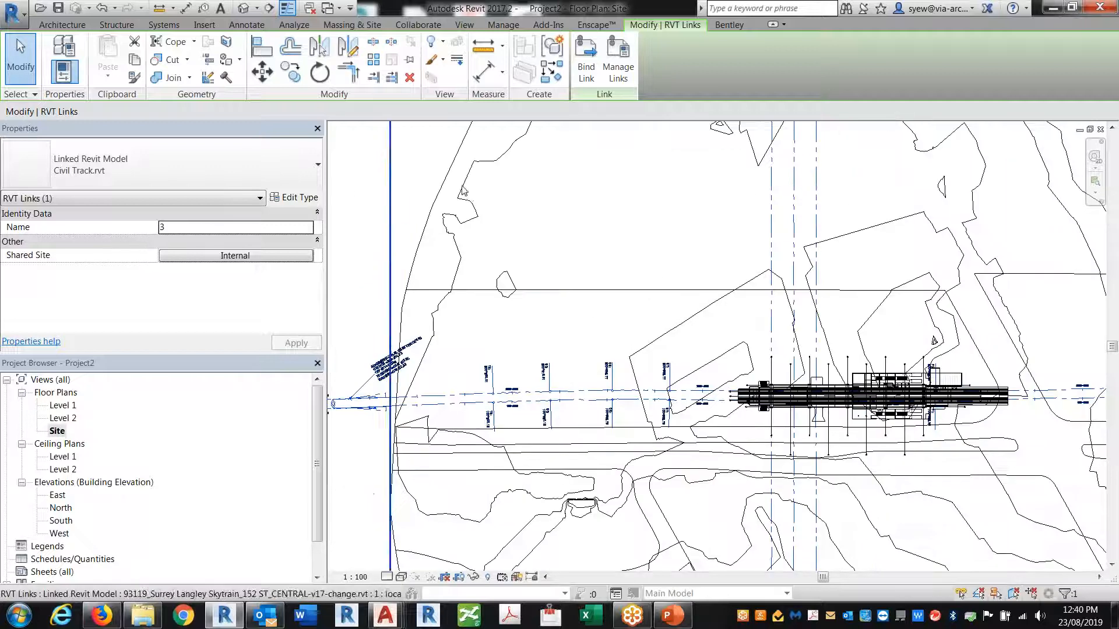
pyautogui.scroll(-2, 463, 190)
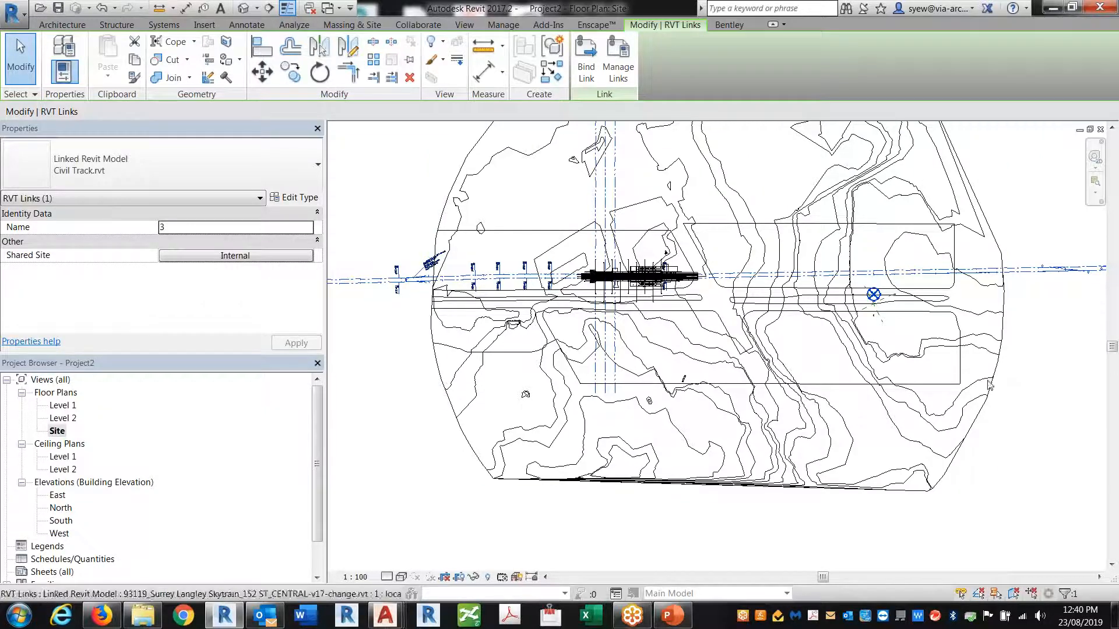
pyautogui.click(1019, 457)
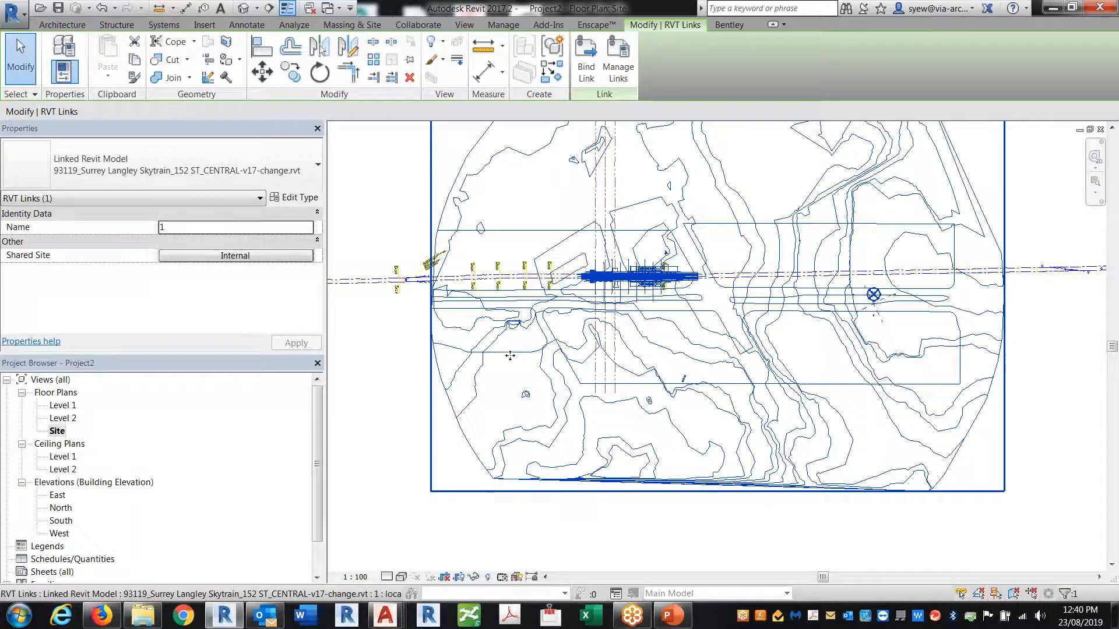
pyautogui.moveTo(434, 291); pyautogui.dragTo(654, 285, button='middle')
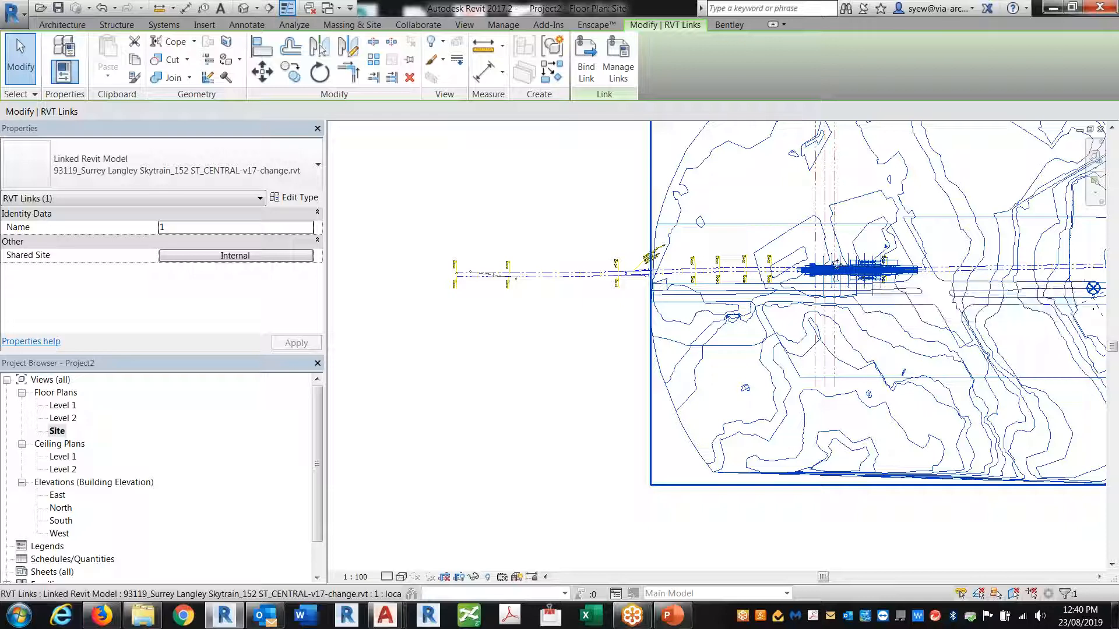
# Select the Civil Track link and open its Shared Site 'Internal' choice
pyautogui.click(465, 362)
pyautogui.click(541, 277)
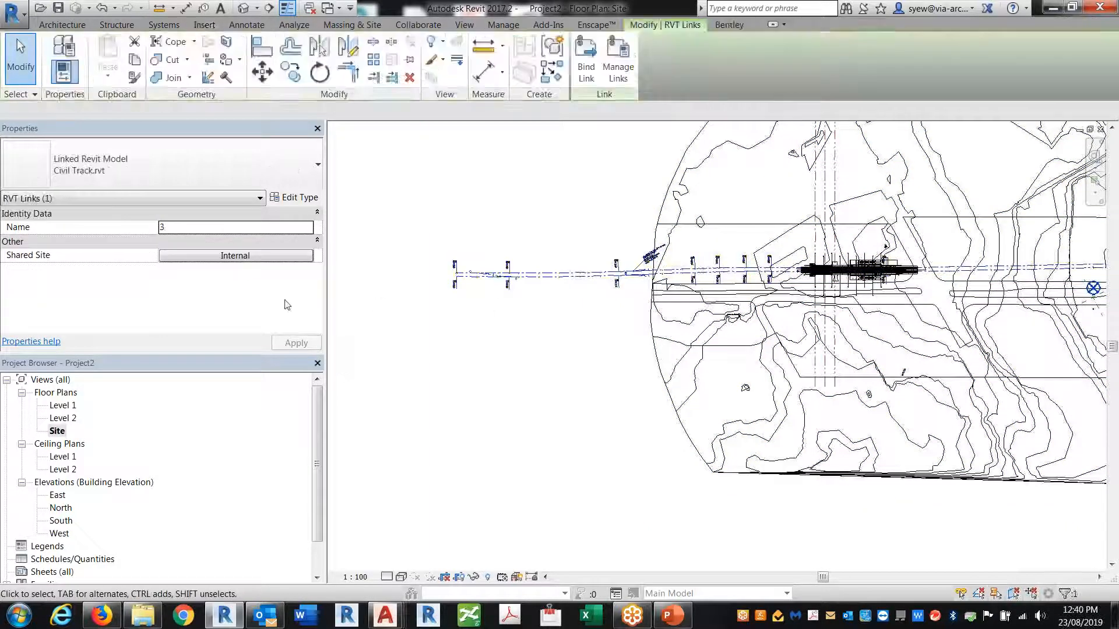
pyautogui.click(242, 258)
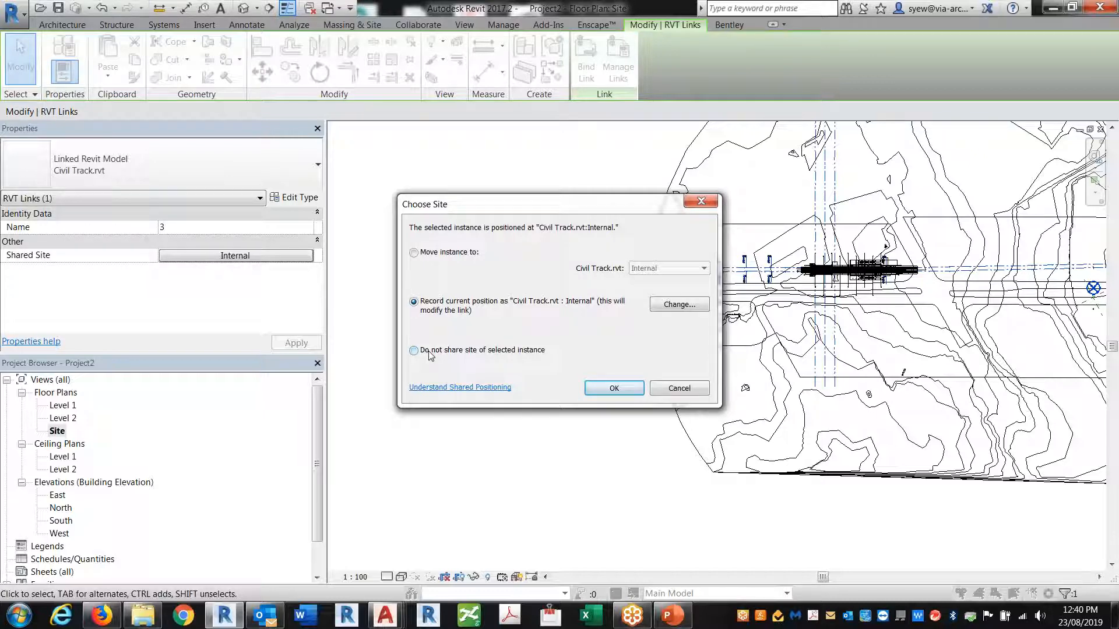
pyautogui.click(466, 350)
pyautogui.click(609, 389)
pyautogui.scroll(-2, 482, 362)
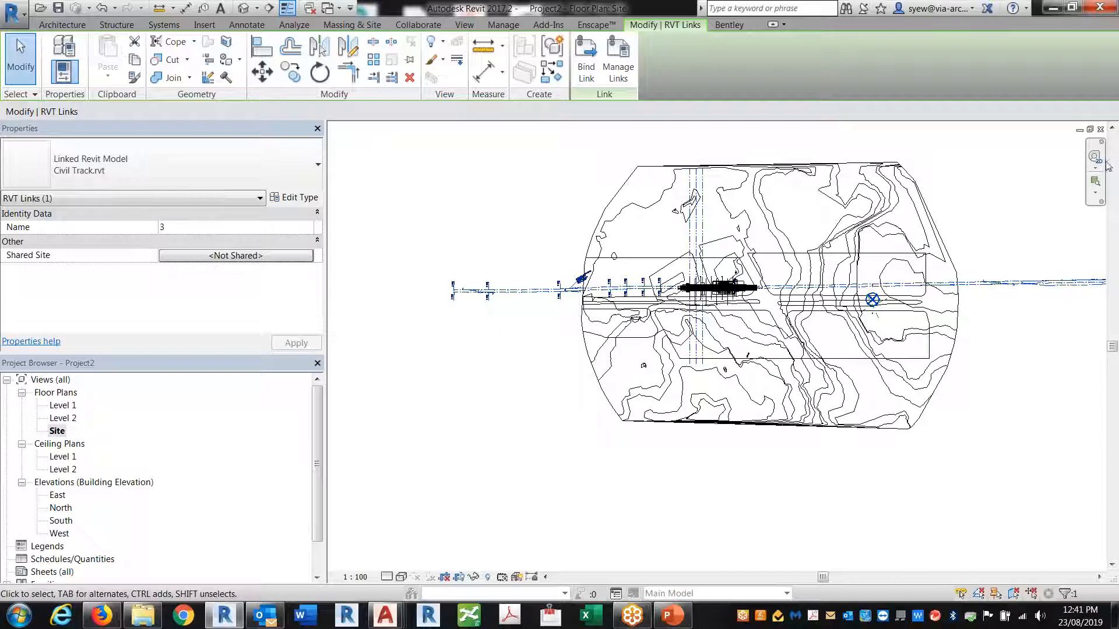
pyautogui.click(233, 257)
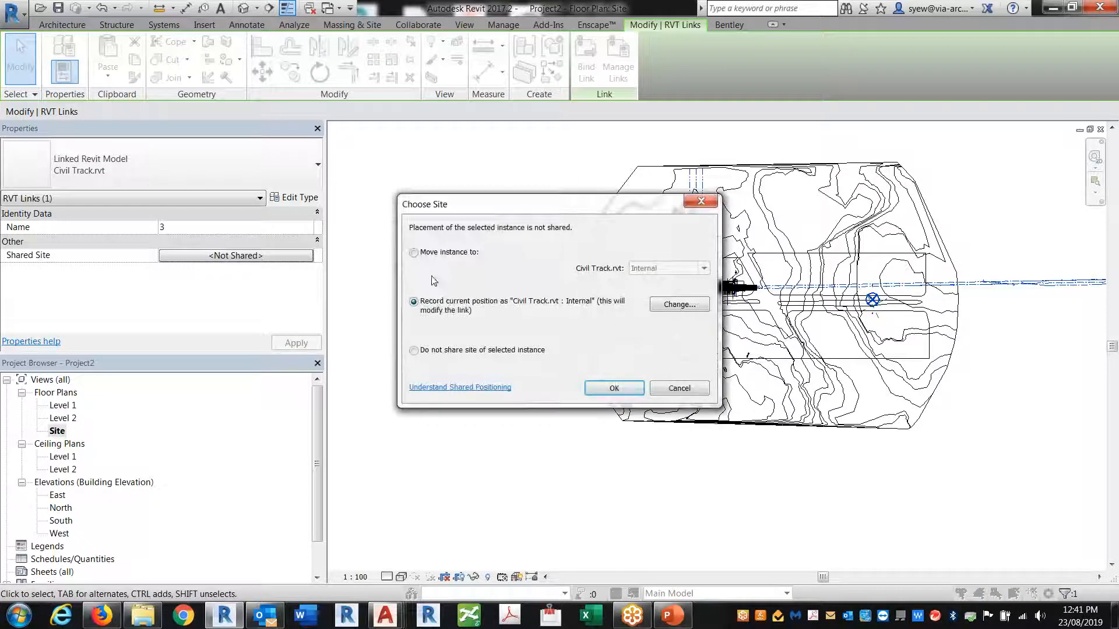
pyautogui.click(667, 390)
pyautogui.click(609, 457)
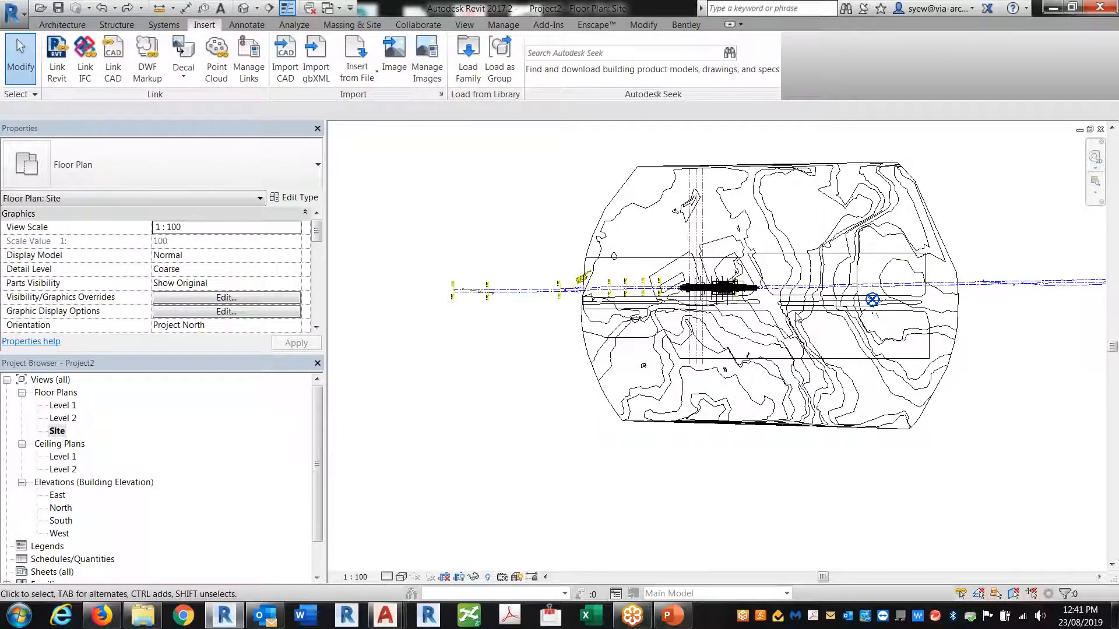
# Remove both model links and zoom the plan to fit
pyautogui.click(249, 58)
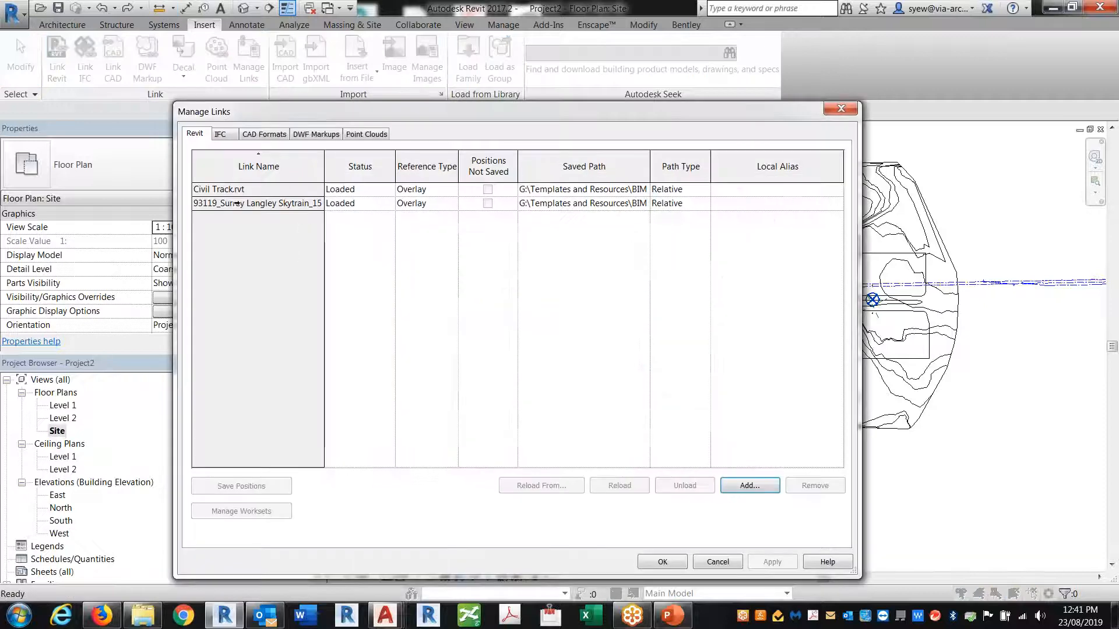
pyautogui.click(235, 204)
pyautogui.keyDown('ctrl'); pyautogui.click(240, 190); pyautogui.keyUp('ctrl')
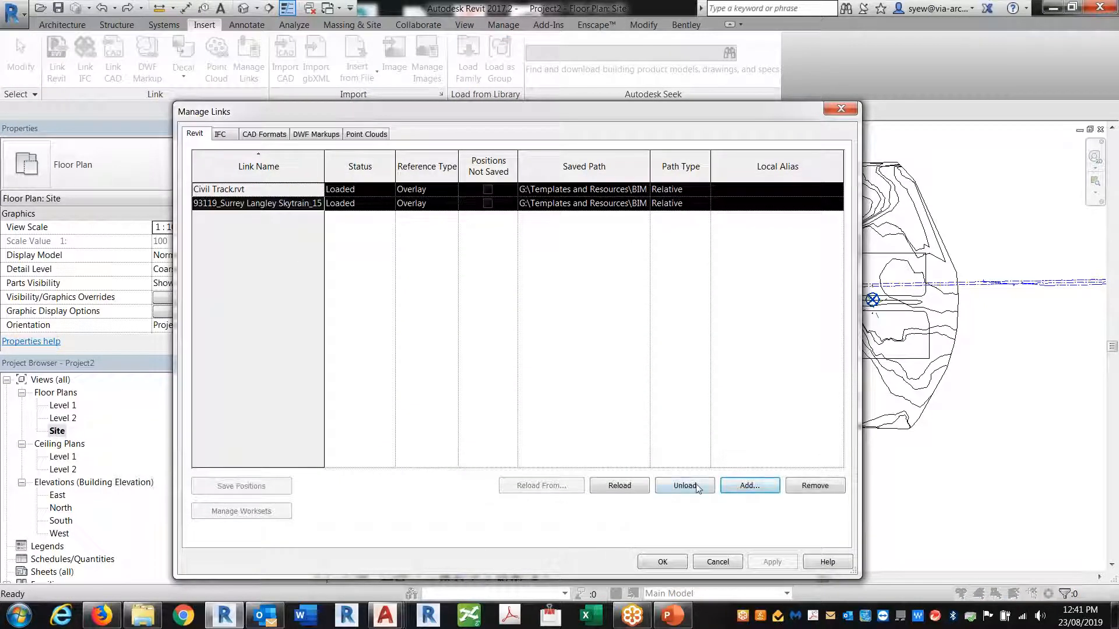
pyautogui.click(788, 488)
pyautogui.click(602, 330)
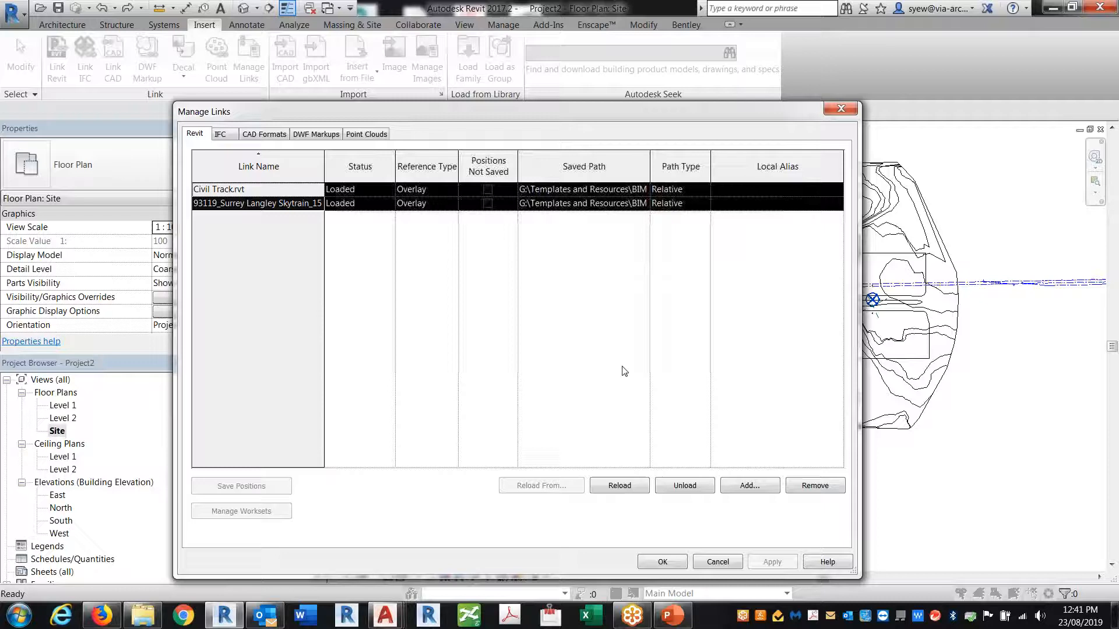
pyautogui.click(664, 563)
pyautogui.press('z')
pyautogui.press('f')
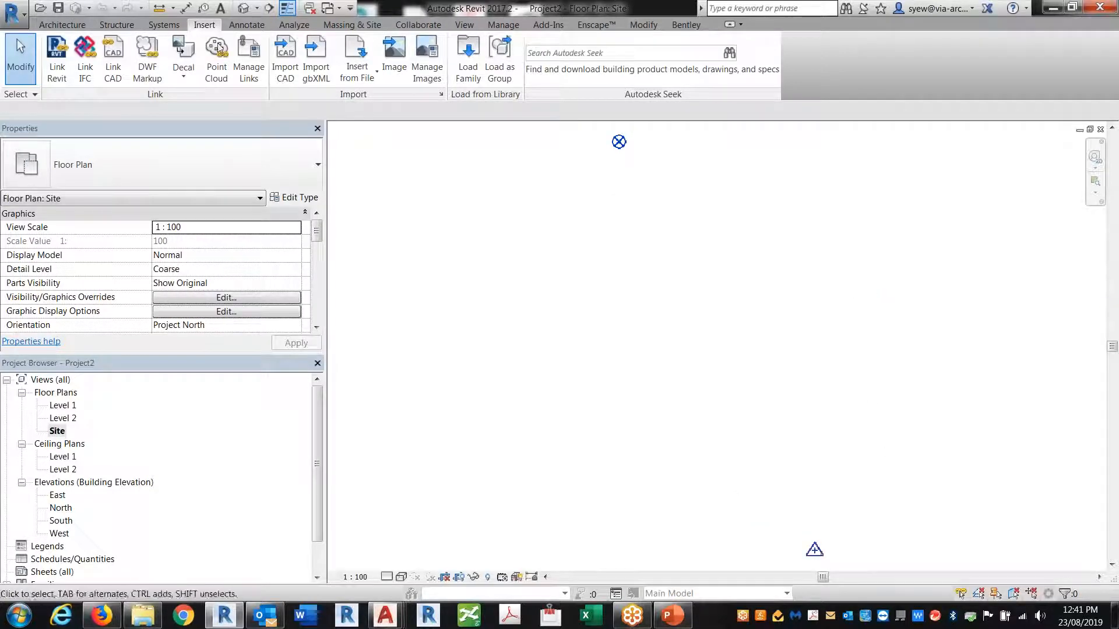
# Link Reset Shared Coordinate.rvt from the Samples folder, positioned Auto - Origin to Origin
pyautogui.click(57, 61)
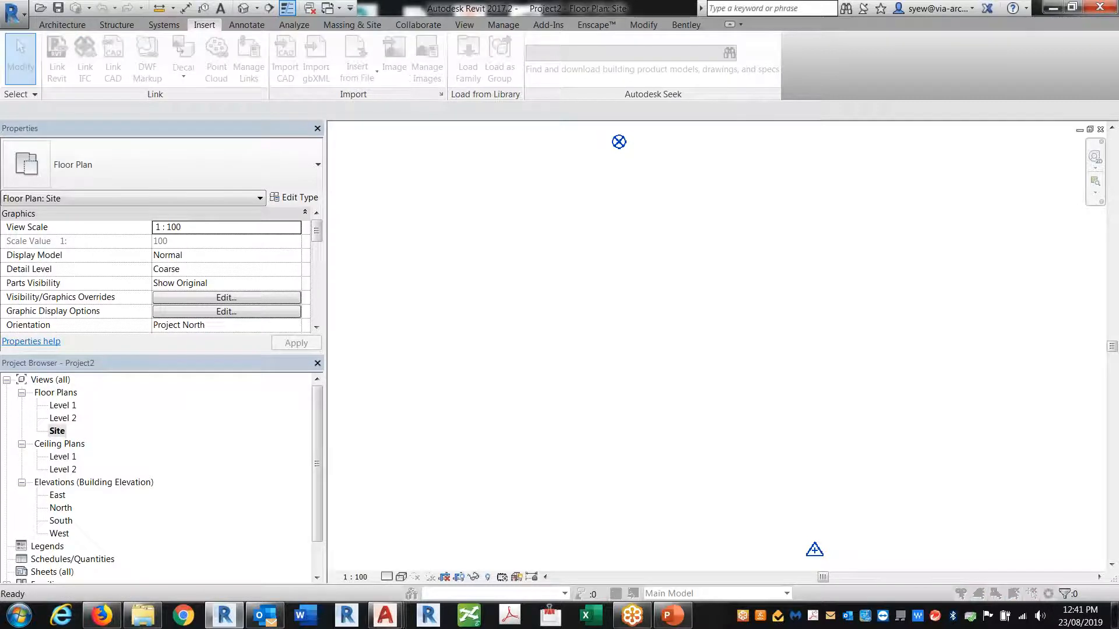
pyautogui.click(864, 110)
pyautogui.click(336, 172)
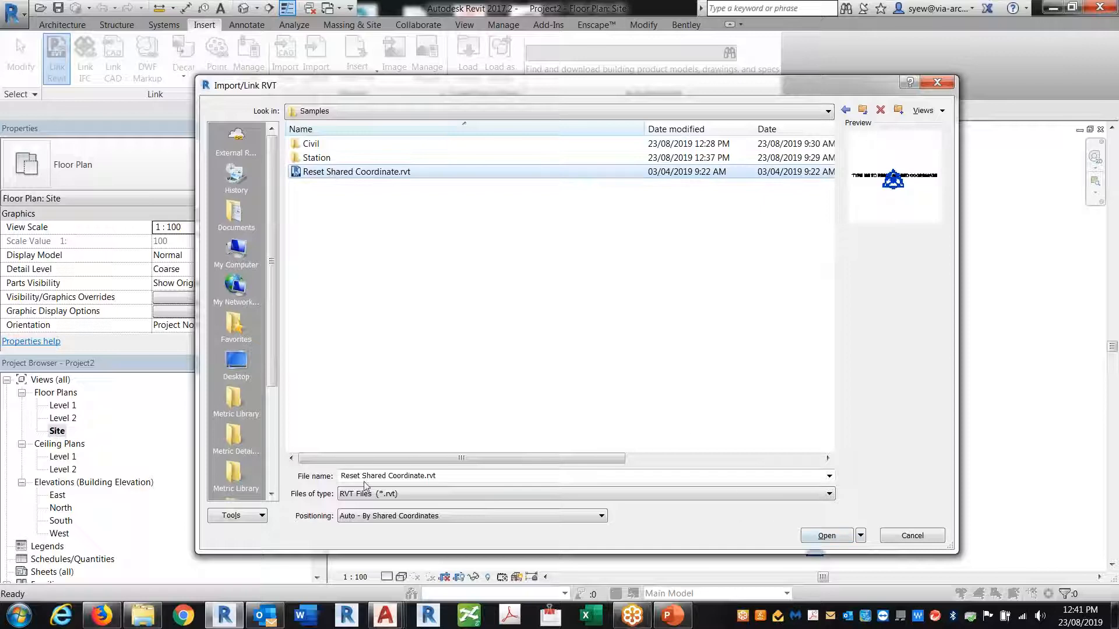
pyautogui.click(387, 517)
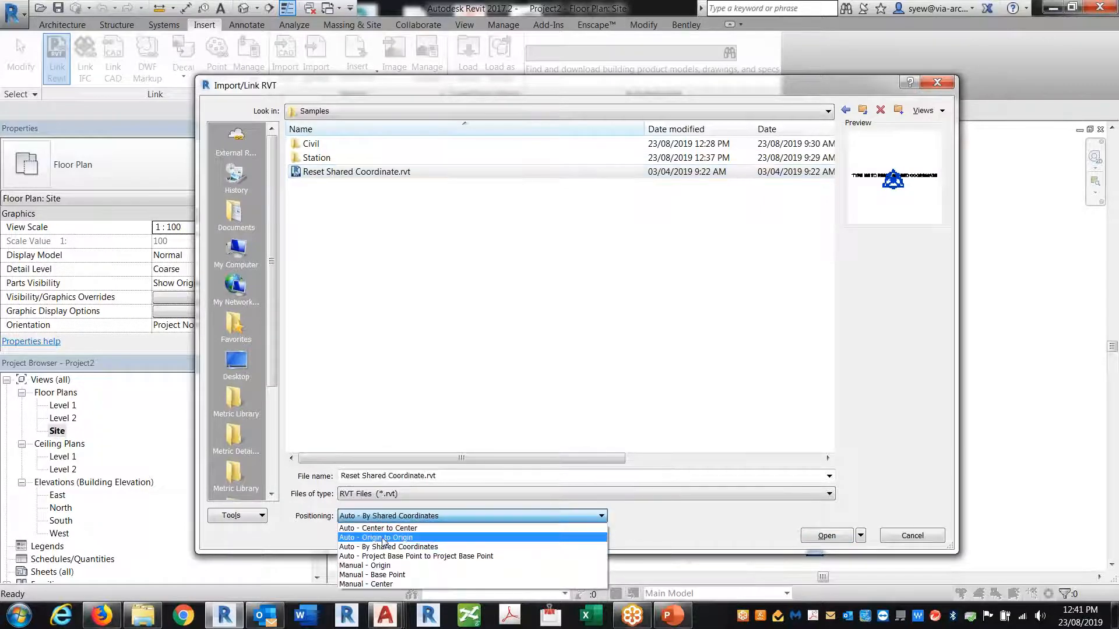
pyautogui.click(383, 537)
pyautogui.click(826, 535)
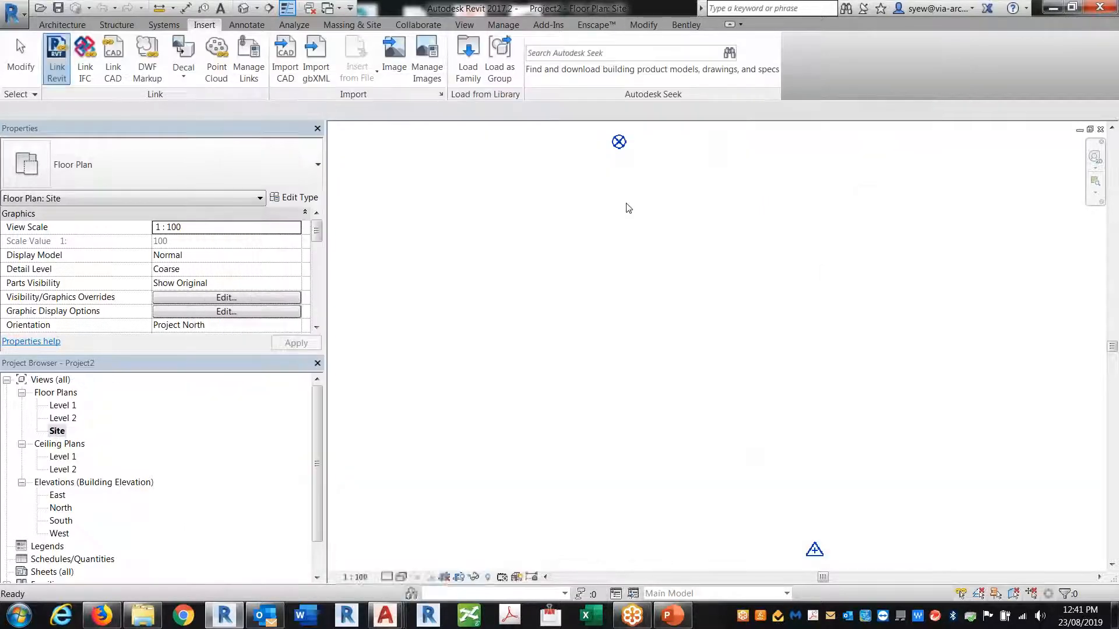
# Acquire shared coordinates from the linked reset file's text
pyautogui.click(250, 11)
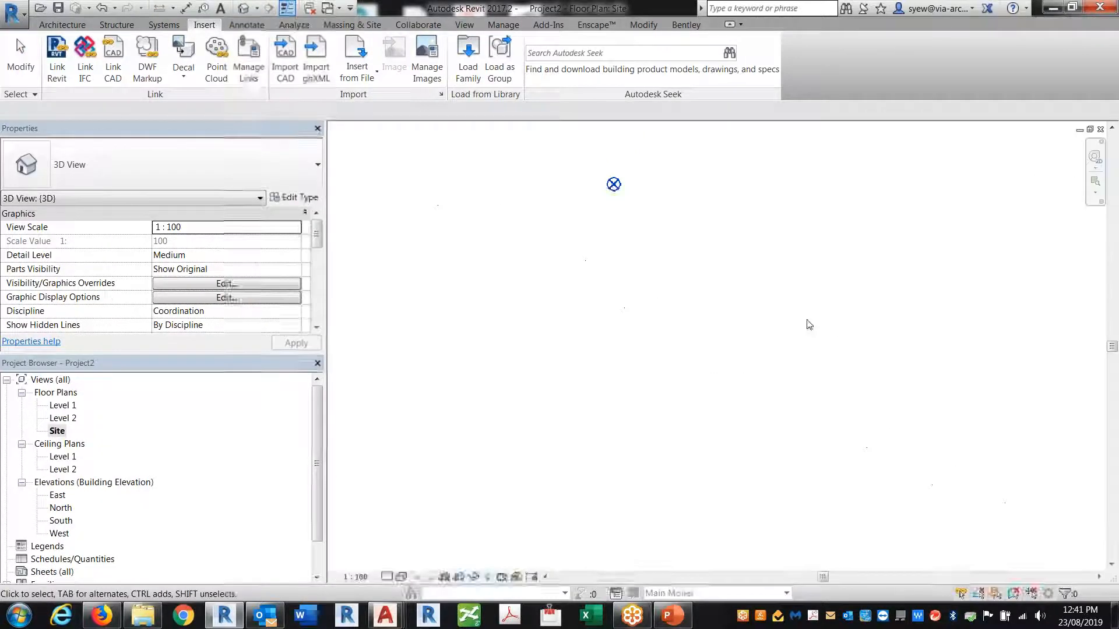
pyautogui.scroll(10, 628, 185)
pyautogui.scroll(7, 594, 206)
pyautogui.moveTo(612, 221); pyautogui.dragTo(651, 307, button='middle')
pyautogui.scroll(2, 571, 265)
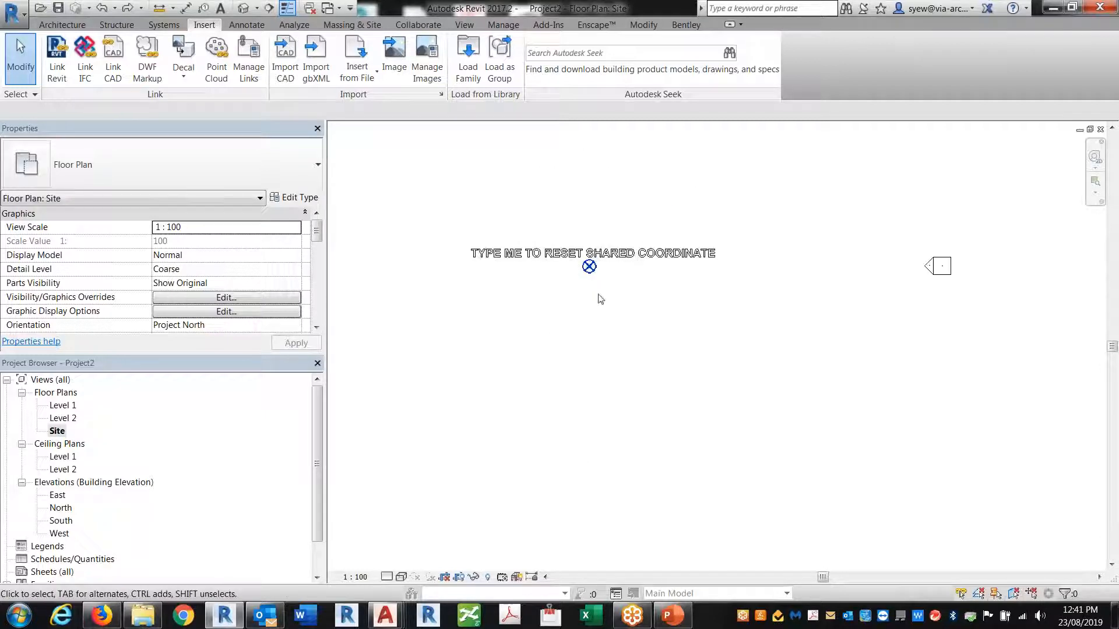
pyautogui.click(506, 25)
pyautogui.click(531, 63)
pyautogui.click(574, 84)
pyautogui.click(641, 256)
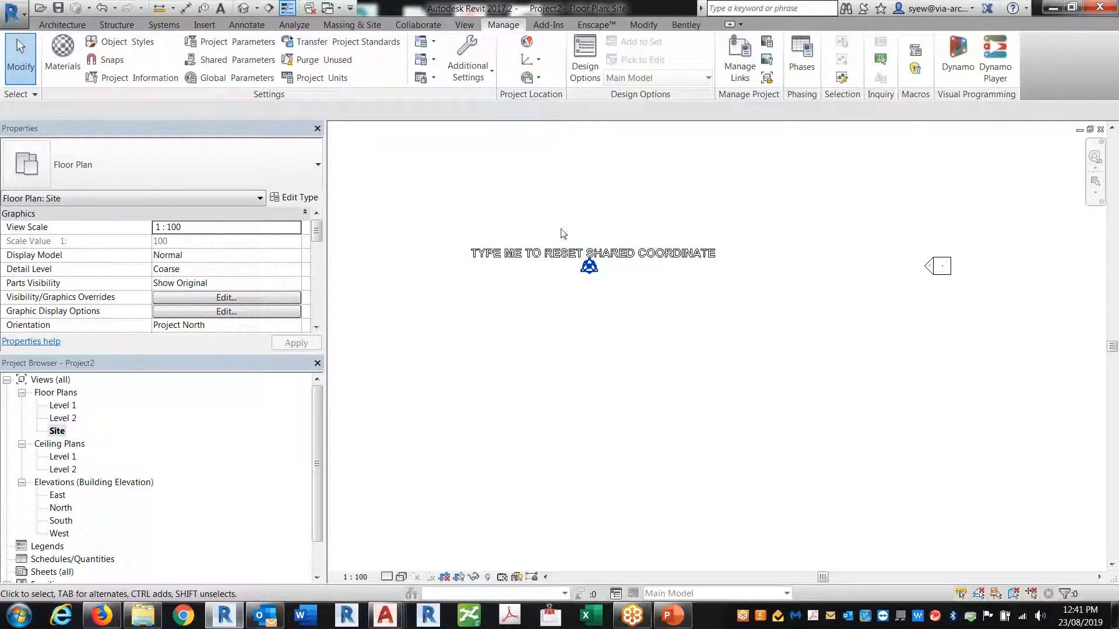
pyautogui.moveTo(612, 307); pyautogui.dragTo(572, 264)
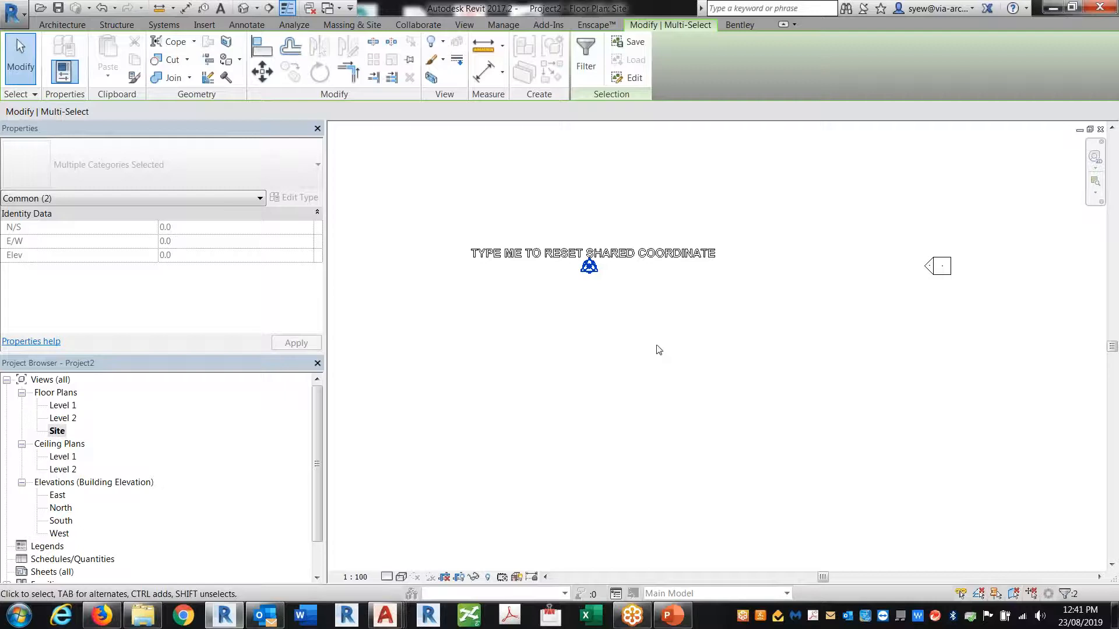
pyautogui.scroll(3, 578, 285)
pyautogui.moveTo(520, 360); pyautogui.dragTo(765, 154)
pyautogui.click(592, 241)
pyautogui.click(593, 245)
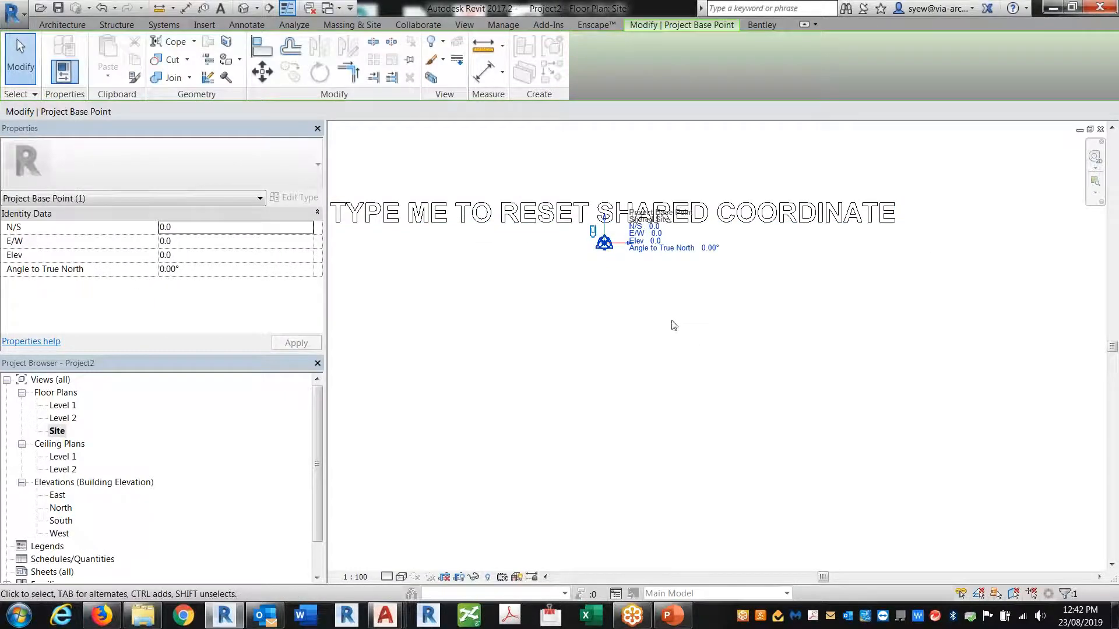
pyautogui.scroll(4, 580, 243)
pyautogui.click(603, 257)
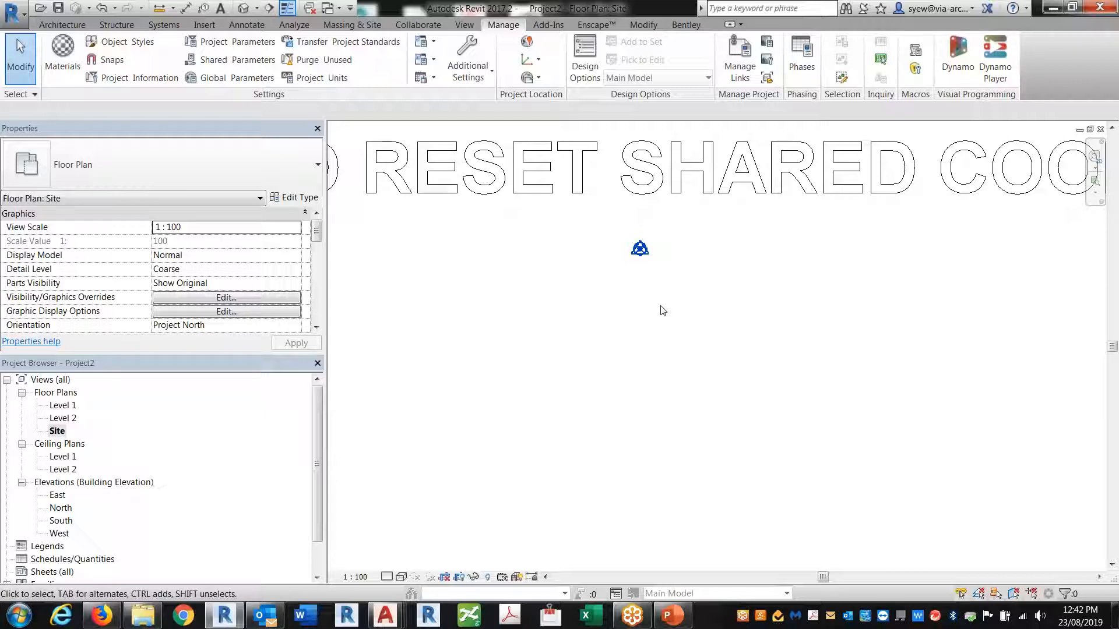
# Close the Site and Level 1 views and discard Project2's changes without saving
pyautogui.click(1100, 129)
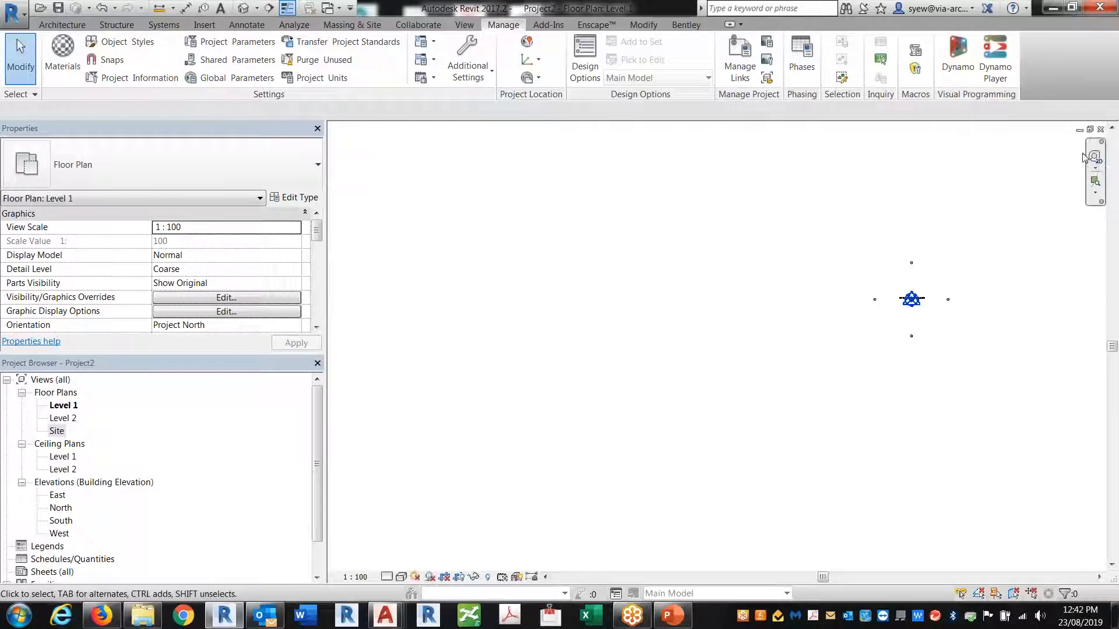
pyautogui.click(1100, 130)
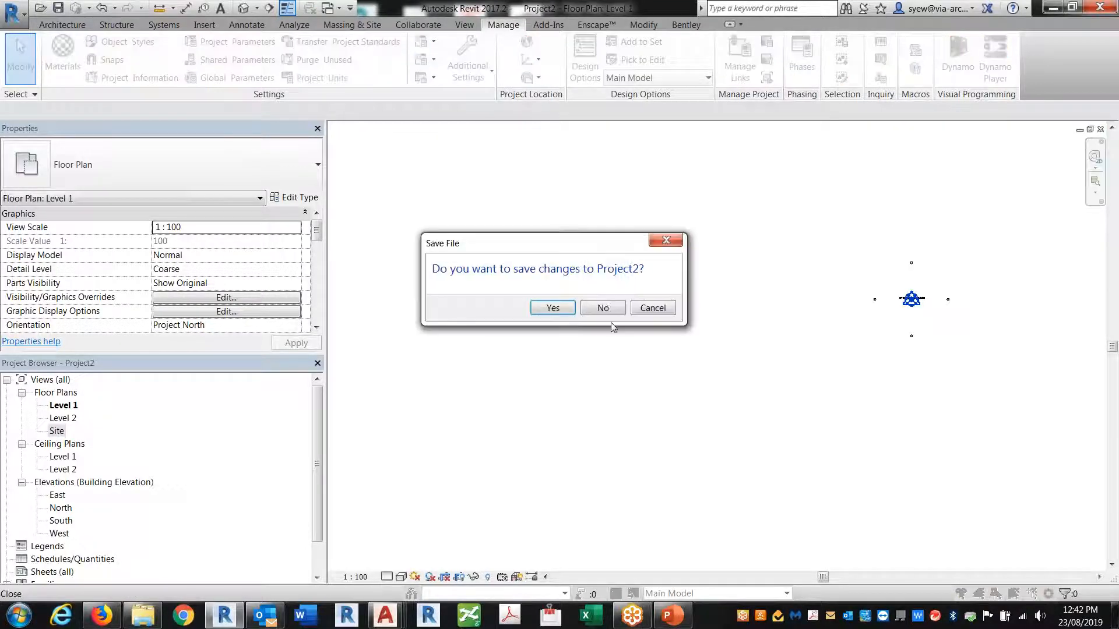
pyautogui.click(606, 306)
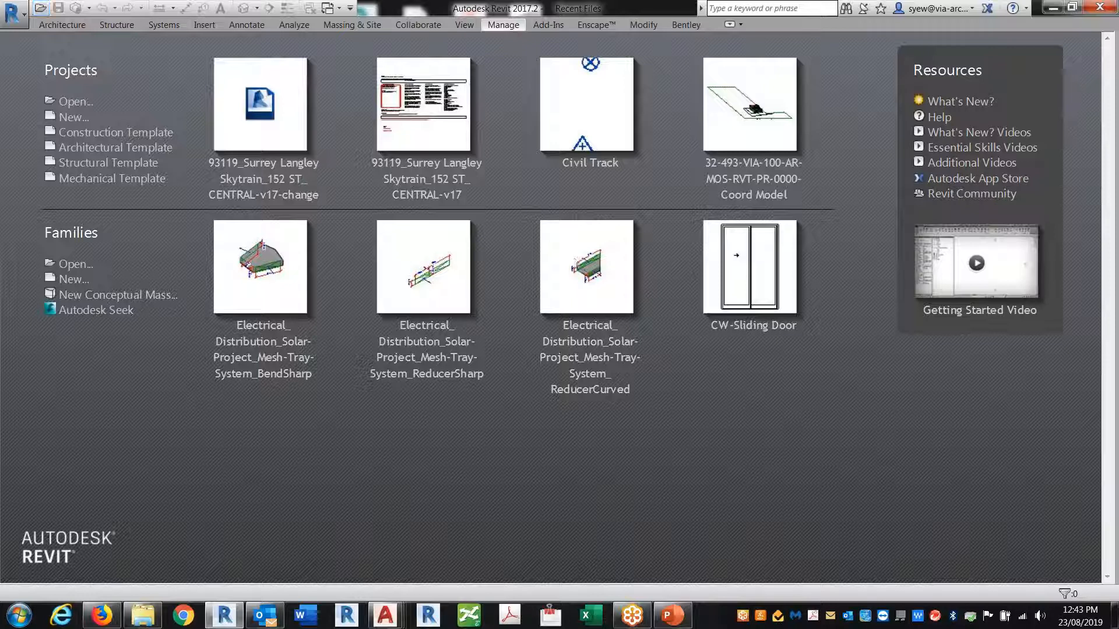
# In the Open dialog, browse from Desktop through Shortcut into the 85817-01-Centerm project folder
pyautogui.click(40, 8)
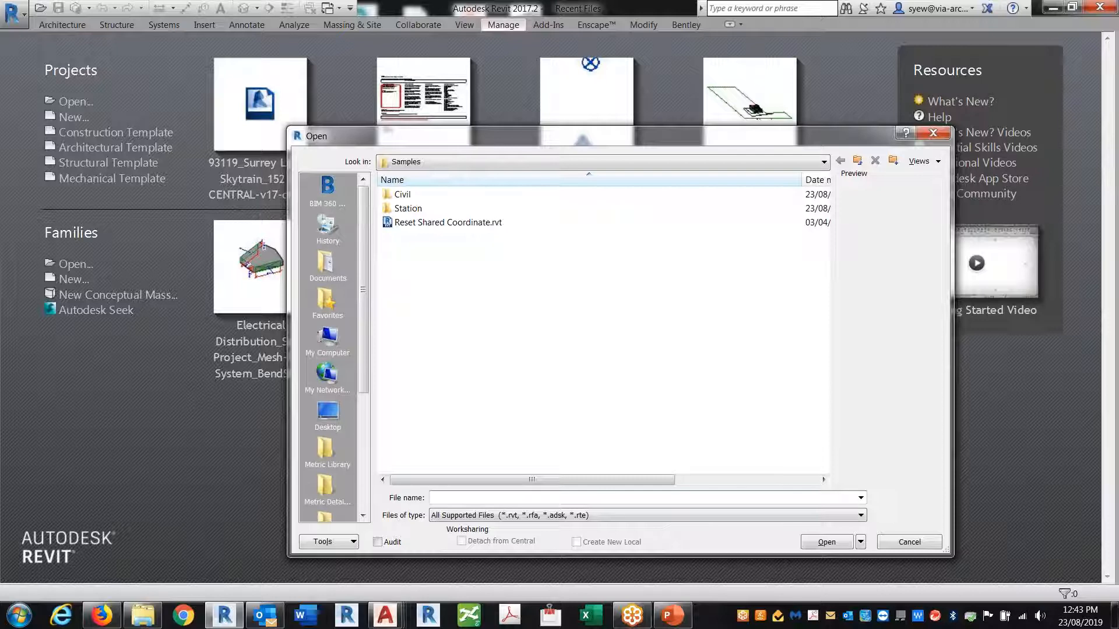
pyautogui.click(327, 411)
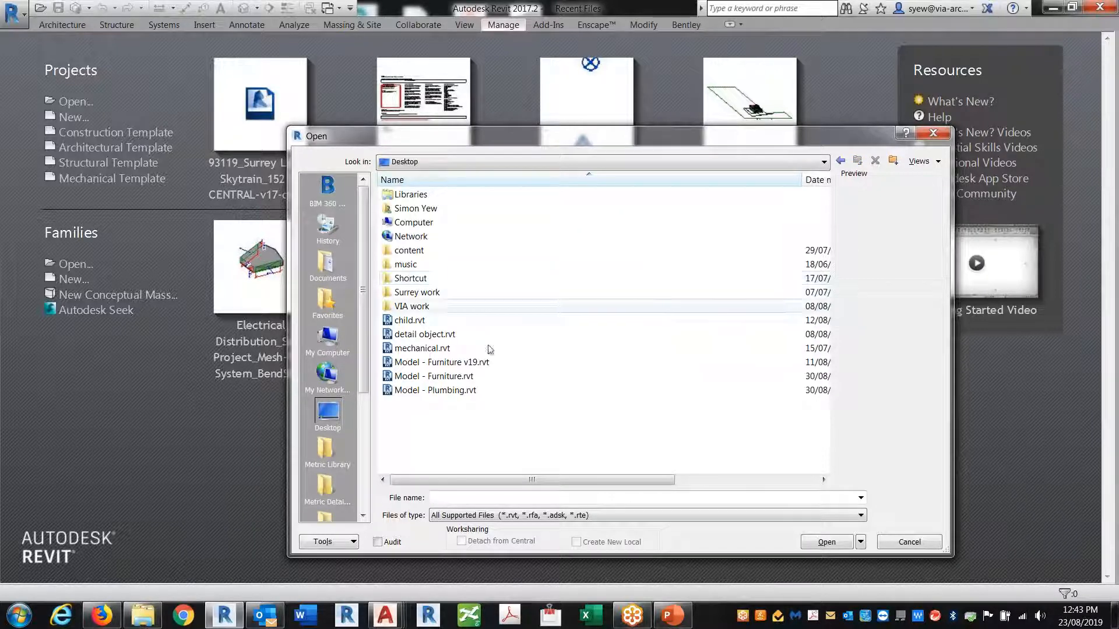
pyautogui.click(423, 281)
pyautogui.doubleClick(423, 282)
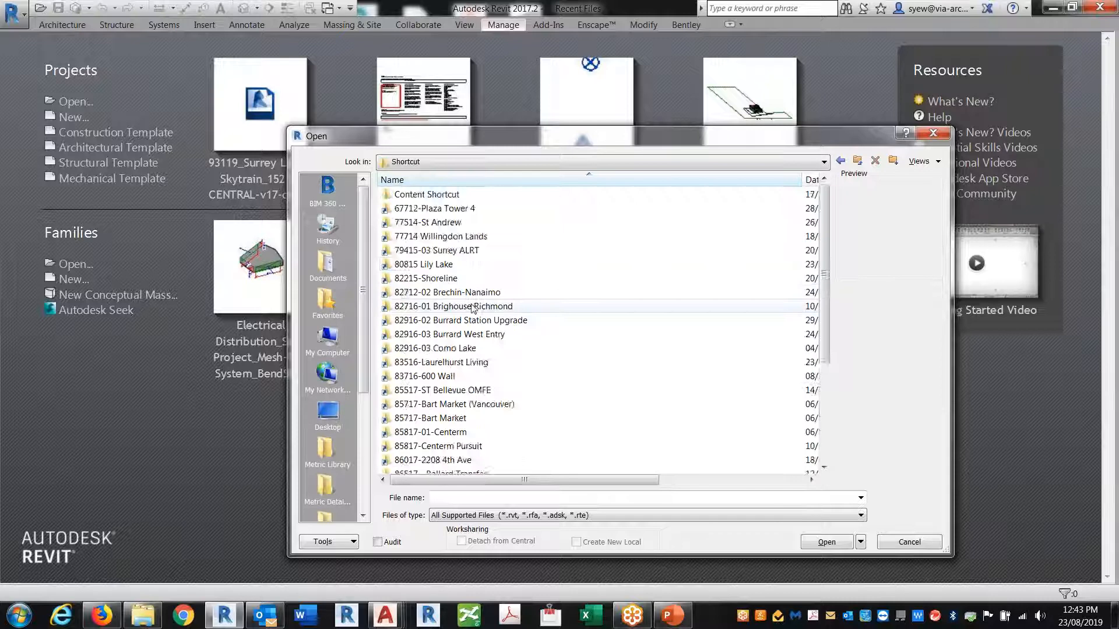
pyautogui.scroll(-1, 472, 309)
pyautogui.doubleClick(470, 390)
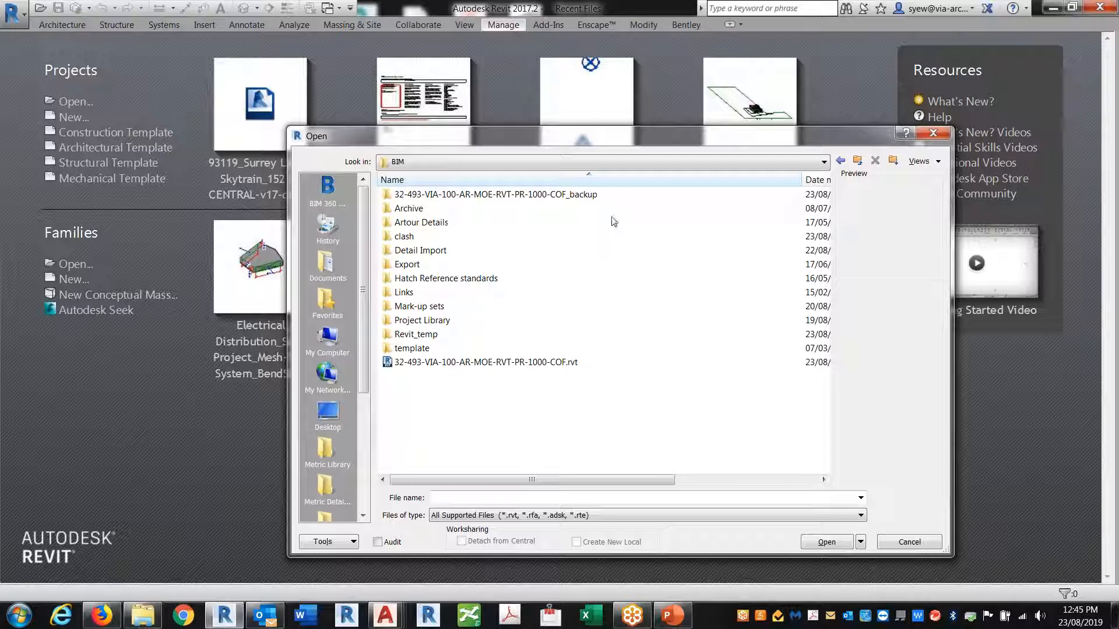
# Browse from Desktop through Shortcut into BIM_Standards > Focus Group, backing out of BIM Meeting
pyautogui.click(328, 414)
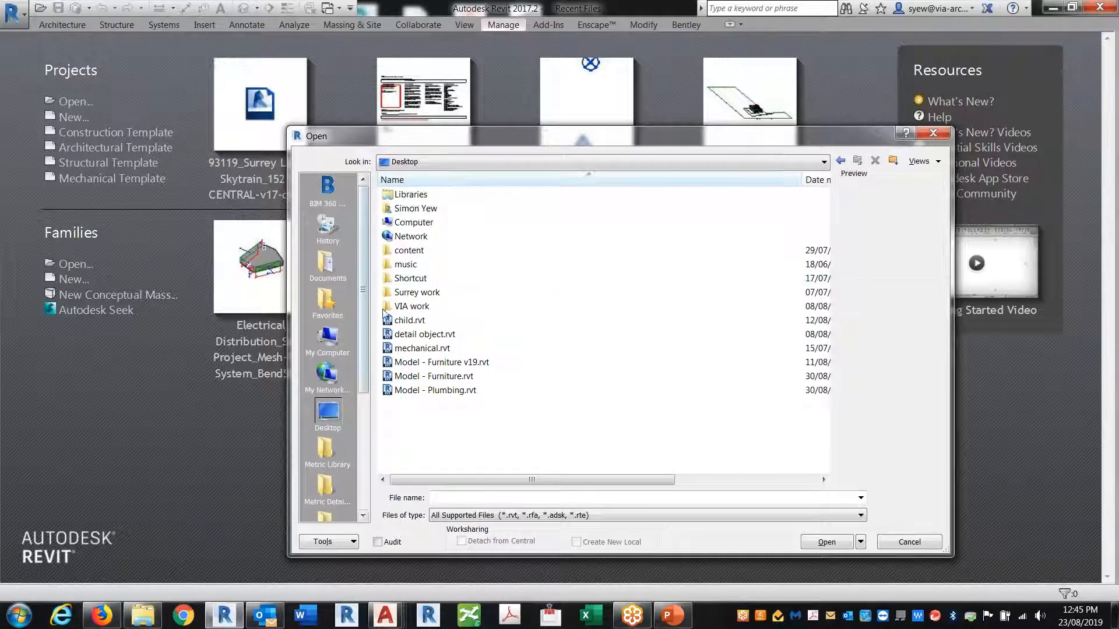
pyautogui.doubleClick(409, 280)
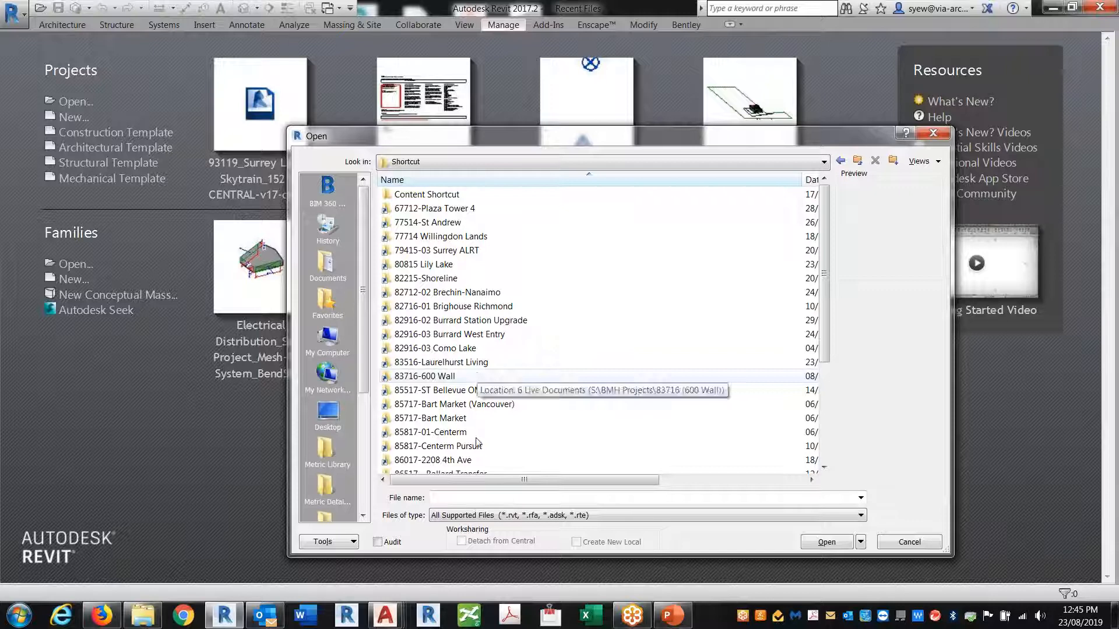
pyautogui.scroll(-4, 449, 443)
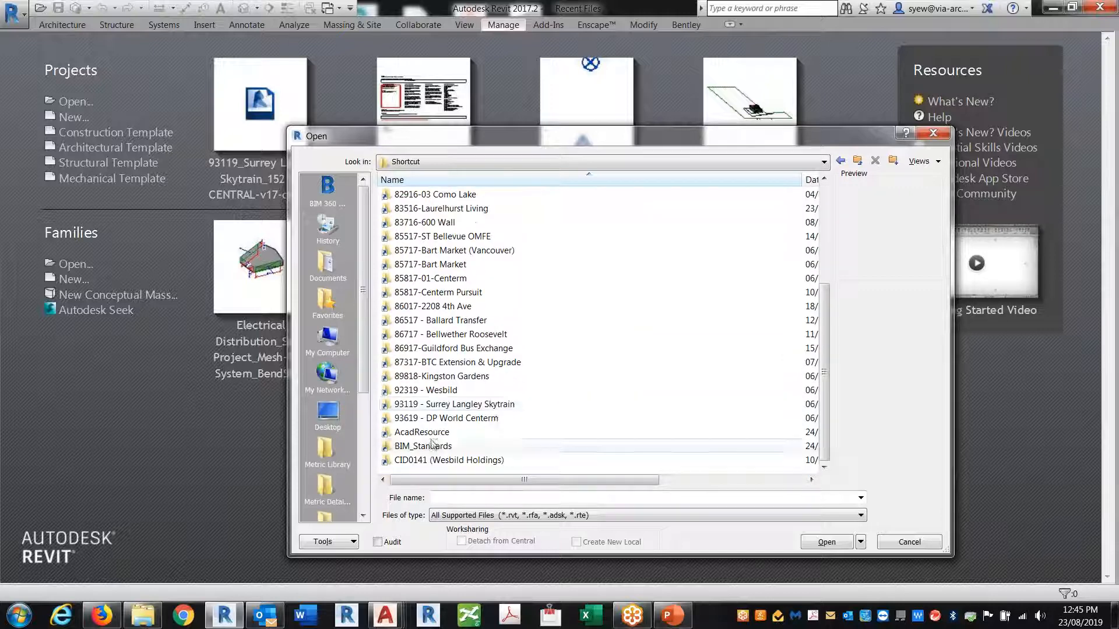
pyautogui.doubleClick(427, 449)
pyautogui.doubleClick(417, 211)
pyautogui.click(840, 161)
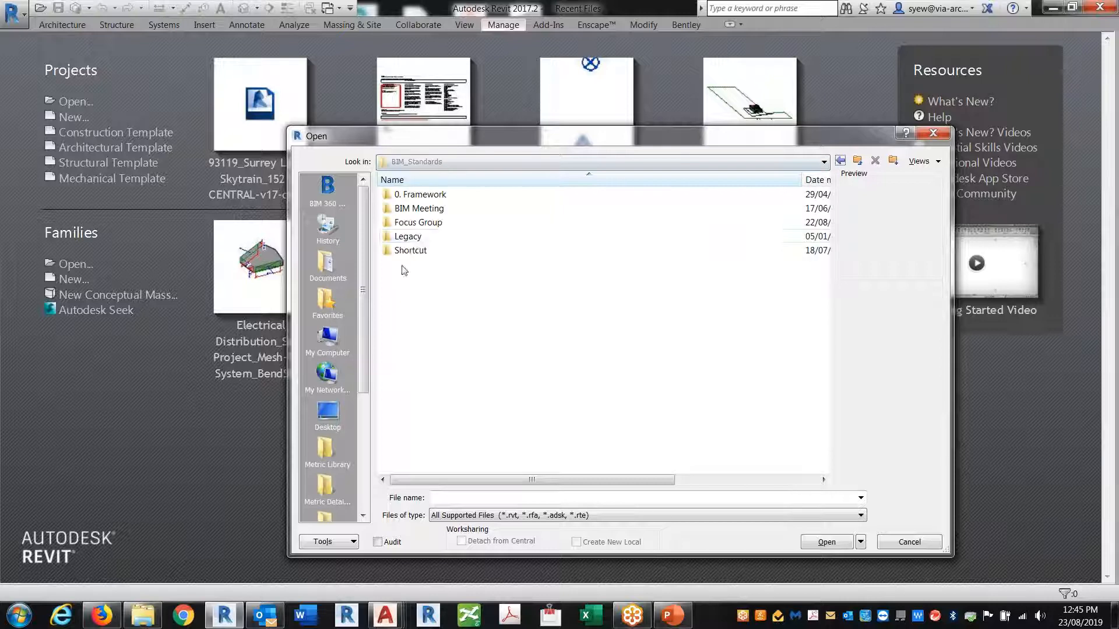
pyautogui.doubleClick(418, 222)
# Go through T029 into the Enscape folder and open 32-493-FEP-100-SR-MOE-RVT-PR-1000-COF.rvt
pyautogui.scroll(-5, 463, 419)
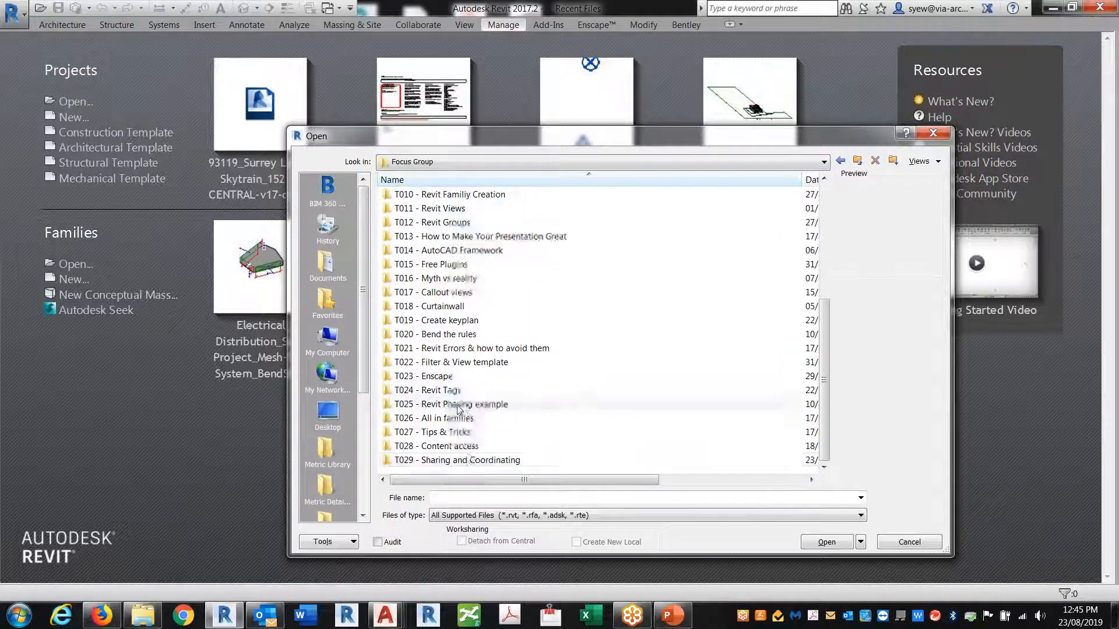
pyautogui.doubleClick(470, 459)
pyautogui.doubleClick(408, 222)
pyautogui.click(840, 160)
pyautogui.doubleClick(410, 194)
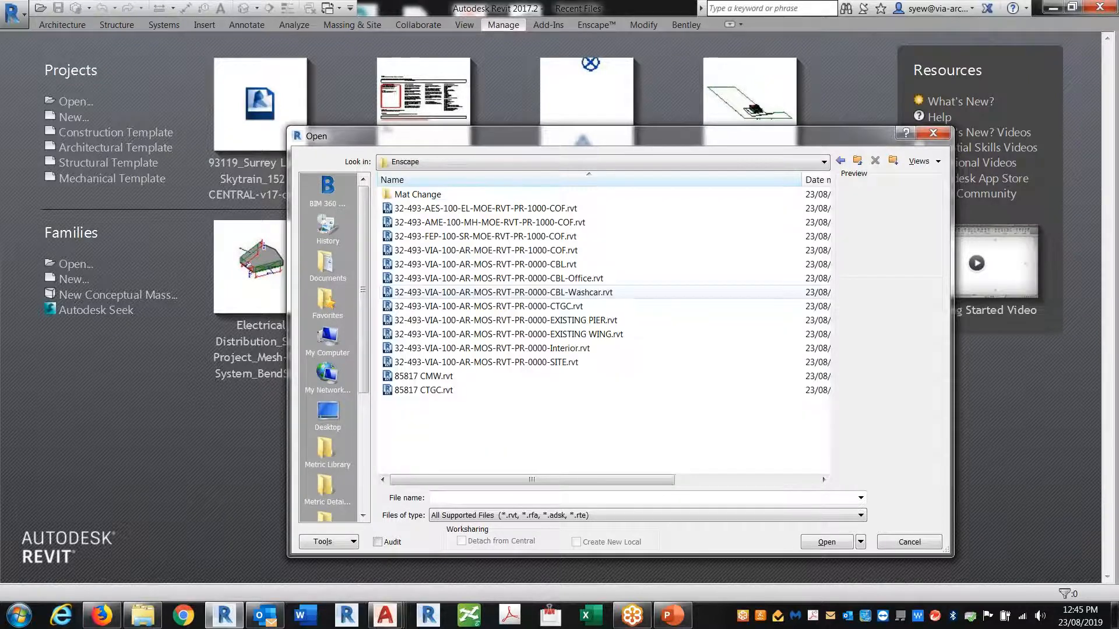
pyautogui.doubleClick(410, 194)
pyautogui.click(840, 161)
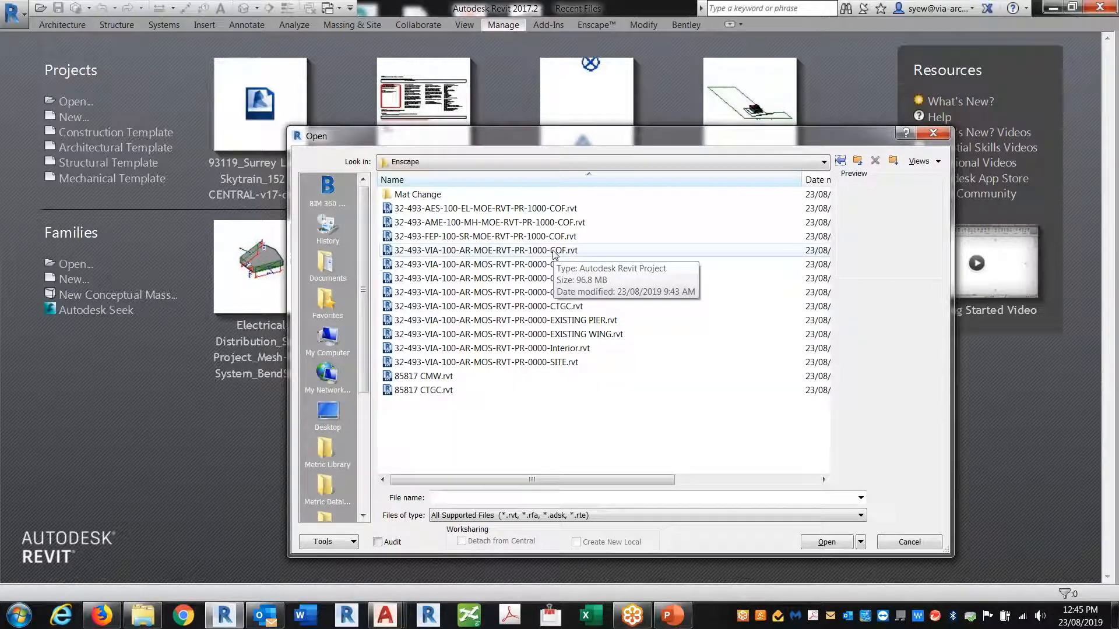
pyautogui.click(483, 237)
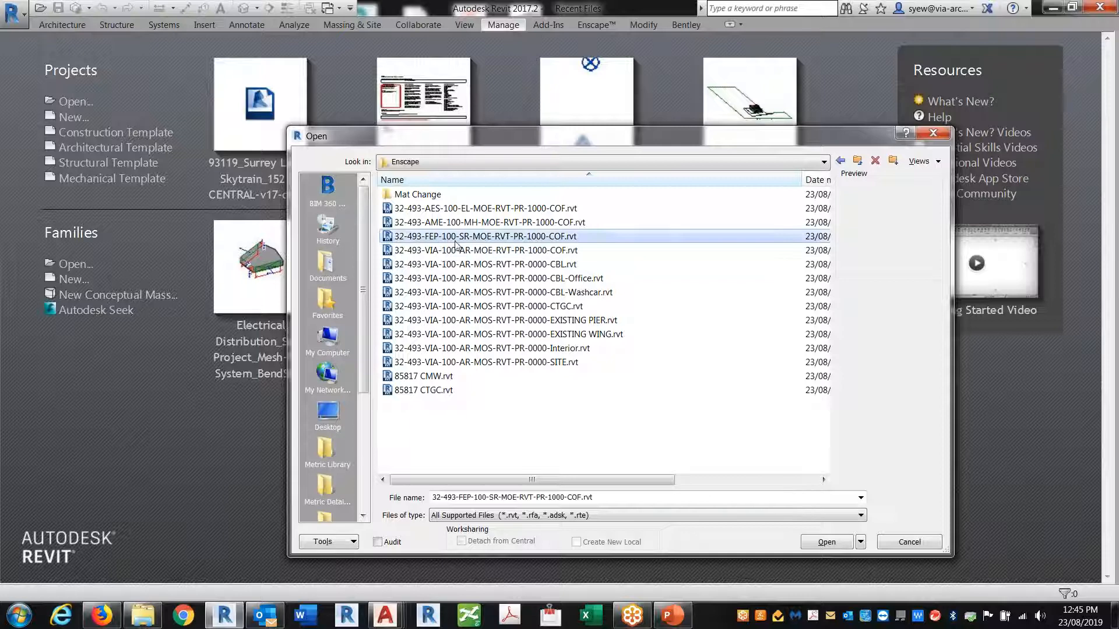
pyautogui.click(826, 542)
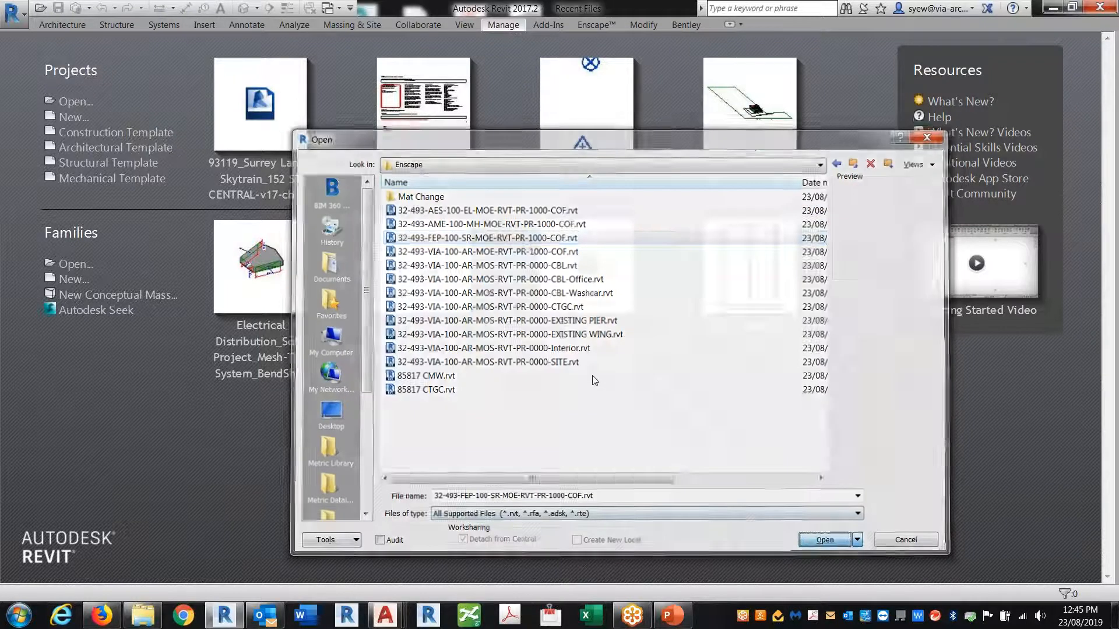
# Dismiss the missing-central warning, accept the worksets, and save the model as central
pyautogui.click(651, 378)
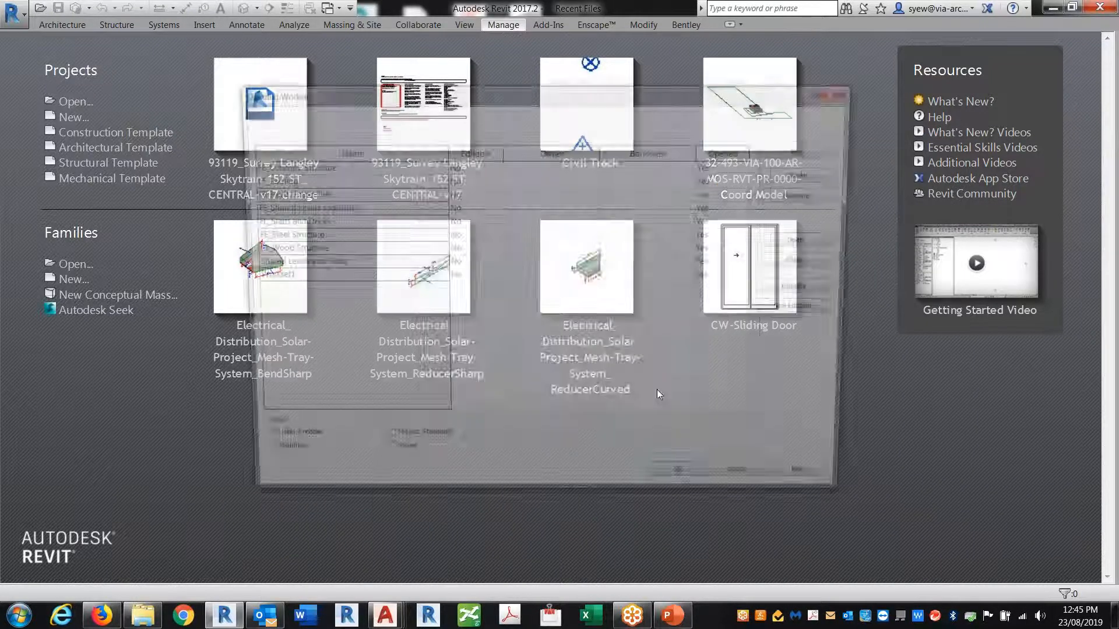
pyautogui.click(688, 488)
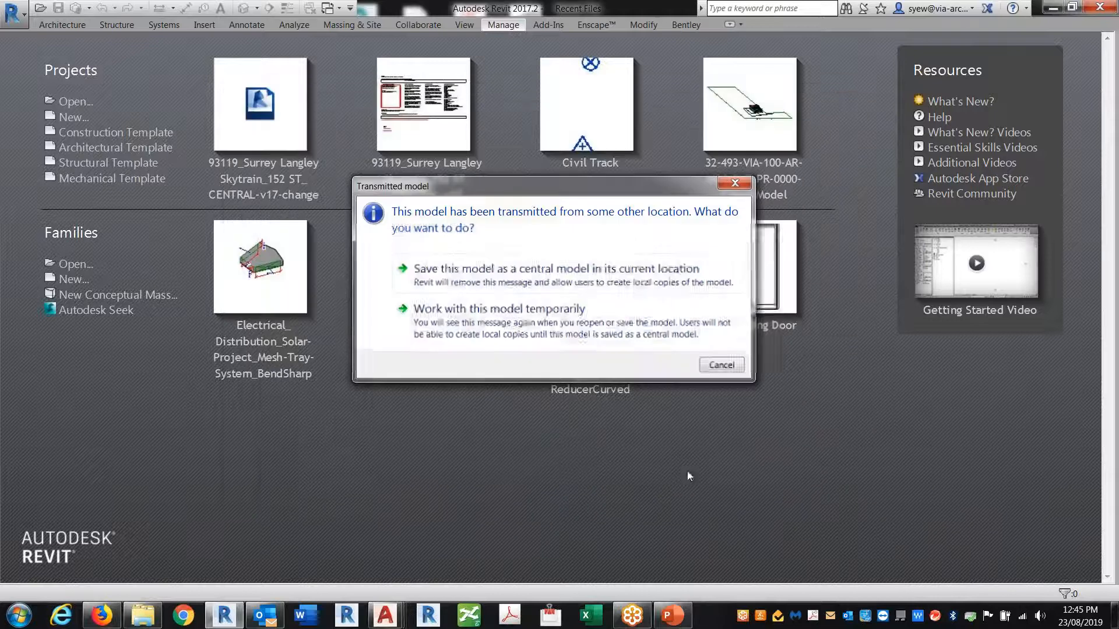
pyautogui.click(606, 274)
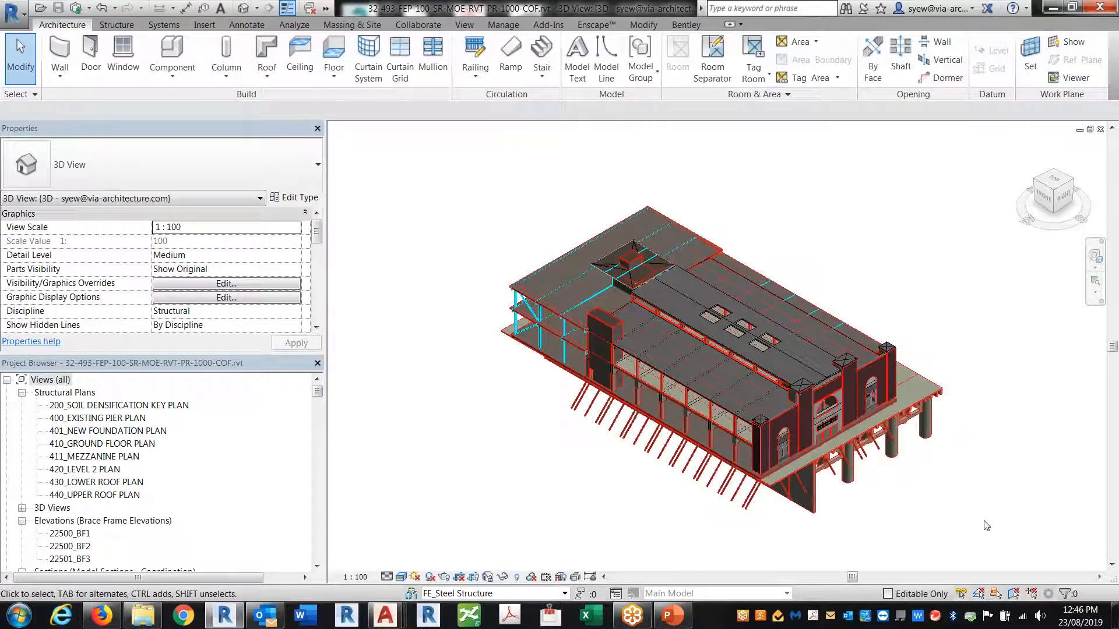
# Zoom and pan the 3D view to inspect the building's deck
pyautogui.scroll(5, 769, 455)
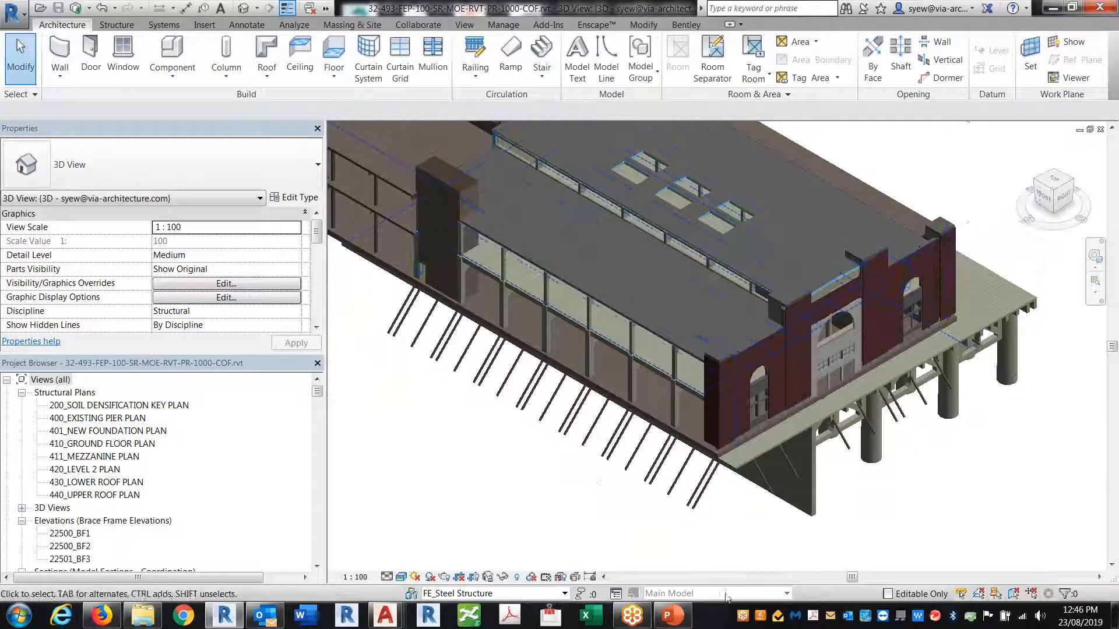
pyautogui.scroll(3, 756, 484)
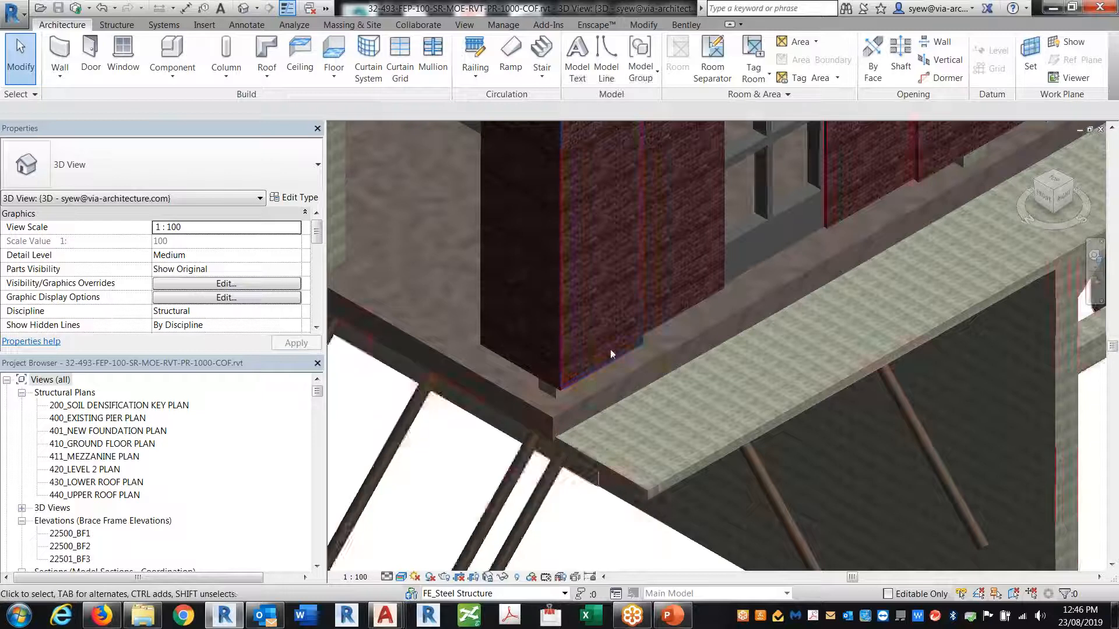
pyautogui.scroll(3, 571, 500)
pyautogui.scroll(2, 572, 500)
pyautogui.scroll(-2, 736, 516)
pyautogui.moveTo(658, 431); pyautogui.dragTo(1071, 553, button='middle')
pyautogui.scroll(-6, 781, 509)
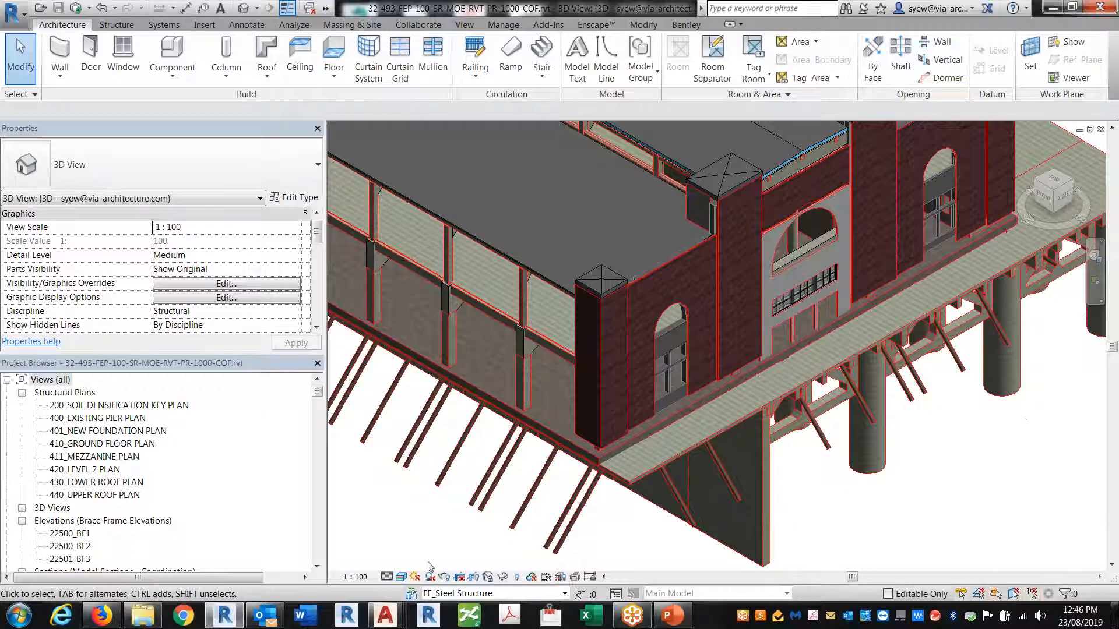
# From Visibility/Graphics (VG), open Object Styles, select all model categories, and launch the Material Browser
pyautogui.press('v')
pyautogui.press('g')
pyautogui.click(464, 477)
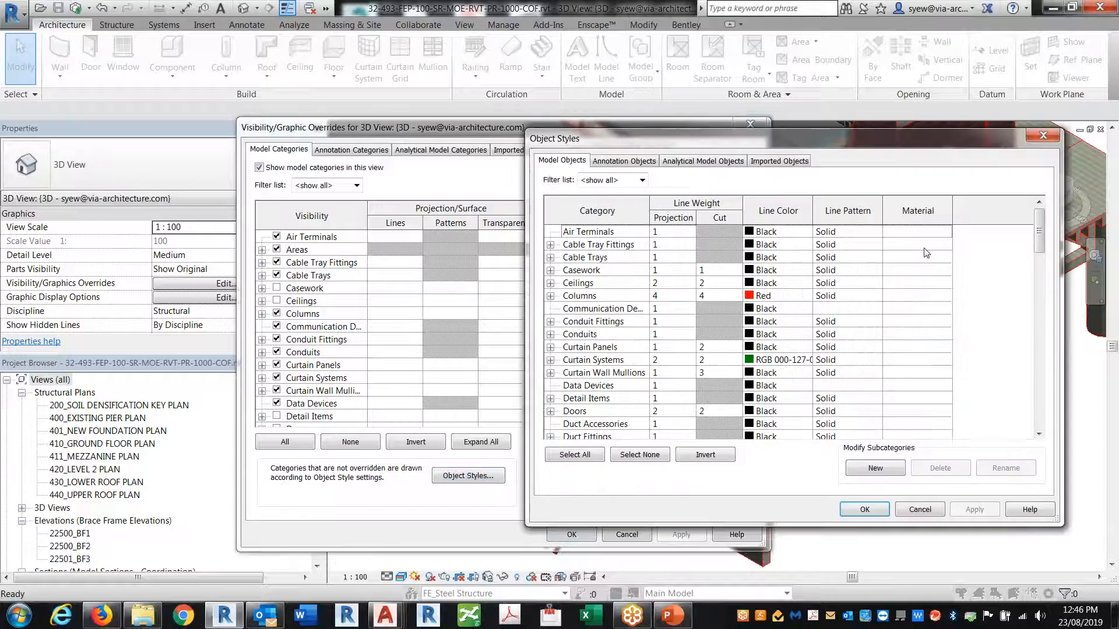
pyautogui.moveTo(1039, 230); pyautogui.dragTo(1039, 411)
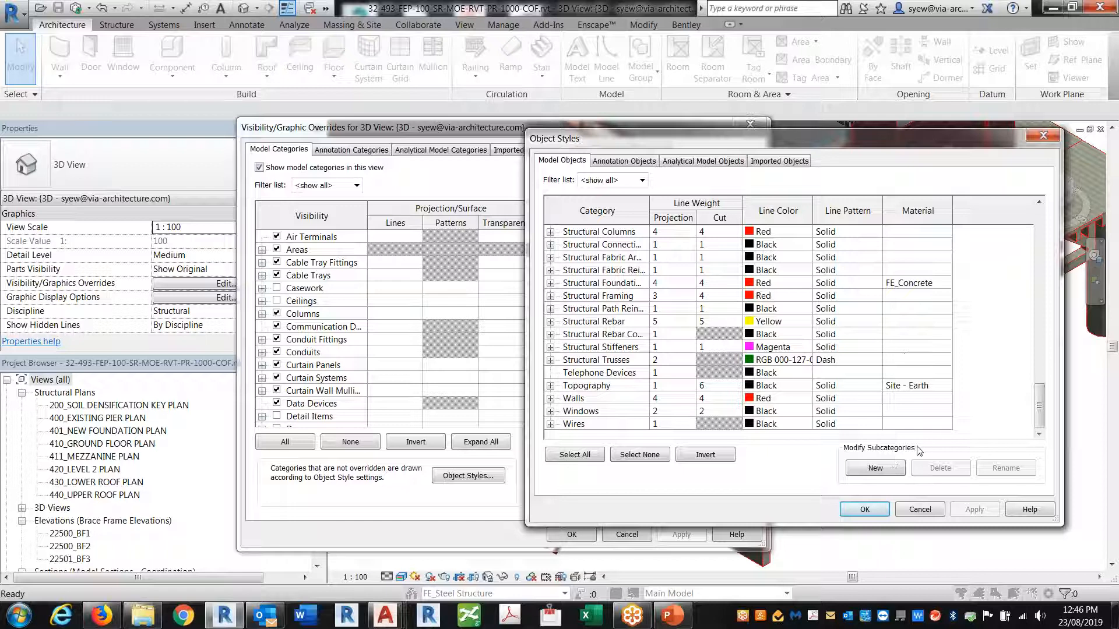
pyautogui.click(575, 455)
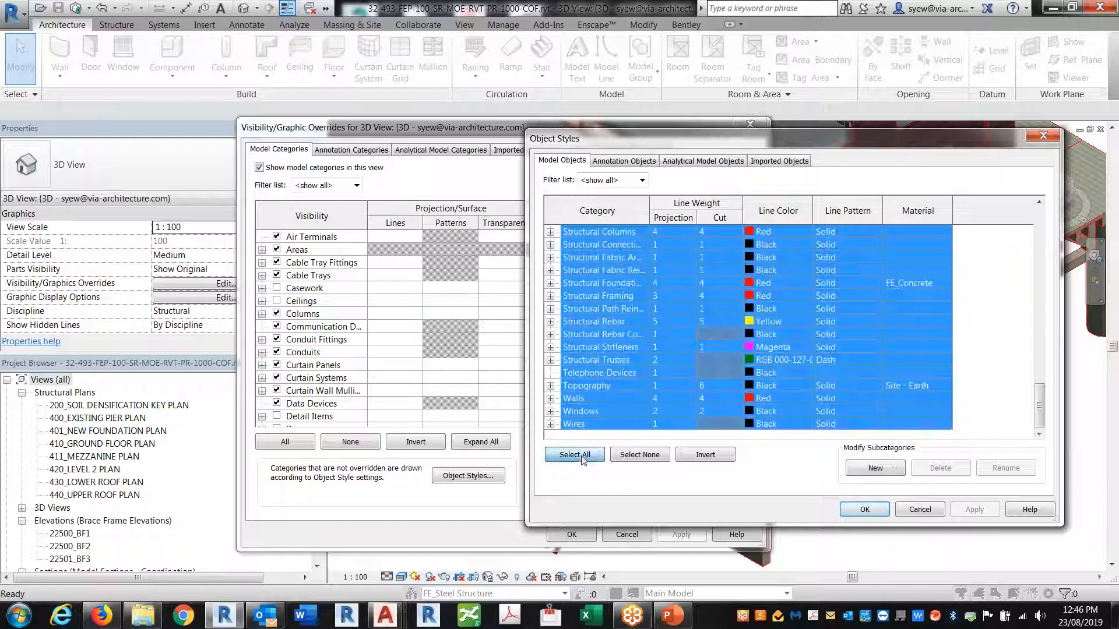
pyautogui.click(947, 424)
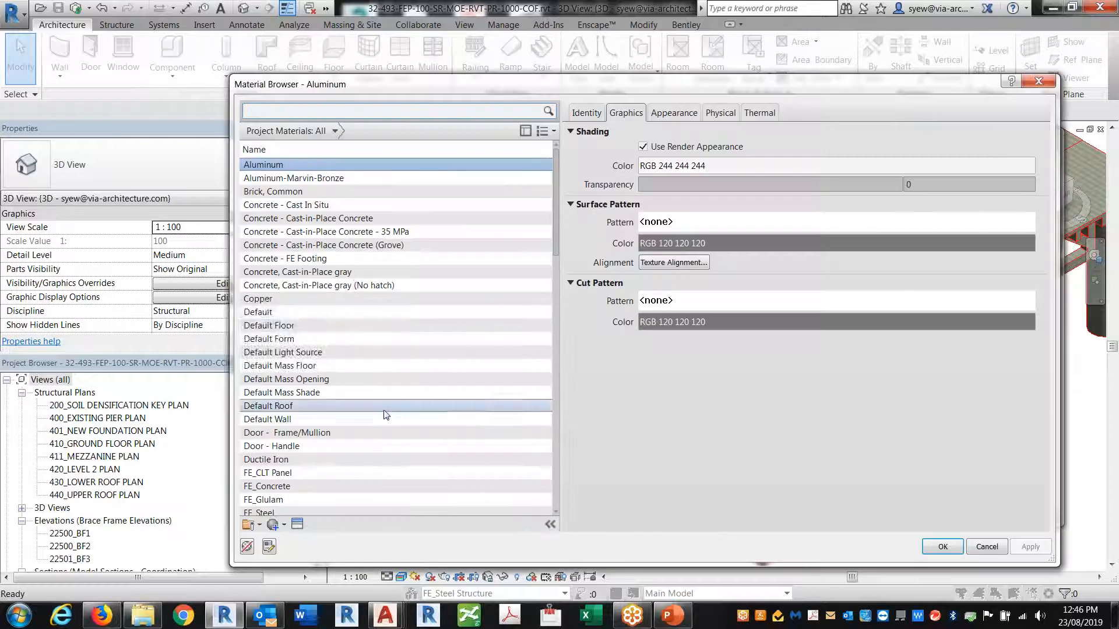
# Duplicate the Default material as 'Coordination red' with shading using the render appearance
pyautogui.click(420, 312)
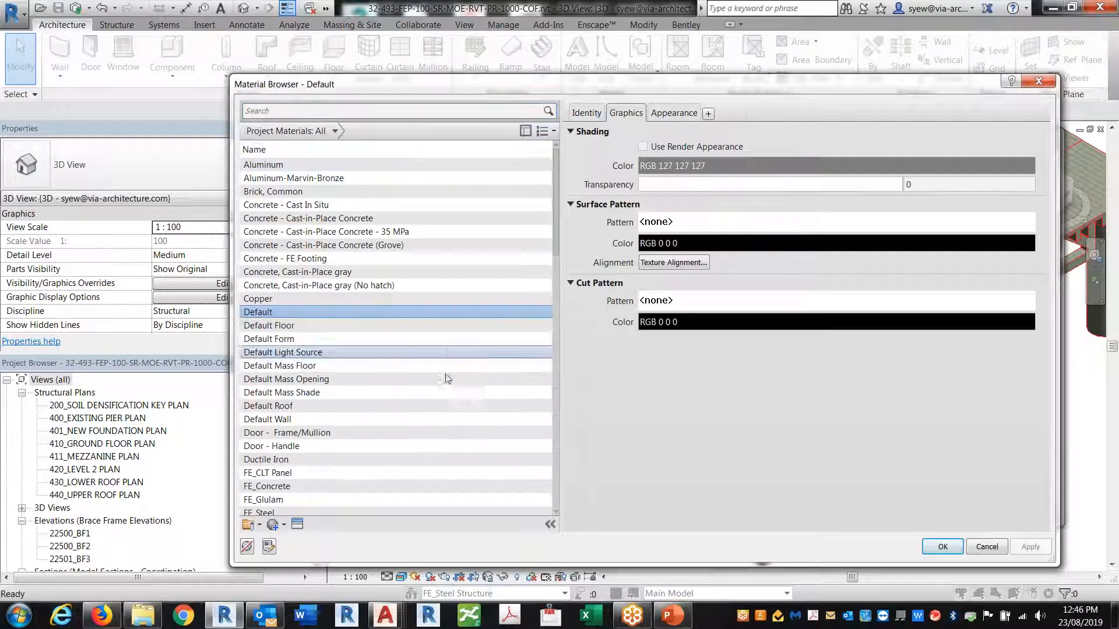
pyautogui.rightClick(270, 313)
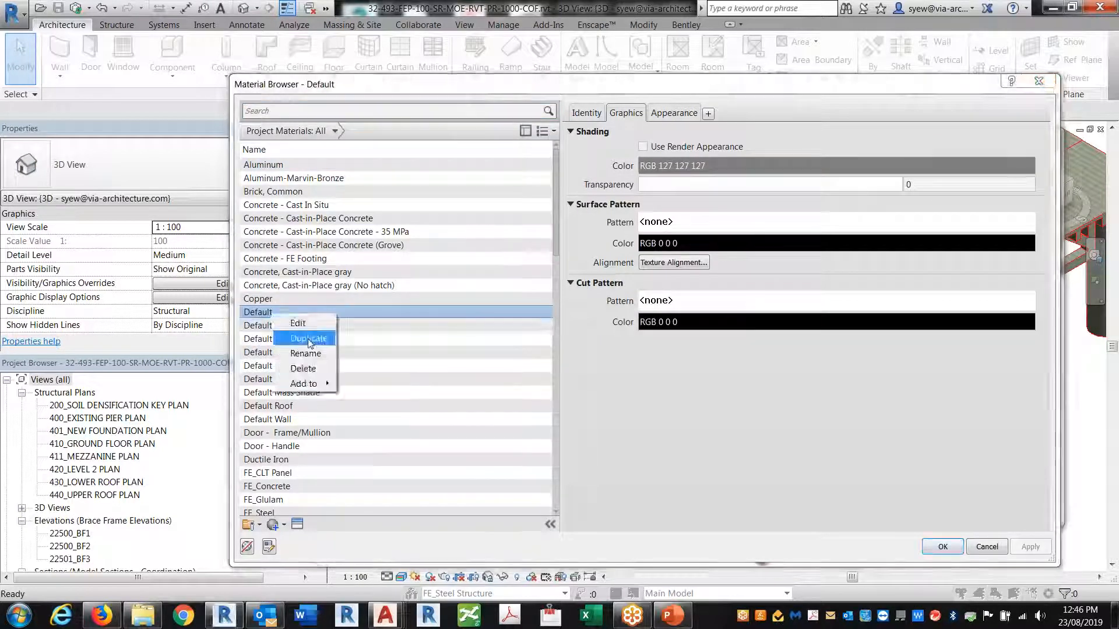
pyautogui.click(306, 339)
pyautogui.write('Coo')
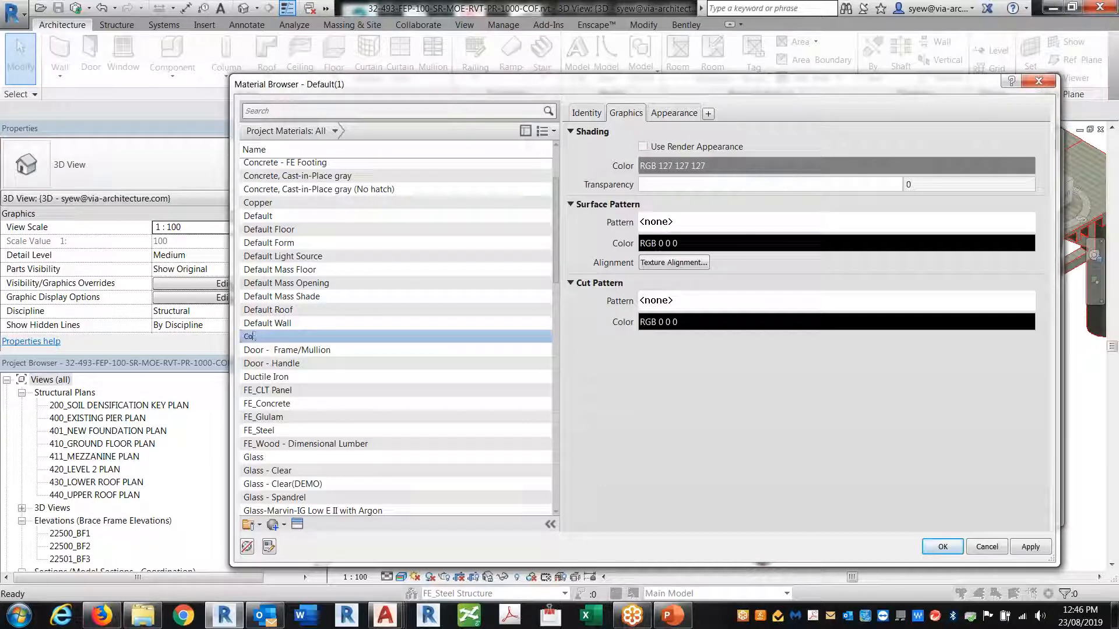
pyautogui.write('rdination red')
pyautogui.press('Return')
pyautogui.click(643, 147)
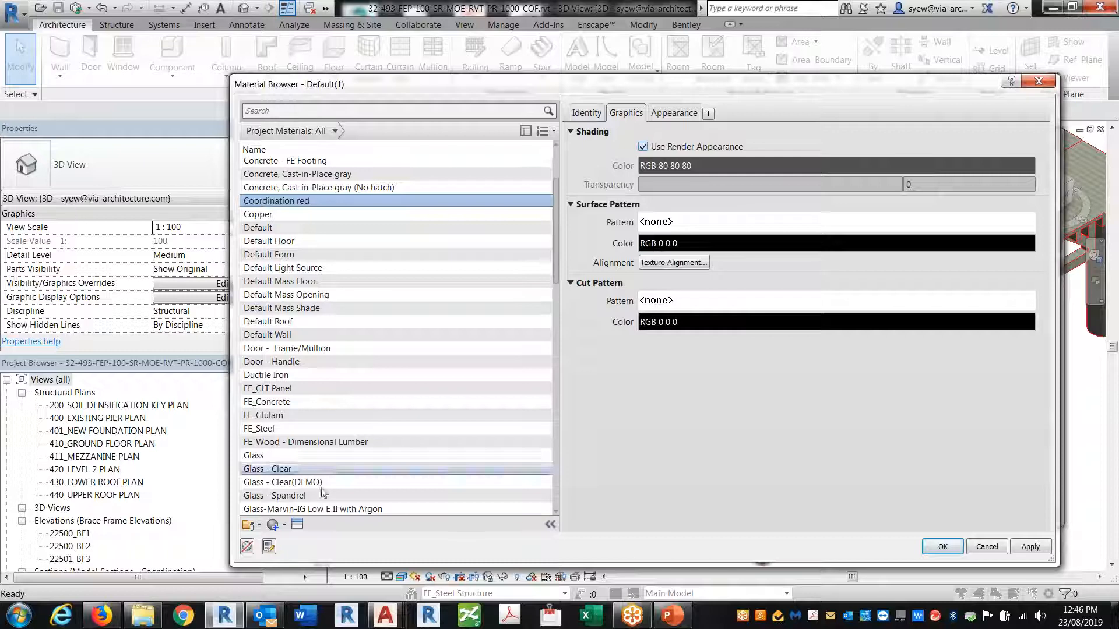
# Replace Coordination red's appearance with Plastic > LED - Red On and confirm the material
pyautogui.click(297, 526)
pyautogui.doubleClick(285, 147)
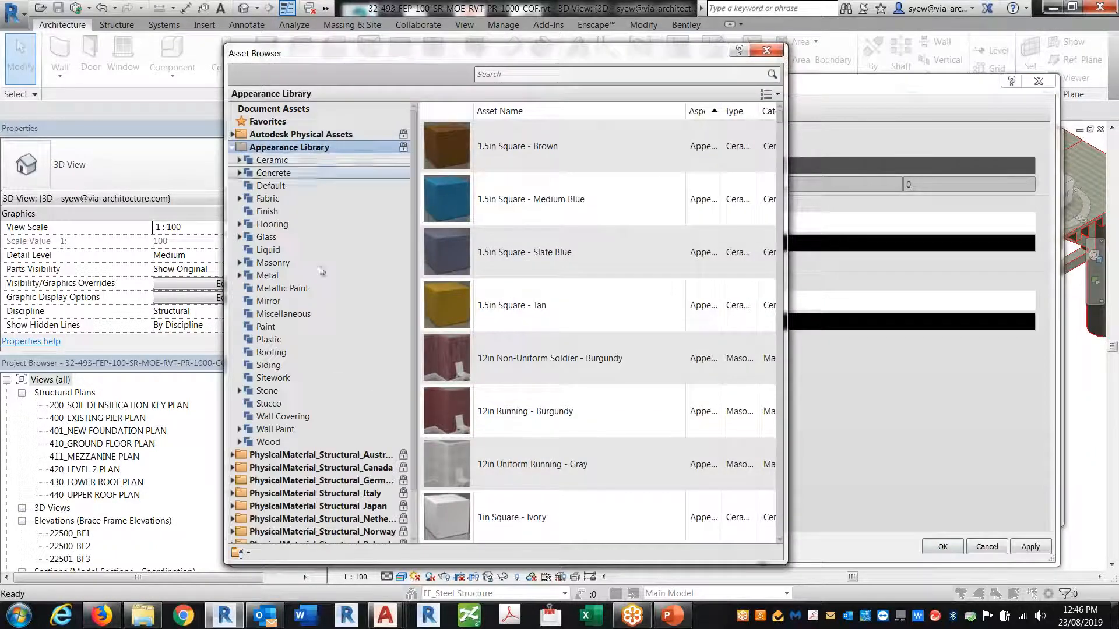
pyautogui.click(265, 340)
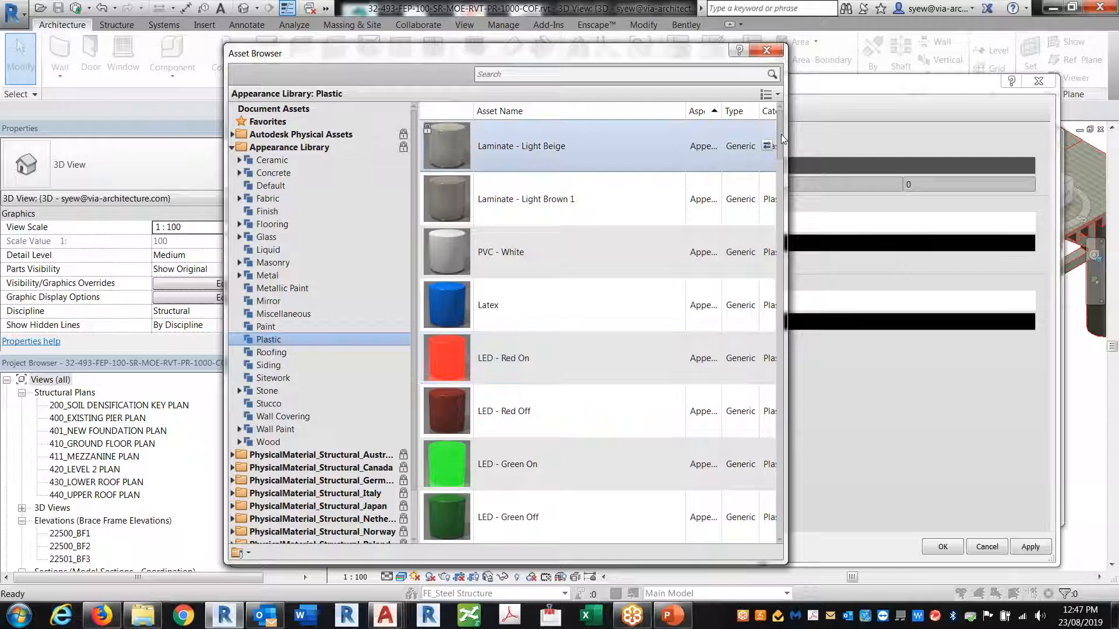
pyautogui.moveTo(782, 135)
pyautogui.mouseDown()
pyautogui.moveTo(770, 185)
pyautogui.moveTo(766, 148)
pyautogui.mouseUp()
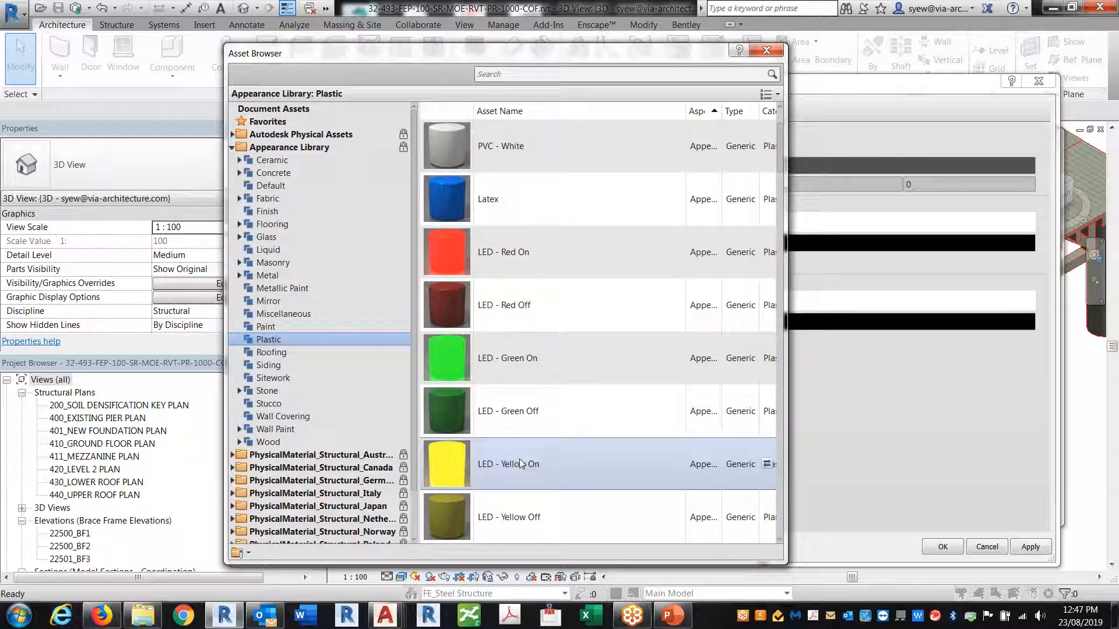
pyautogui.click(766, 251)
pyautogui.click(768, 53)
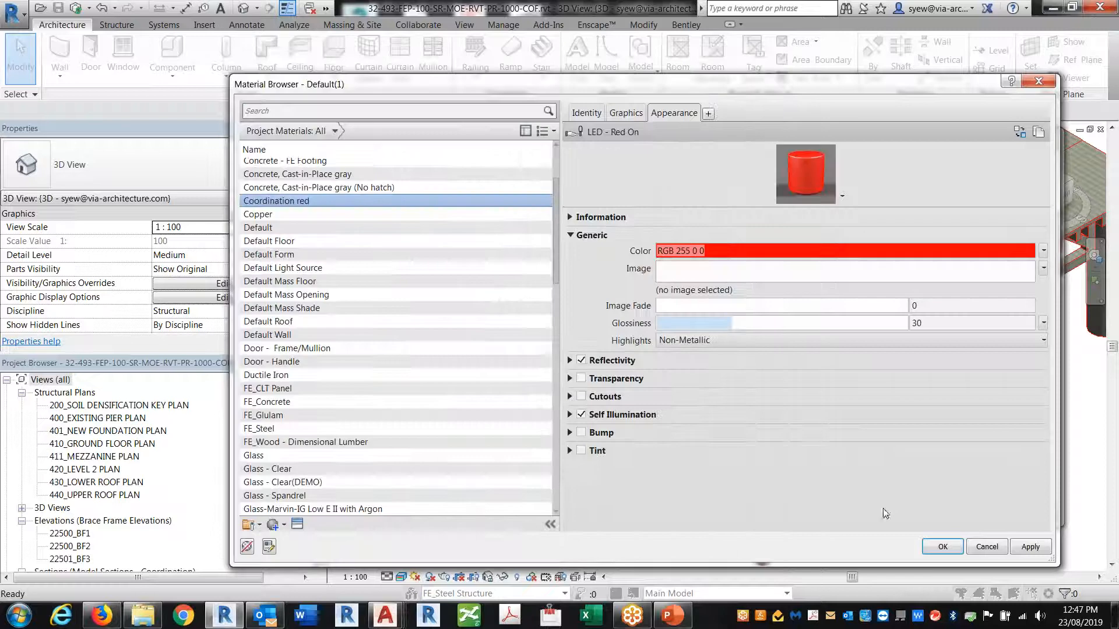
pyautogui.click(930, 545)
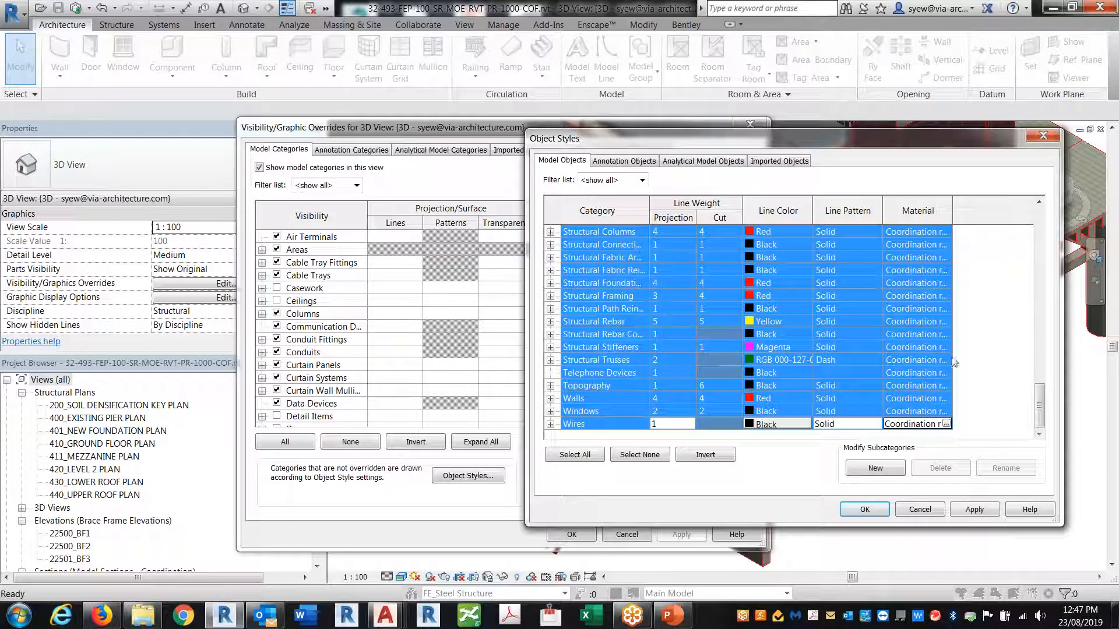
# Apply the Object Styles changes and close both Object Styles and Visibility/Graphics
pyautogui.click(974, 509)
pyautogui.click(852, 514)
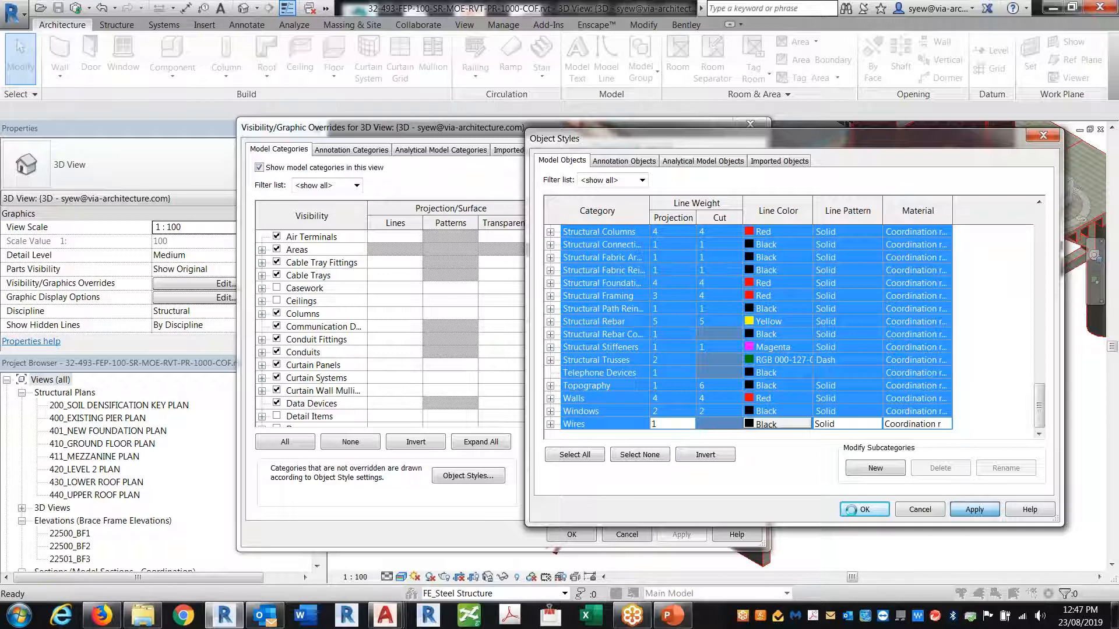
pyautogui.click(569, 535)
# Zoom and pan the 3D view into the red roof corner
pyautogui.scroll(3, 635, 295)
pyautogui.moveTo(604, 274); pyautogui.dragTo(632, 366, button='middle')
pyautogui.moveTo(457, 482); pyautogui.dragTo(550, 418, button='middle')
pyautogui.scroll(1, 551, 417)
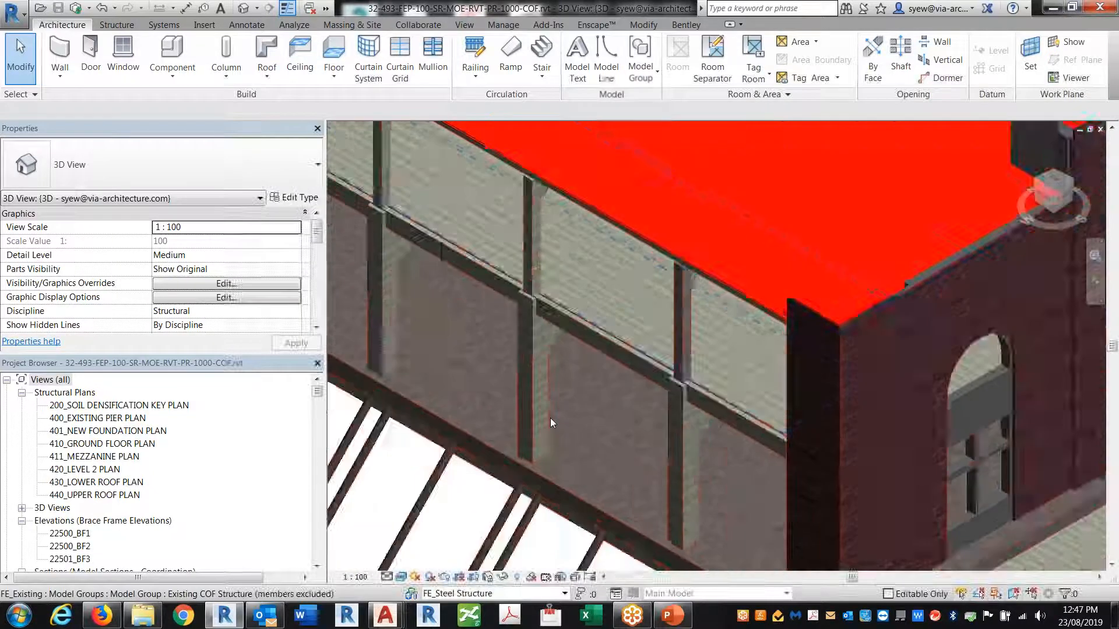
pyautogui.scroll(2, 550, 418)
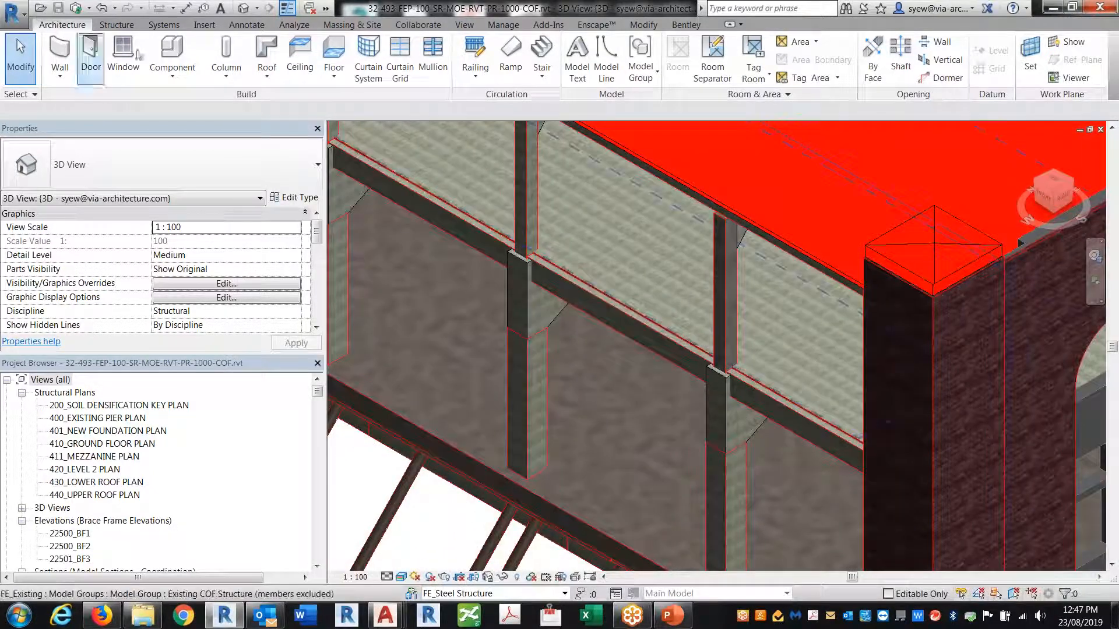
# Open Manage > Materials and give FE_CLT Panel the Plastic > LED - Red On appearance
pyautogui.click(502, 24)
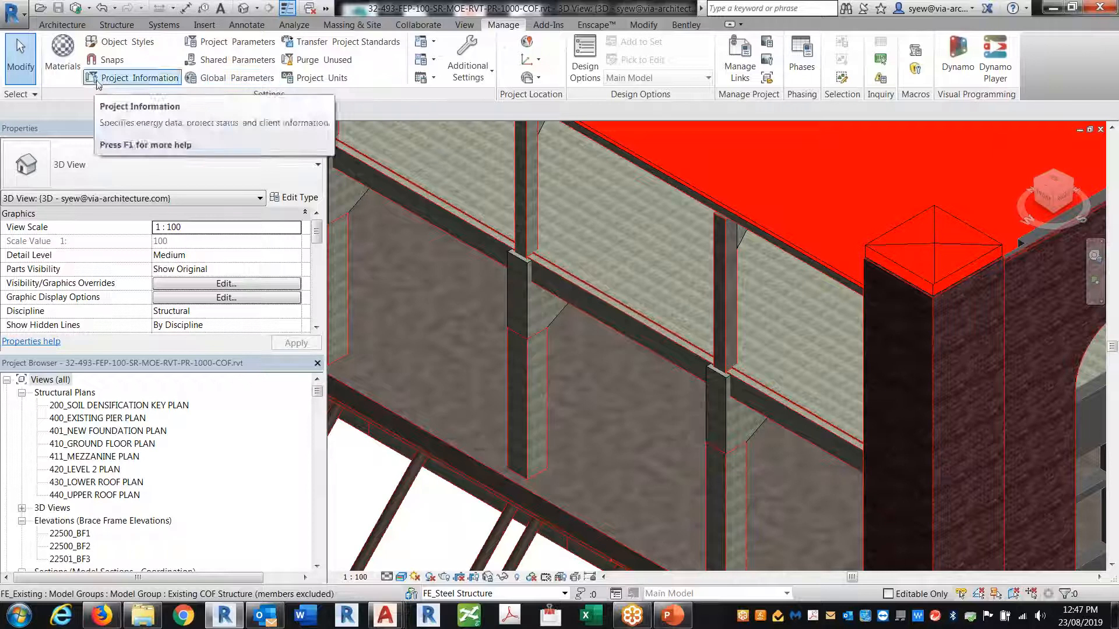
pyautogui.click(63, 55)
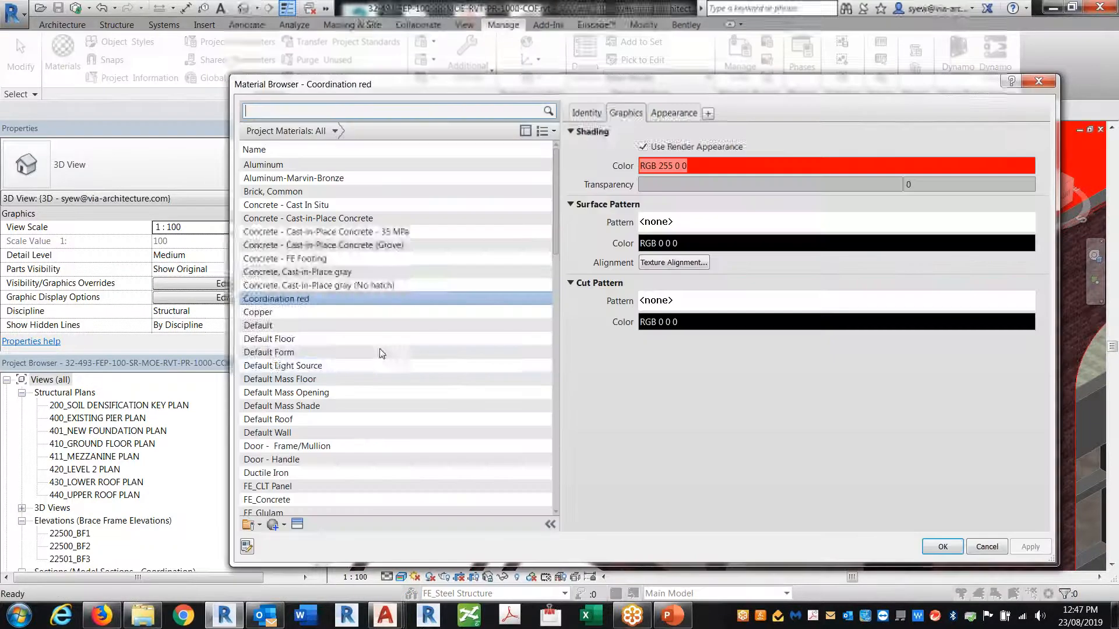
pyautogui.scroll(-2, 553, 205)
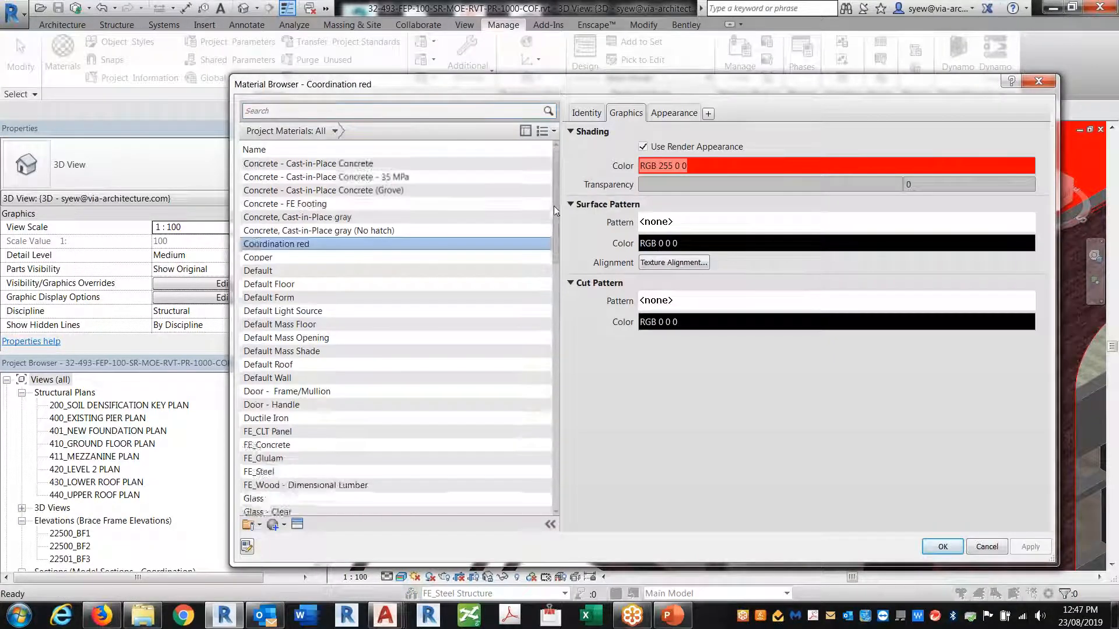
pyautogui.click(270, 405)
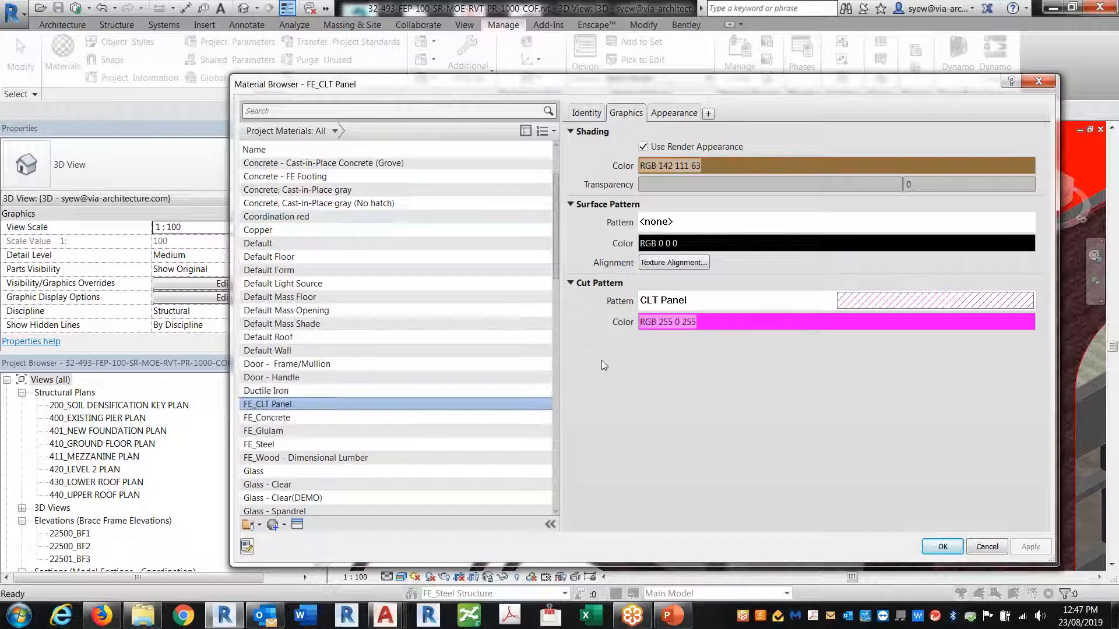
pyautogui.click(297, 524)
pyautogui.doubleClick(289, 147)
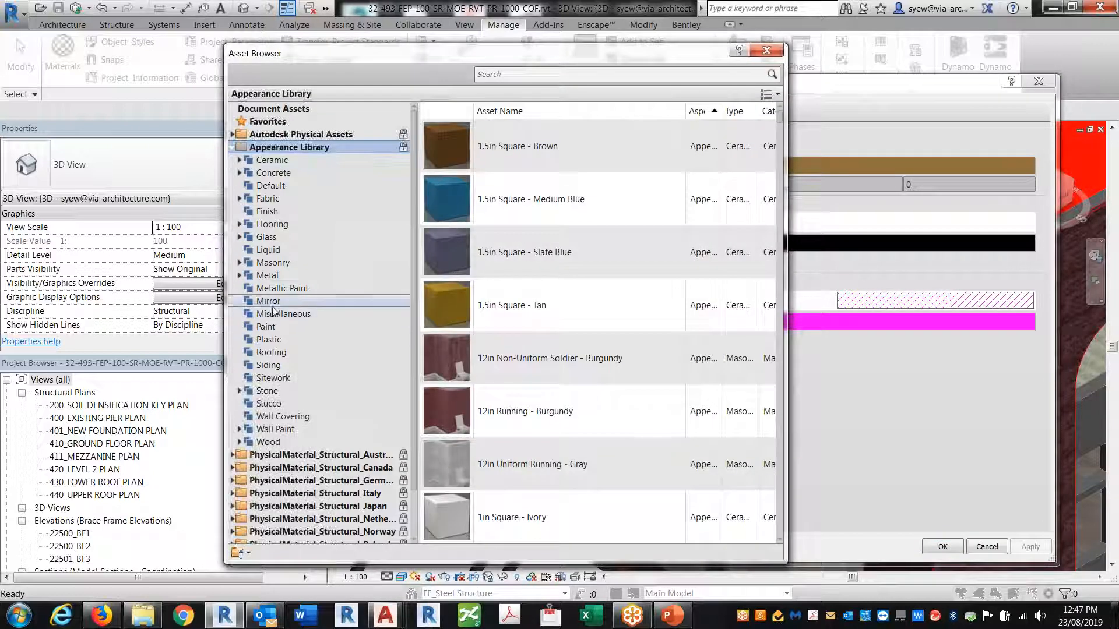
pyautogui.click(273, 340)
pyautogui.click(766, 358)
pyautogui.click(767, 50)
# Give FE_Concrete and FE_Glulam the LED - Red On appearance
pyautogui.click(297, 523)
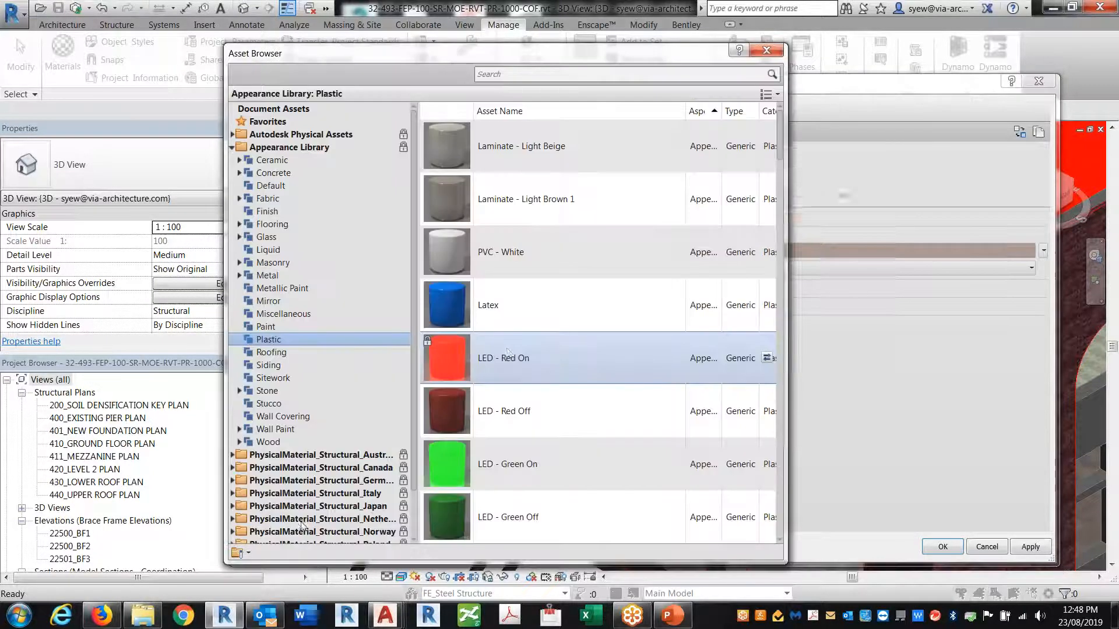
pyautogui.click(767, 359)
pyautogui.click(767, 51)
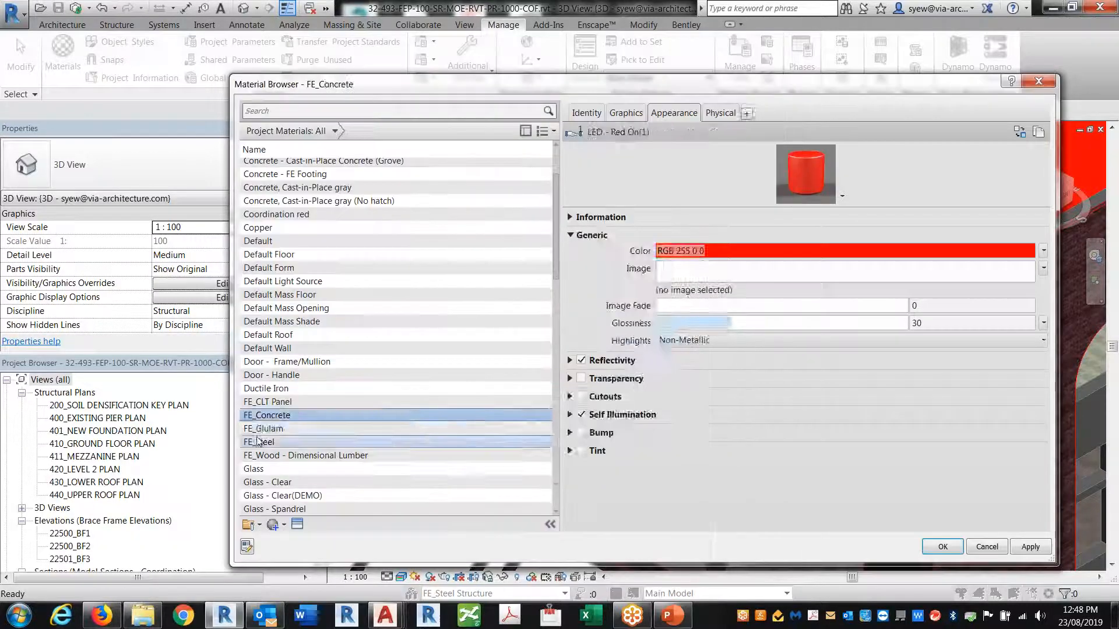
pyautogui.click(299, 524)
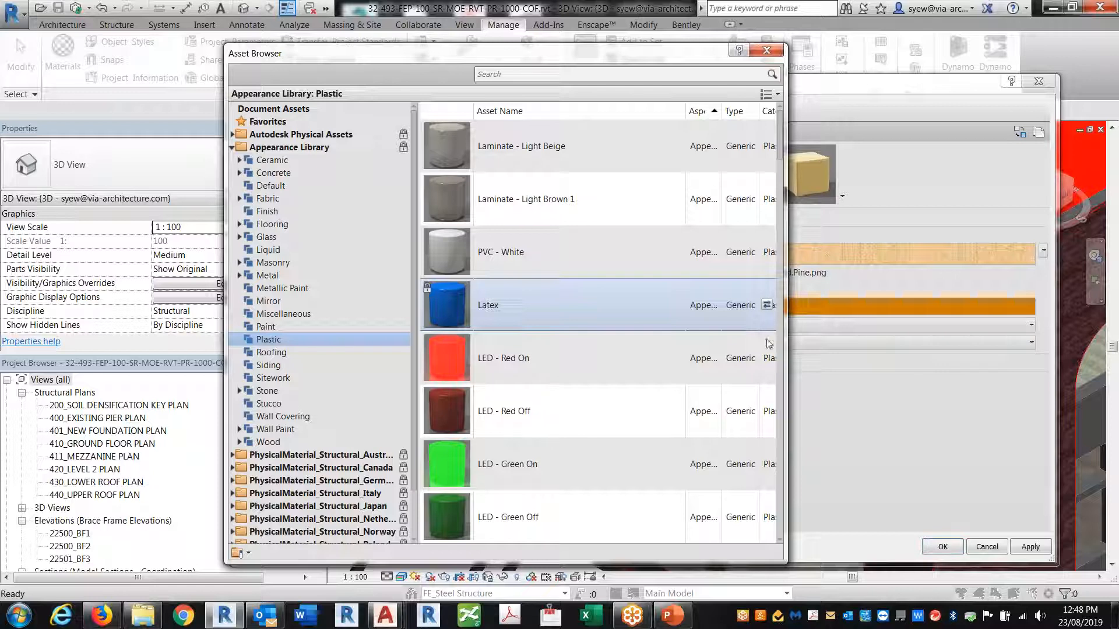
pyautogui.click(767, 360)
pyautogui.click(767, 50)
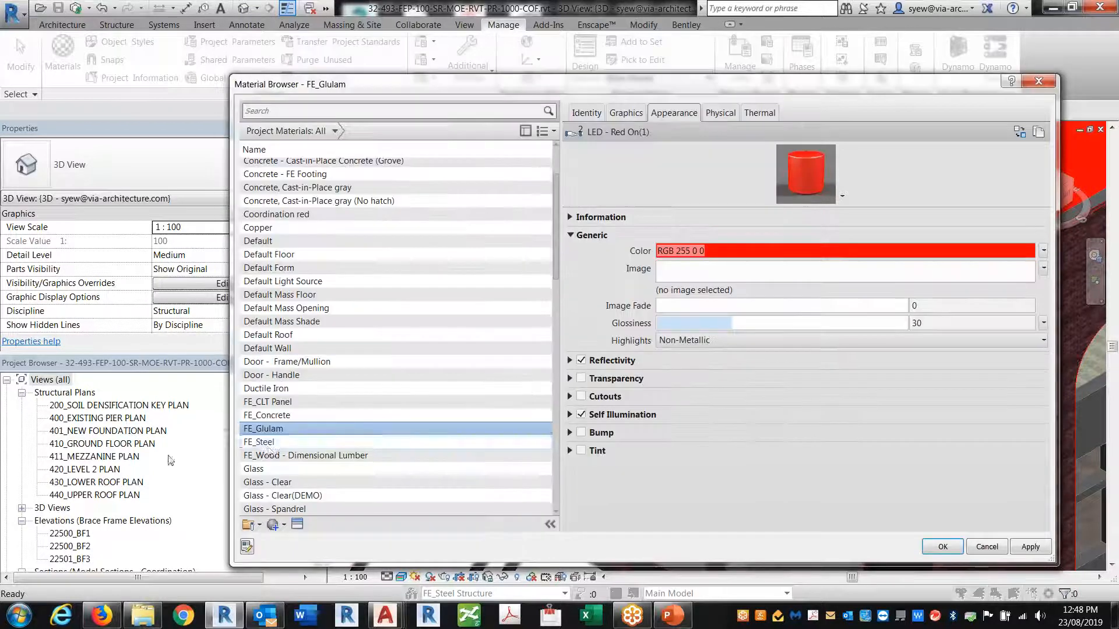
# Give FE_Steel and FE_Wood - Dimensional Lumber LED - Red On, then review FE_CLT Panel and FE_Steel
pyautogui.click(279, 442)
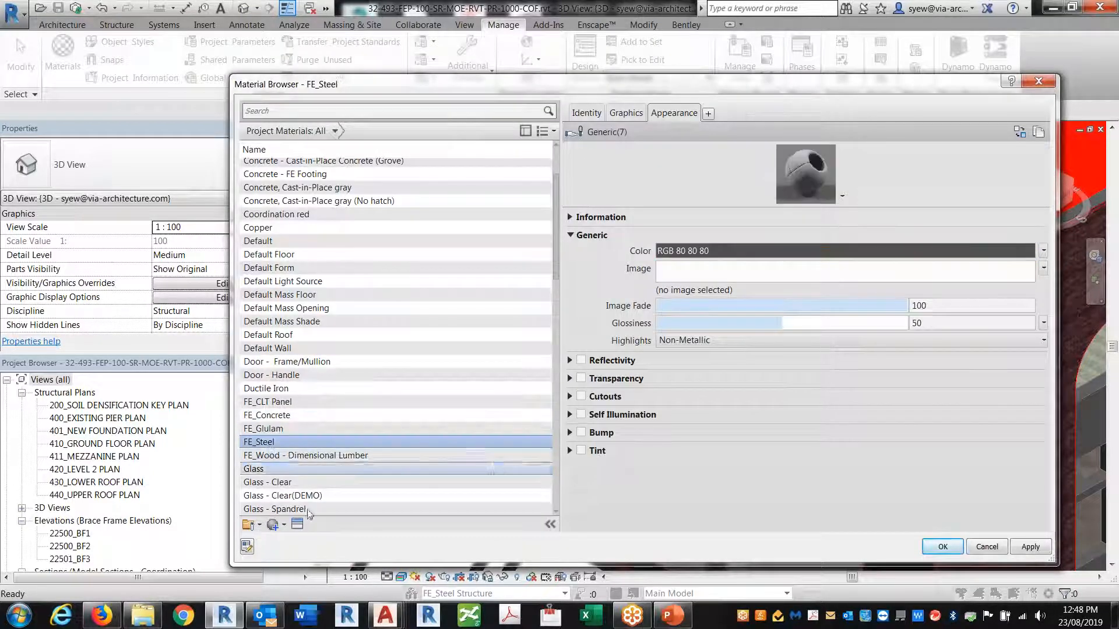
pyautogui.click(297, 524)
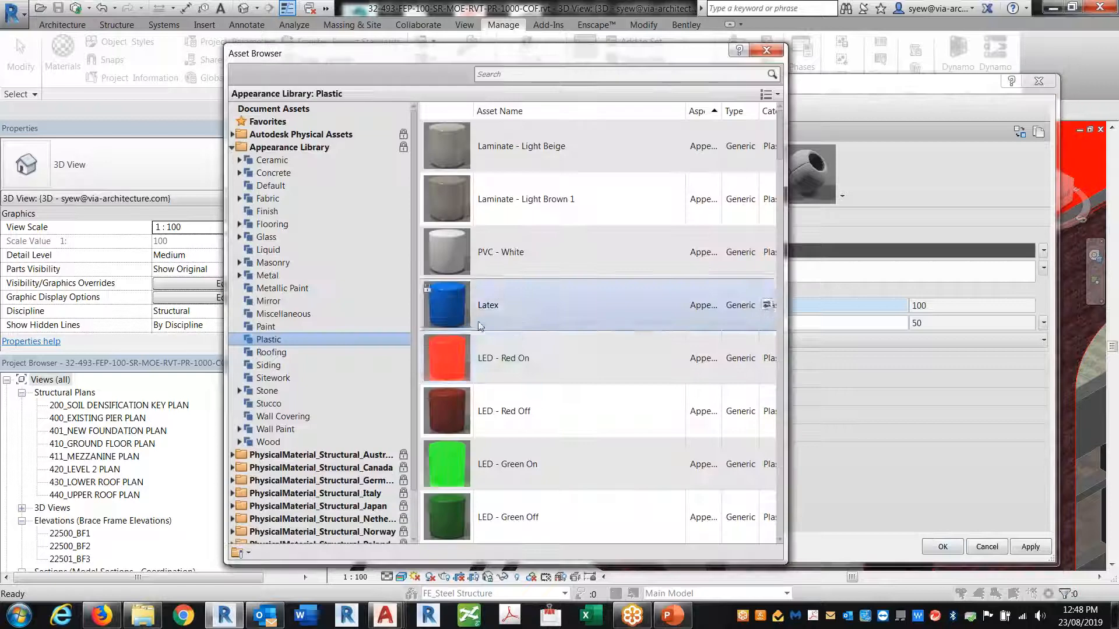
pyautogui.click(767, 360)
pyautogui.click(767, 50)
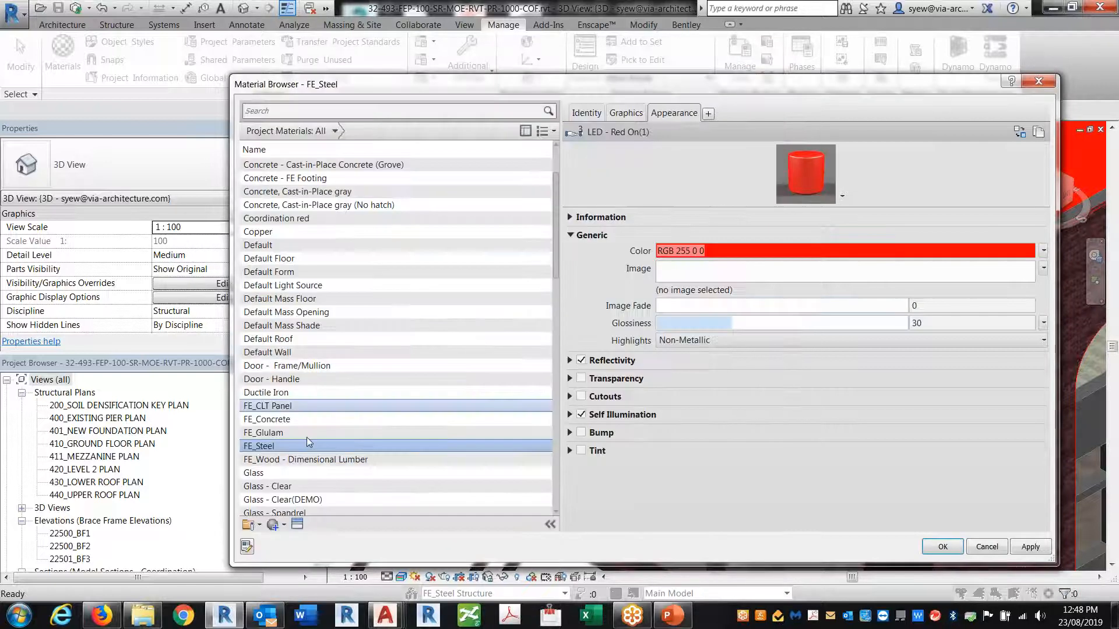
pyautogui.click(282, 460)
pyautogui.click(297, 524)
pyautogui.click(767, 360)
pyautogui.click(766, 50)
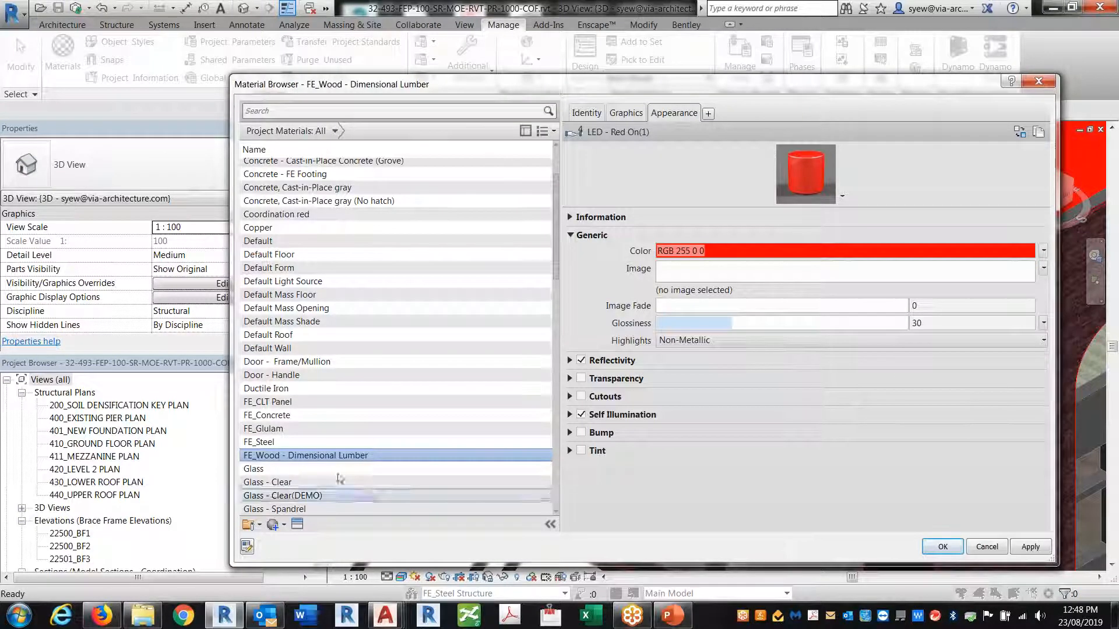
pyautogui.click(283, 402)
pyautogui.click(271, 441)
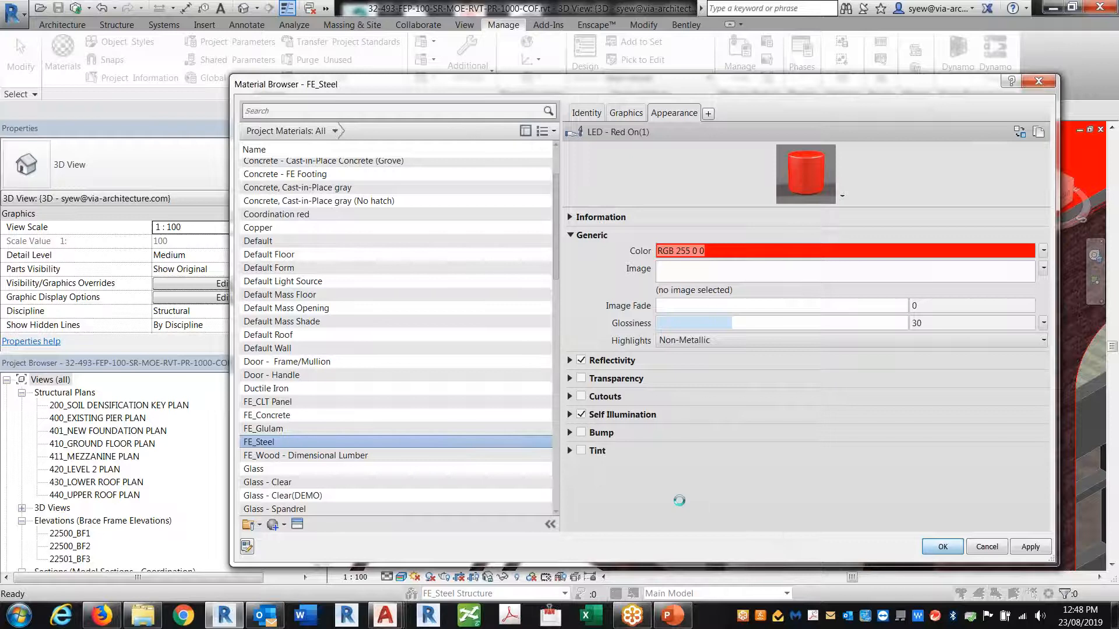
# Select a concrete column and review its type properties
pyautogui.scroll(-3, 430, 348)
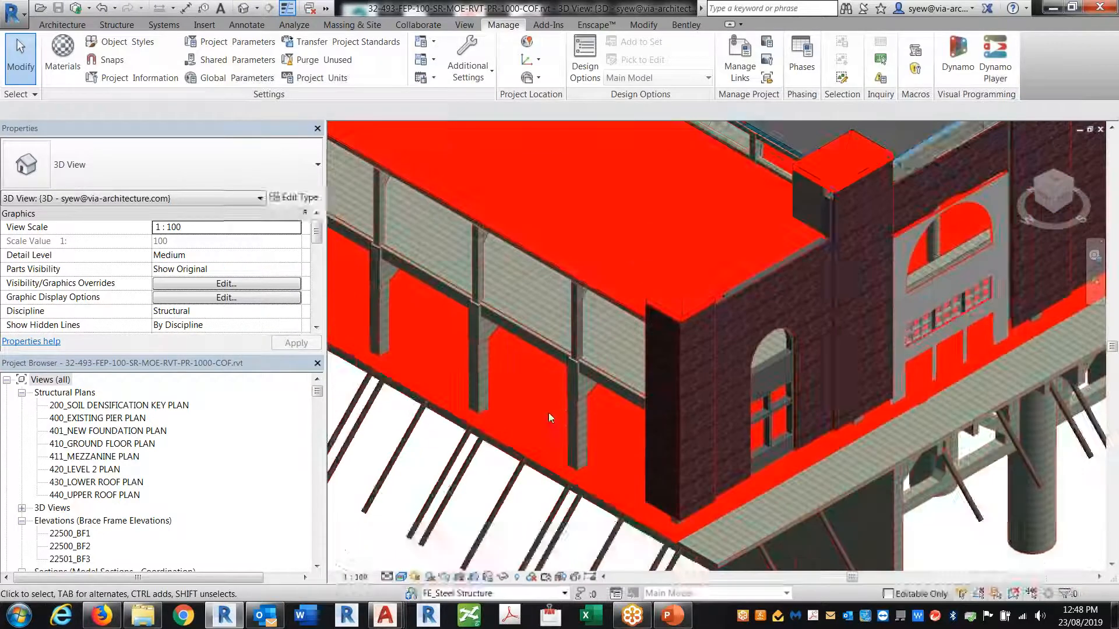
pyautogui.click(583, 423)
pyautogui.click(296, 199)
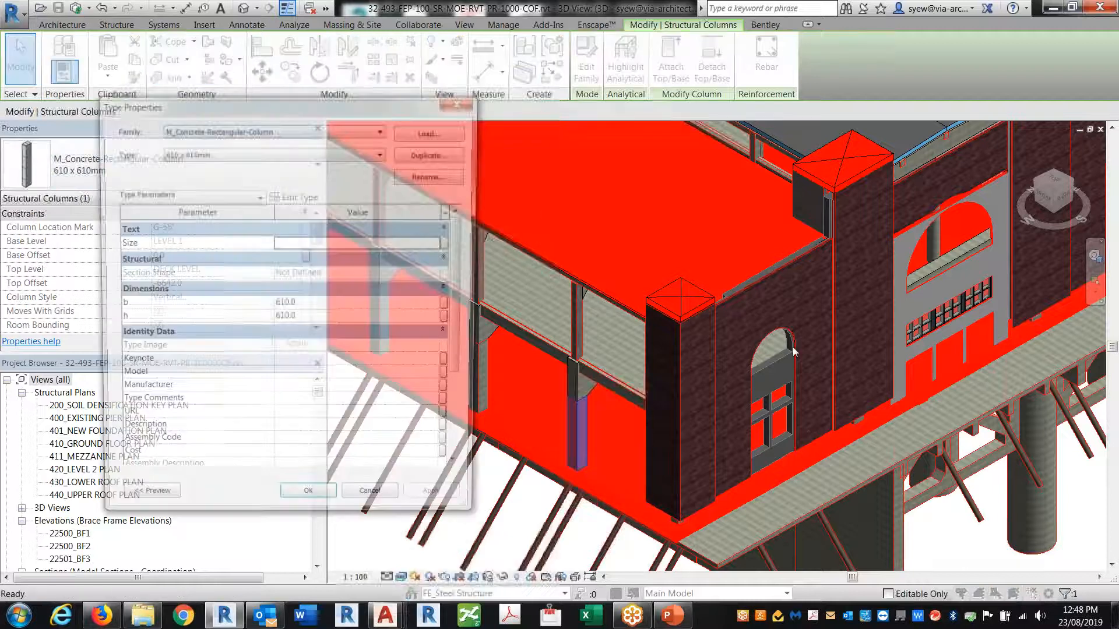
pyautogui.scroll(-3, 466, 267)
pyautogui.scroll(3, 466, 267)
pyautogui.click(462, 103)
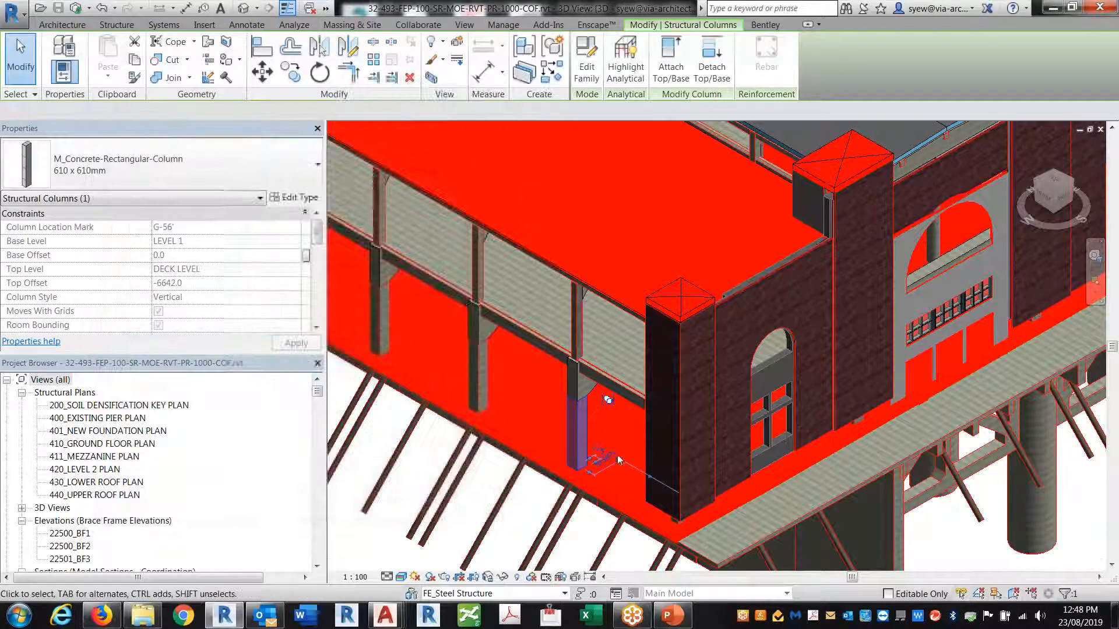
pyautogui.press('Escape')
# Edit the Existing COF Structure group and select the concrete column inside it
pyautogui.click(584, 431)
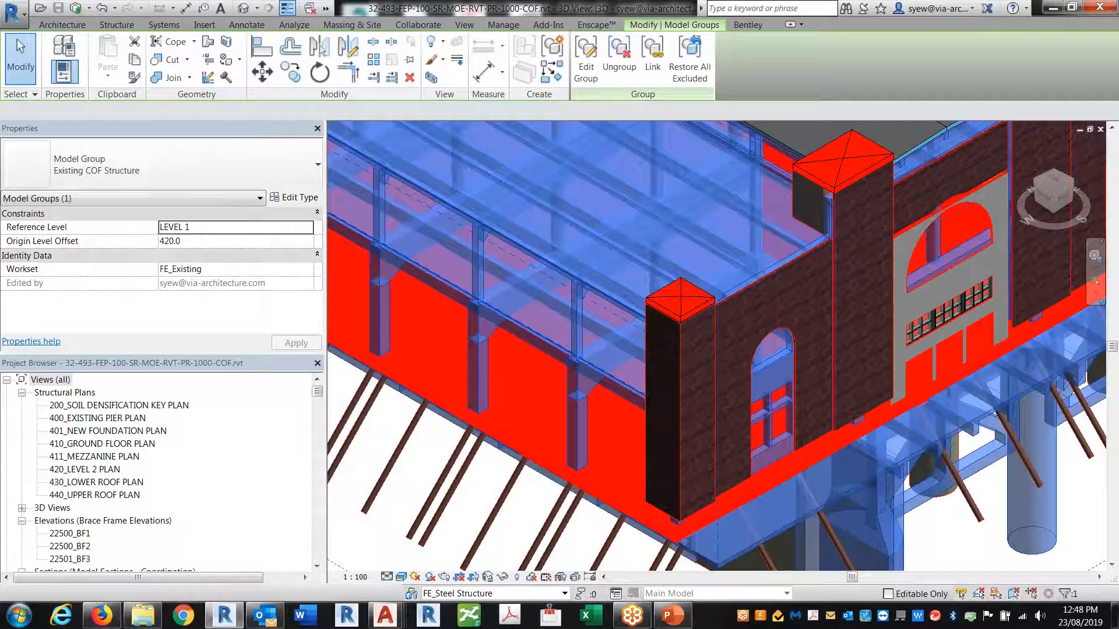
pyautogui.doubleClick(572, 420)
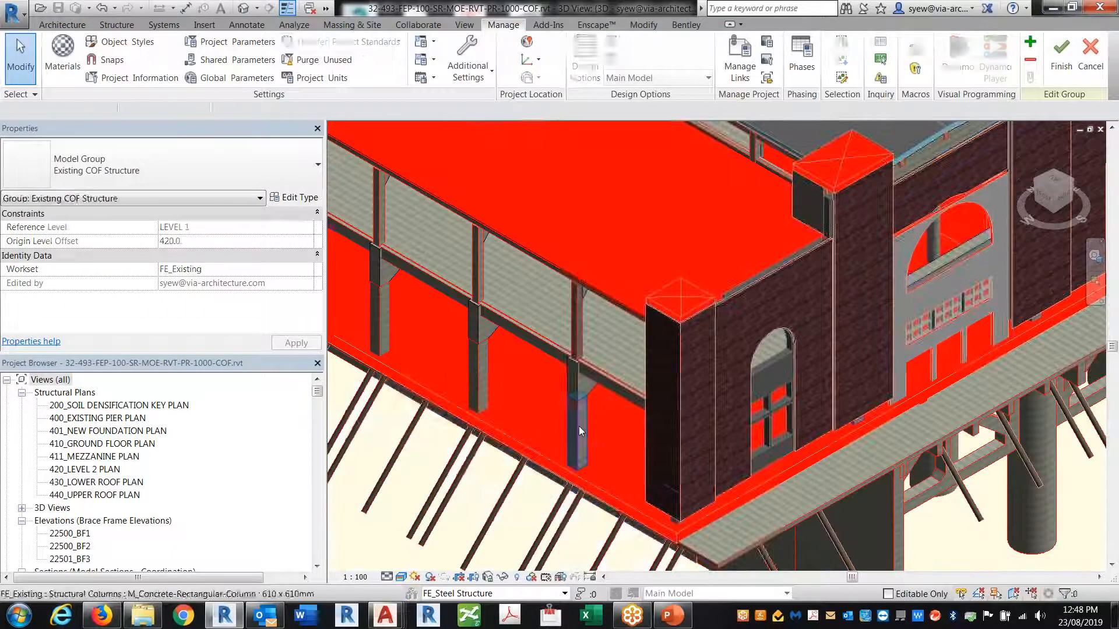
pyautogui.click(578, 426)
pyautogui.scroll(-5, 315, 239)
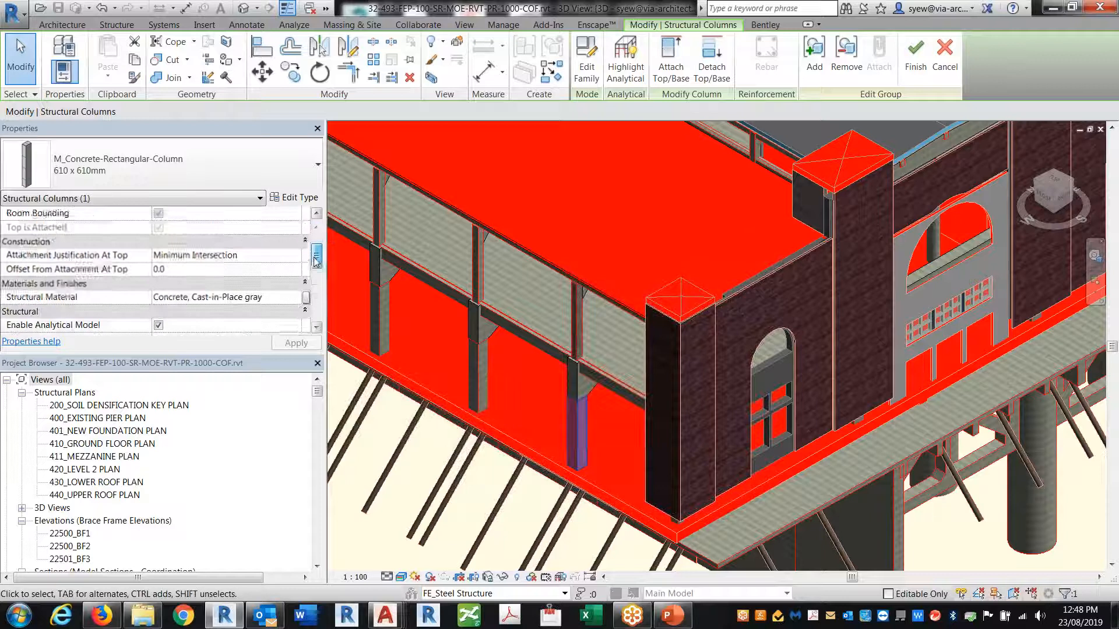
# Give the column's Concrete, Cast-in-Place gray material the Plastic > LED - Red On appearance
pyautogui.click(306, 283)
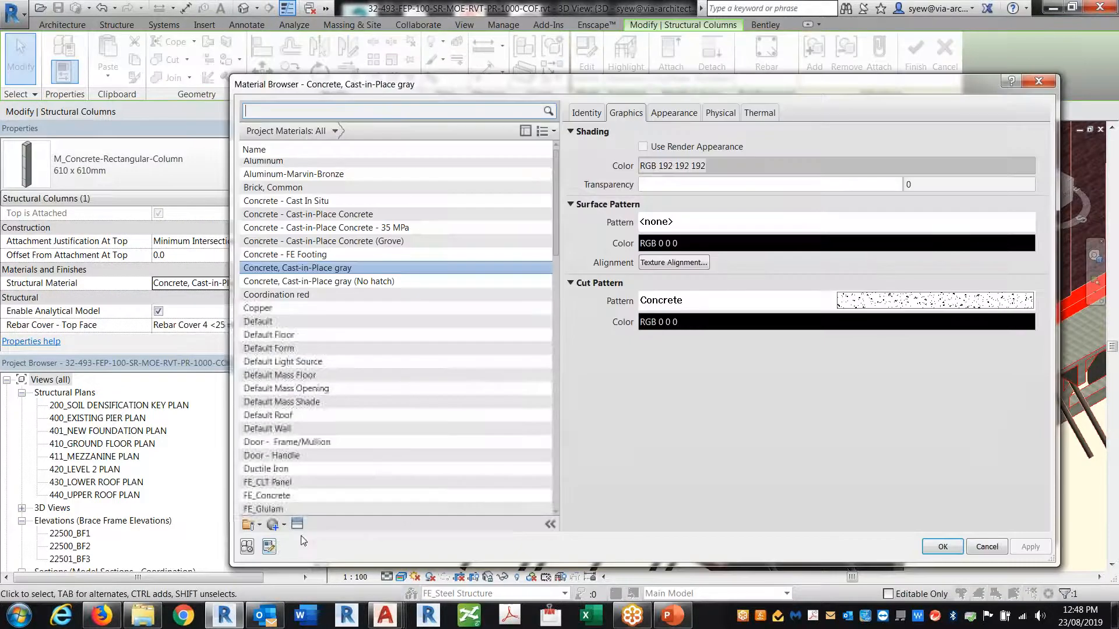
pyautogui.click(297, 523)
pyautogui.doubleClick(312, 147)
pyautogui.click(277, 328)
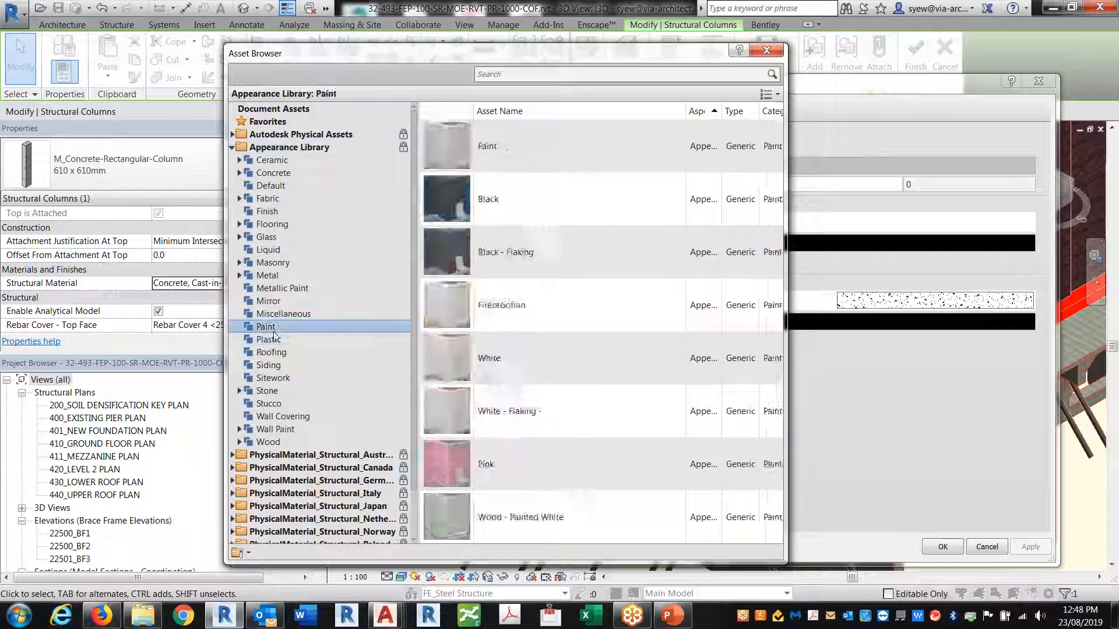
pyautogui.click(273, 340)
pyautogui.click(767, 359)
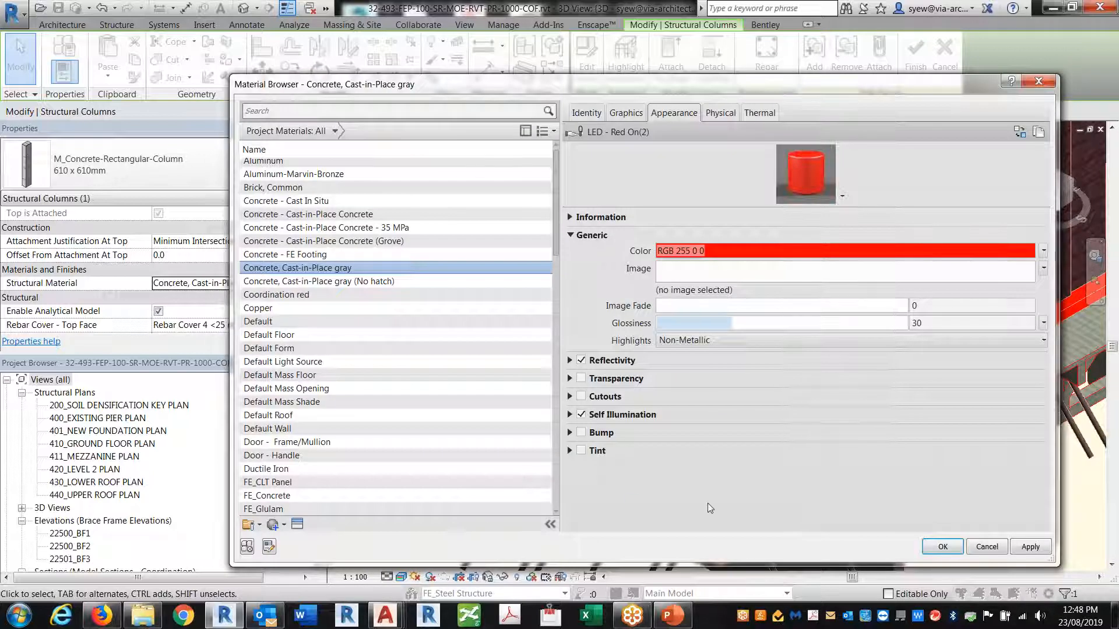
pyautogui.click(669, 512)
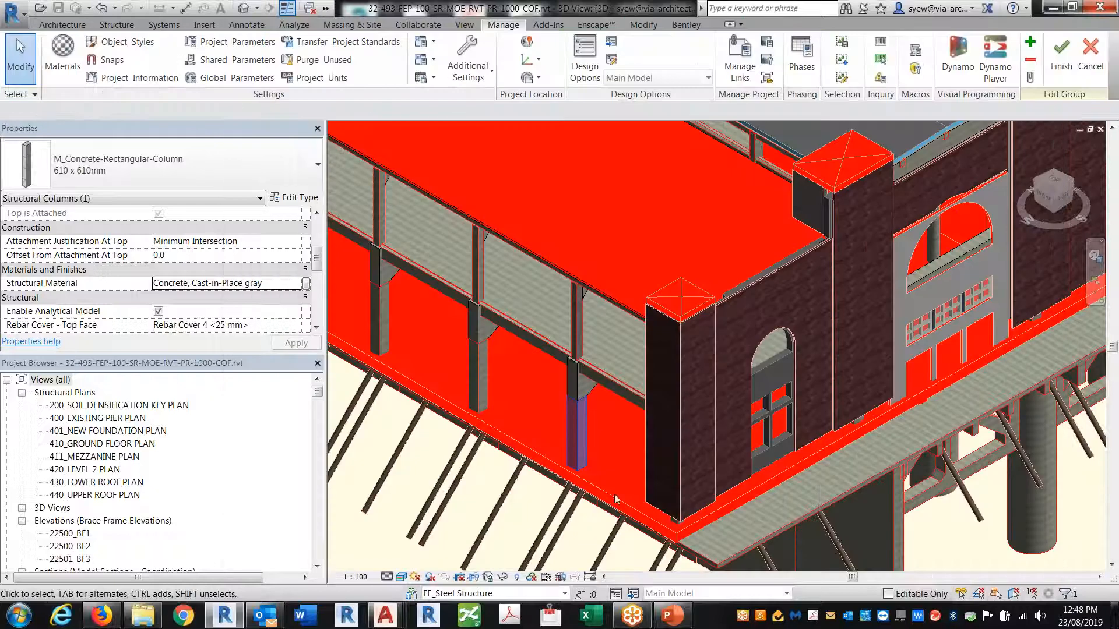
# Orbit to a low view of the red structure and finish the group edit
pyautogui.scroll(-2, 537, 342)
pyautogui.keyDown('shift'); pyautogui.moveTo(983, 514); pyautogui.dragTo(536, 407, button='middle'); pyautogui.keyUp('shift')
pyautogui.scroll(4, 505, 287)
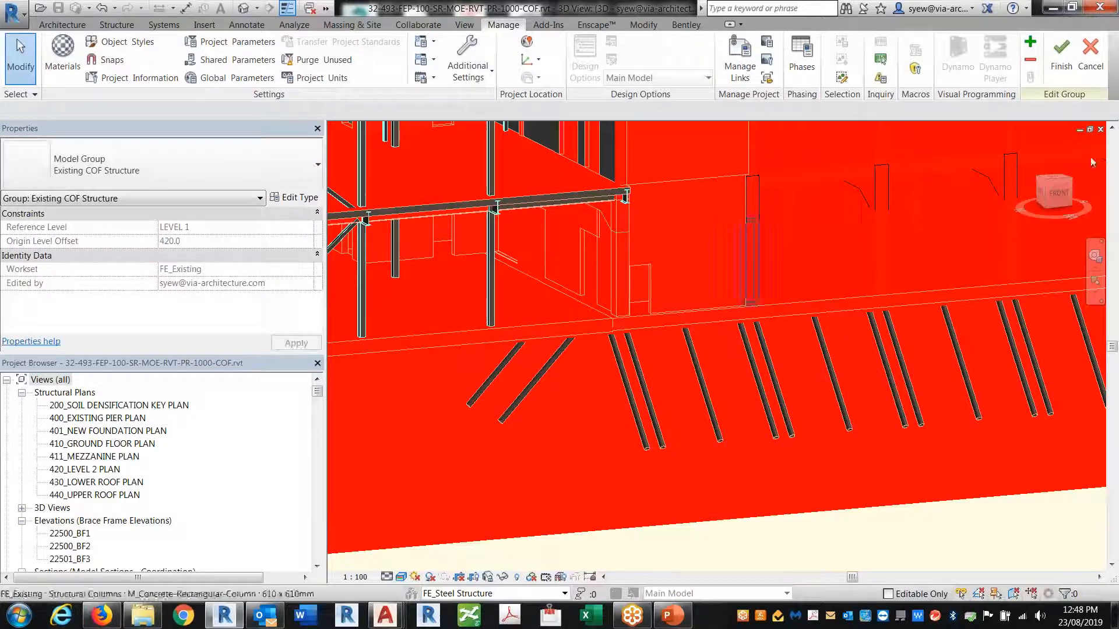
pyautogui.click(1052, 61)
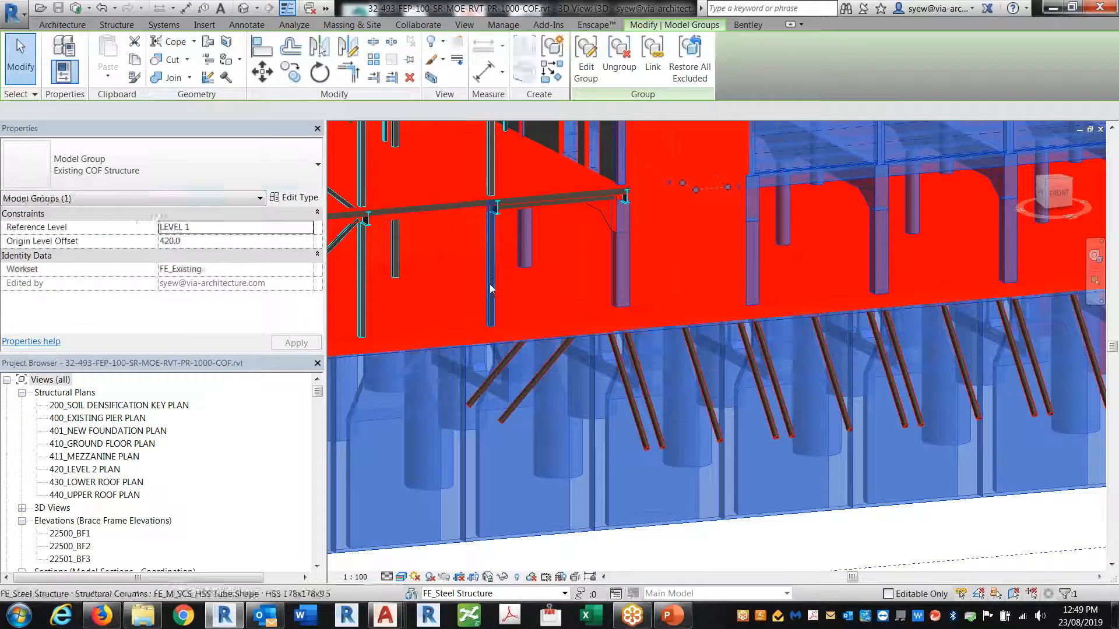
# Give the steel column's Metal - Steel CSA G40 material the Plastic > LED - Red On appearance
pyautogui.click(491, 272)
pyautogui.scroll(-5, 294, 257)
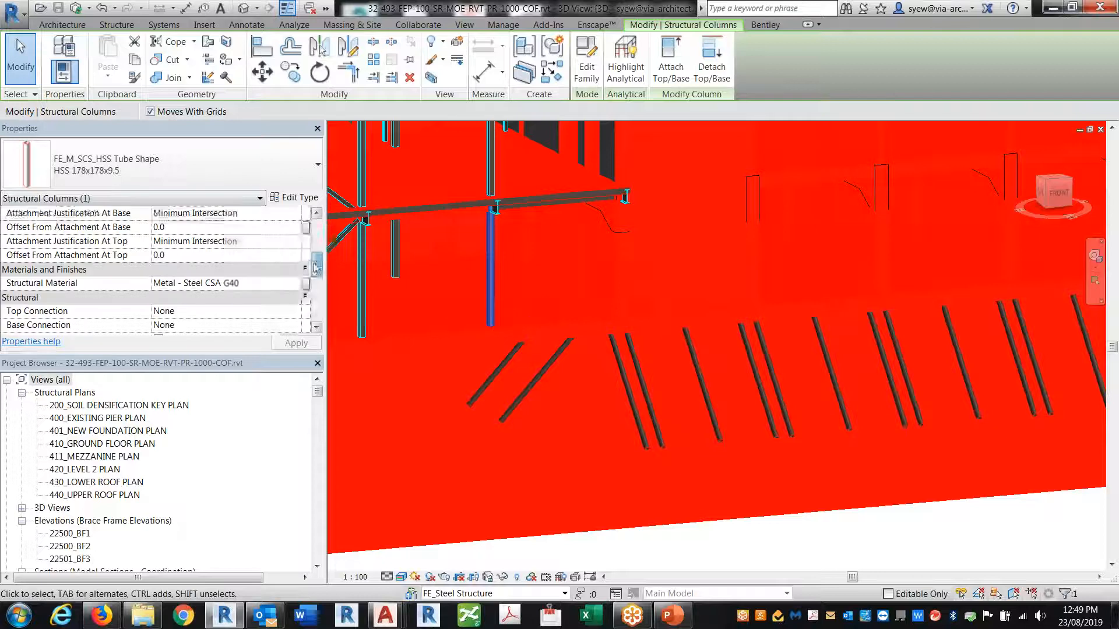
pyautogui.click(296, 270)
pyautogui.click(298, 269)
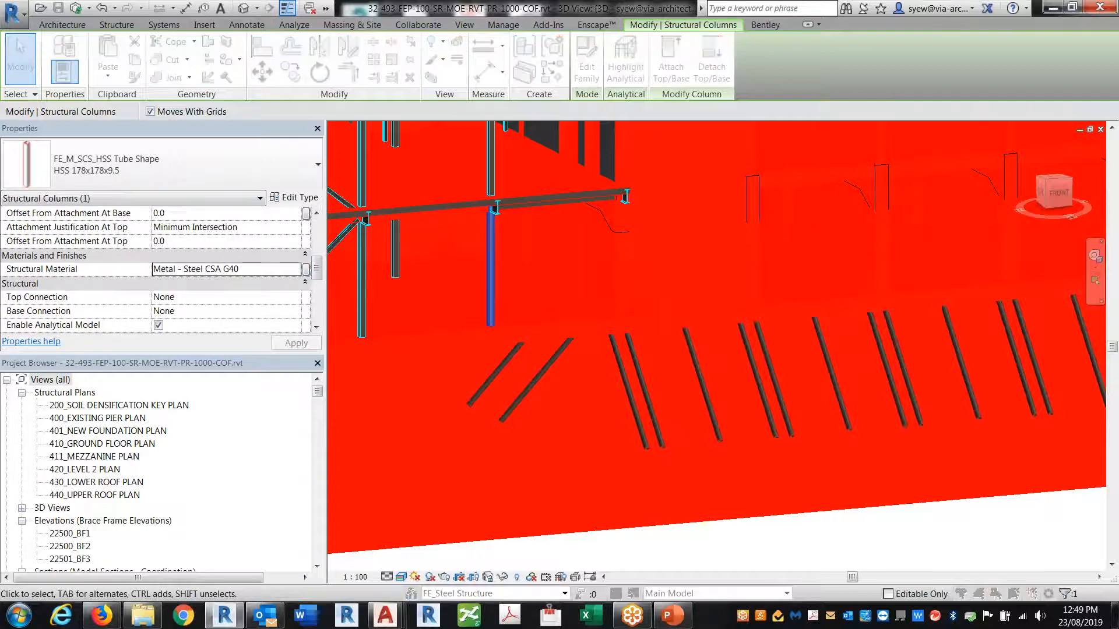
pyautogui.click(297, 524)
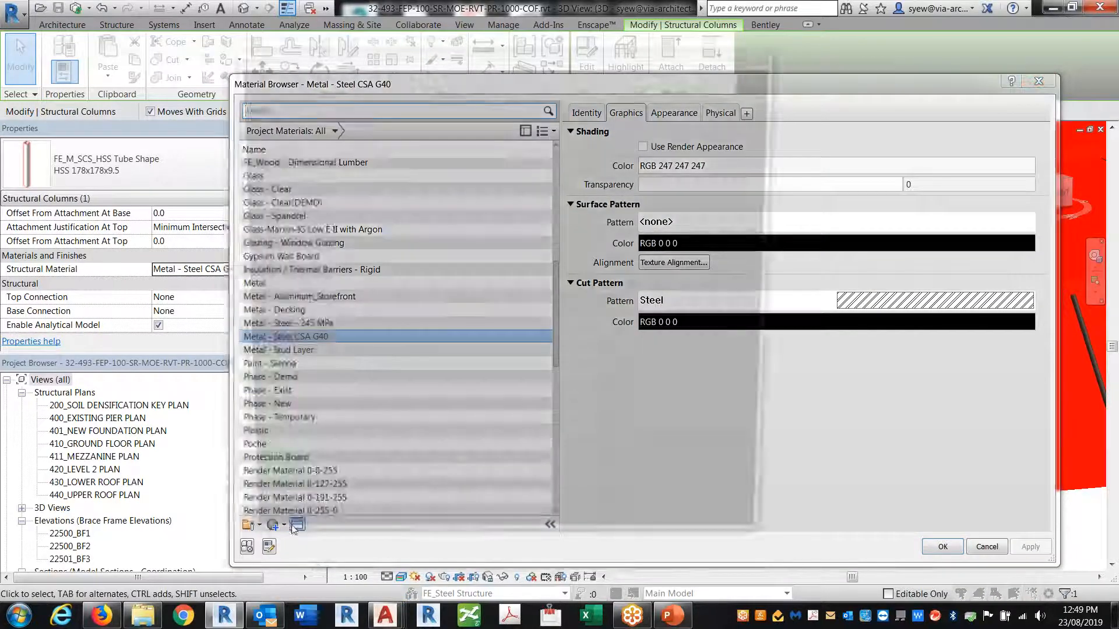
pyautogui.doubleClick(321, 149)
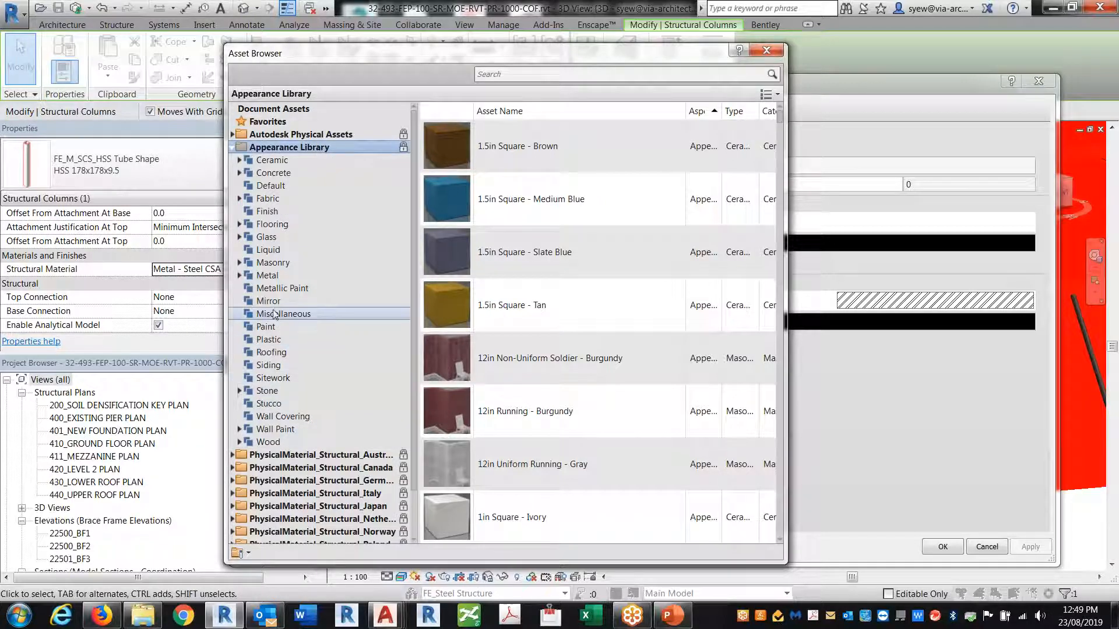
pyautogui.click(268, 340)
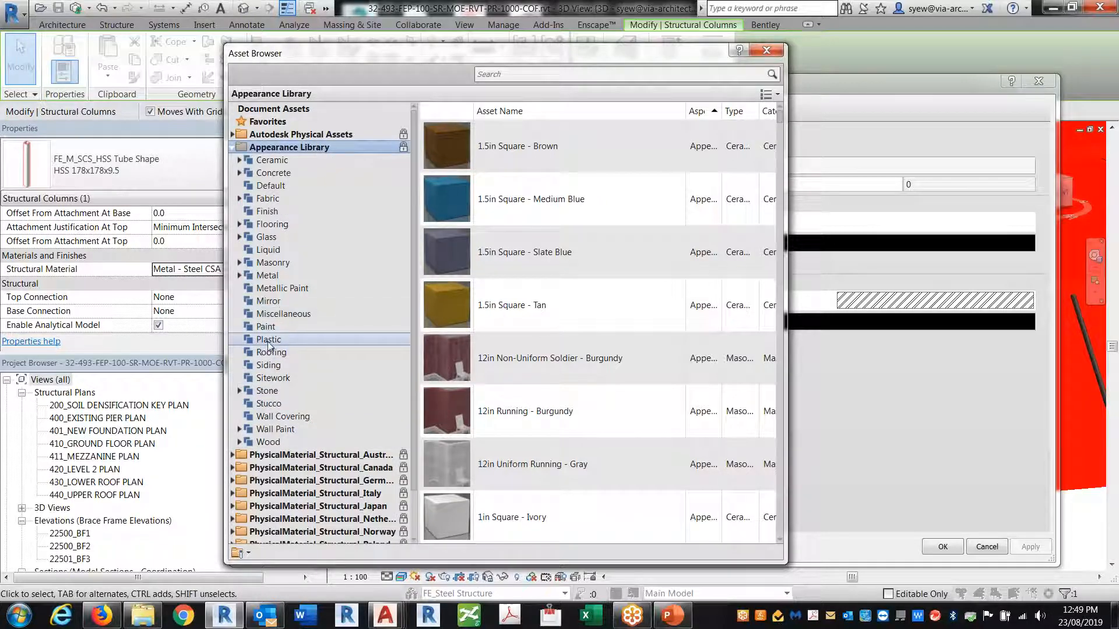
pyautogui.click(767, 359)
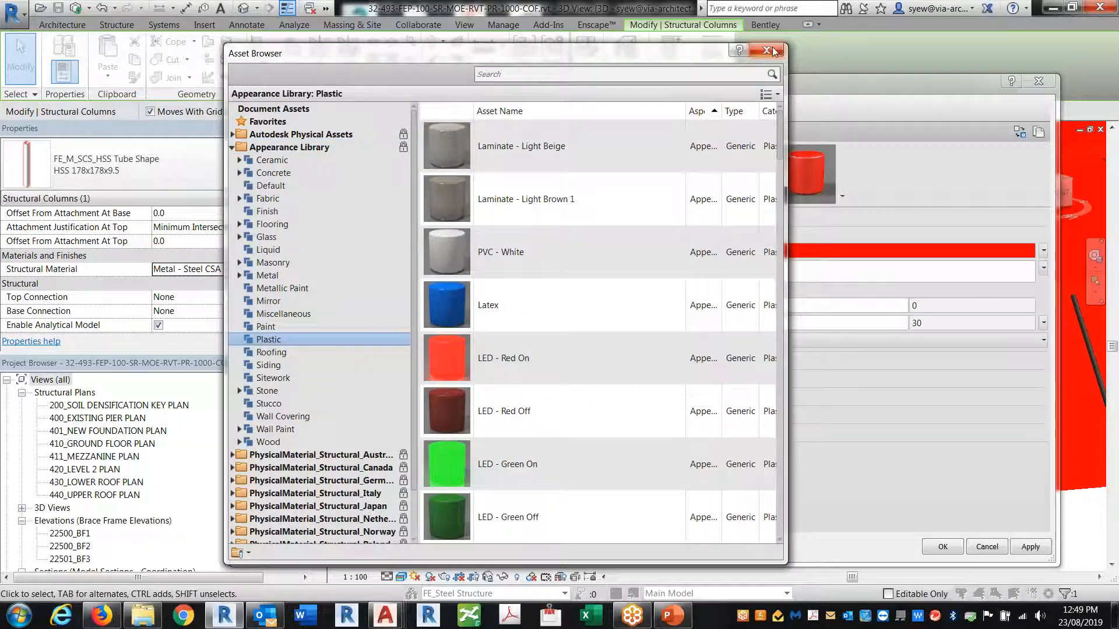
pyautogui.click(766, 51)
pyautogui.click(941, 548)
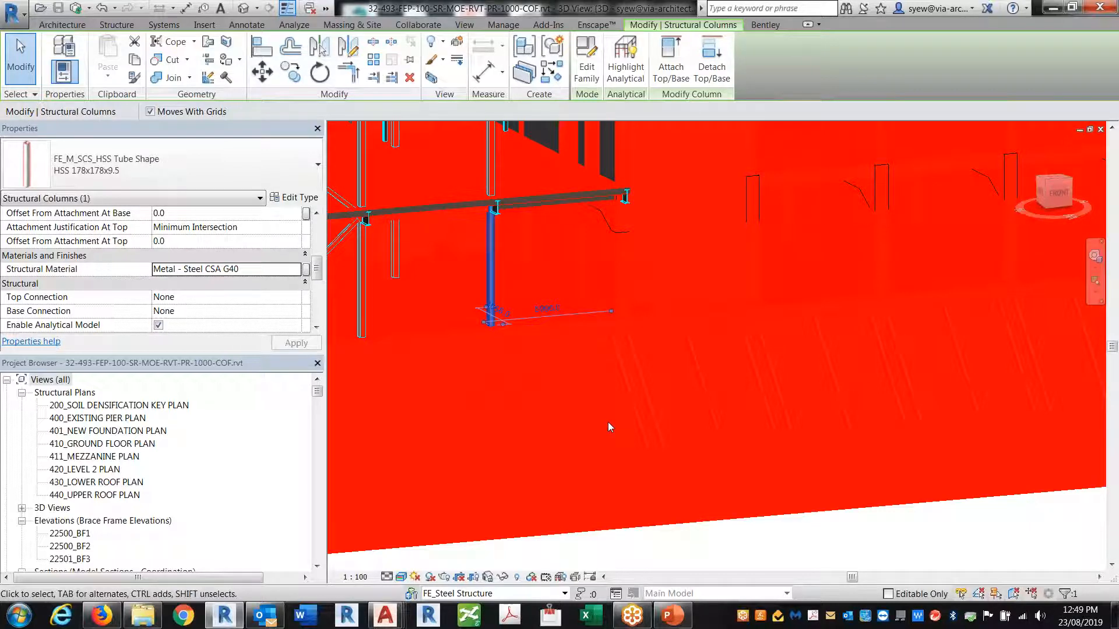
pyautogui.click(502, 25)
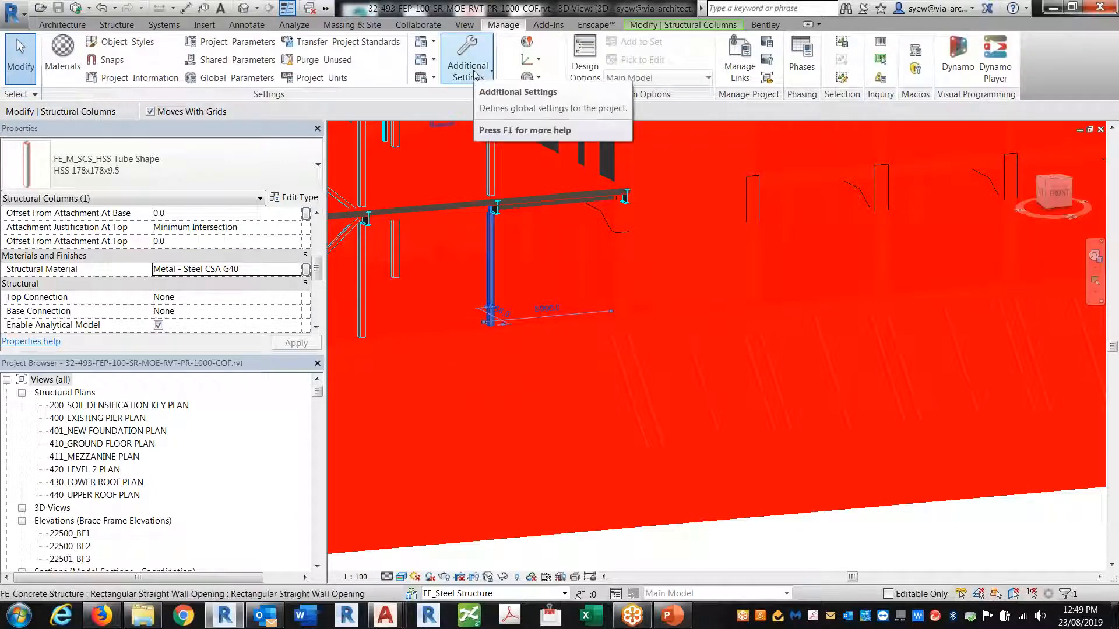
pyautogui.click(341, 42)
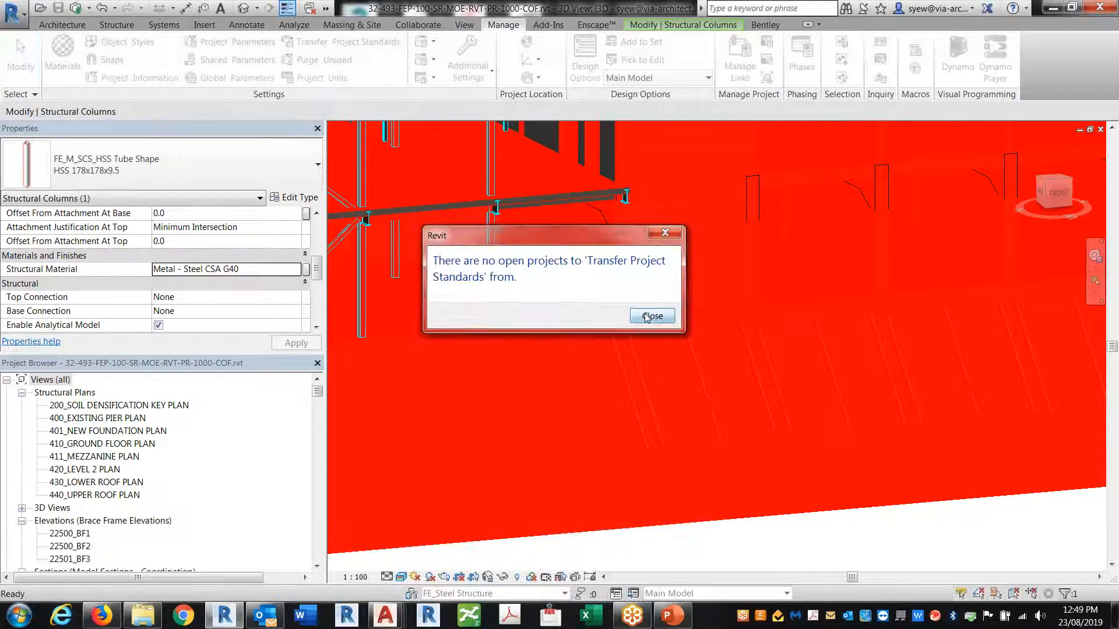
pyautogui.click(647, 317)
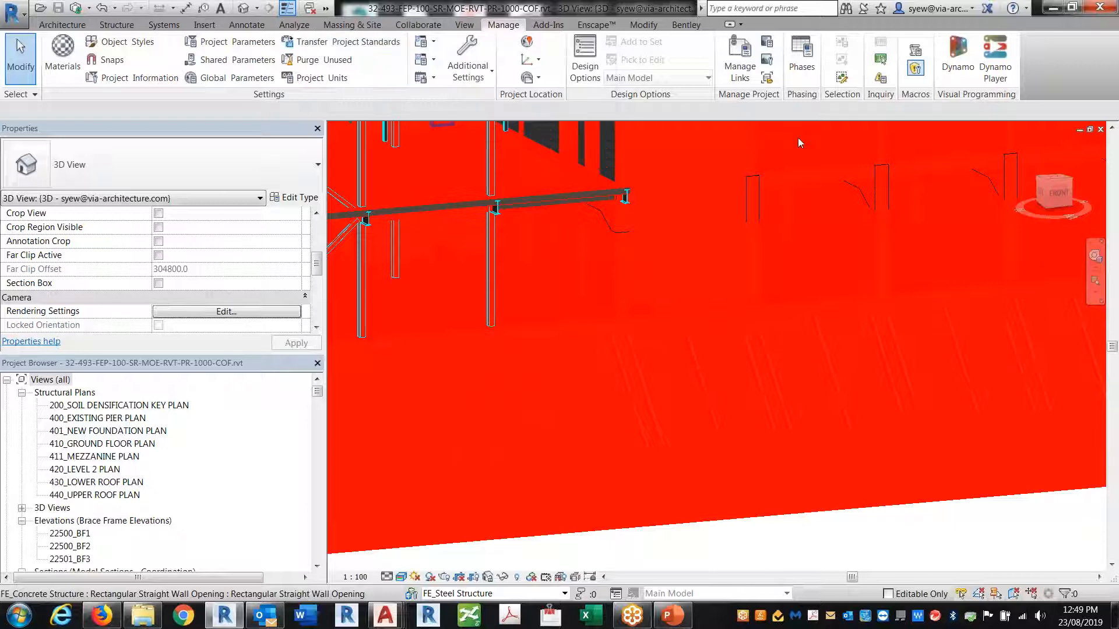
# Zoom and orbit to frame the building's long red side
pyautogui.scroll(-4, 696, 358)
pyautogui.keyDown('shift'); pyautogui.moveTo(842, 434); pyautogui.dragTo(697, 491, button='middle'); pyautogui.keyUp('shift')
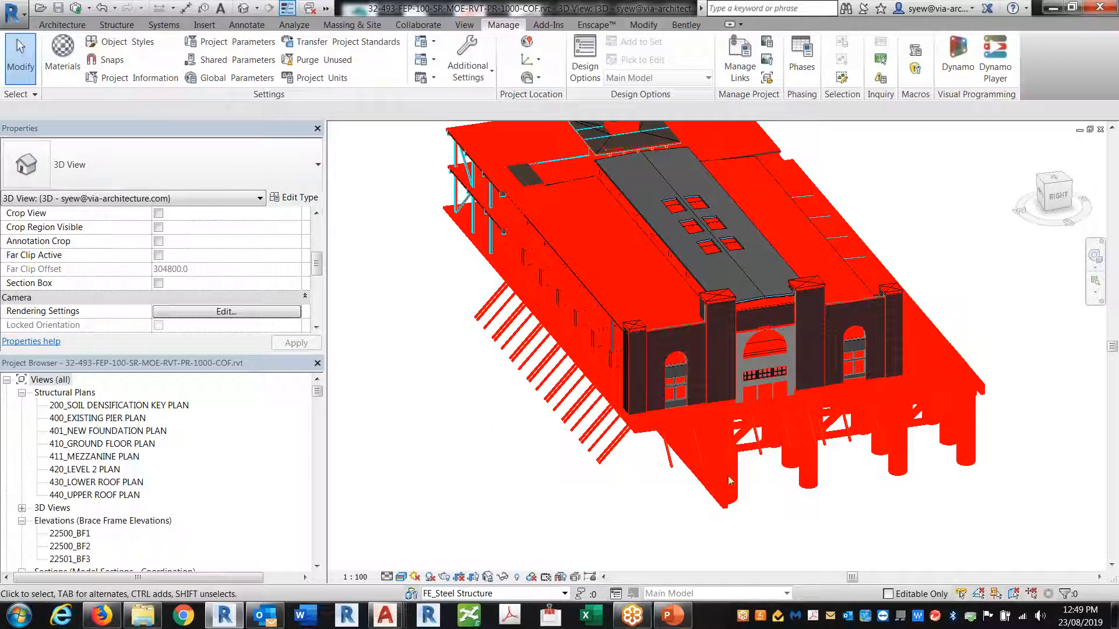
pyautogui.scroll(3, 690, 396)
pyautogui.keyDown('shift'); pyautogui.moveTo(690, 395); pyautogui.dragTo(751, 373, button='middle'); pyautogui.keyUp('shift')
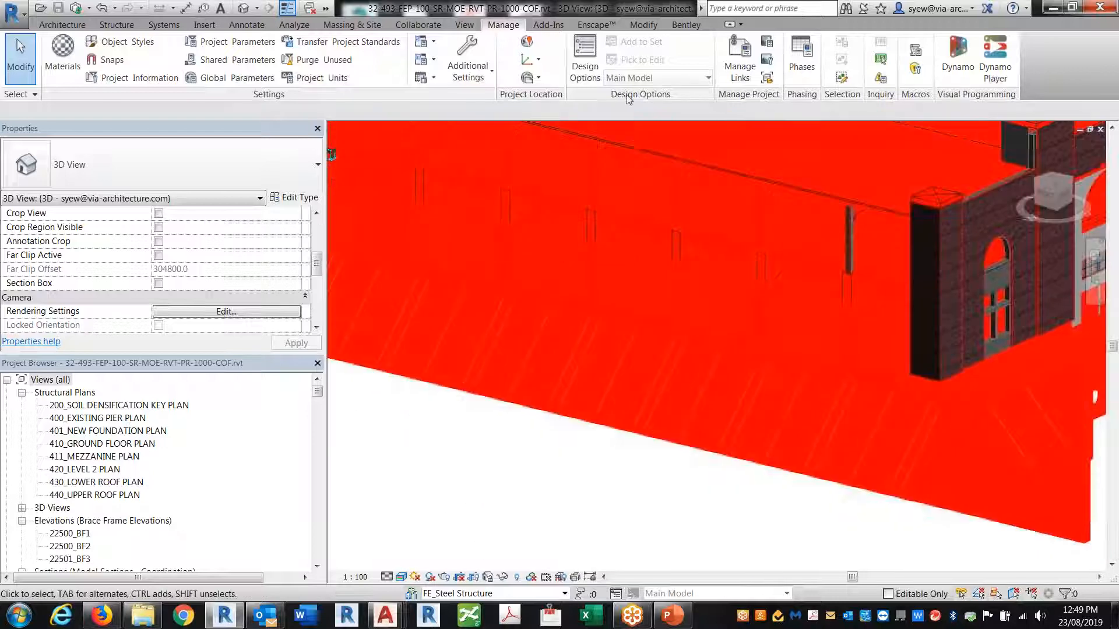
# Show the Enscape tab, nudge the view down, and start opening another project
pyautogui.click(594, 24)
pyautogui.moveTo(419, 234); pyautogui.dragTo(422, 262, button='middle')
pyautogui.click(41, 9)
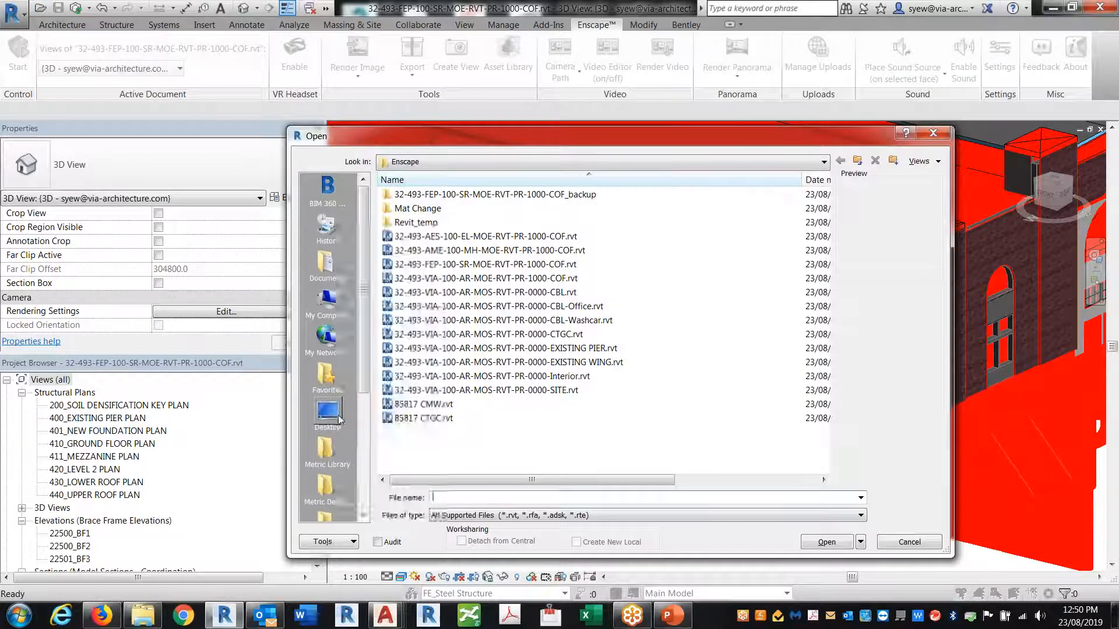
# Browse Desktop > Shortcut > BIM > Links > Revit and open 32-493-VIA-100-AR-MOS-RVT-PR-0000-Coord Model.rvt
pyautogui.click(327, 414)
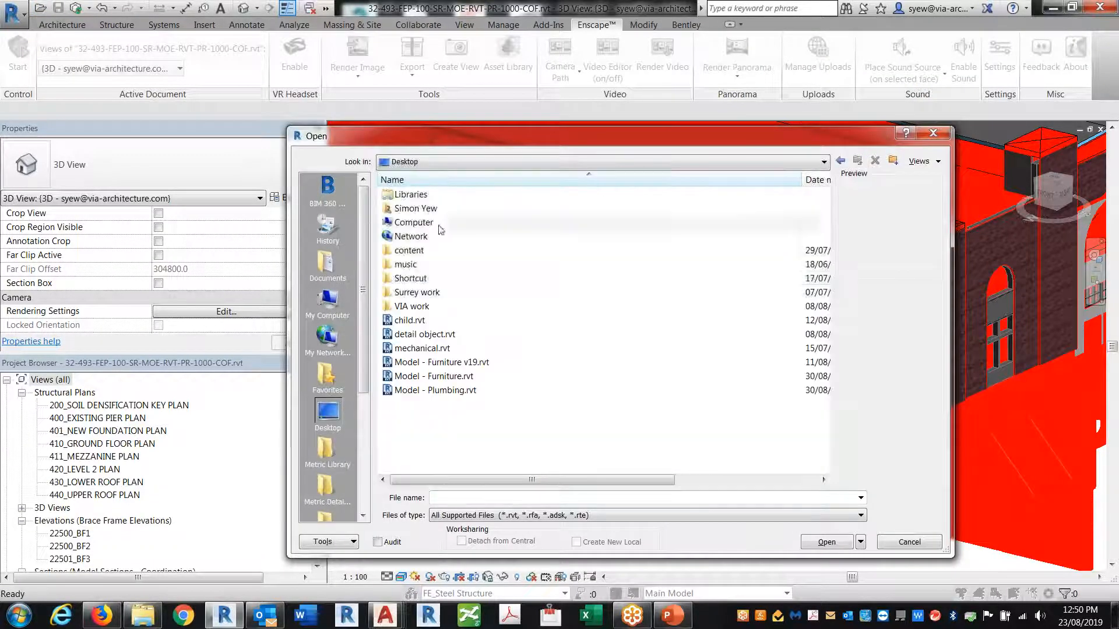
pyautogui.doubleClick(415, 279)
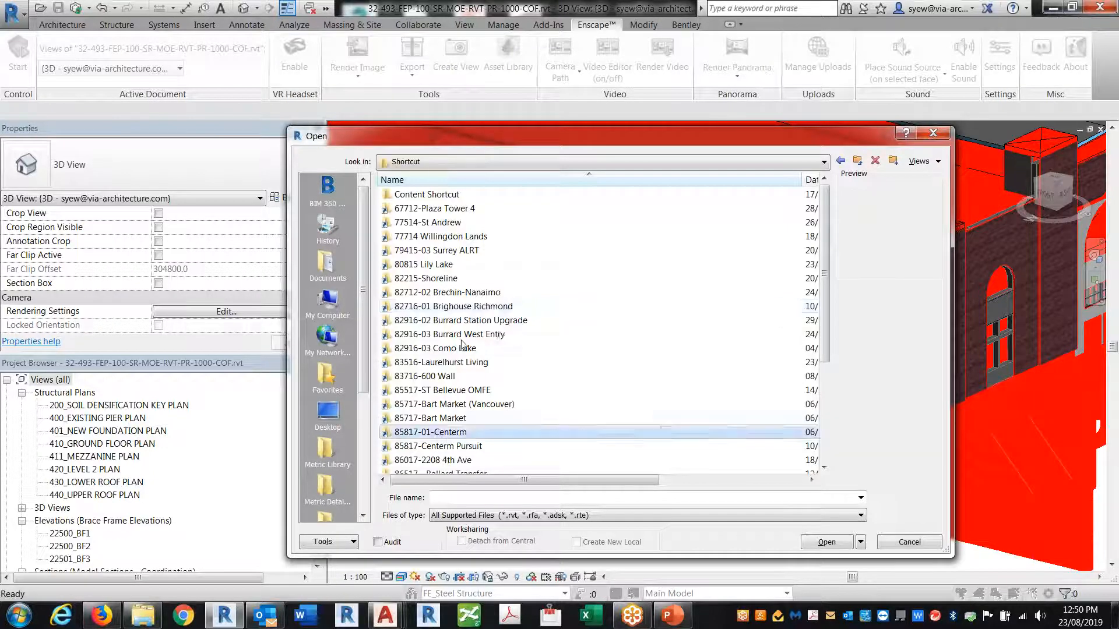
pyautogui.doubleClick(462, 344)
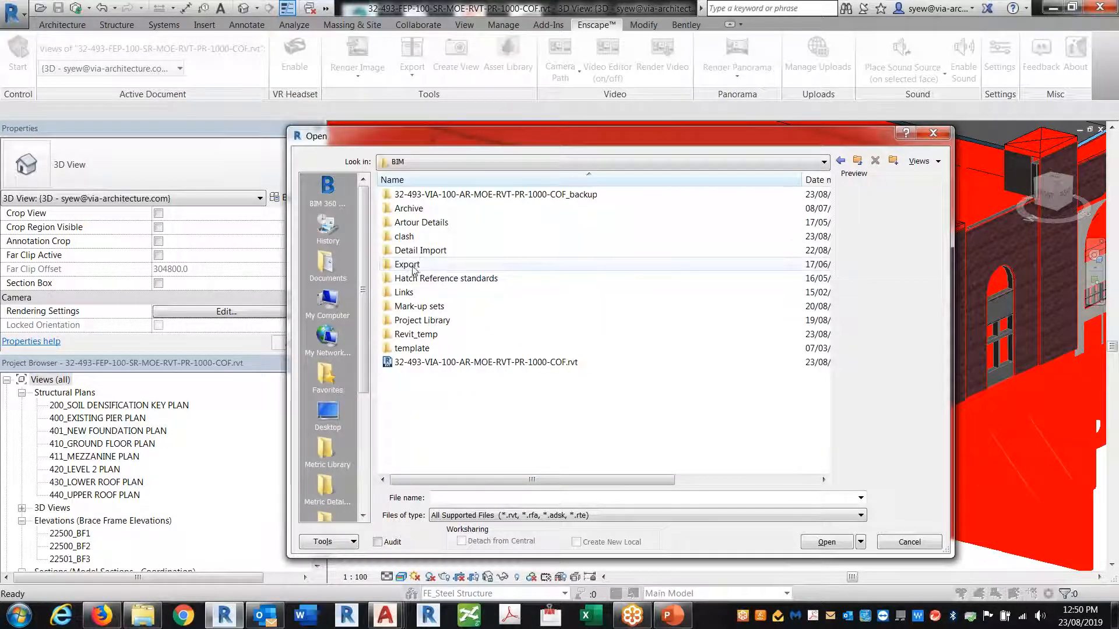
pyautogui.doubleClick(409, 292)
pyautogui.doubleClick(408, 222)
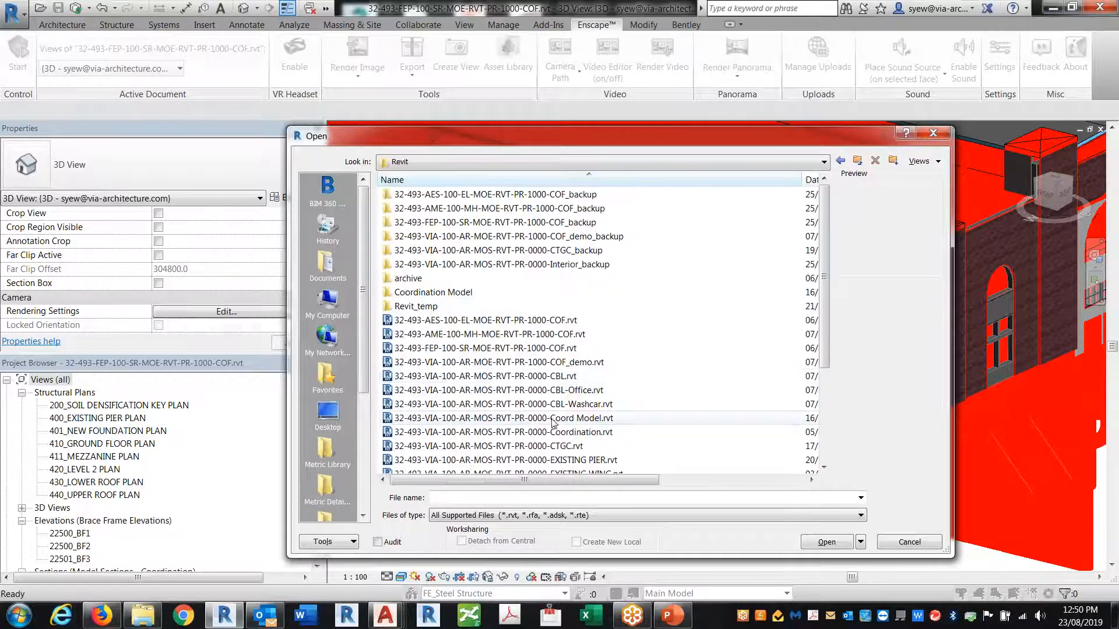
pyautogui.click(553, 419)
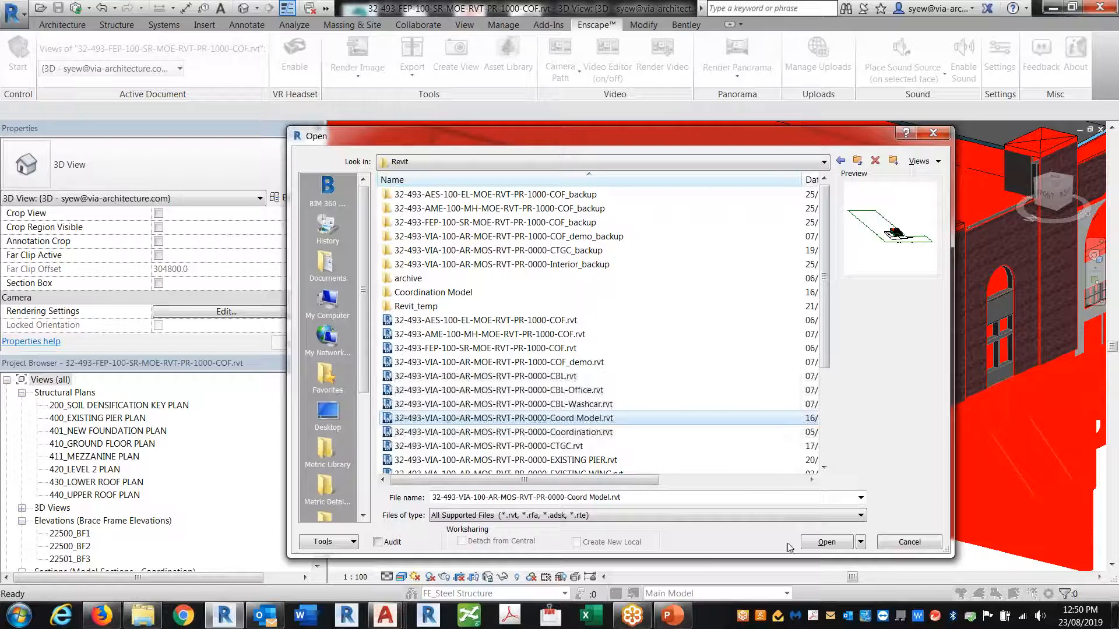
pyautogui.click(826, 542)
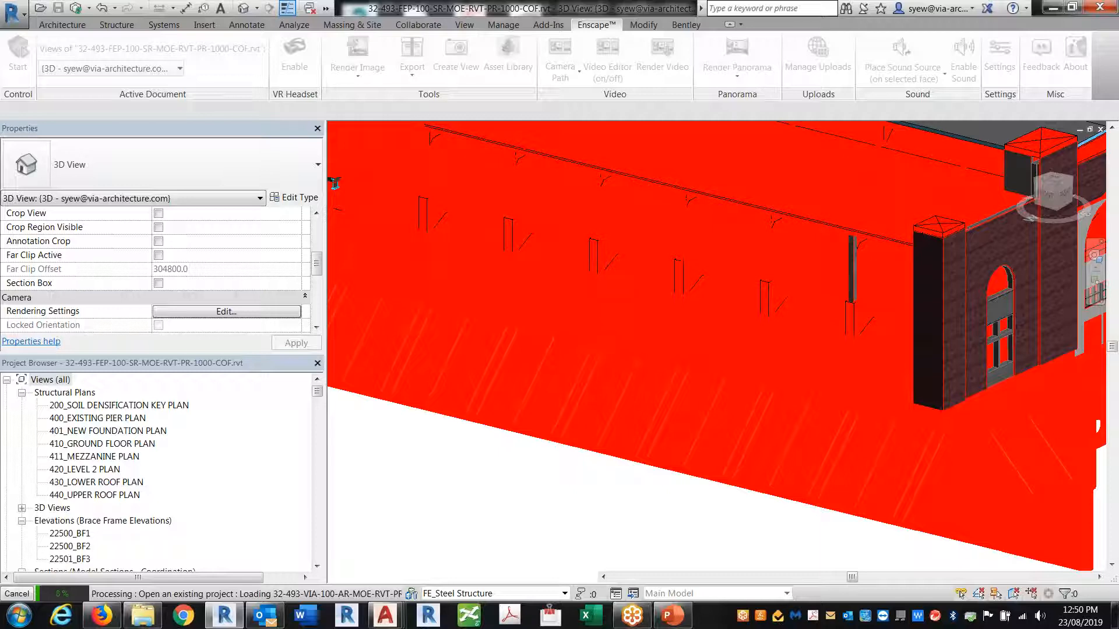
# Go up to the T029 - Sharing and Coordinating folder and open its Enscape subfolder
pyautogui.click(143, 616)
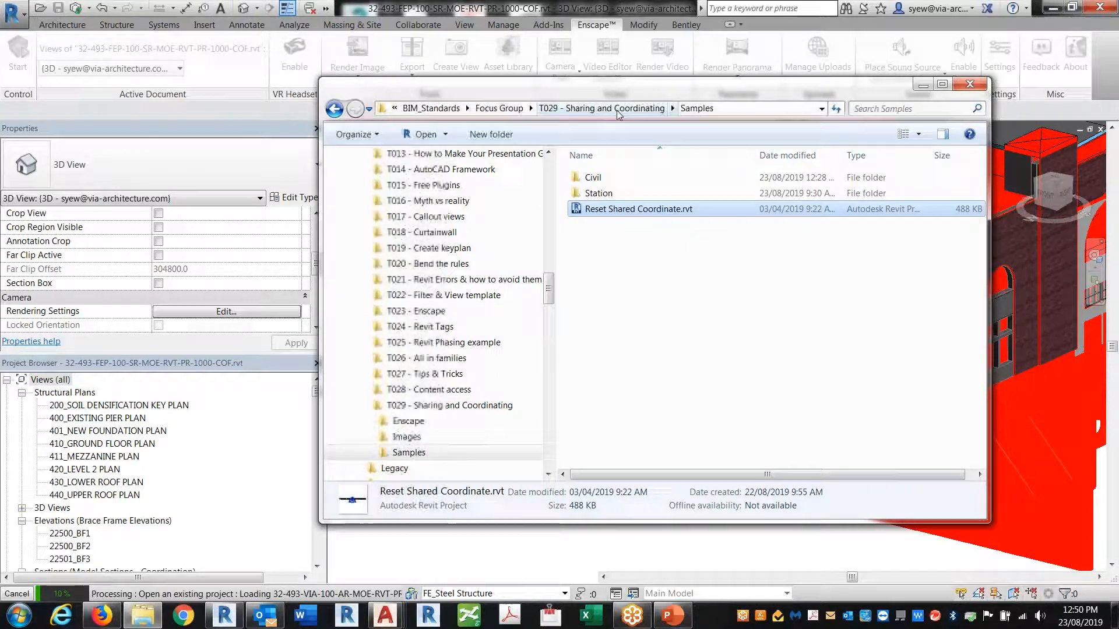
pyautogui.click(602, 108)
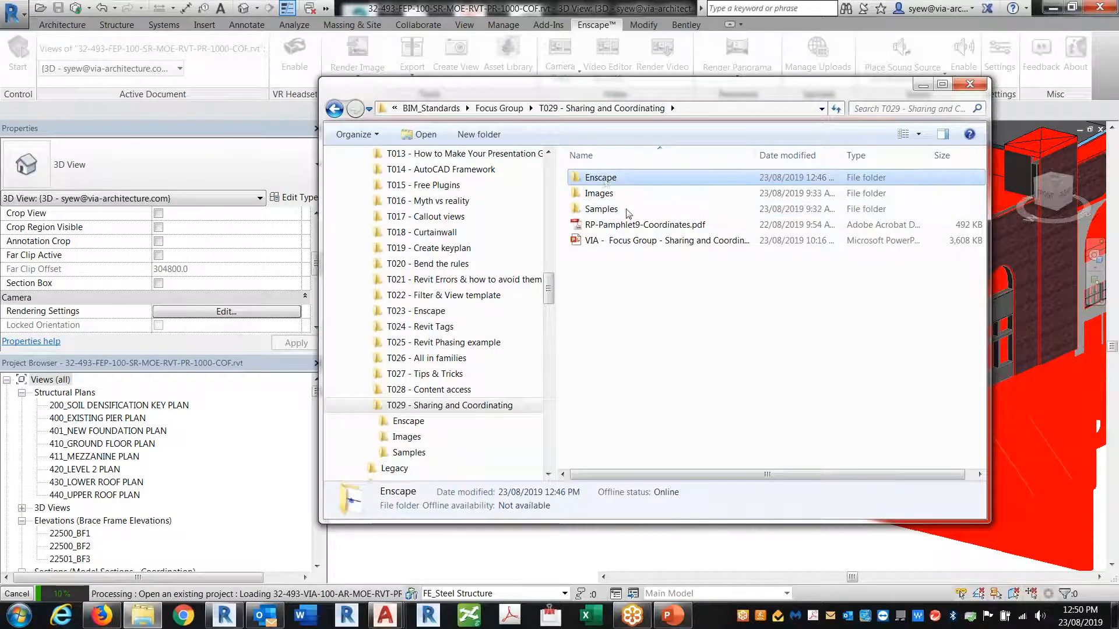
pyautogui.doubleClick(606, 177)
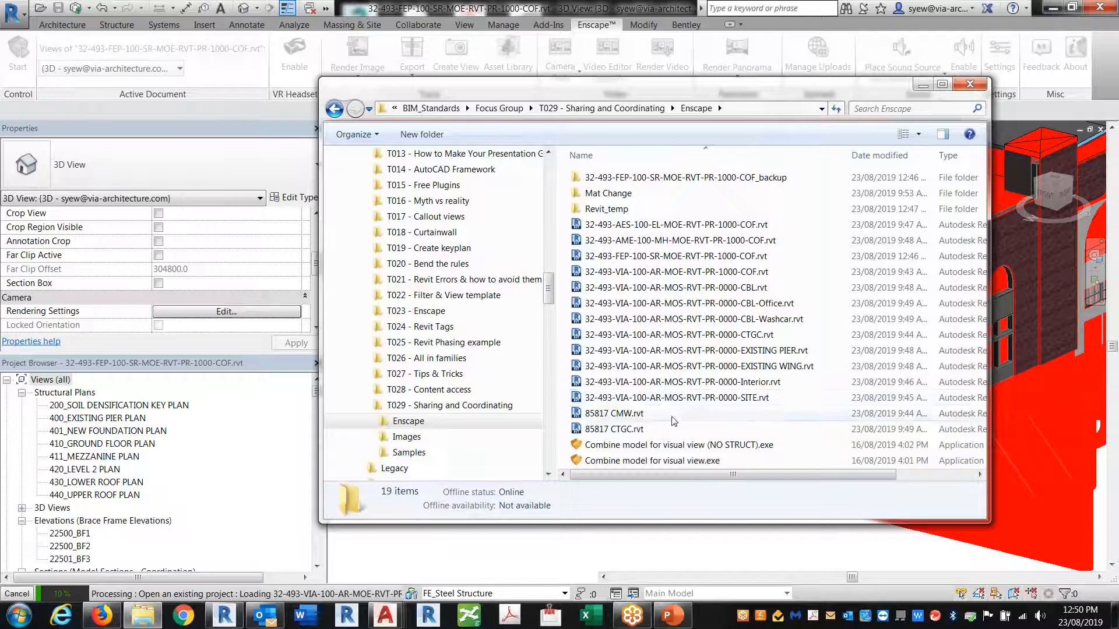
pyautogui.hscroll(1, 670, 424)
pyautogui.moveTo(659, 476); pyautogui.dragTo(601, 477)
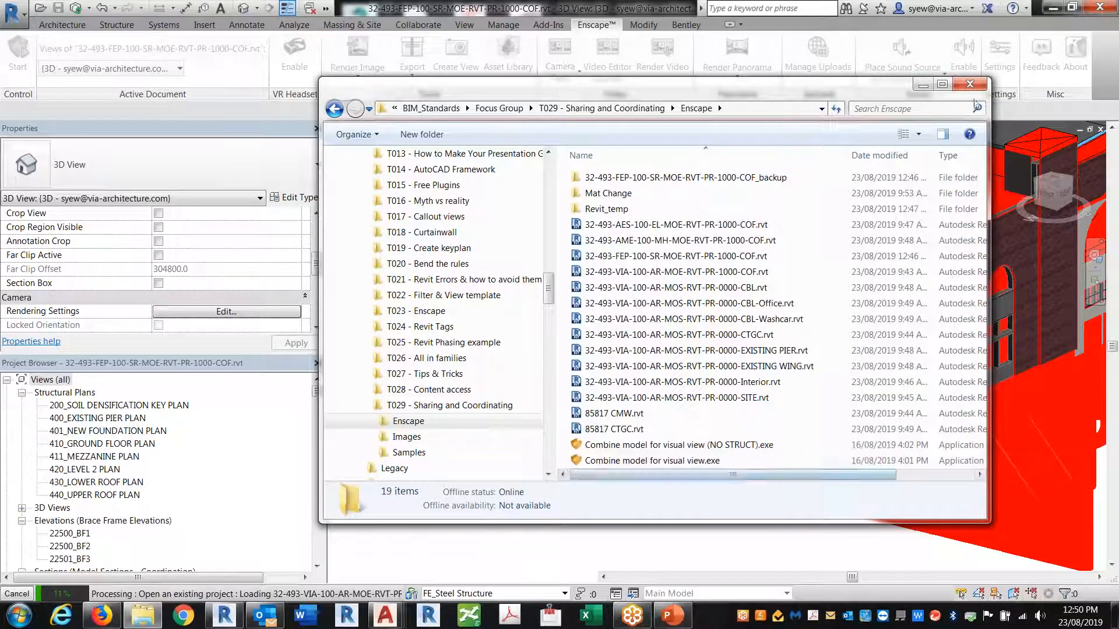
# Launch Combine model for visual view.exe from the Enscape folder
pyautogui.click(923, 85)
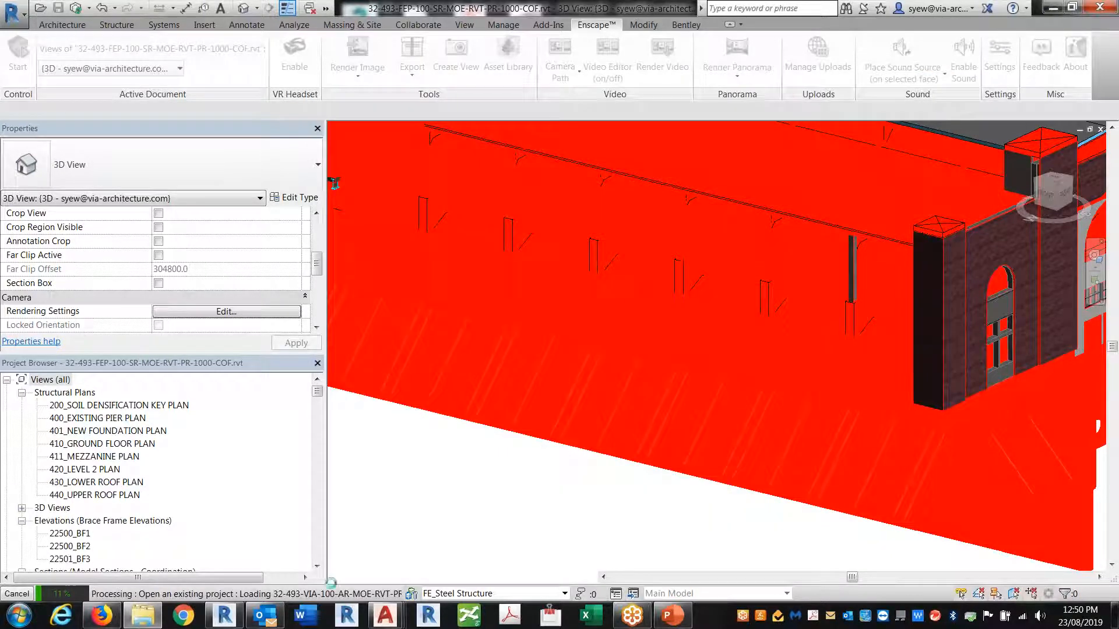
pyautogui.click(143, 616)
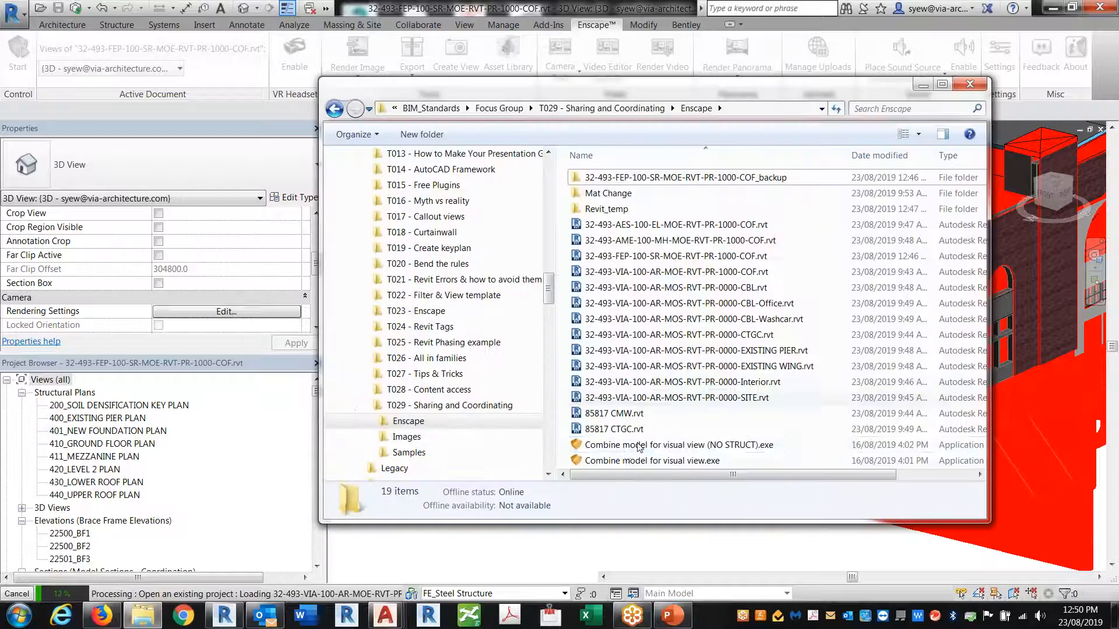
pyautogui.click(667, 461)
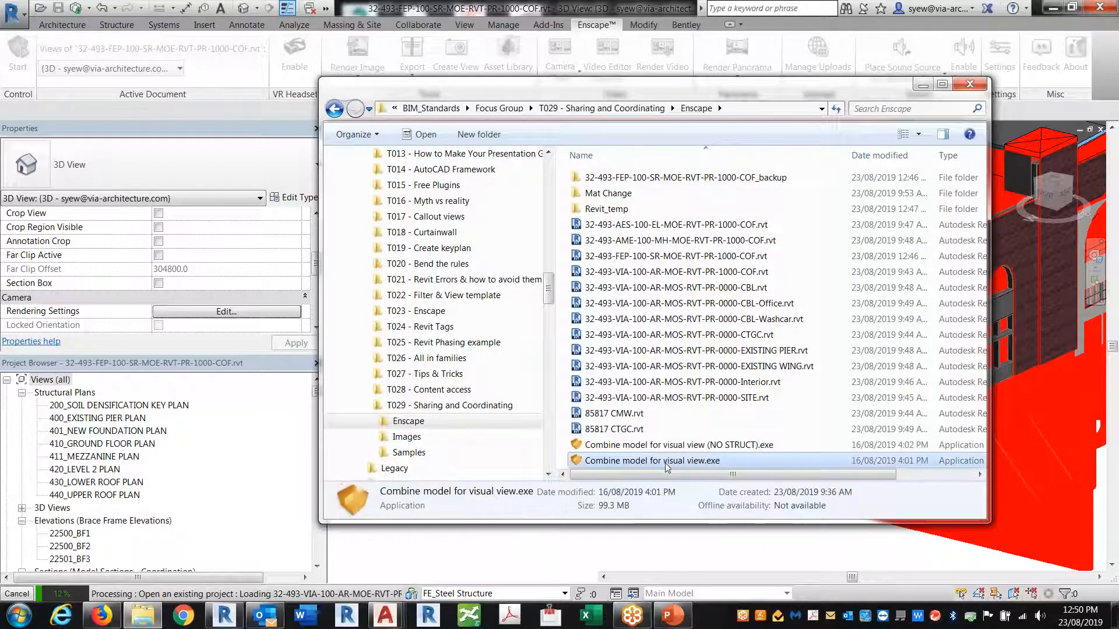
pyautogui.doubleClick(667, 462)
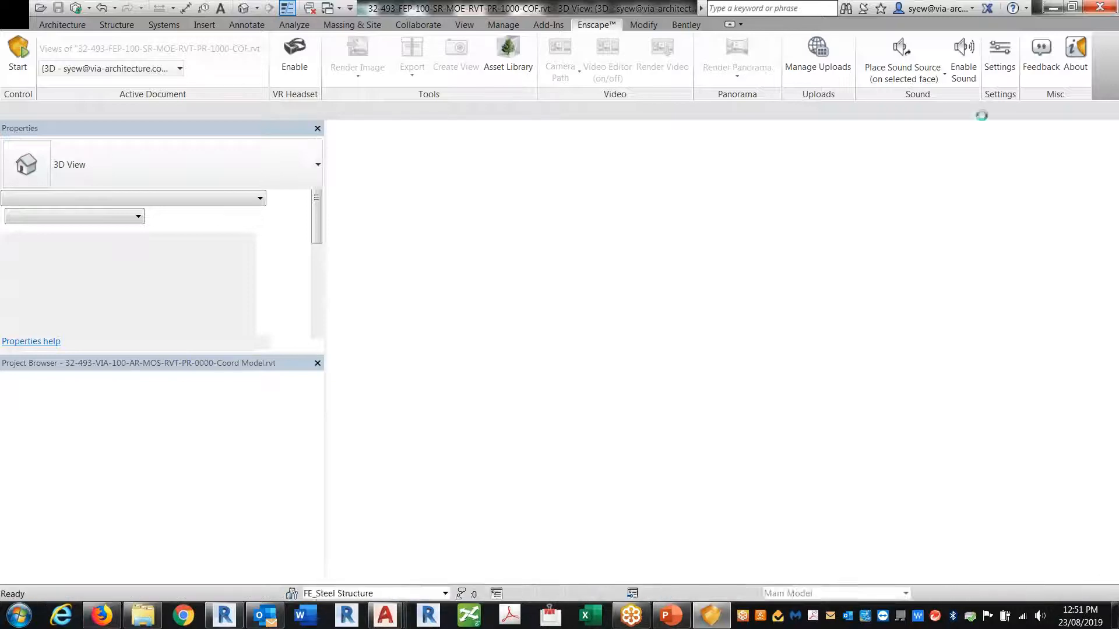
# Check Enscape's loading window, then return to Revit's 3D view of the Coord Model
pyautogui.click(712, 617)
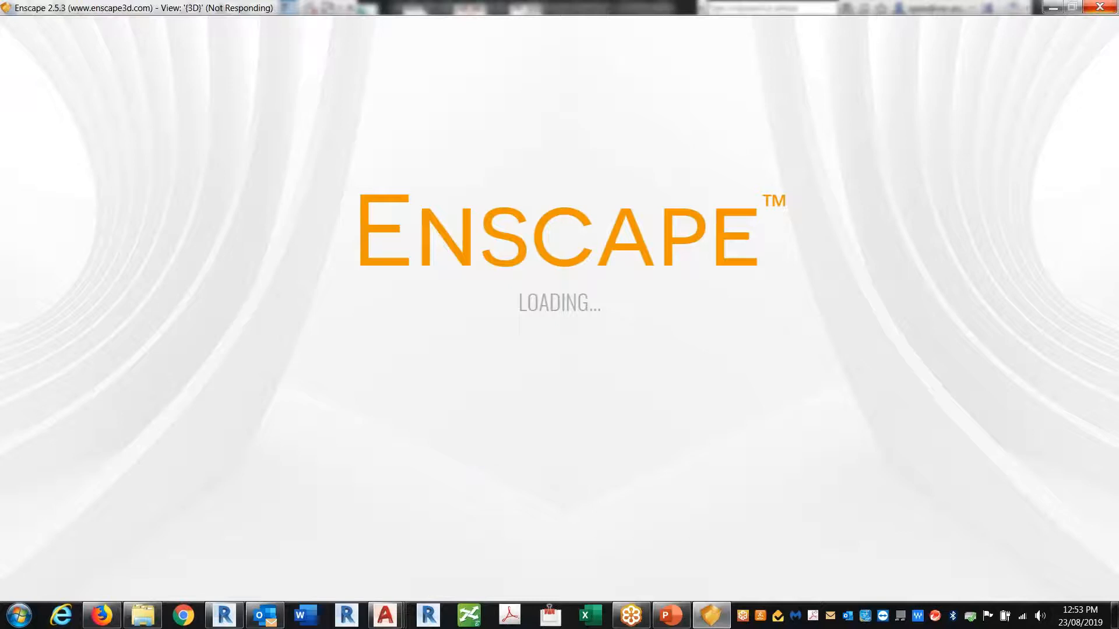
pyautogui.click(230, 623)
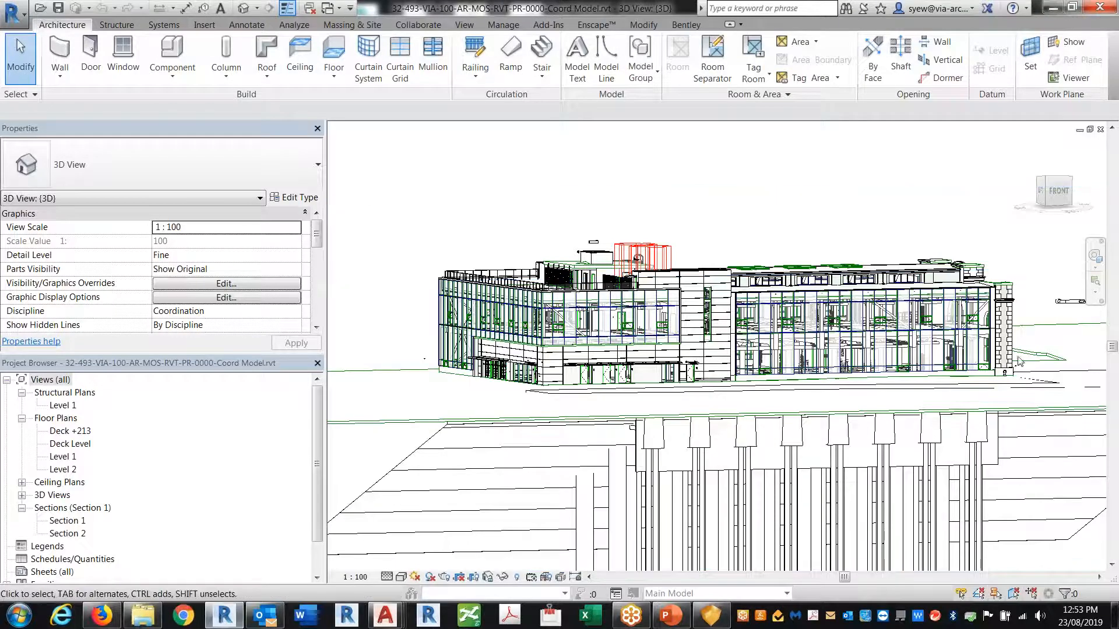
# Orbit to the model's right side and switch the Visual Style to Realistic
pyautogui.keyDown('shift'); pyautogui.moveTo(757, 410); pyautogui.dragTo(1017, 373, button='middle'); pyautogui.keyUp('shift')
pyautogui.scroll(6, 608, 287)
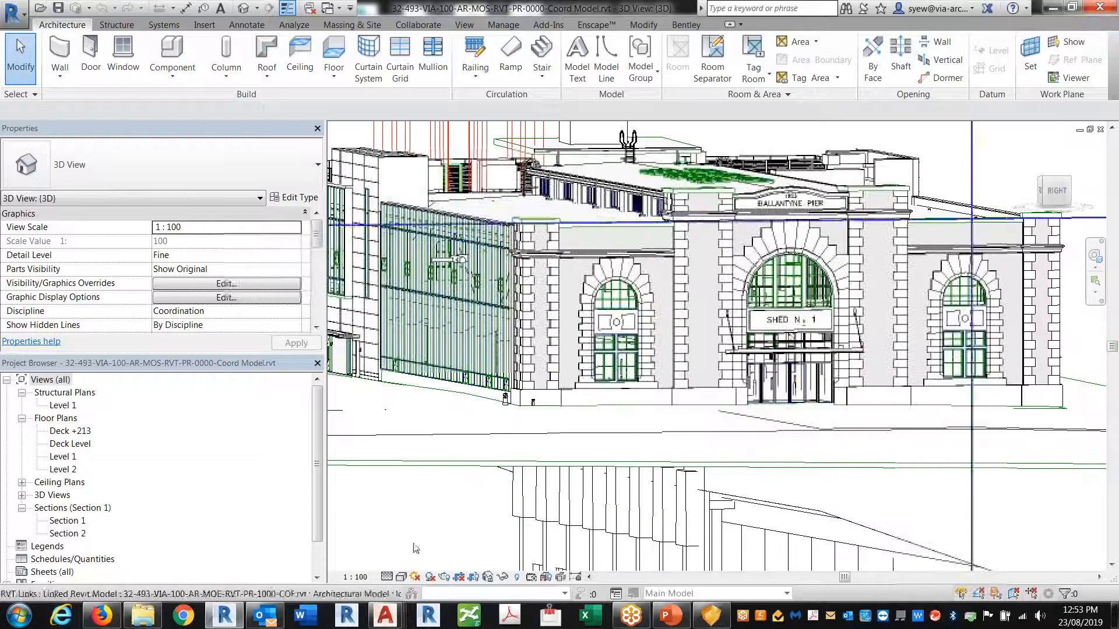
pyautogui.click(401, 577)
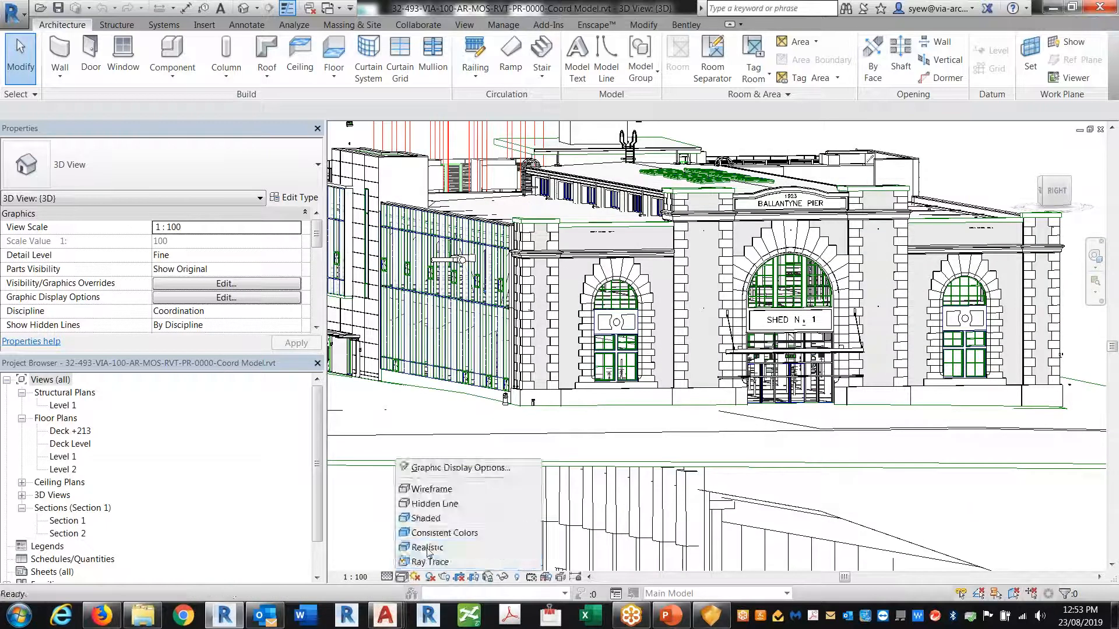
pyautogui.click(526, 490)
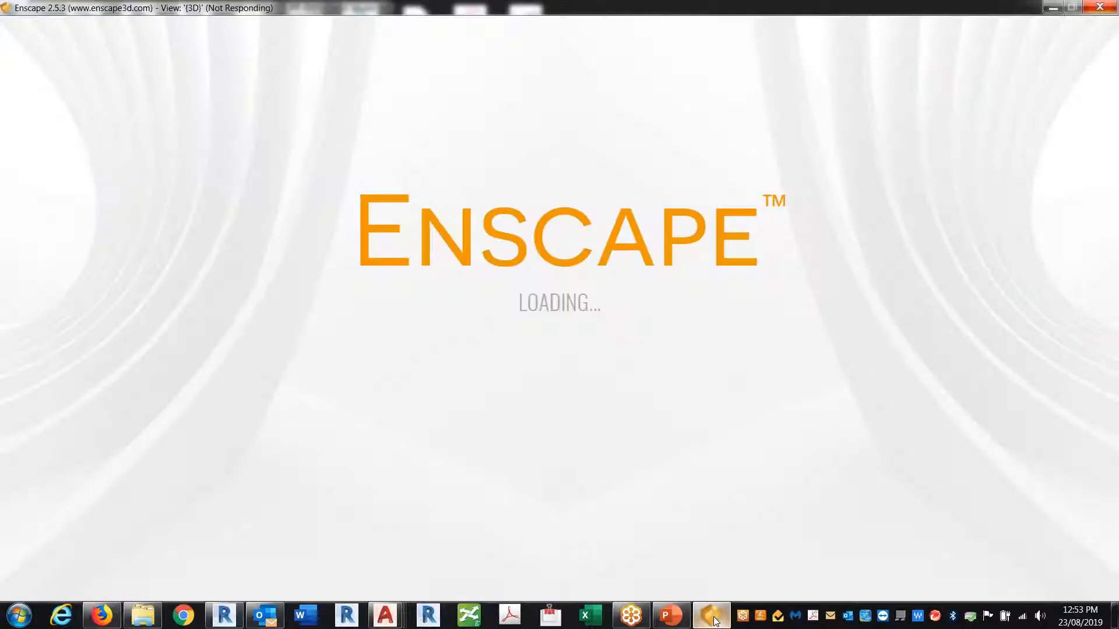
# Frame the building facade and zoom in on the brick building corner
pyautogui.click(713, 618)
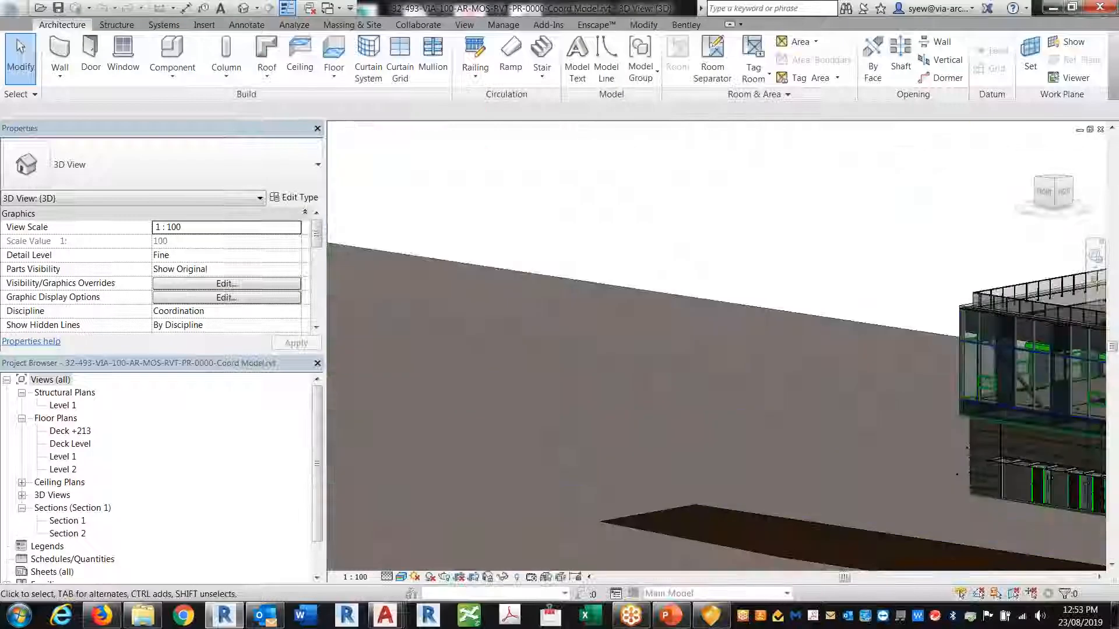
pyautogui.moveTo(1048, 487); pyautogui.dragTo(488, 310, button='middle')
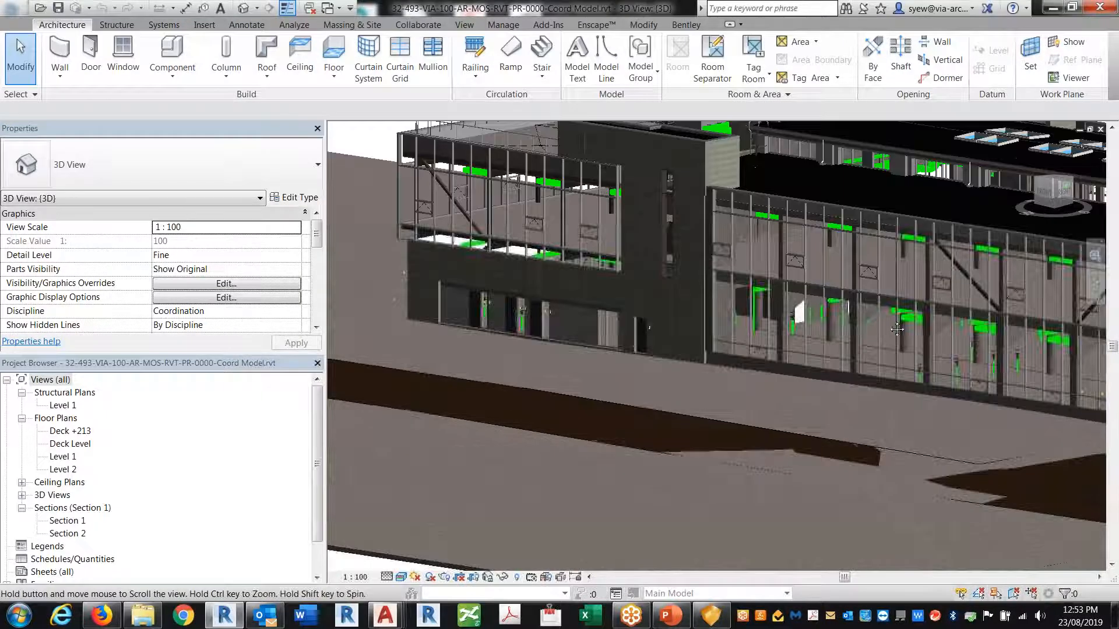
pyautogui.scroll(3, 901, 312)
pyautogui.moveTo(945, 401); pyautogui.dragTo(557, 345, button='middle')
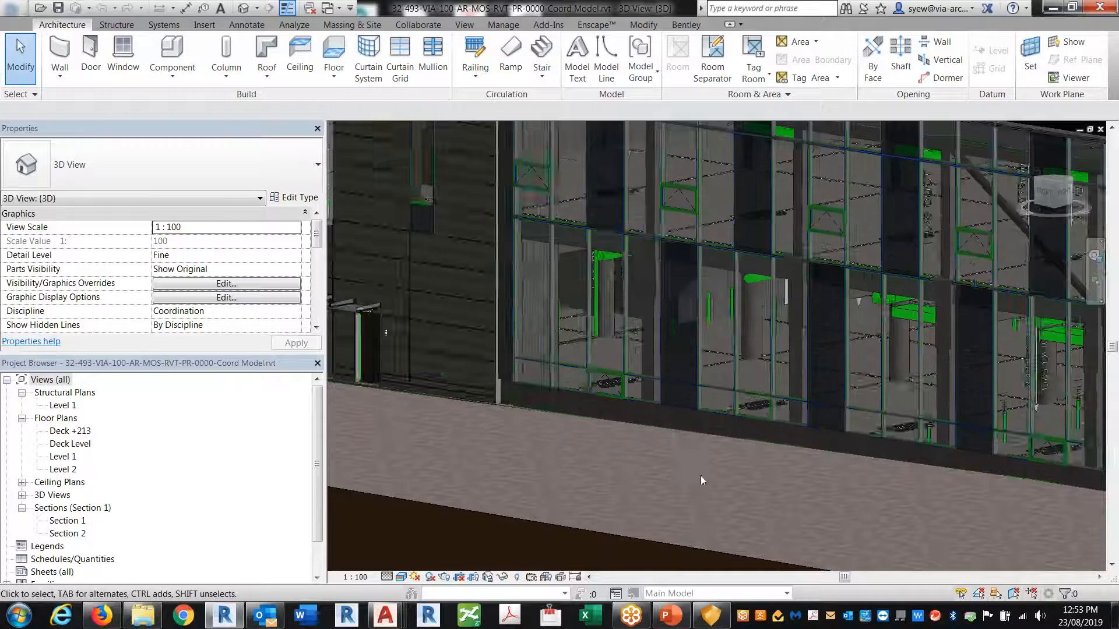
pyautogui.scroll(3, 670, 350)
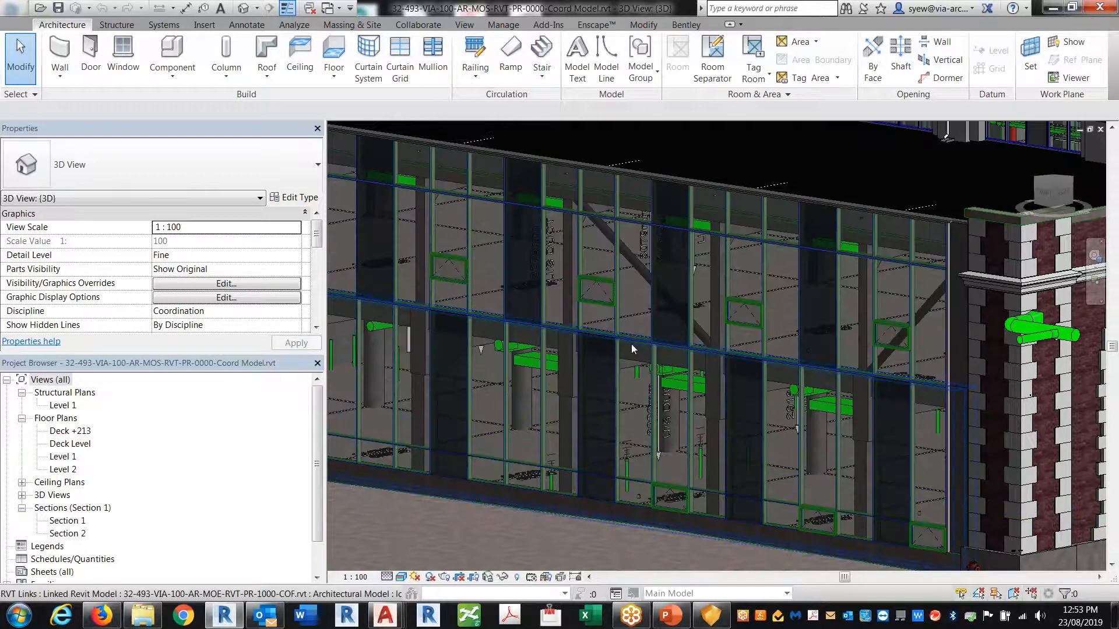
# Tick the structural link on VG's Revit Links tab and confirm with OK
pyautogui.press('v')
pyautogui.press('g')
pyautogui.click(614, 149)
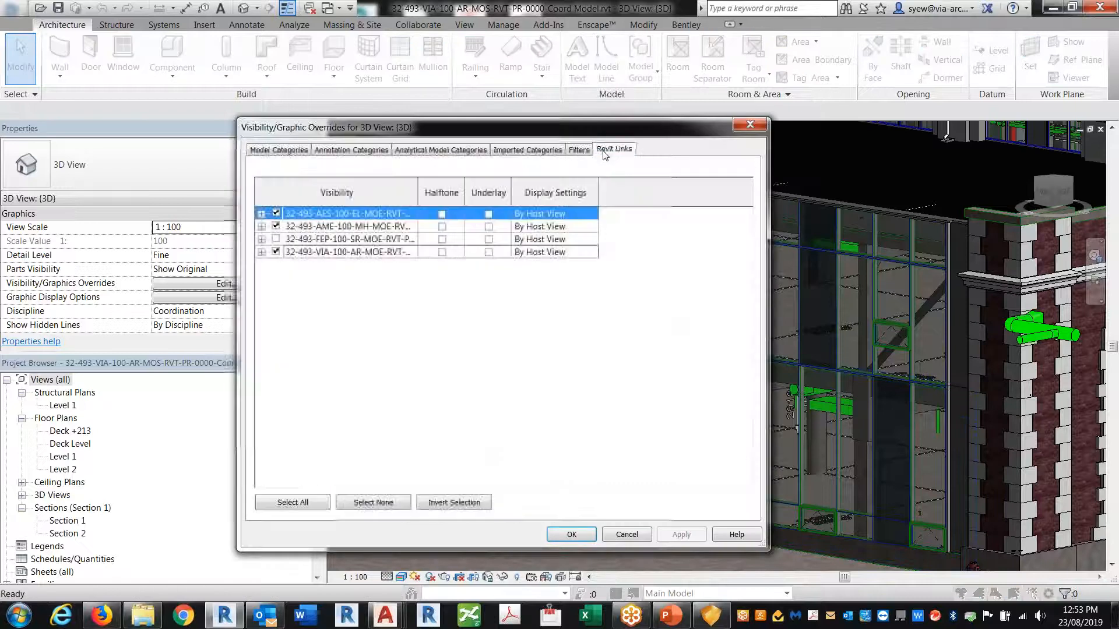
pyautogui.click(286, 239)
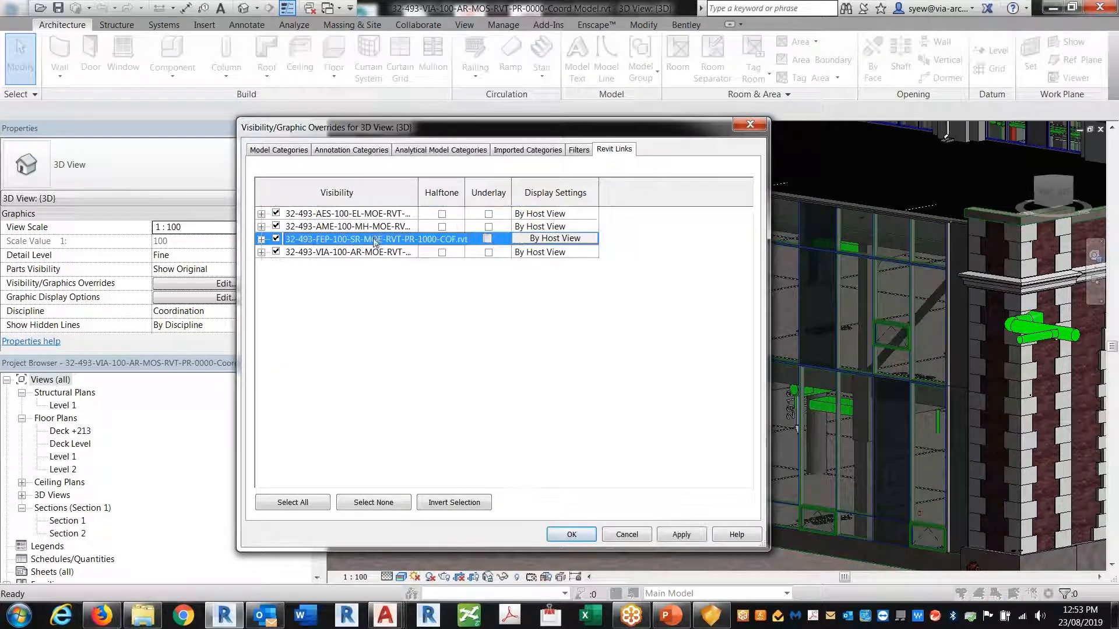
pyautogui.click(584, 532)
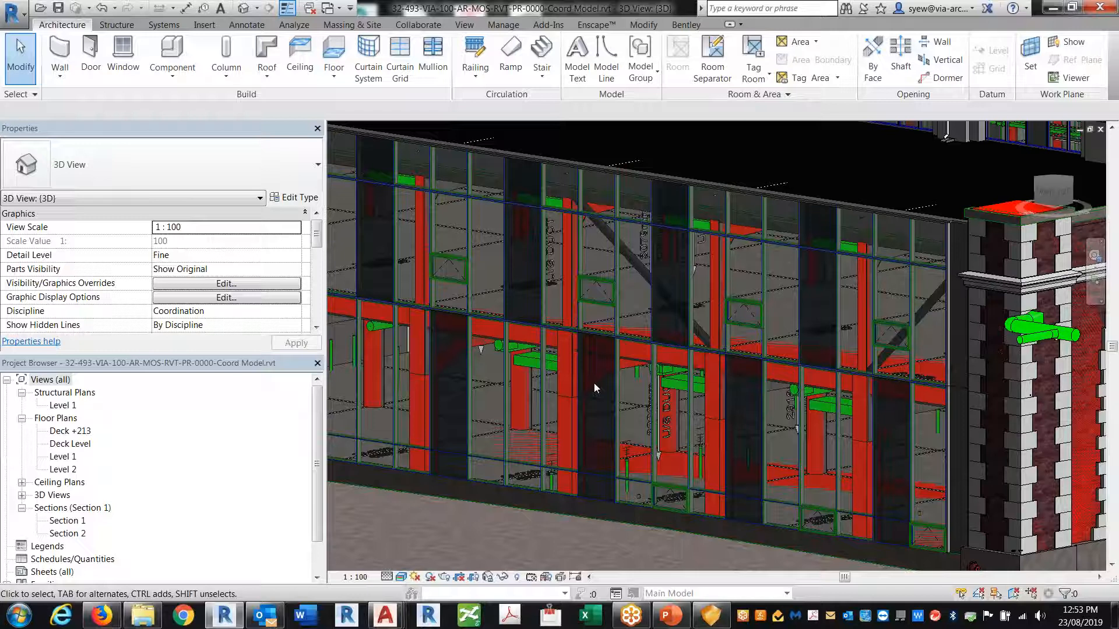
pyautogui.click(713, 610)
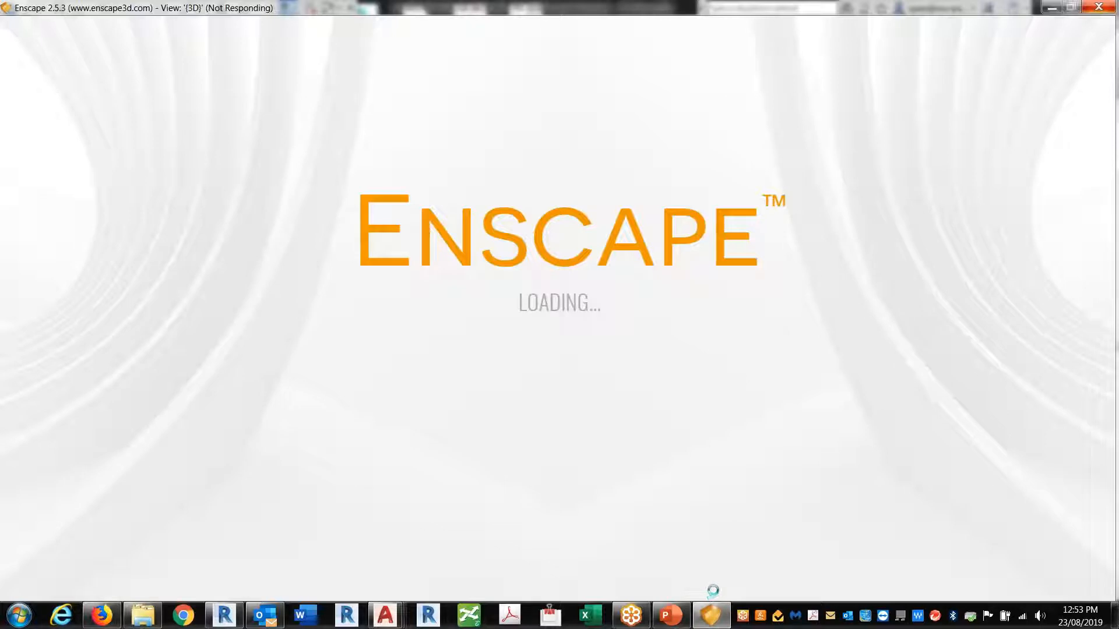
pyautogui.click(1049, 8)
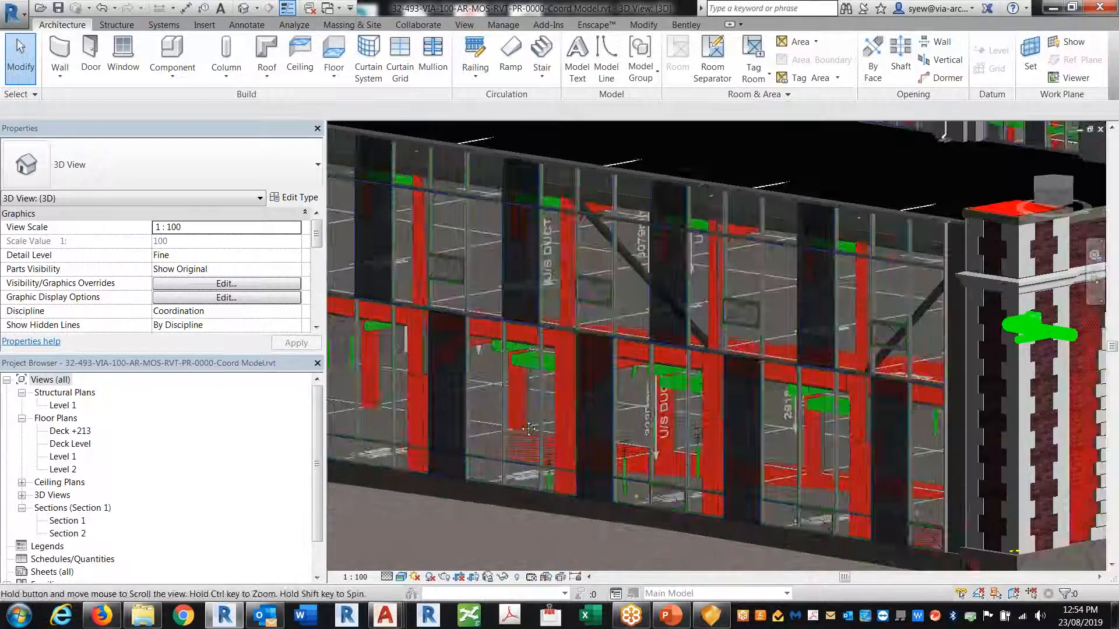
pyautogui.scroll(6, 791, 309)
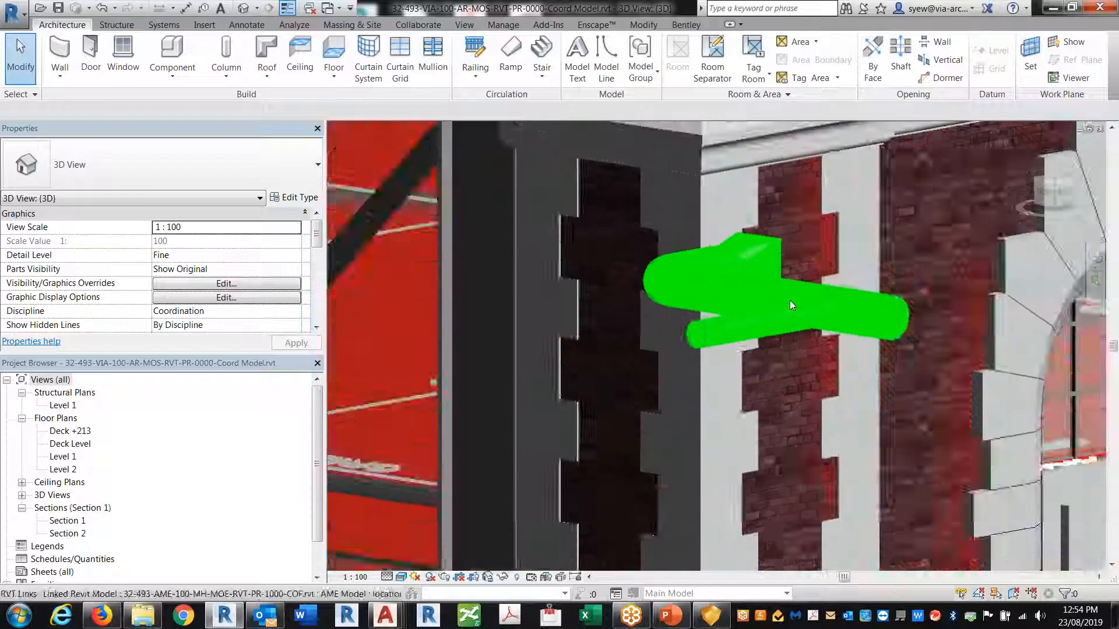
pyautogui.scroll(-1, 483, 295)
pyautogui.scroll(-5, 483, 294)
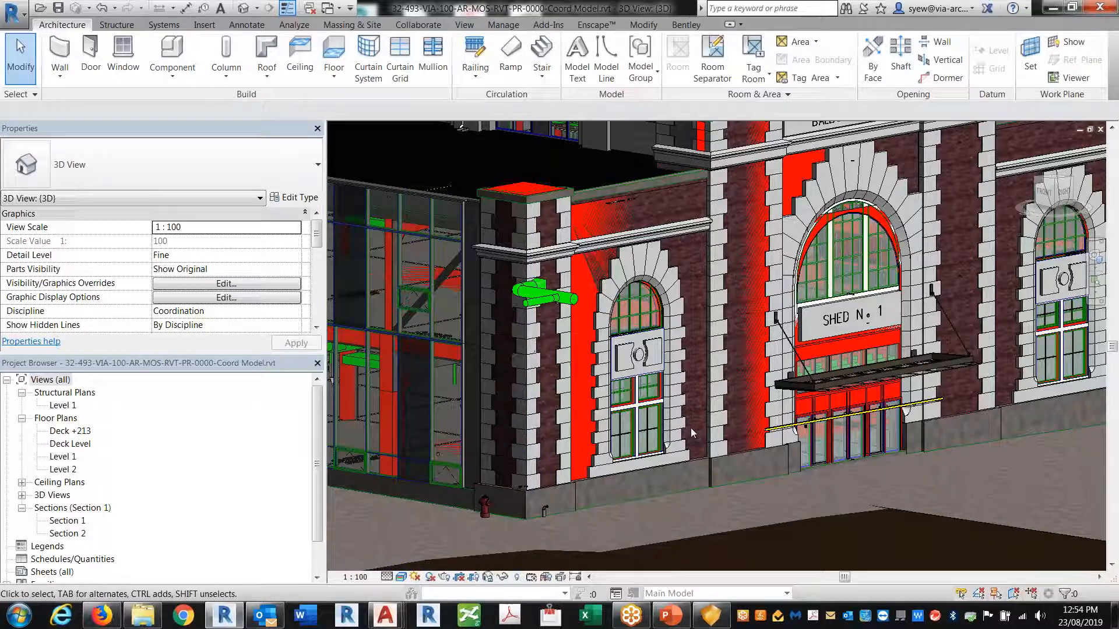
pyautogui.moveTo(919, 455); pyautogui.dragTo(771, 437, button='middle')
pyautogui.scroll(4, 771, 437)
pyautogui.moveTo(618, 425); pyautogui.dragTo(851, 406, button='middle')
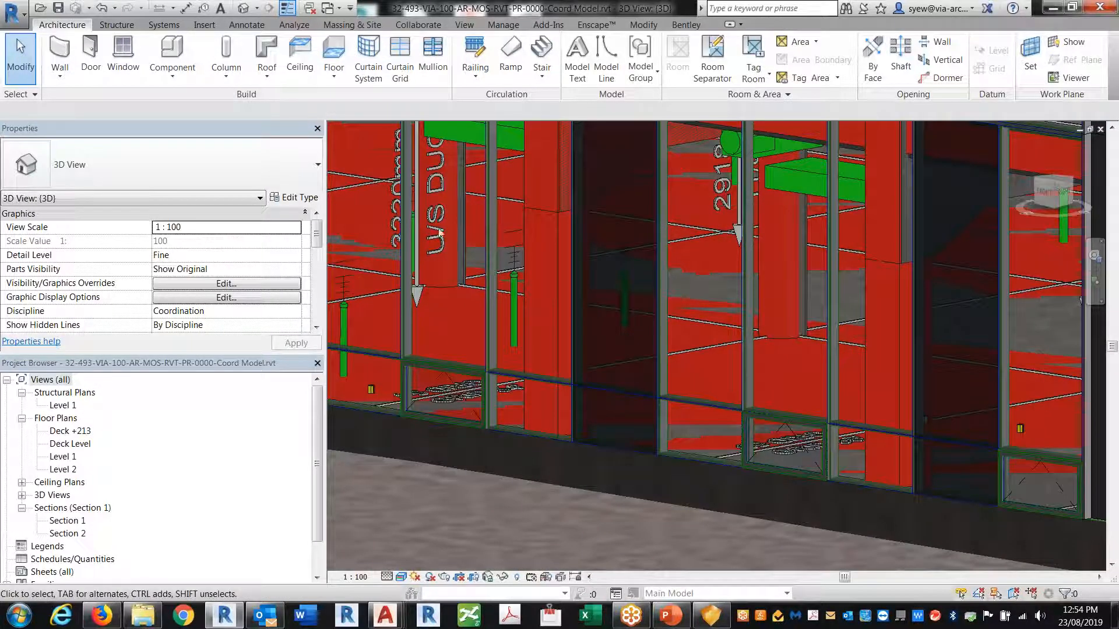
pyautogui.moveTo(478, 268); pyautogui.dragTo(592, 302, button='middle')
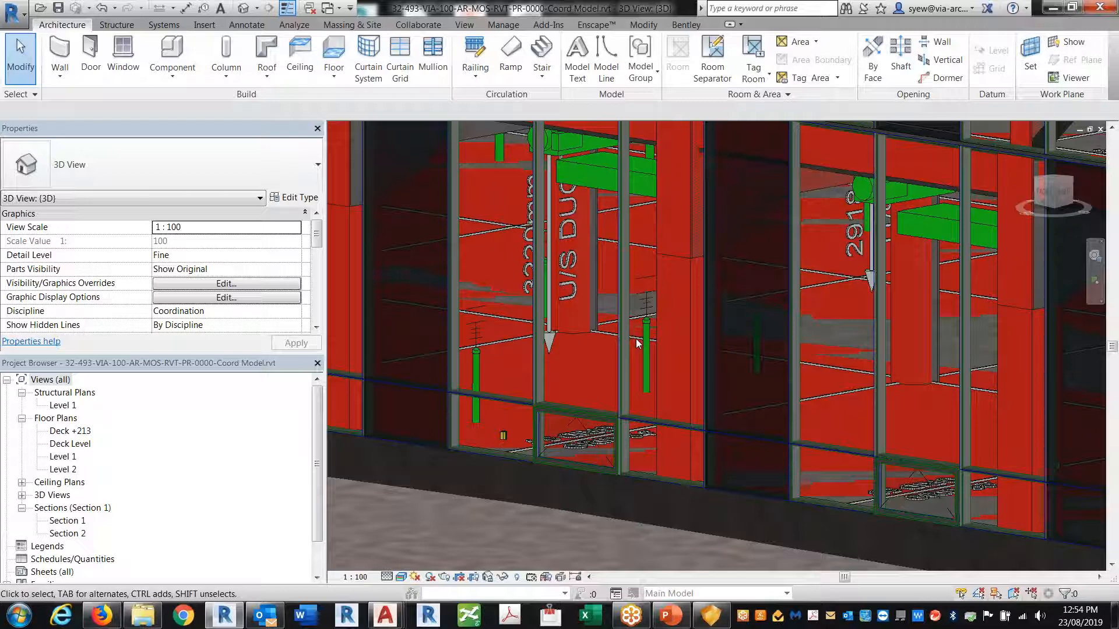
pyautogui.moveTo(566, 390); pyautogui.dragTo(723, 393, button='middle')
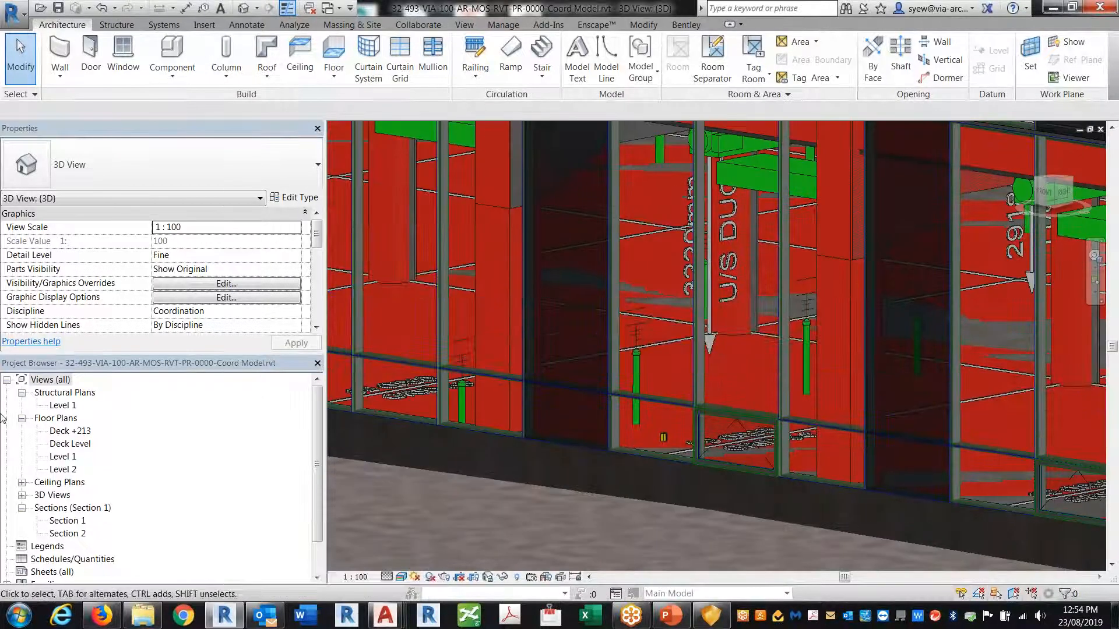
# Open the Level 1 structural plan, select the Grid 3d group and pan to grids 50–51
pyautogui.click(62, 406)
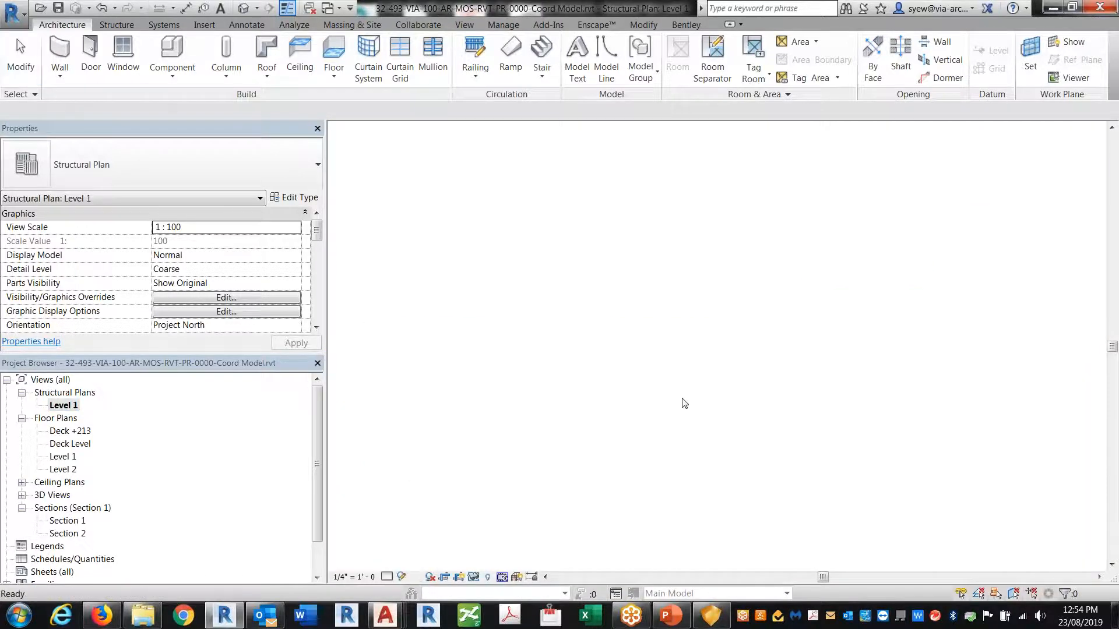
pyautogui.scroll(8, 807, 377)
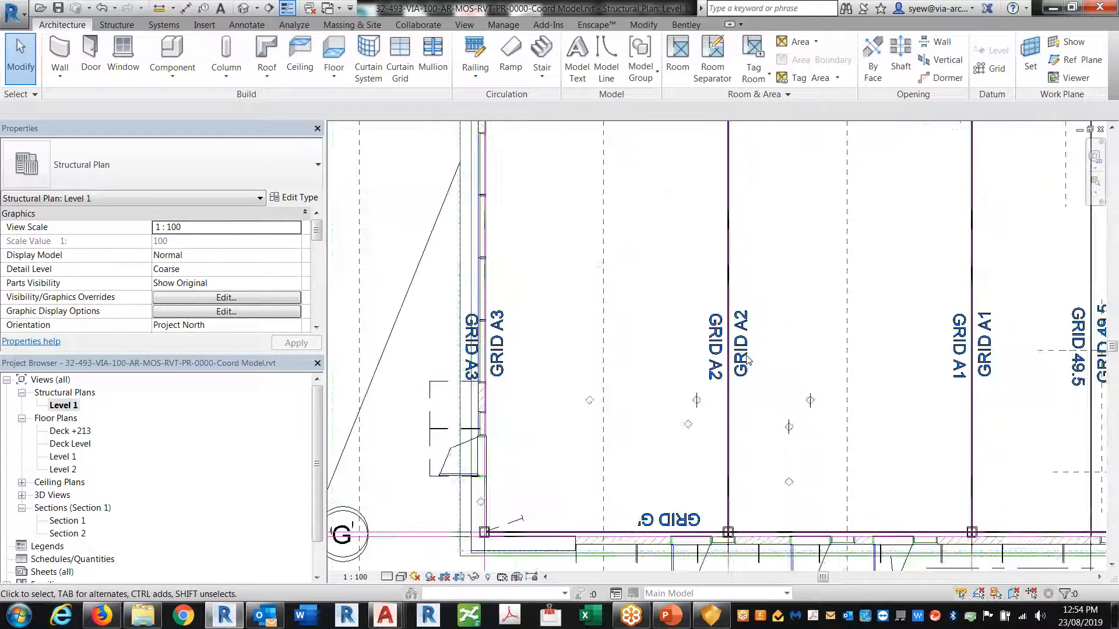
pyautogui.click(778, 372)
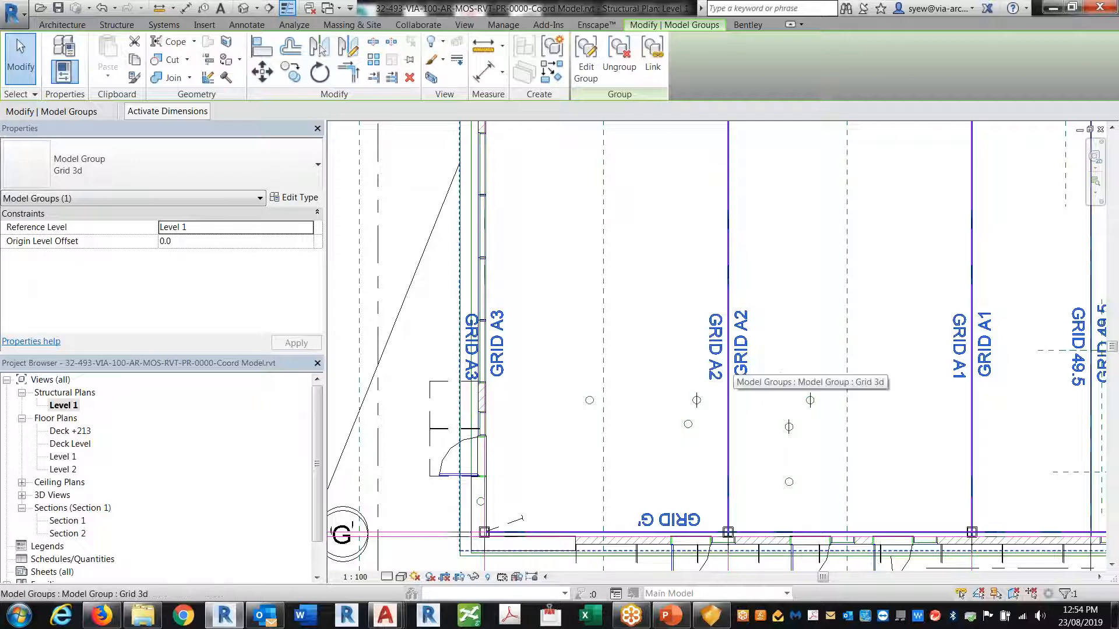
pyautogui.moveTo(893, 296); pyautogui.dragTo(442, 335, button='middle')
pyautogui.moveTo(835, 360)
pyautogui.mouseDown(button='middle')
pyautogui.moveTo(694, 369)
pyautogui.moveTo(531, 465)
pyautogui.mouseUp(button='middle')
pyautogui.scroll(-4, 588, 360)
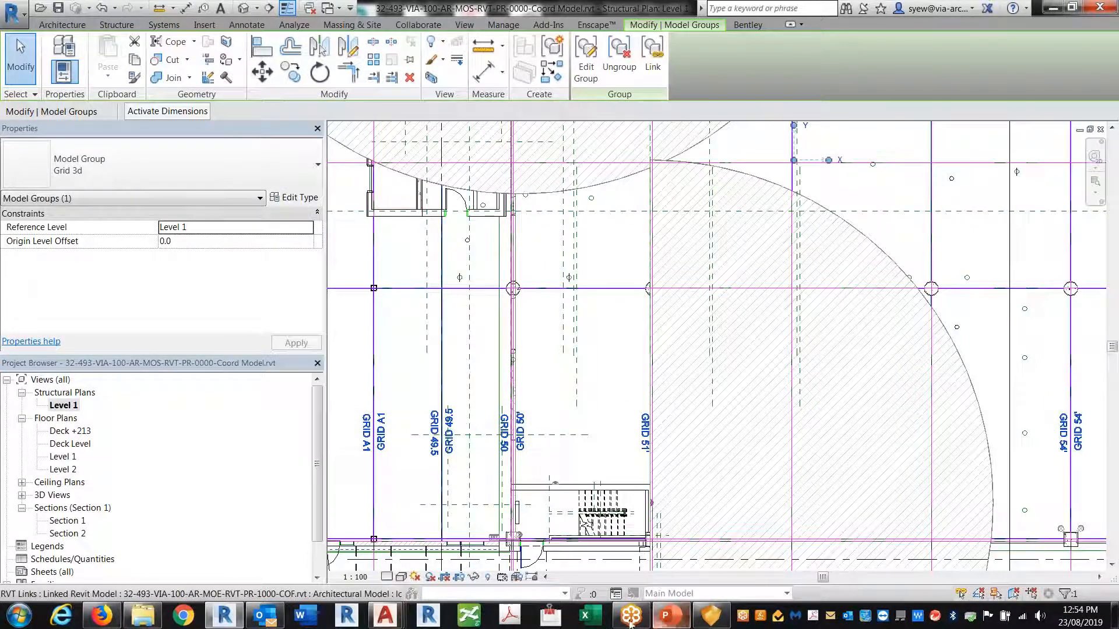
pyautogui.click(710, 618)
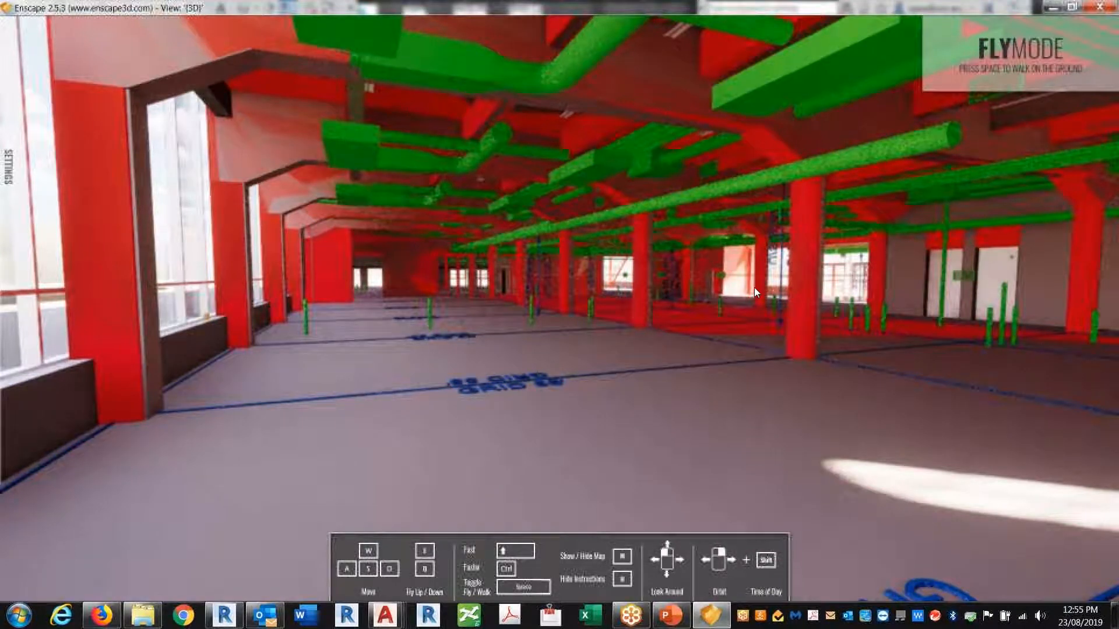
# Fly down the hall past the GRID 55' floor labels toward GRID 54', looking up at the ducts
pyautogui.press('w')
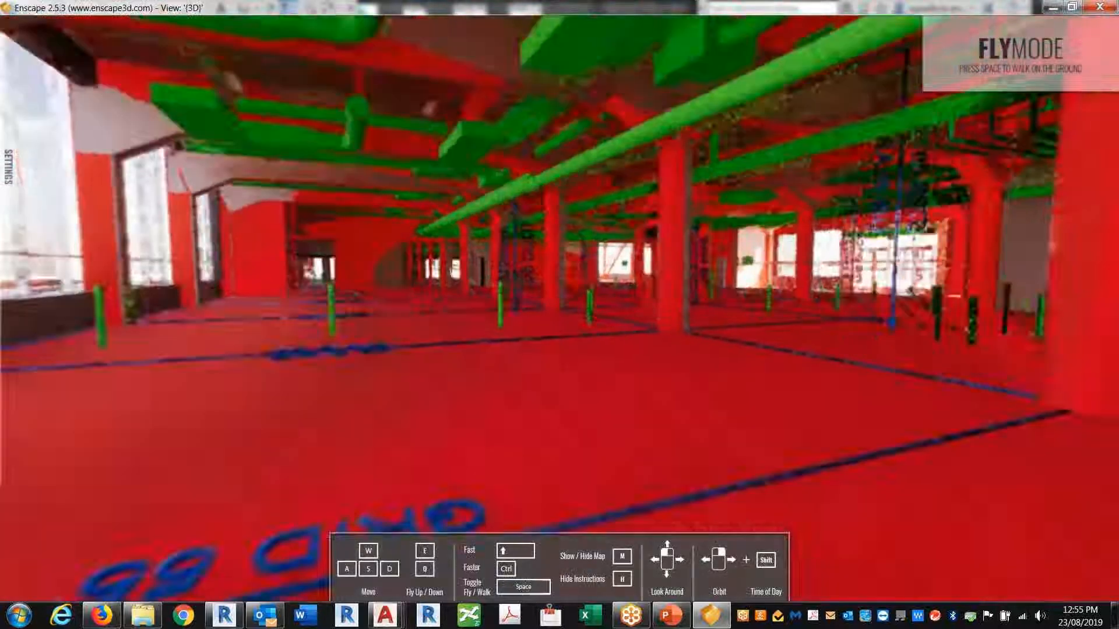
pyautogui.press('s')
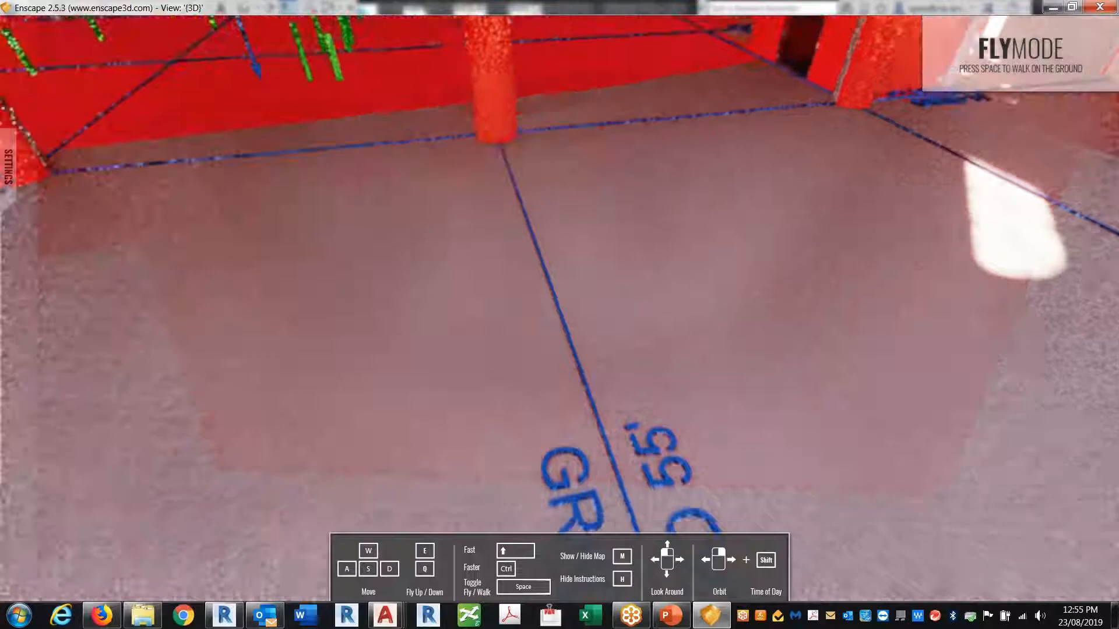
pyautogui.moveTo(560, 315); pyautogui.dragTo(501, 466)
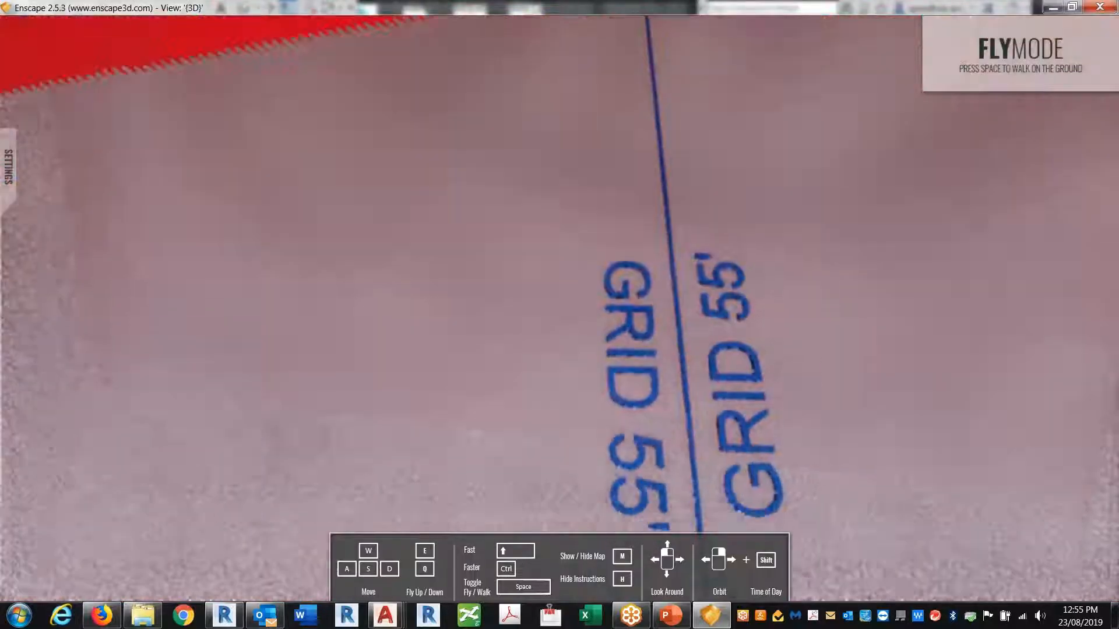
pyautogui.moveTo(559, 408); pyautogui.dragTo(349, 239)
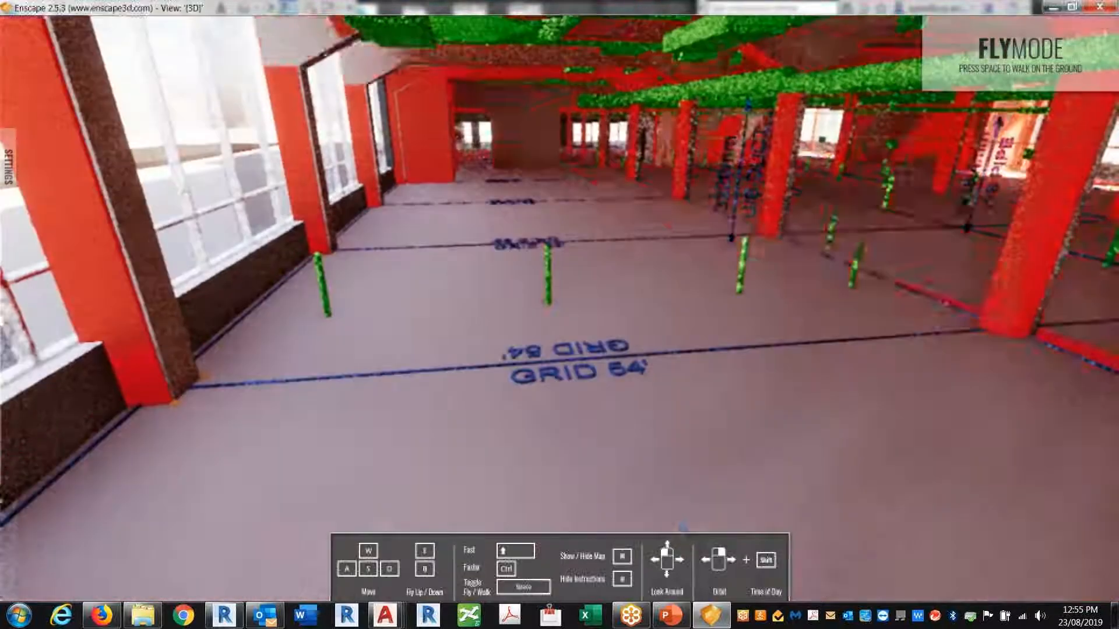
pyautogui.press('w')
pyautogui.press('w')
pyautogui.moveTo(559, 373); pyautogui.dragTo(554, 181)
pyautogui.moveTo(638, 286); pyautogui.dragTo(659, 374)
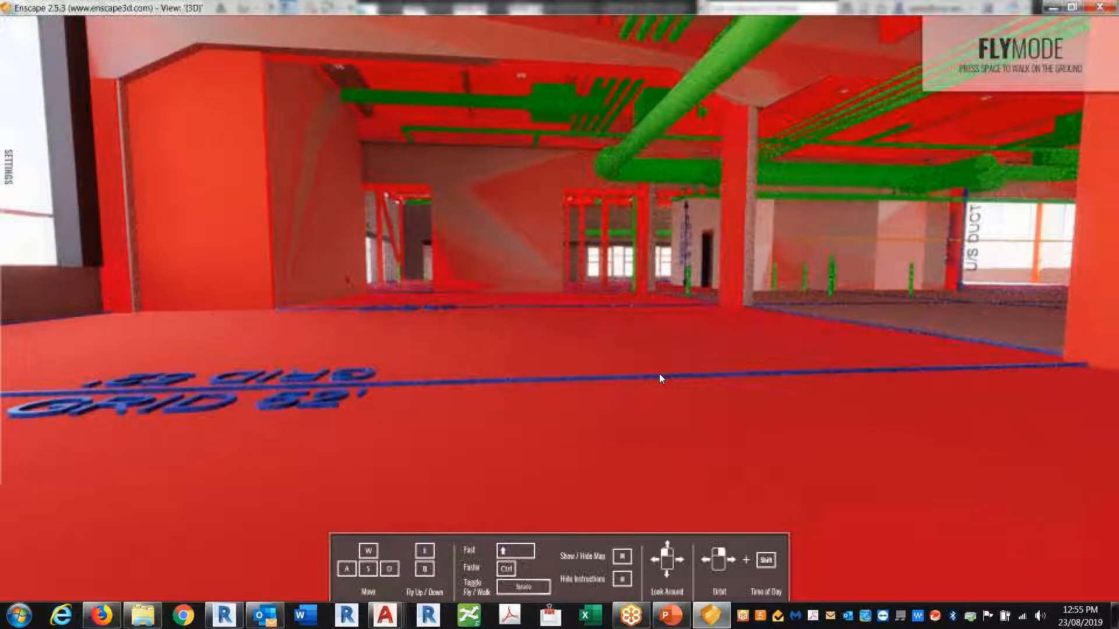
# Fly past GRID 62' to the doorway, then back off and turn toward the green ducts
pyautogui.press('w')
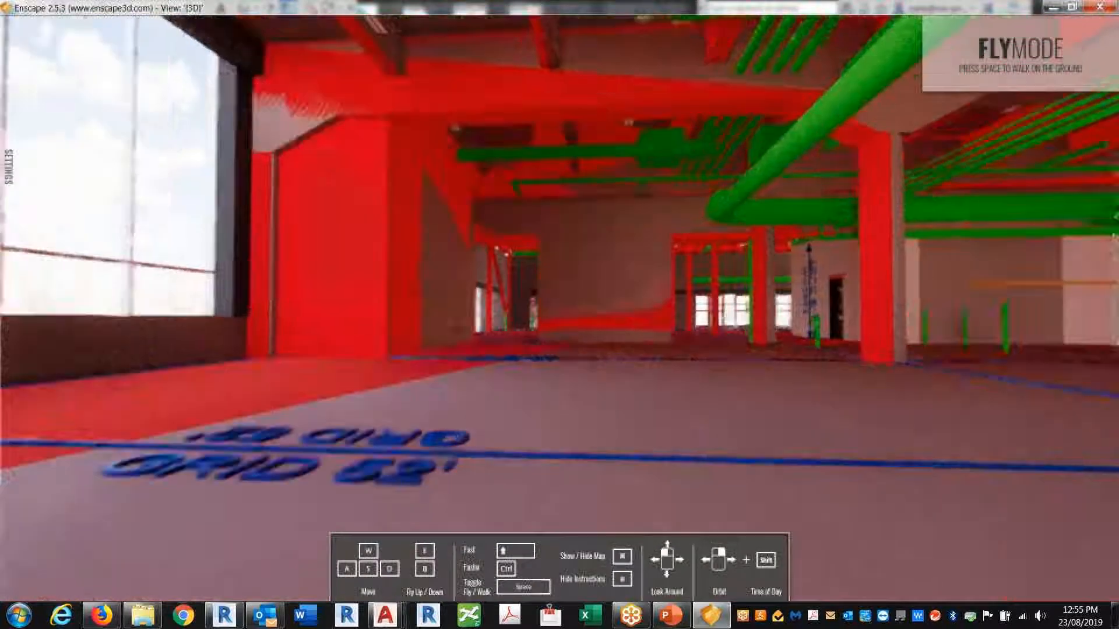
pyautogui.press('w')
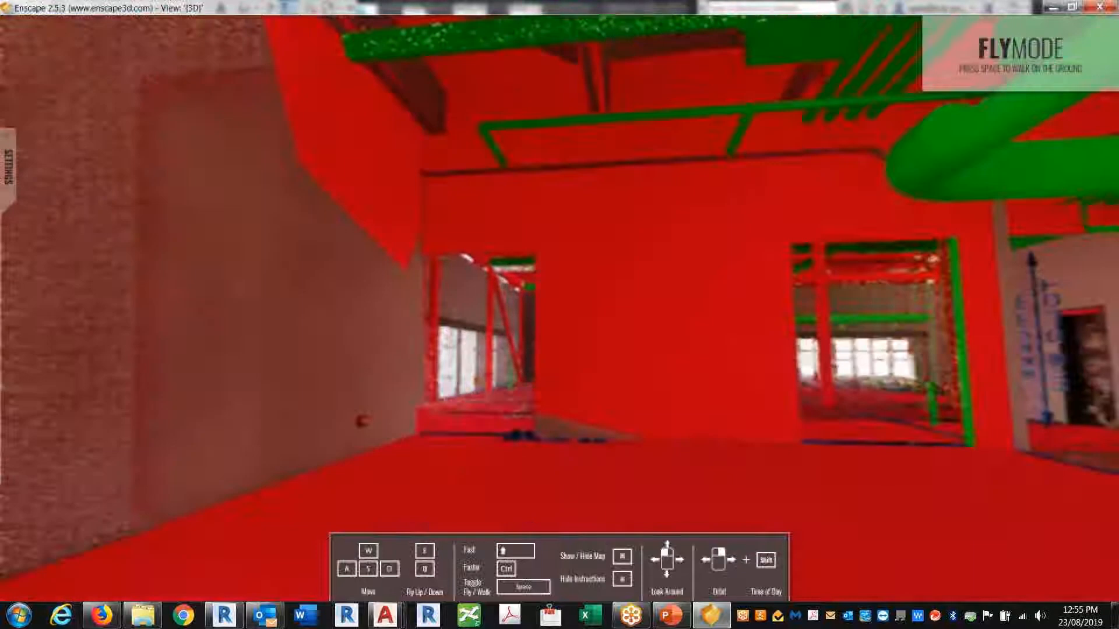
pyautogui.press('w')
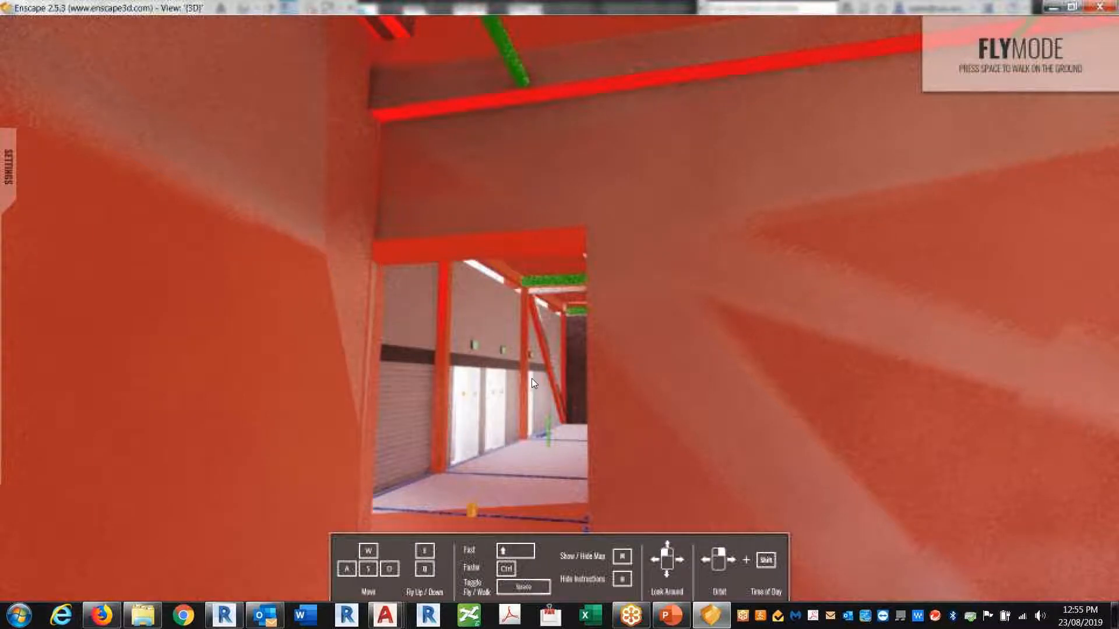
pyautogui.press('s')
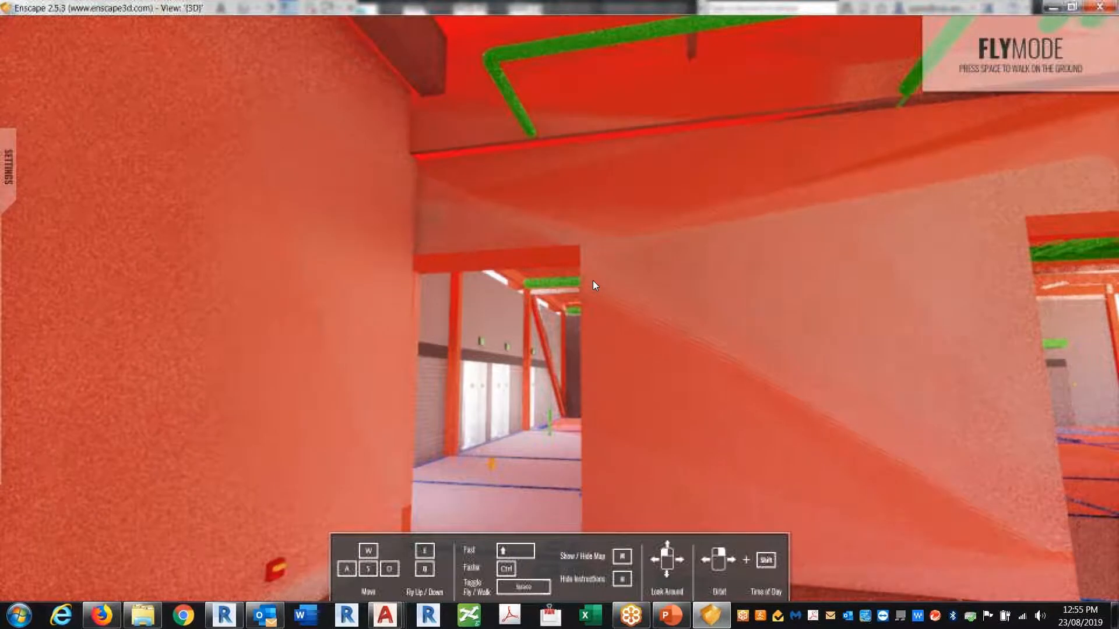
pyautogui.moveTo(592, 281); pyautogui.dragTo(816, 233)
pyautogui.press('w')
pyautogui.press('w')
pyautogui.press('w')
pyautogui.press('w')
pyautogui.press('w')
pyautogui.press('w')
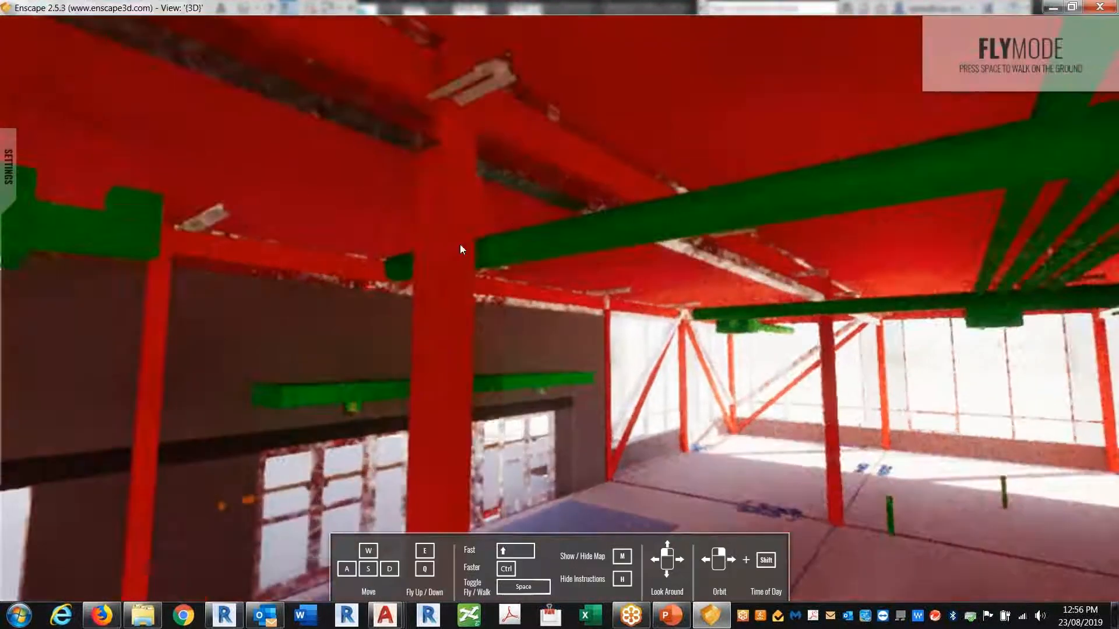
# Orbit around the near column, then shift the time of day to night, about 02:42
pyautogui.moveTo(393, 296); pyautogui.dragTo(524, 291, button='right')
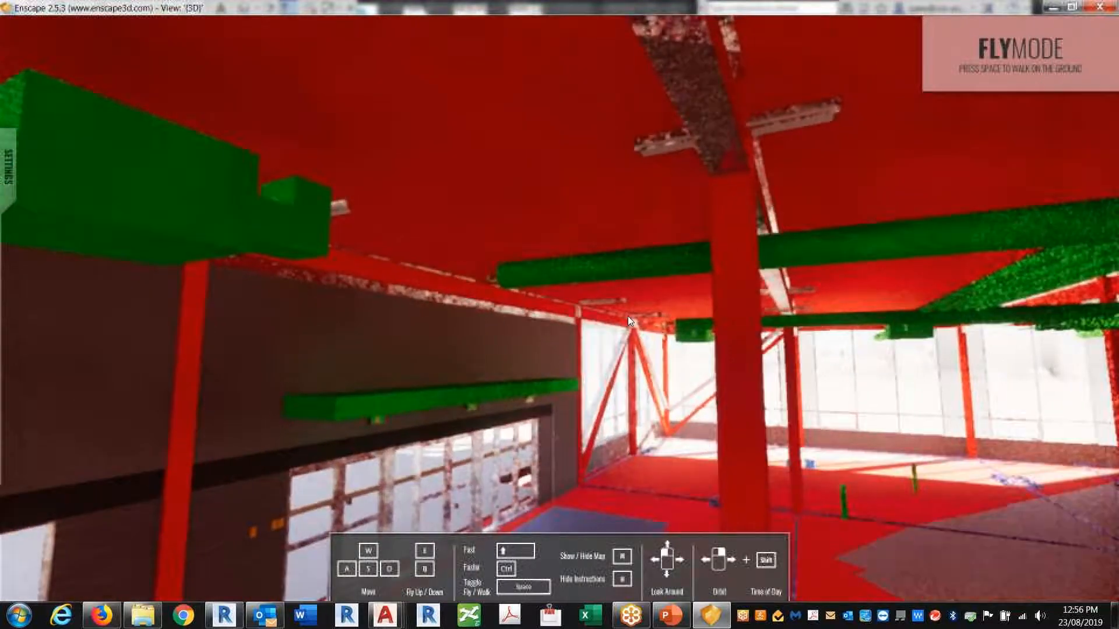
pyautogui.moveTo(397, 238); pyautogui.dragTo(491, 236)
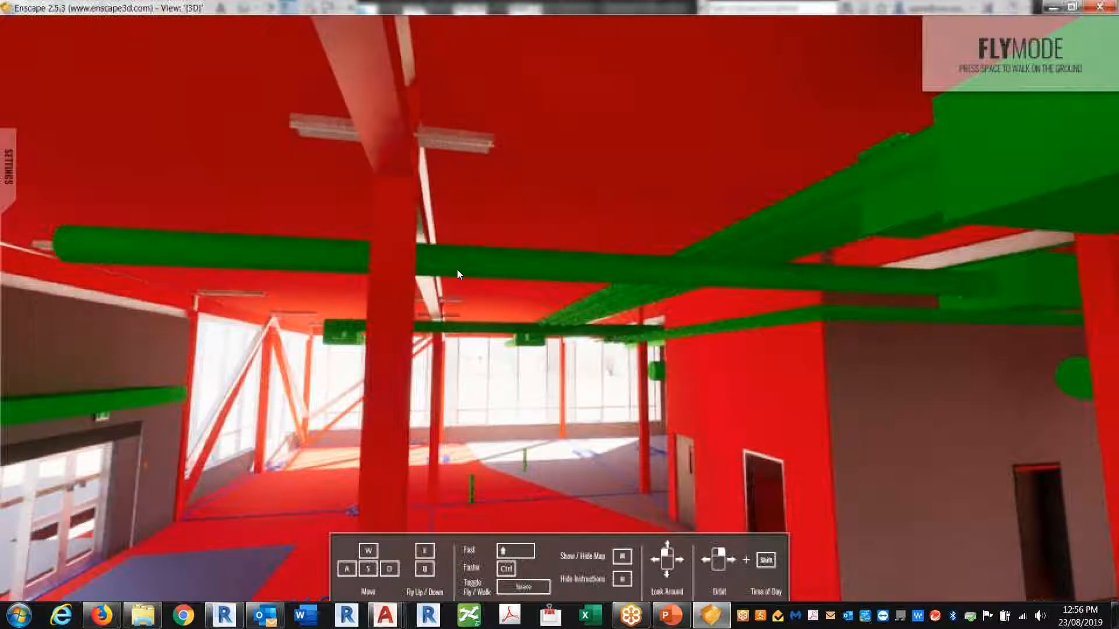
pyautogui.keyDown('shift'); pyautogui.moveTo(561, 316); pyautogui.dragTo(699, 316, button='right'); pyautogui.keyUp('shift')
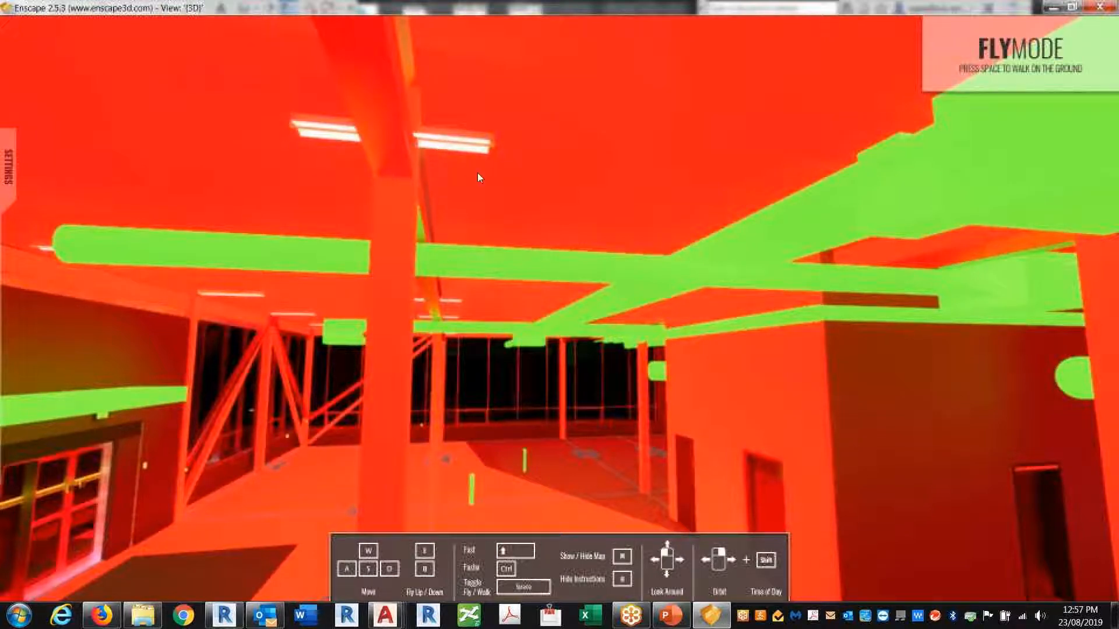
# Fine-tune the night time and fly past the column to face the U/S DUCT dimension
pyautogui.keyDown('shift'); pyautogui.moveTo(583, 412); pyautogui.dragTo(606, 413, button='right'); pyautogui.keyUp('shift')
pyautogui.moveTo(584, 304); pyautogui.dragTo(533, 376)
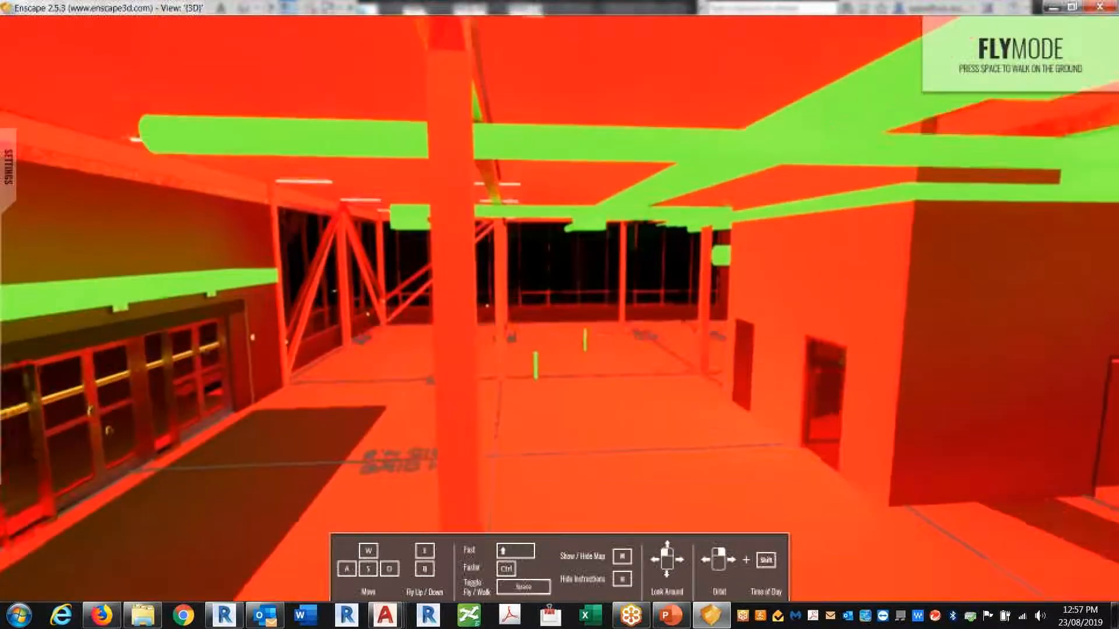
pyautogui.press('w')
pyautogui.press('w')
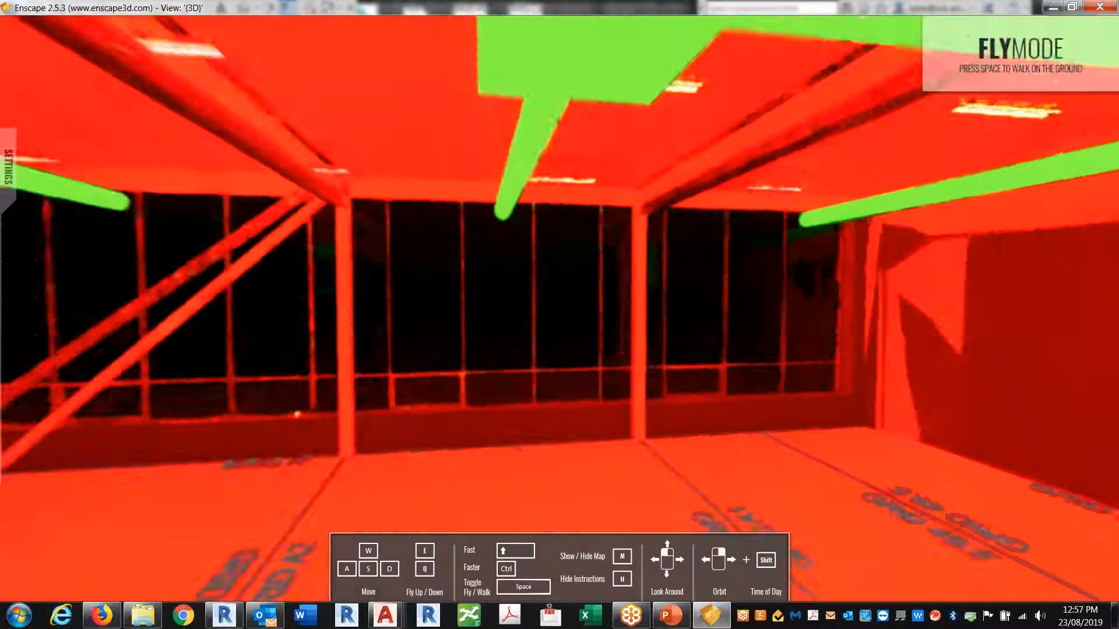
pyautogui.press('w')
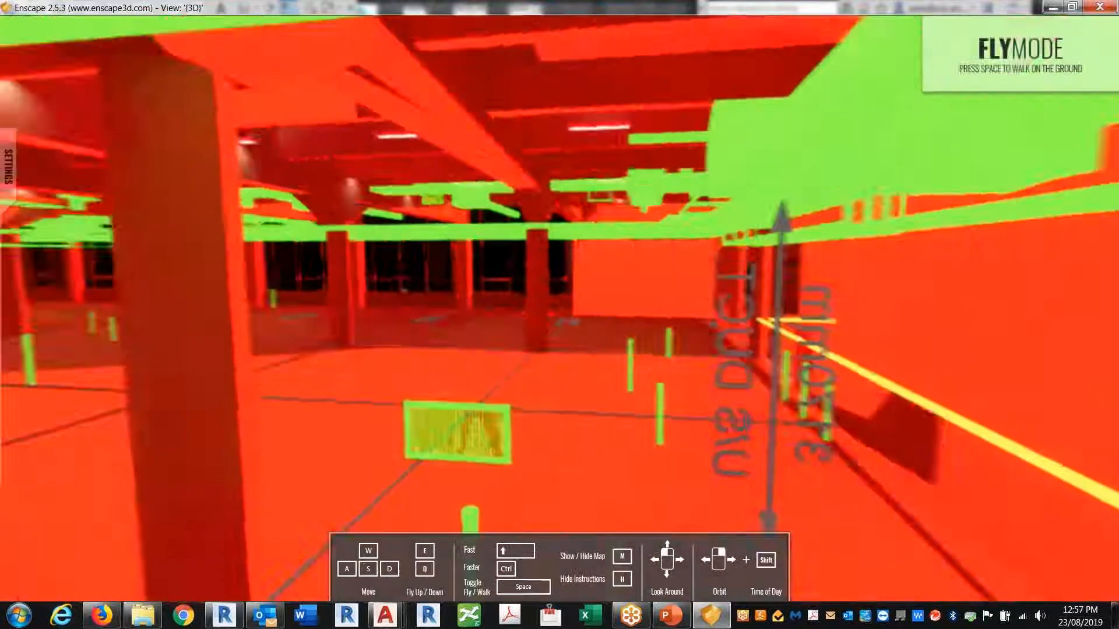
pyautogui.press('s')
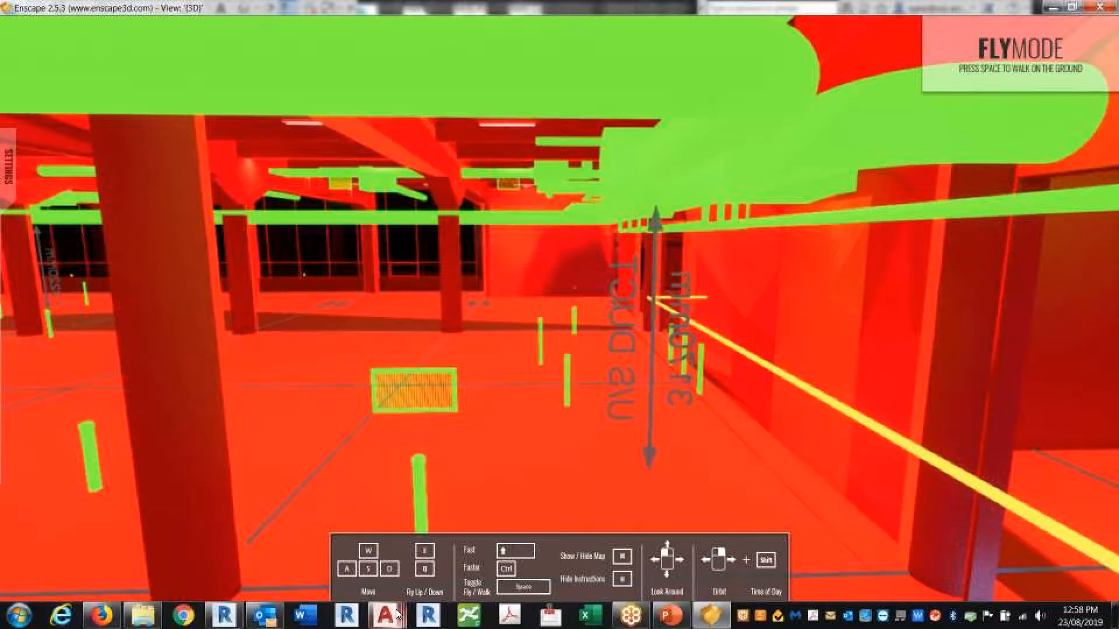
# Close the Enscape window and start closing Revit, bringing up the save-changes prompt
pyautogui.moveTo(397, 614)
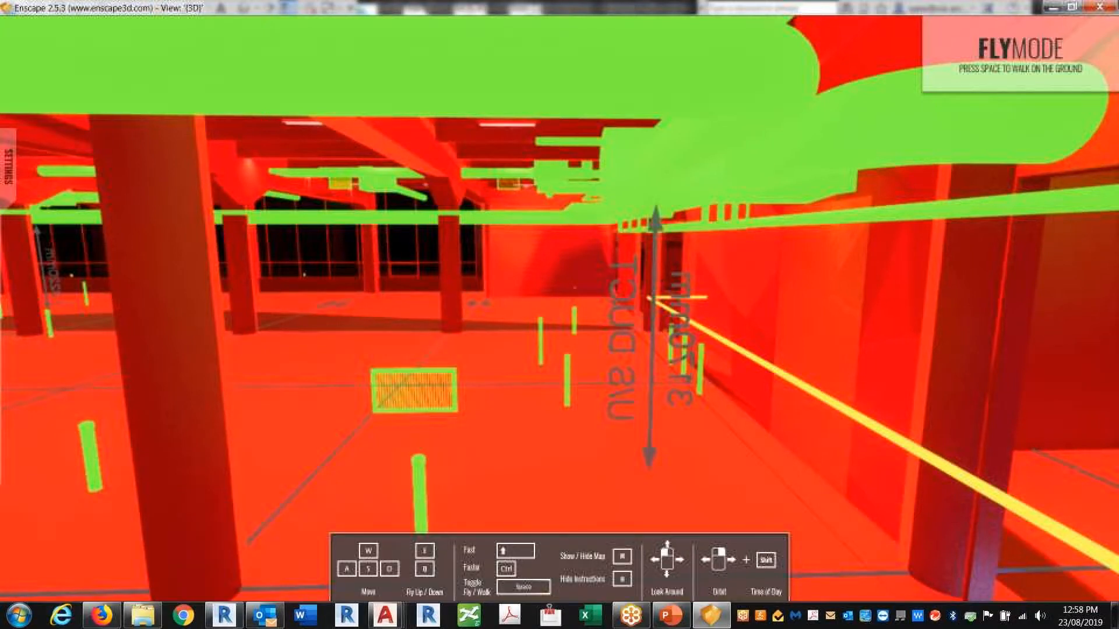
pyautogui.click(1101, 6)
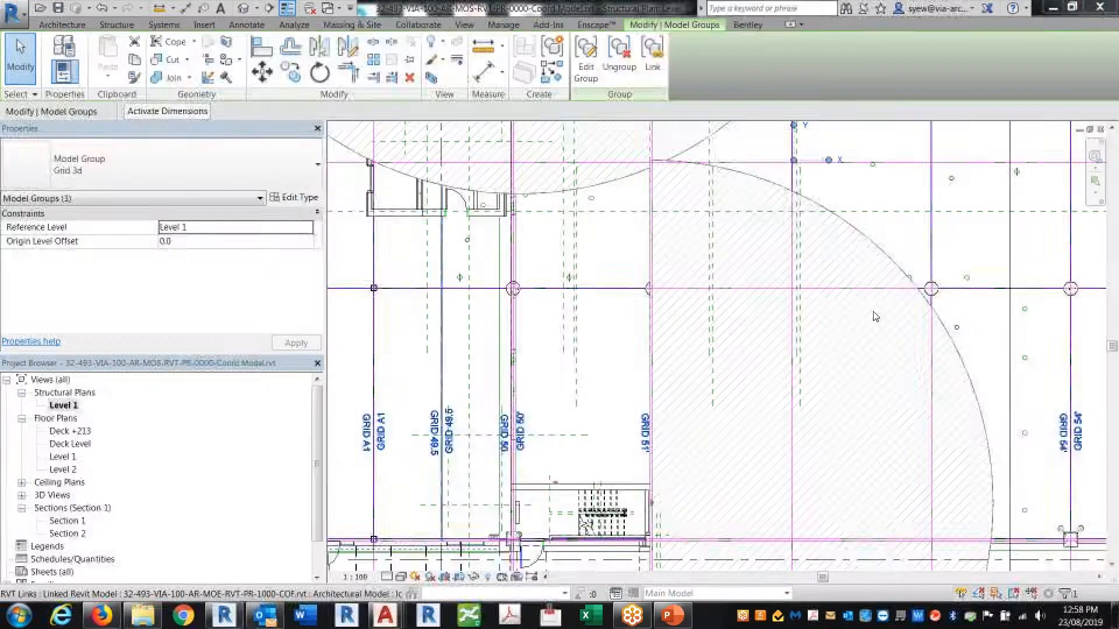
pyautogui.click(1099, 7)
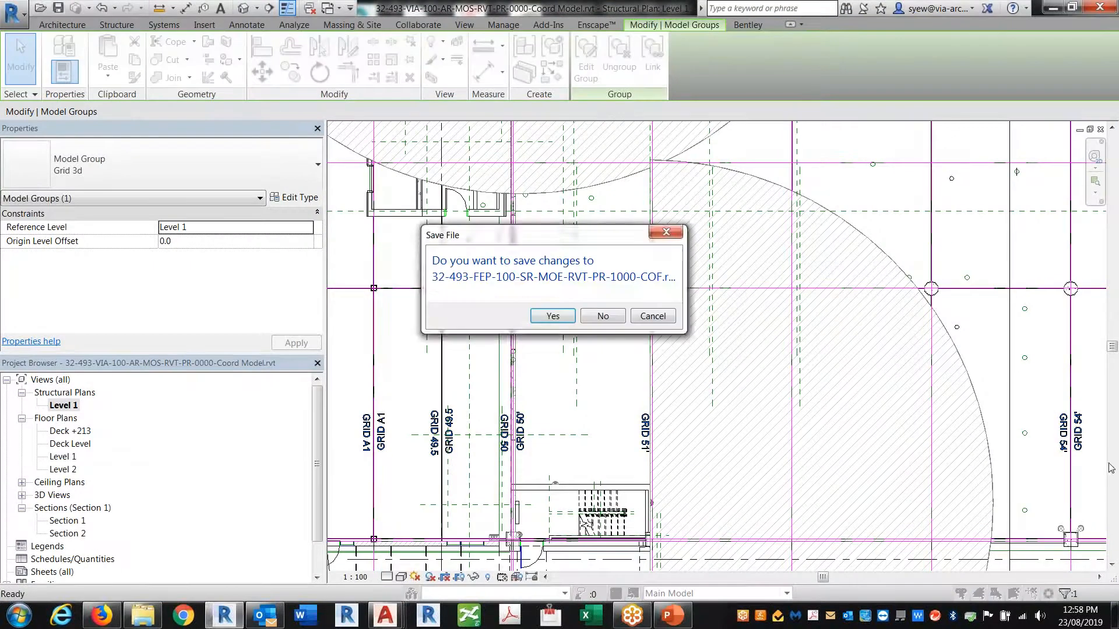